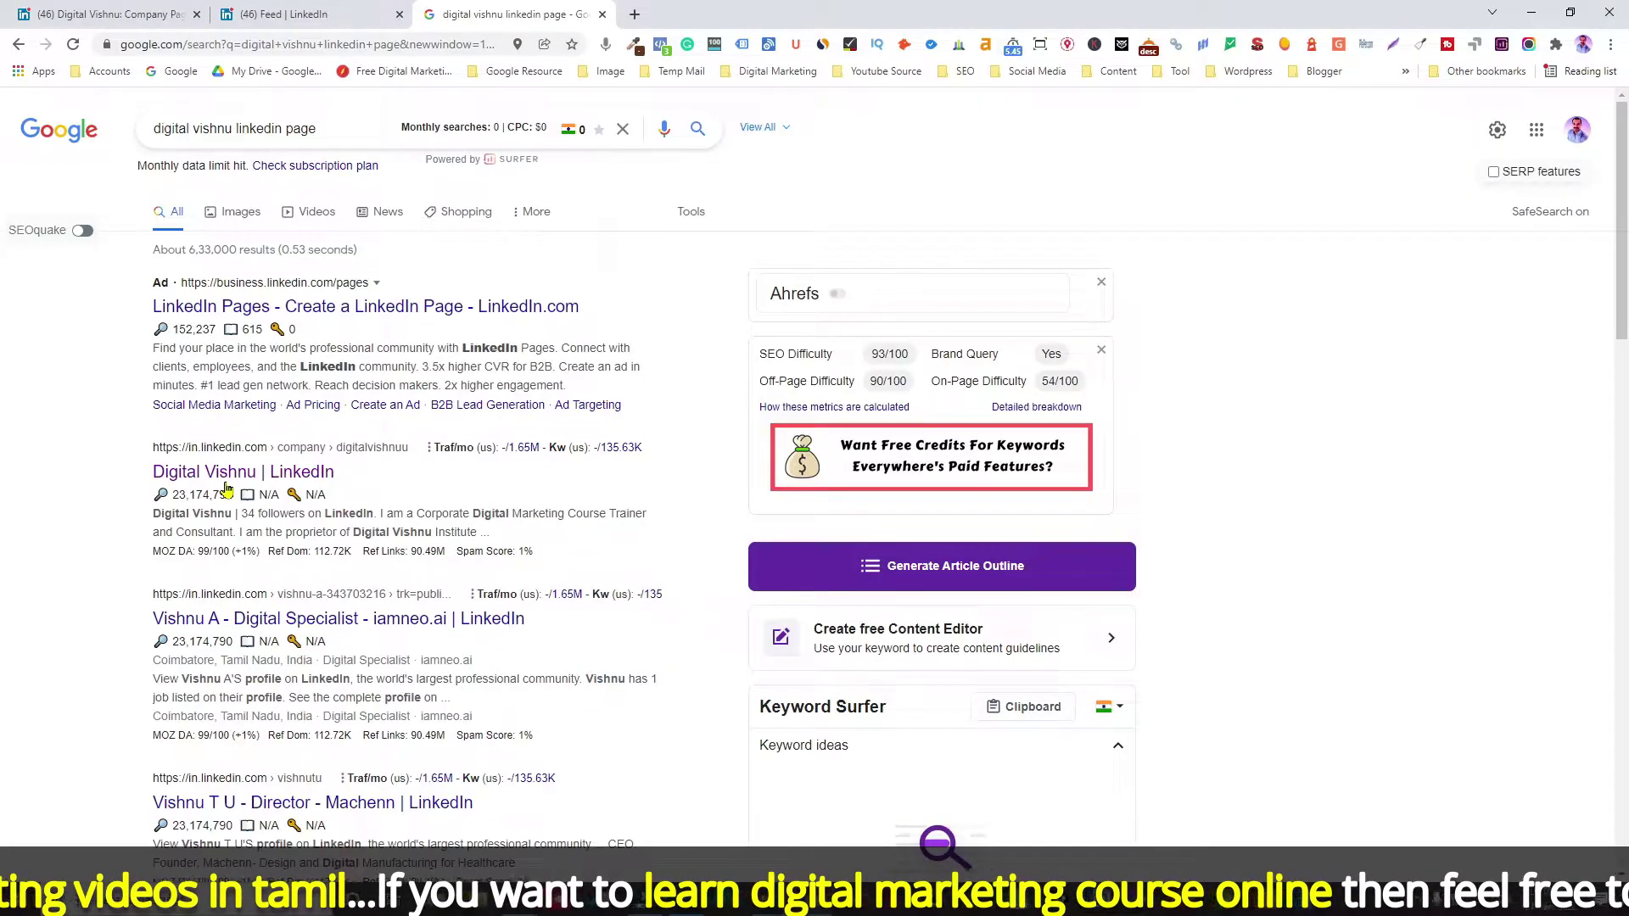
# From the LinkedIn home feed, start creating a new company page with Company as the page type.
pyautogui.click(128, 14)
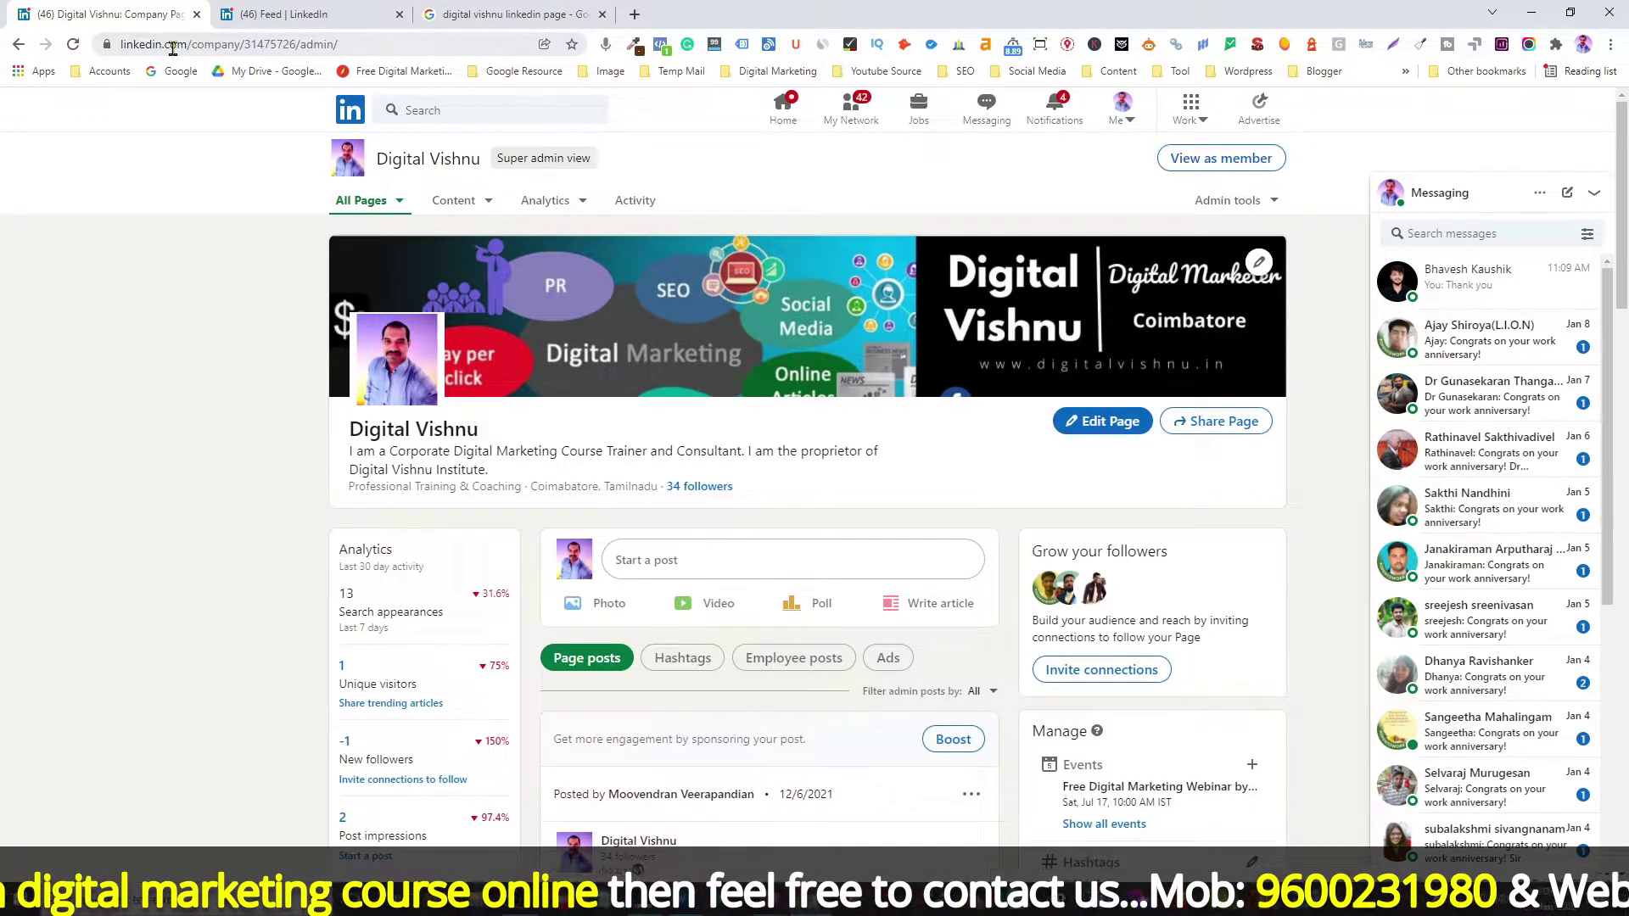
pyautogui.click(345, 116)
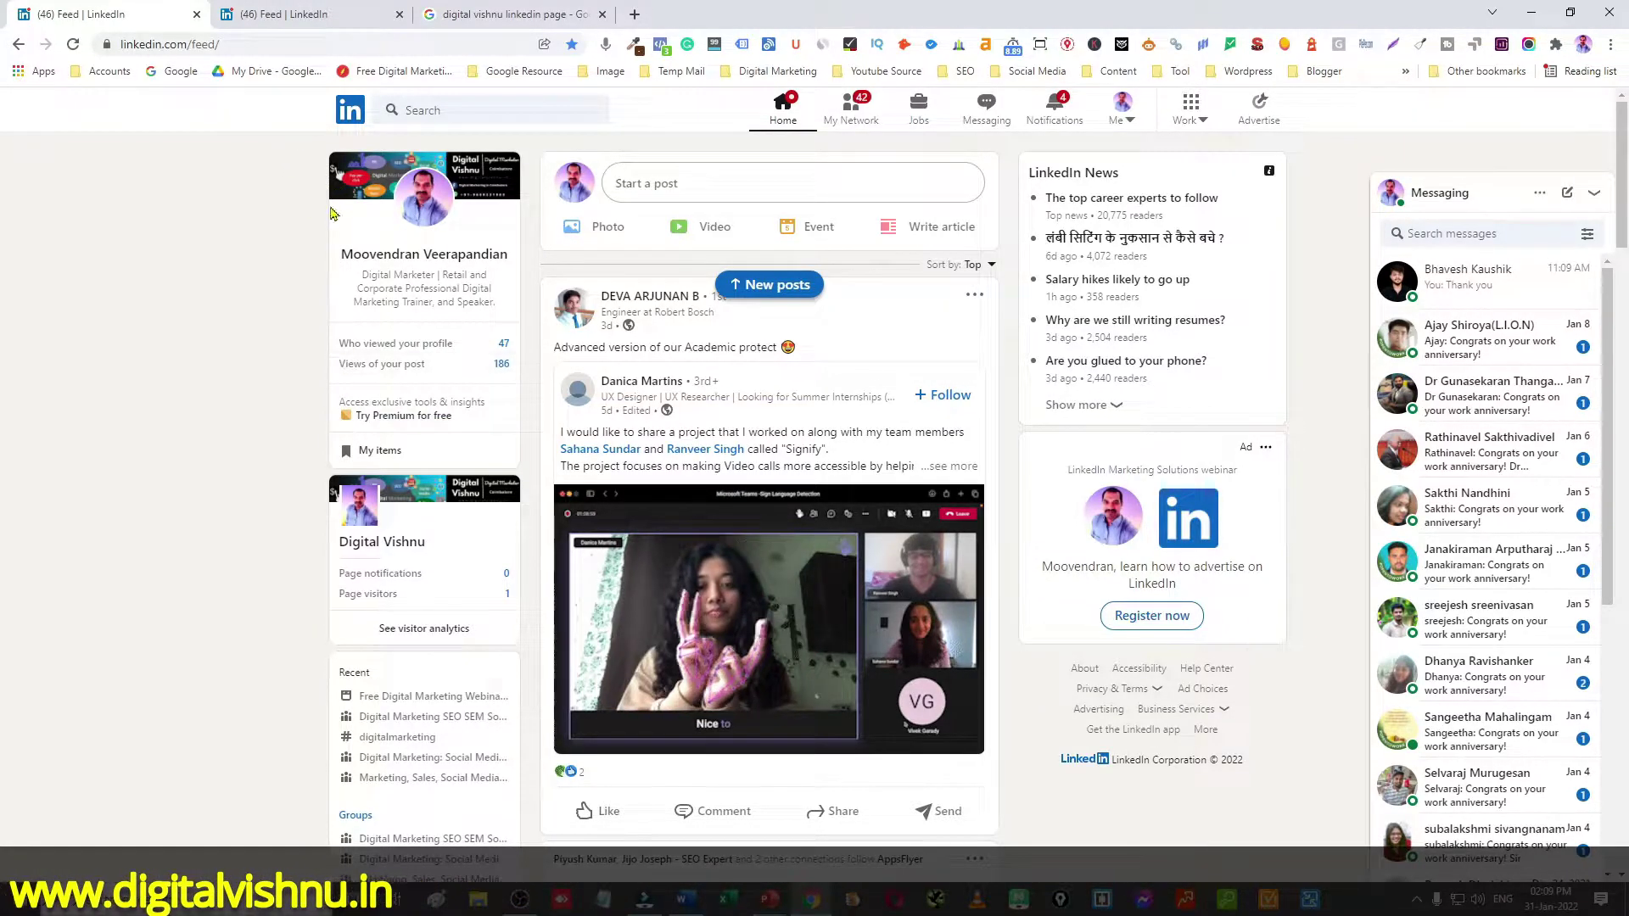
pyautogui.click(1204, 127)
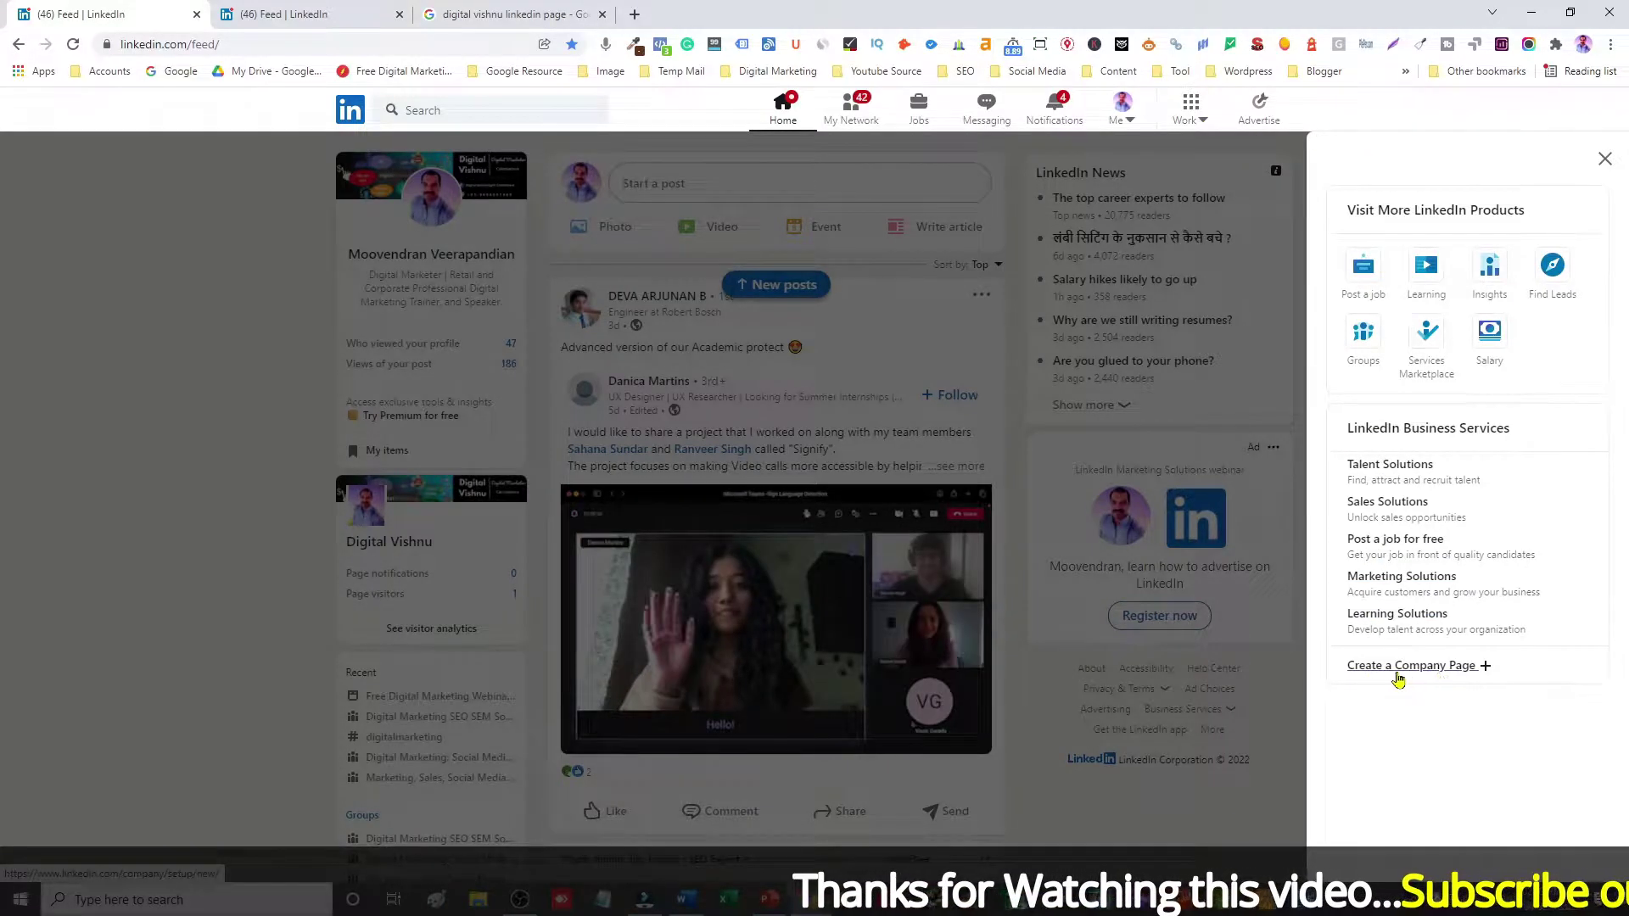
pyautogui.click(1440, 666)
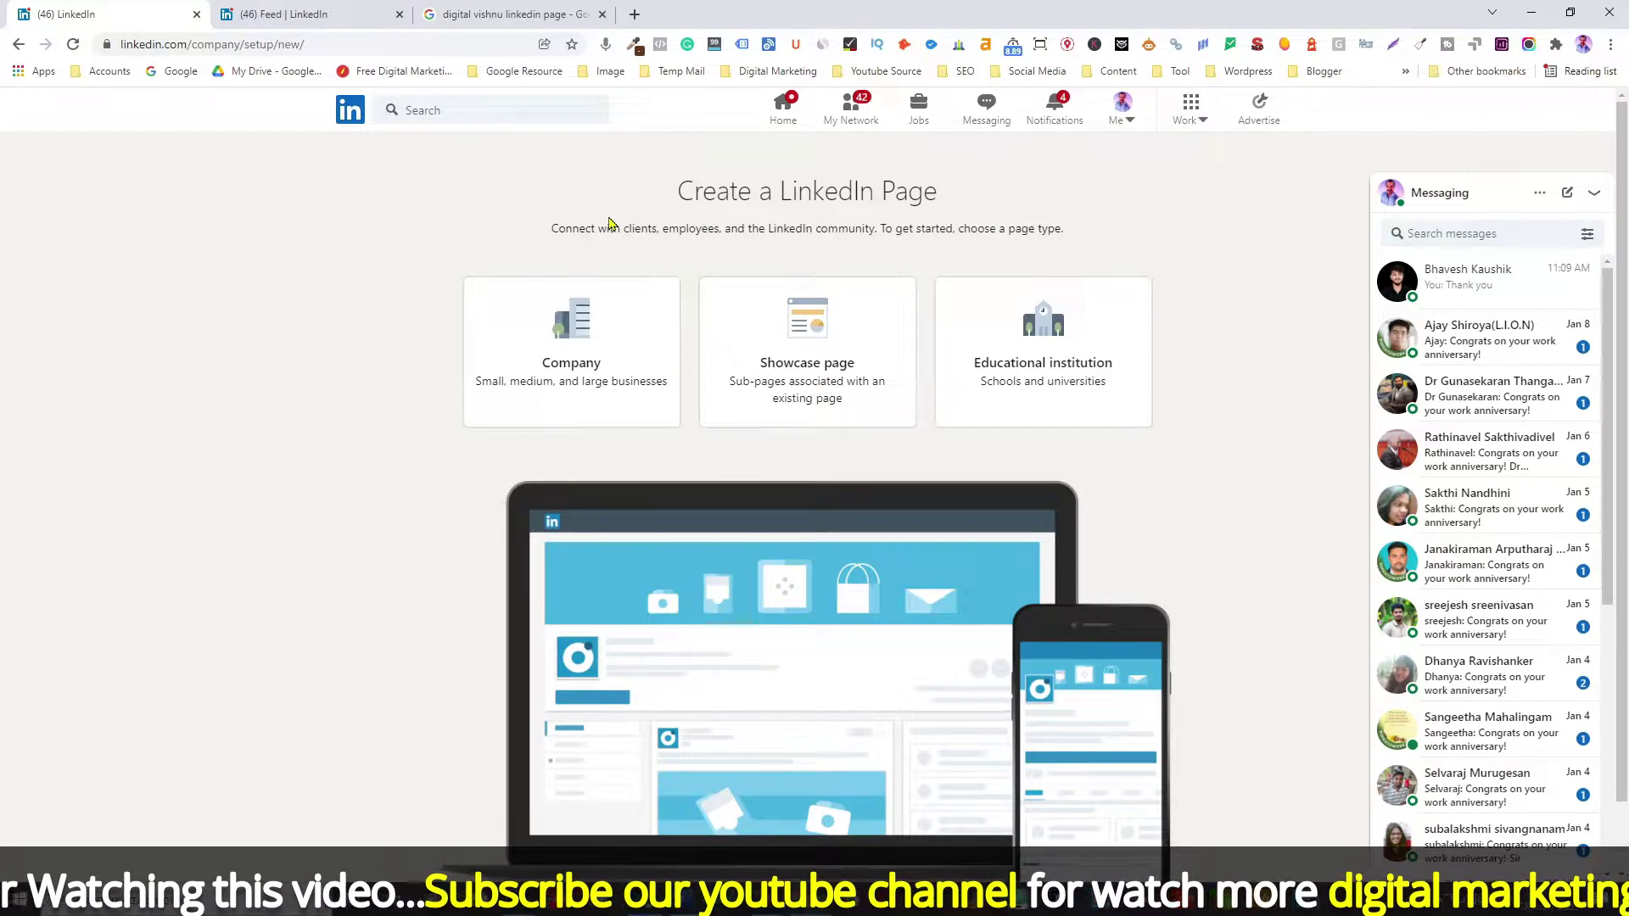
pyautogui.moveTo(955, 228); pyautogui.dragTo(1056, 231)
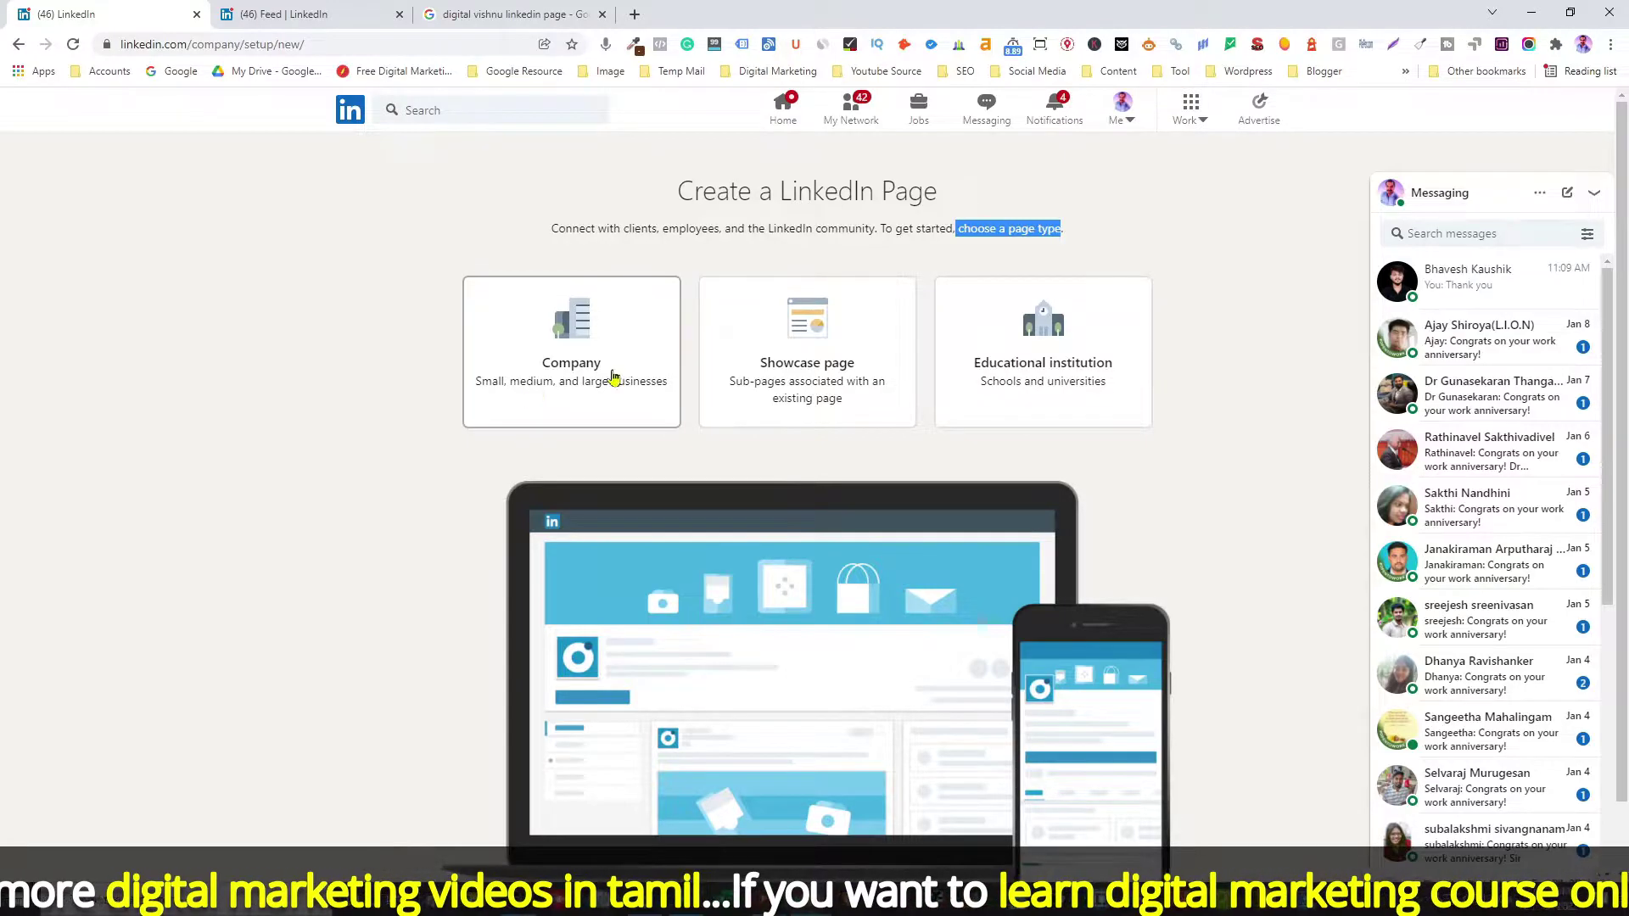
pyautogui.click(582, 353)
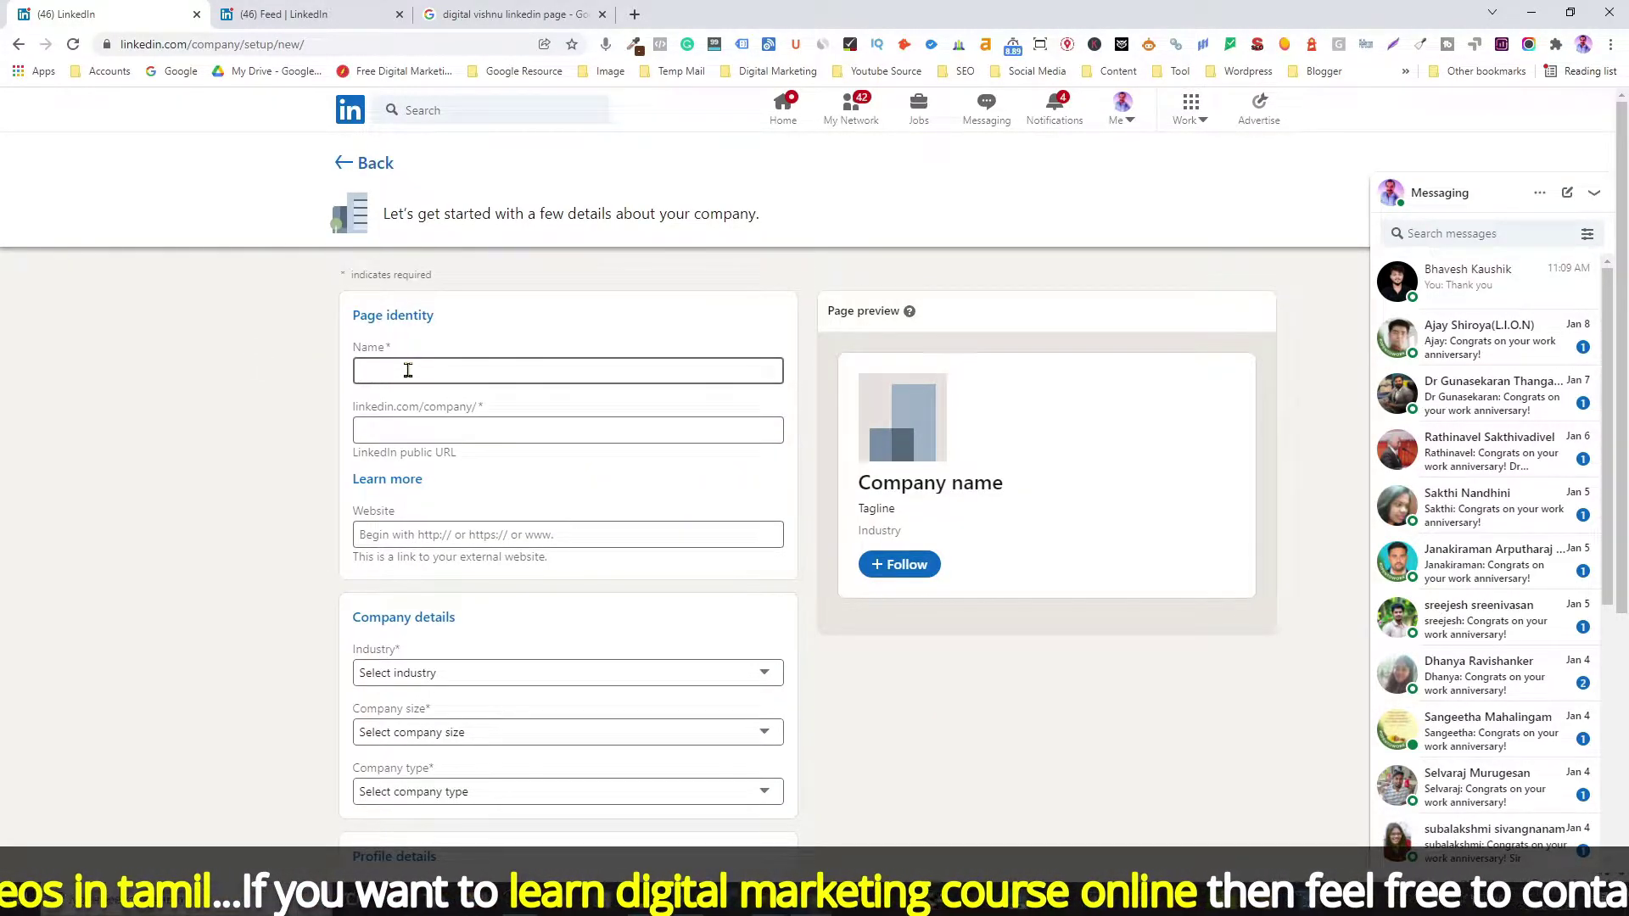
pyautogui.write('Digital vishnus')
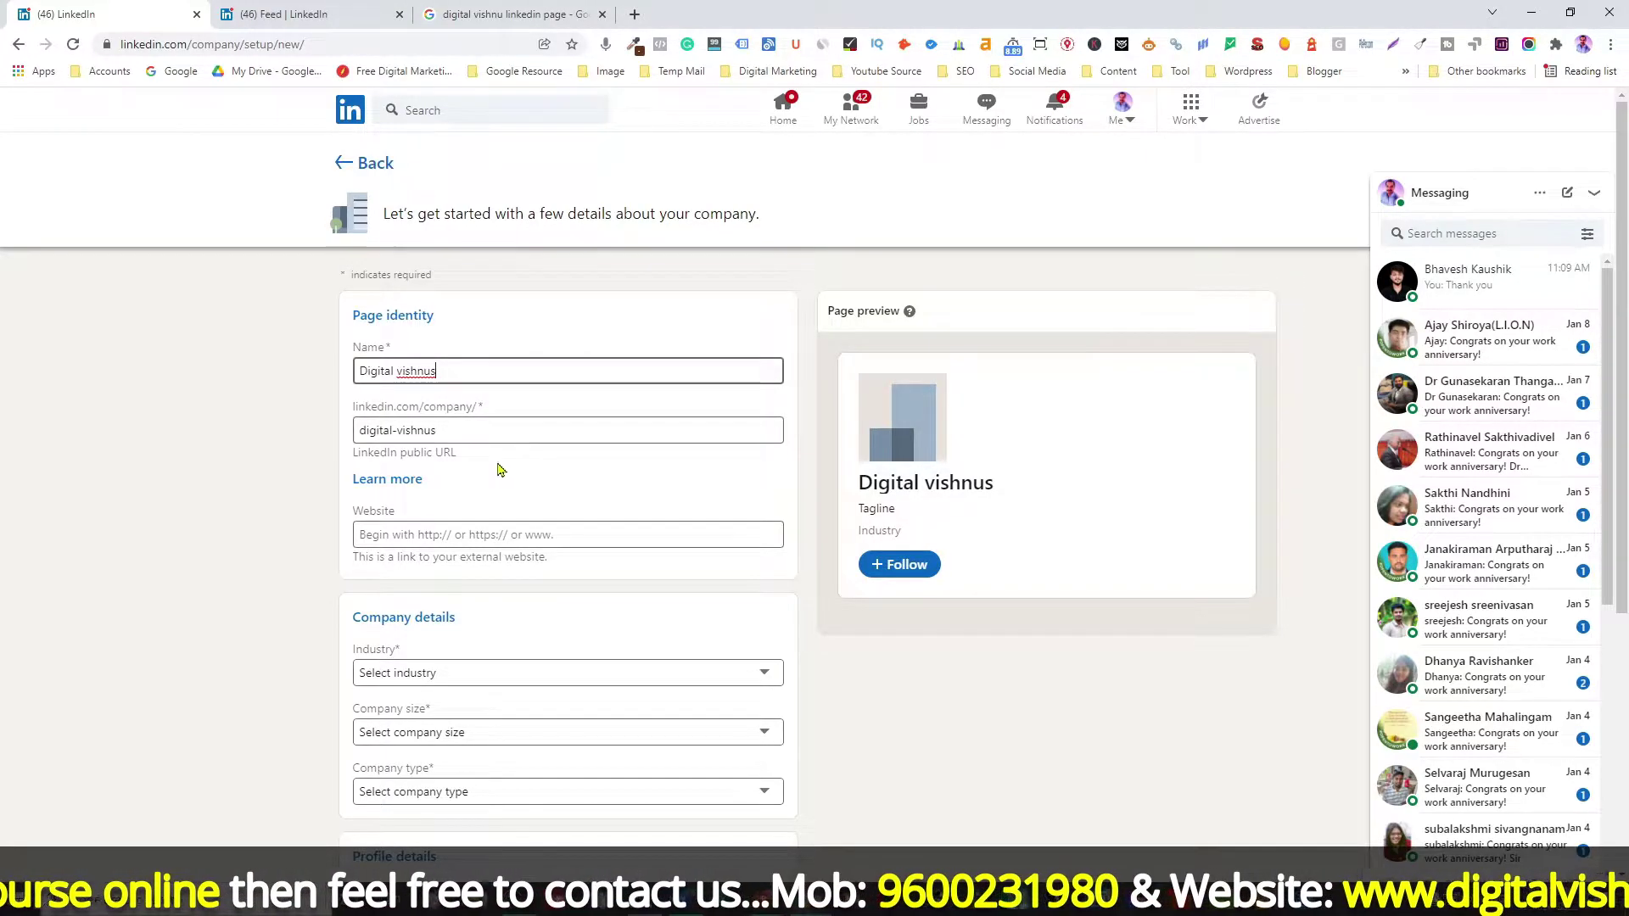
pyautogui.click(522, 493)
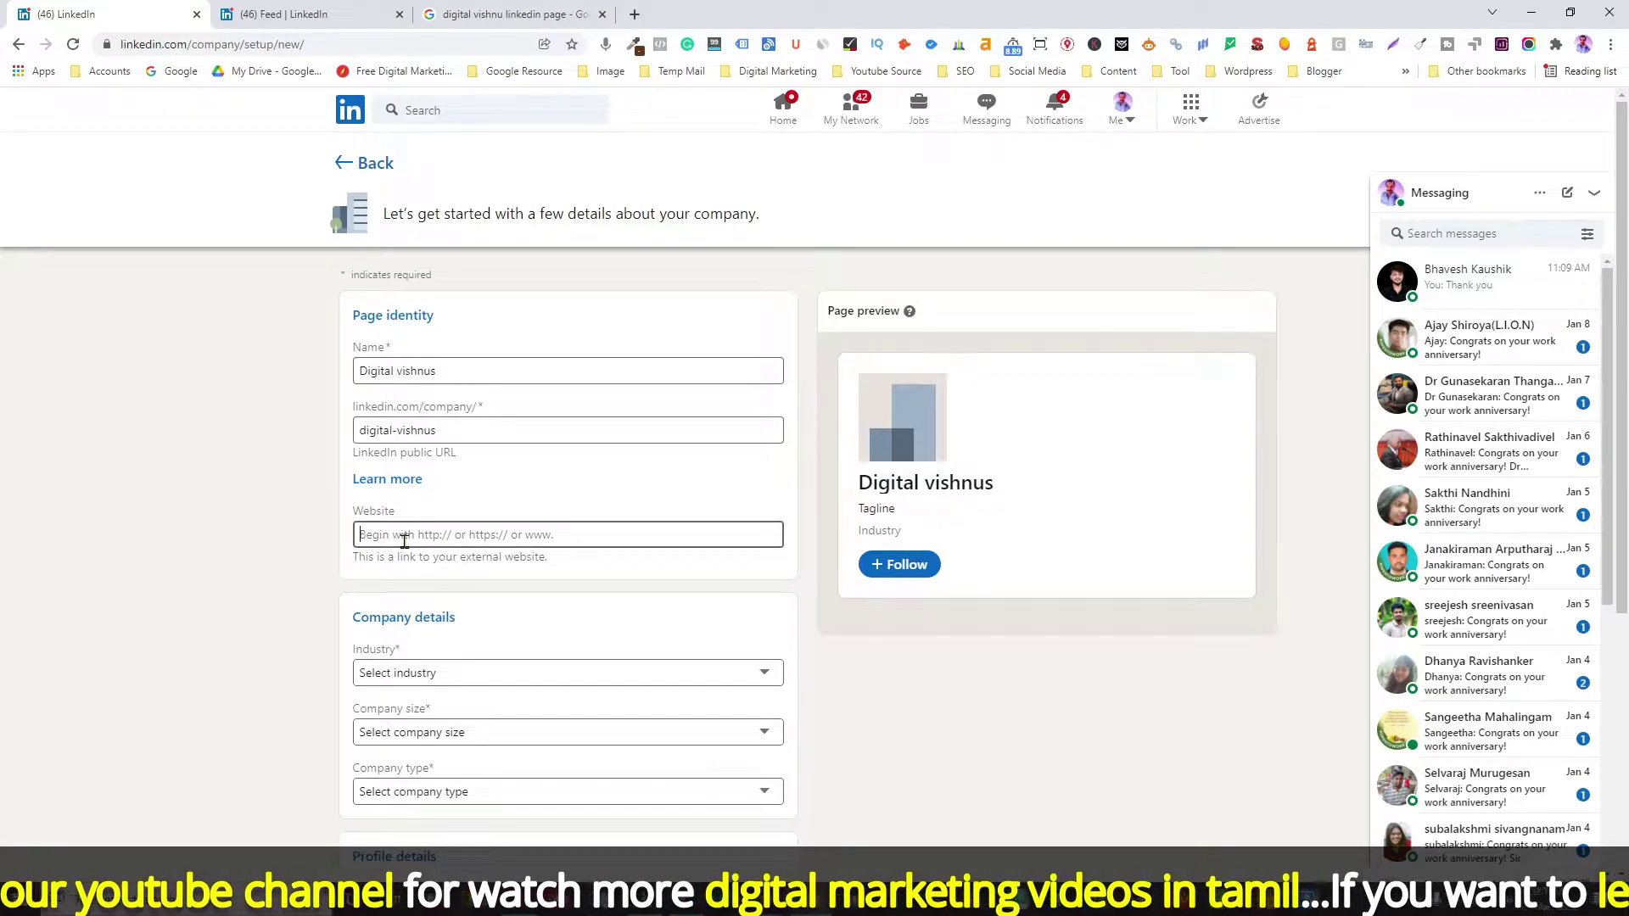
pyautogui.write('https://www.digitalvishnu.in')
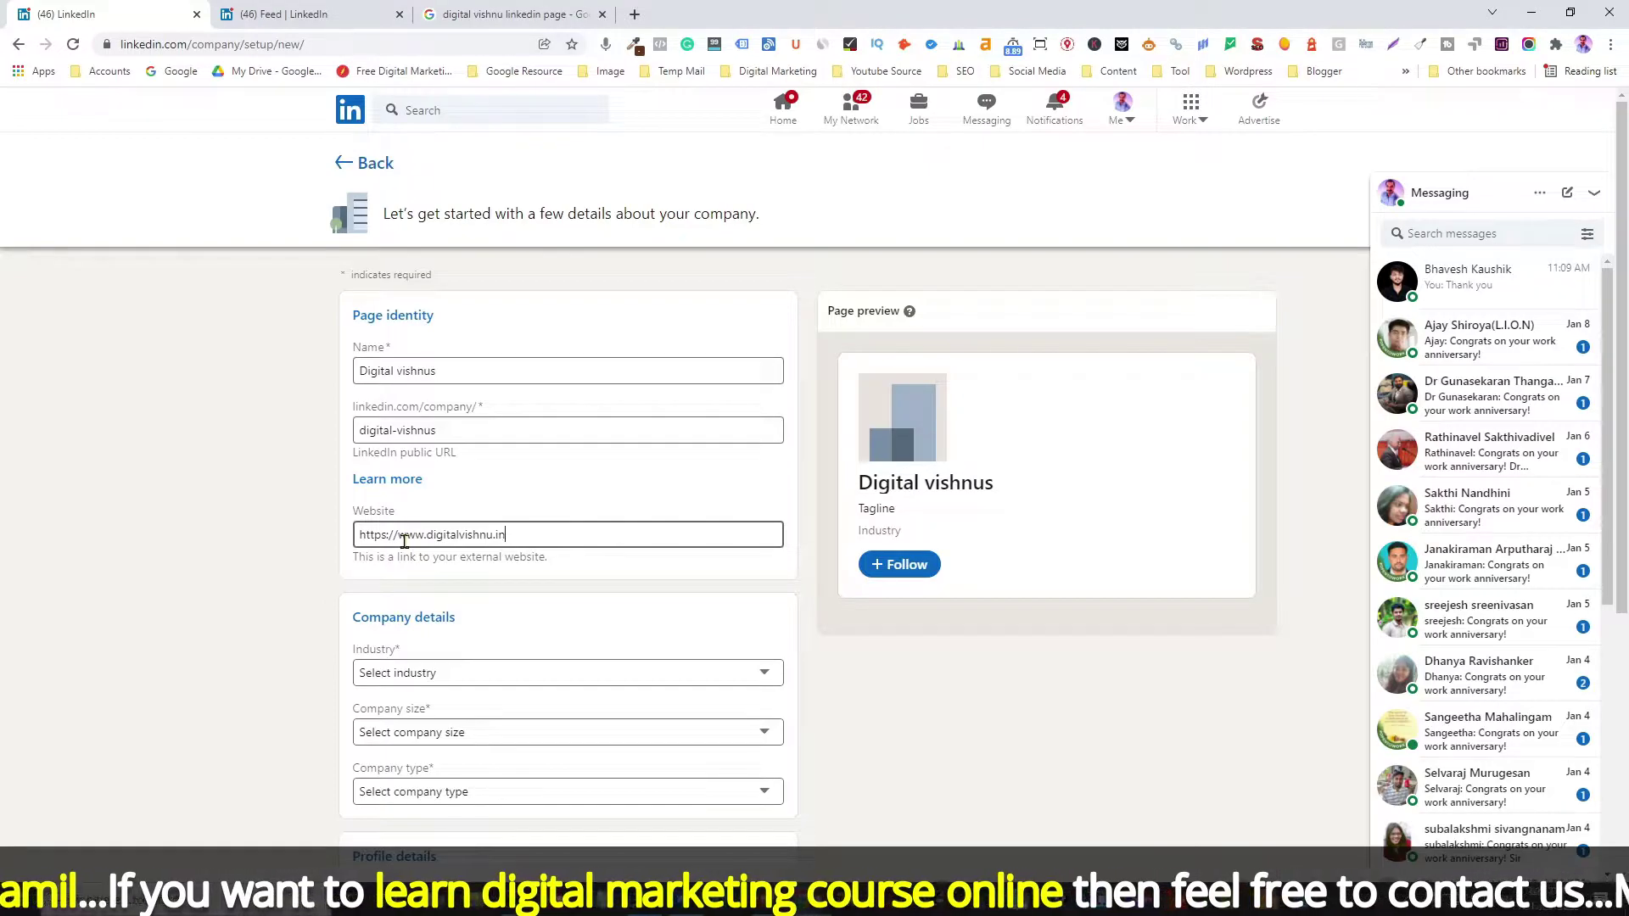
# Set the company's industry to Professional Training & Coaching.
pyautogui.scroll(-1, 509, 625)
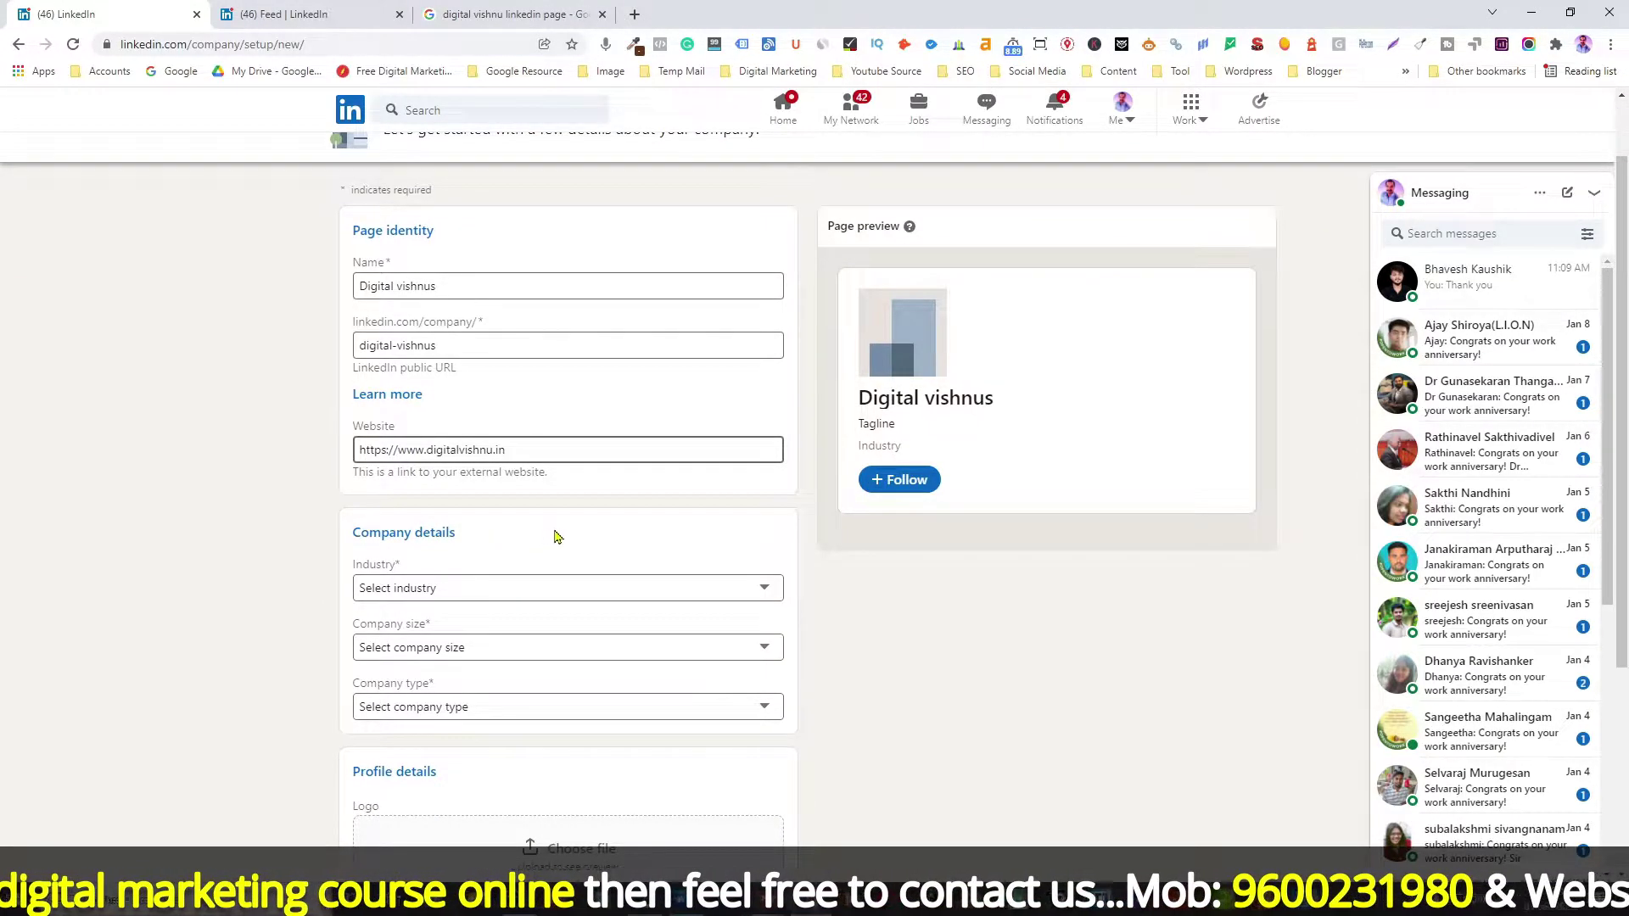
pyautogui.click(464, 593)
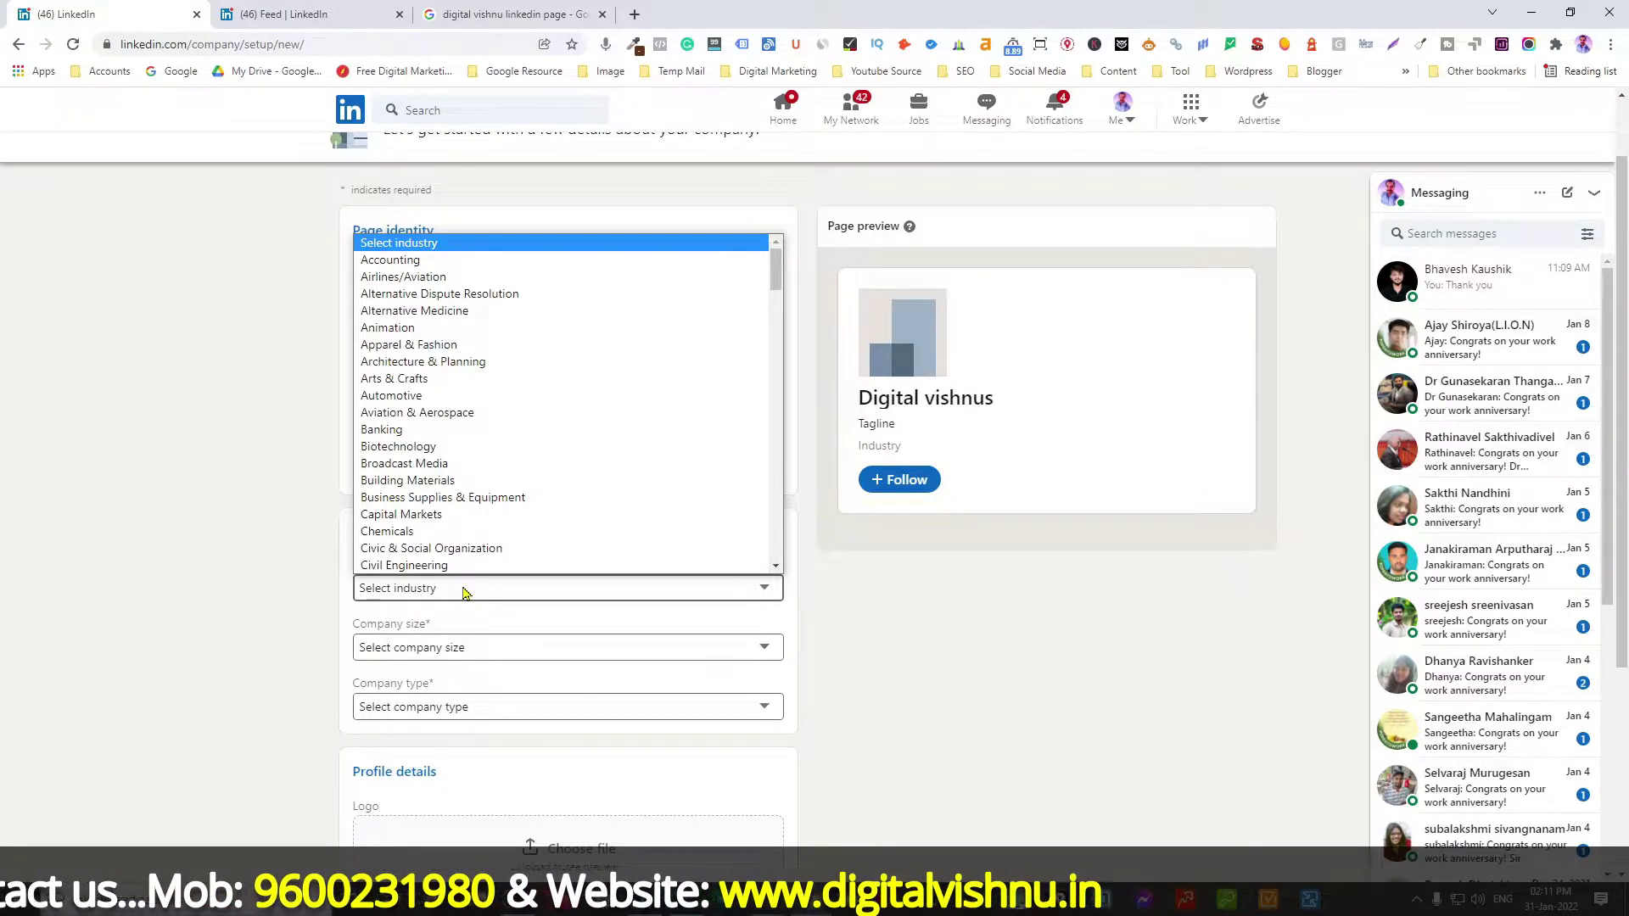
pyautogui.scroll(-1, 450, 441)
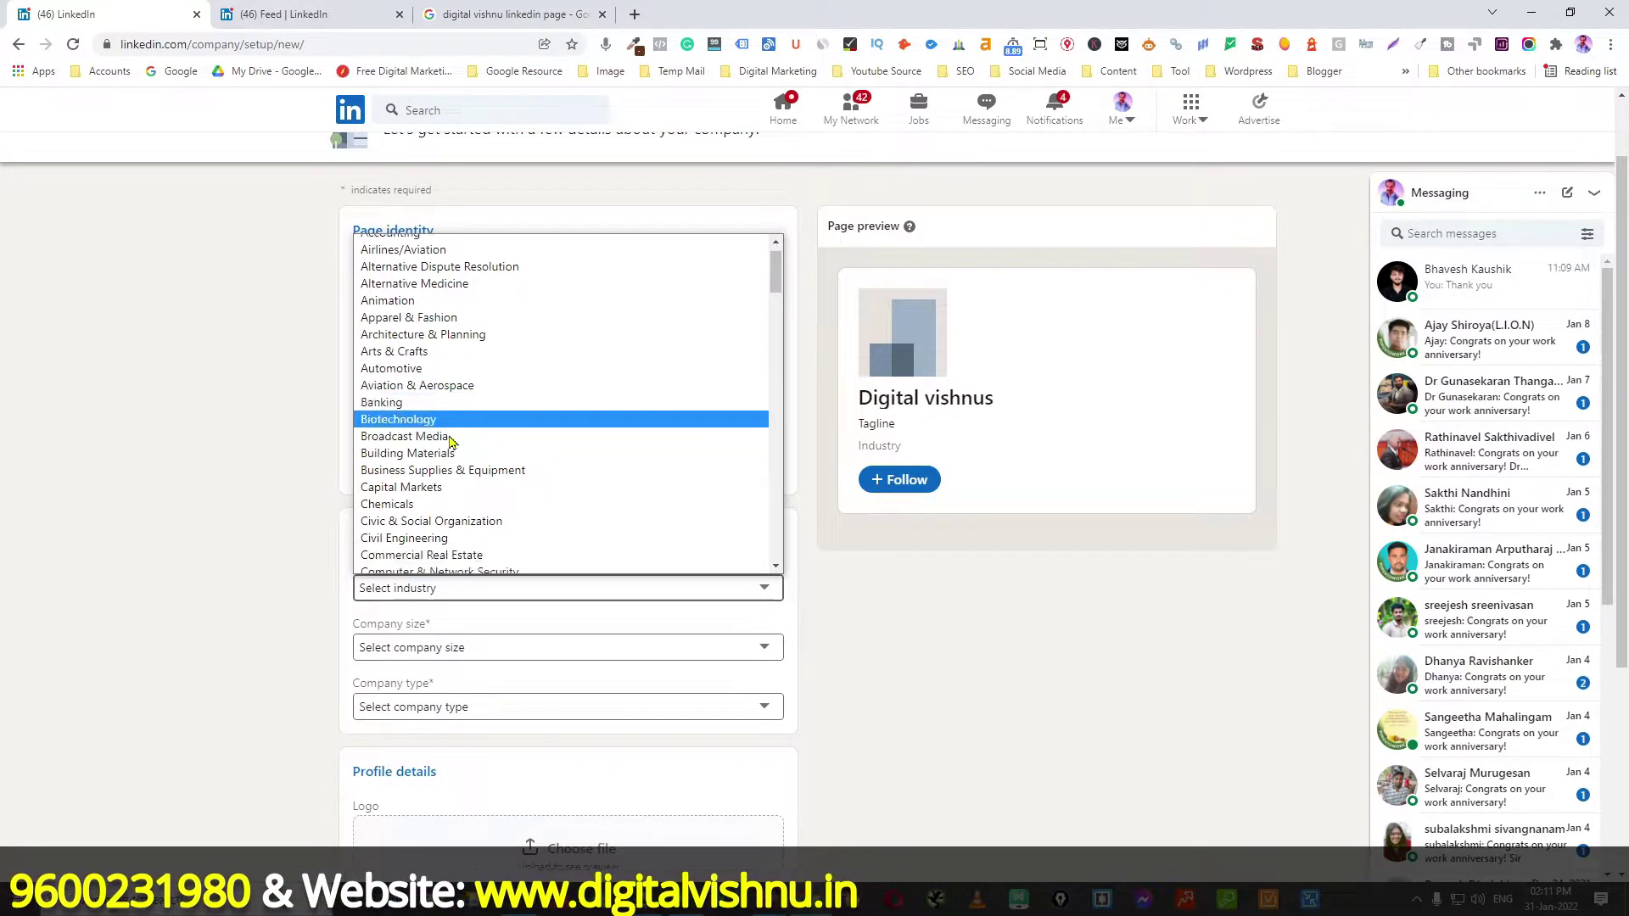
pyautogui.scroll(-18, 450, 442)
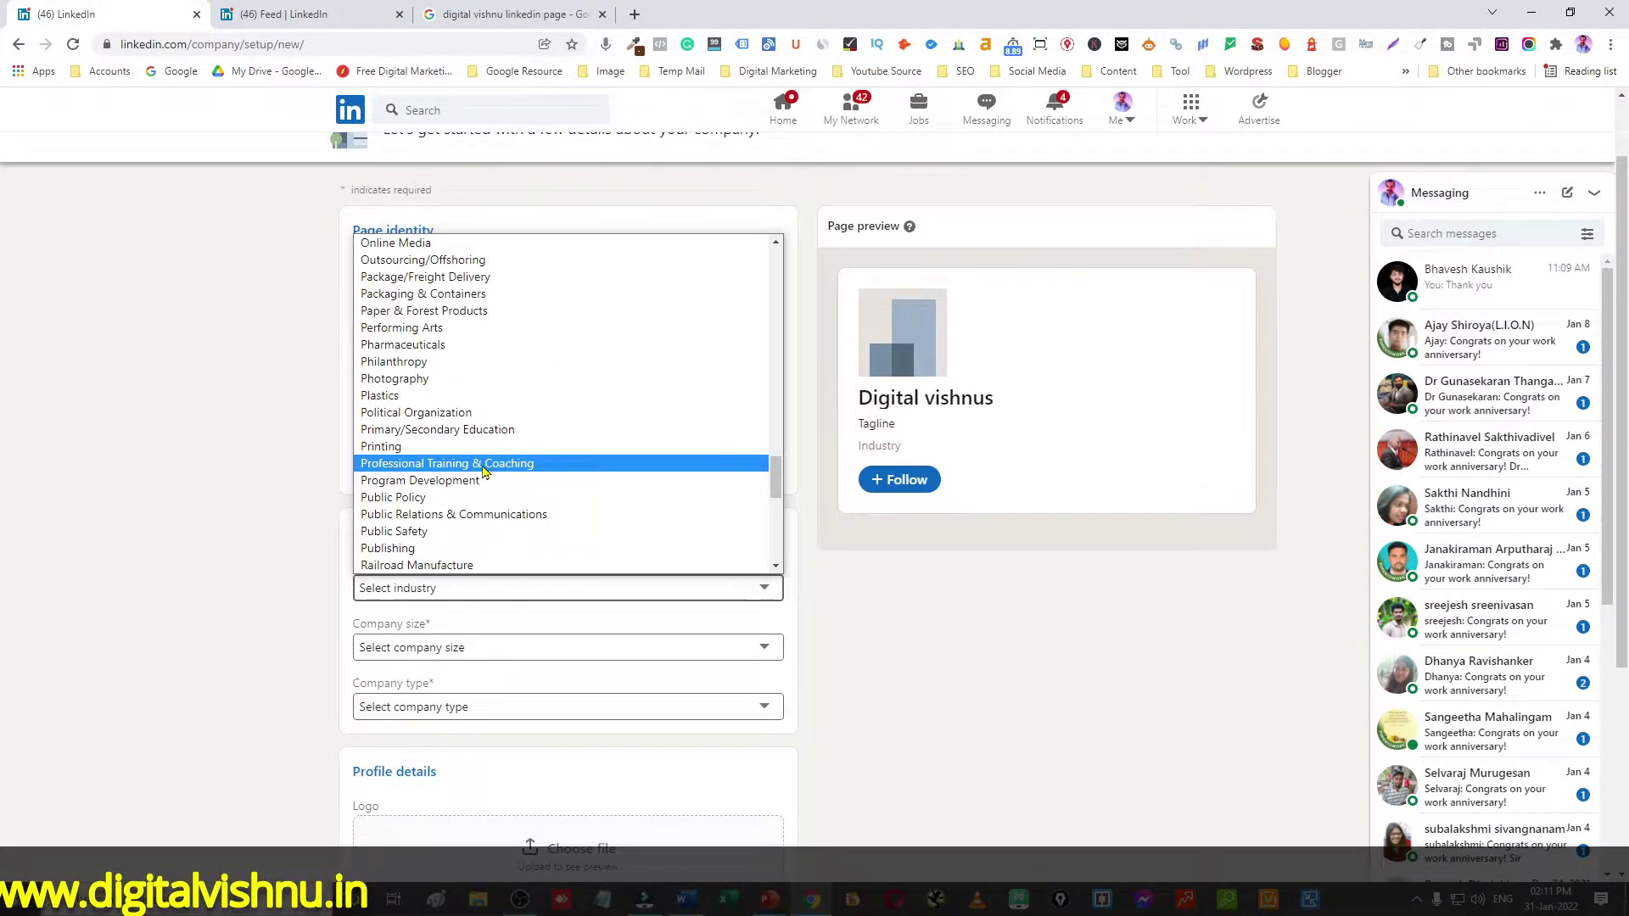
pyautogui.click(488, 466)
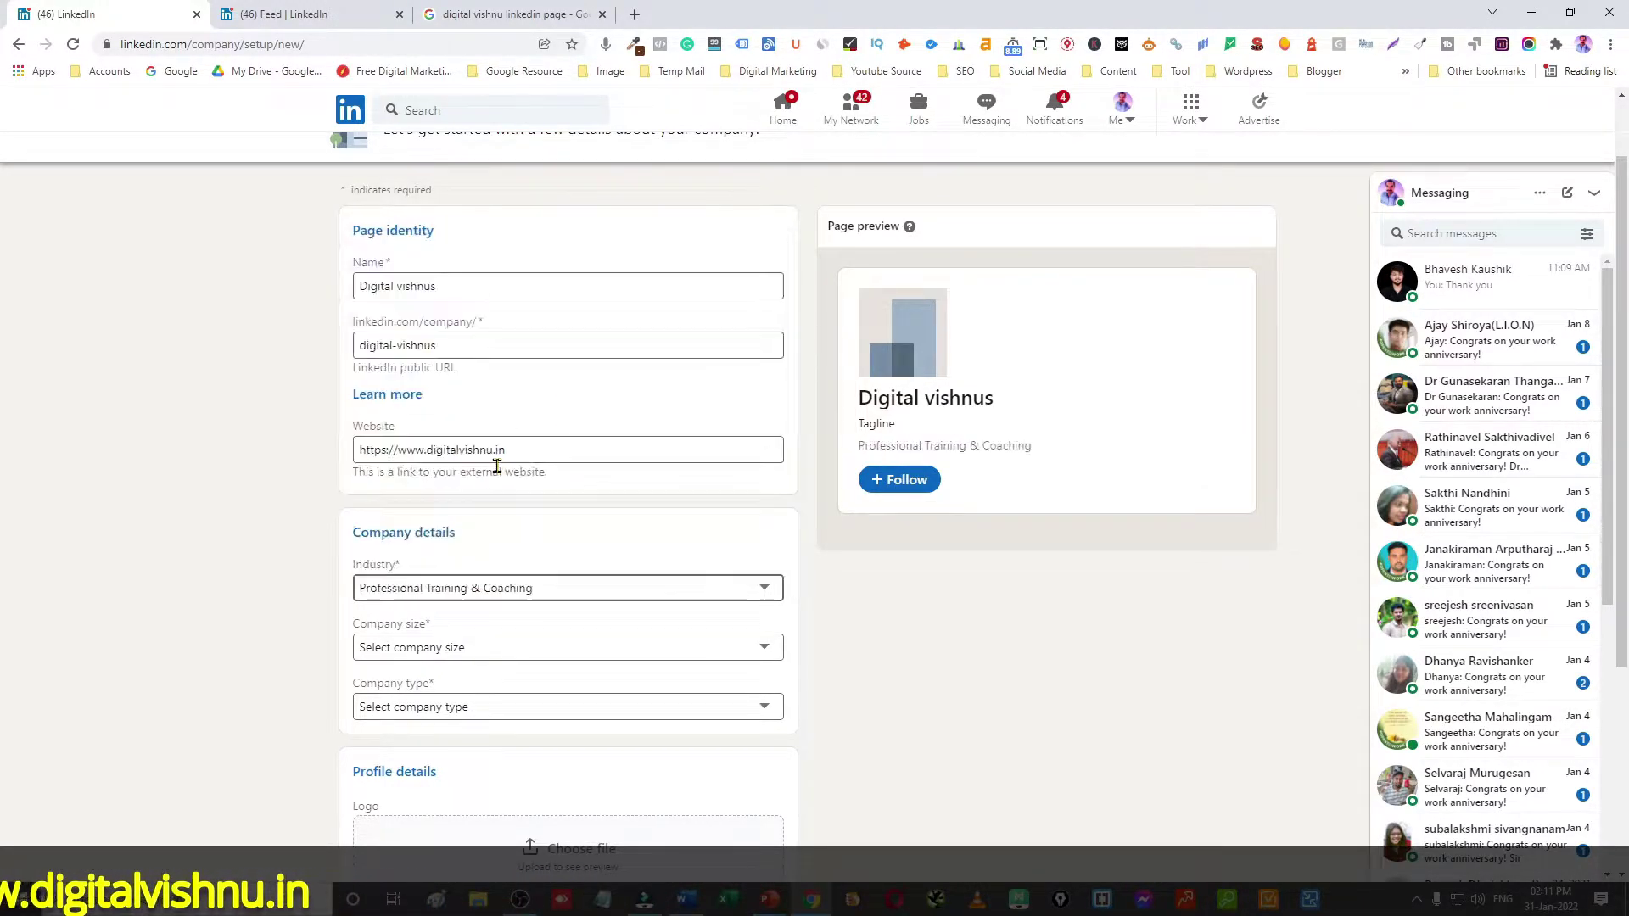
# Set the company size to 11–50 employees and the company type to Privately held.
pyautogui.click(439, 648)
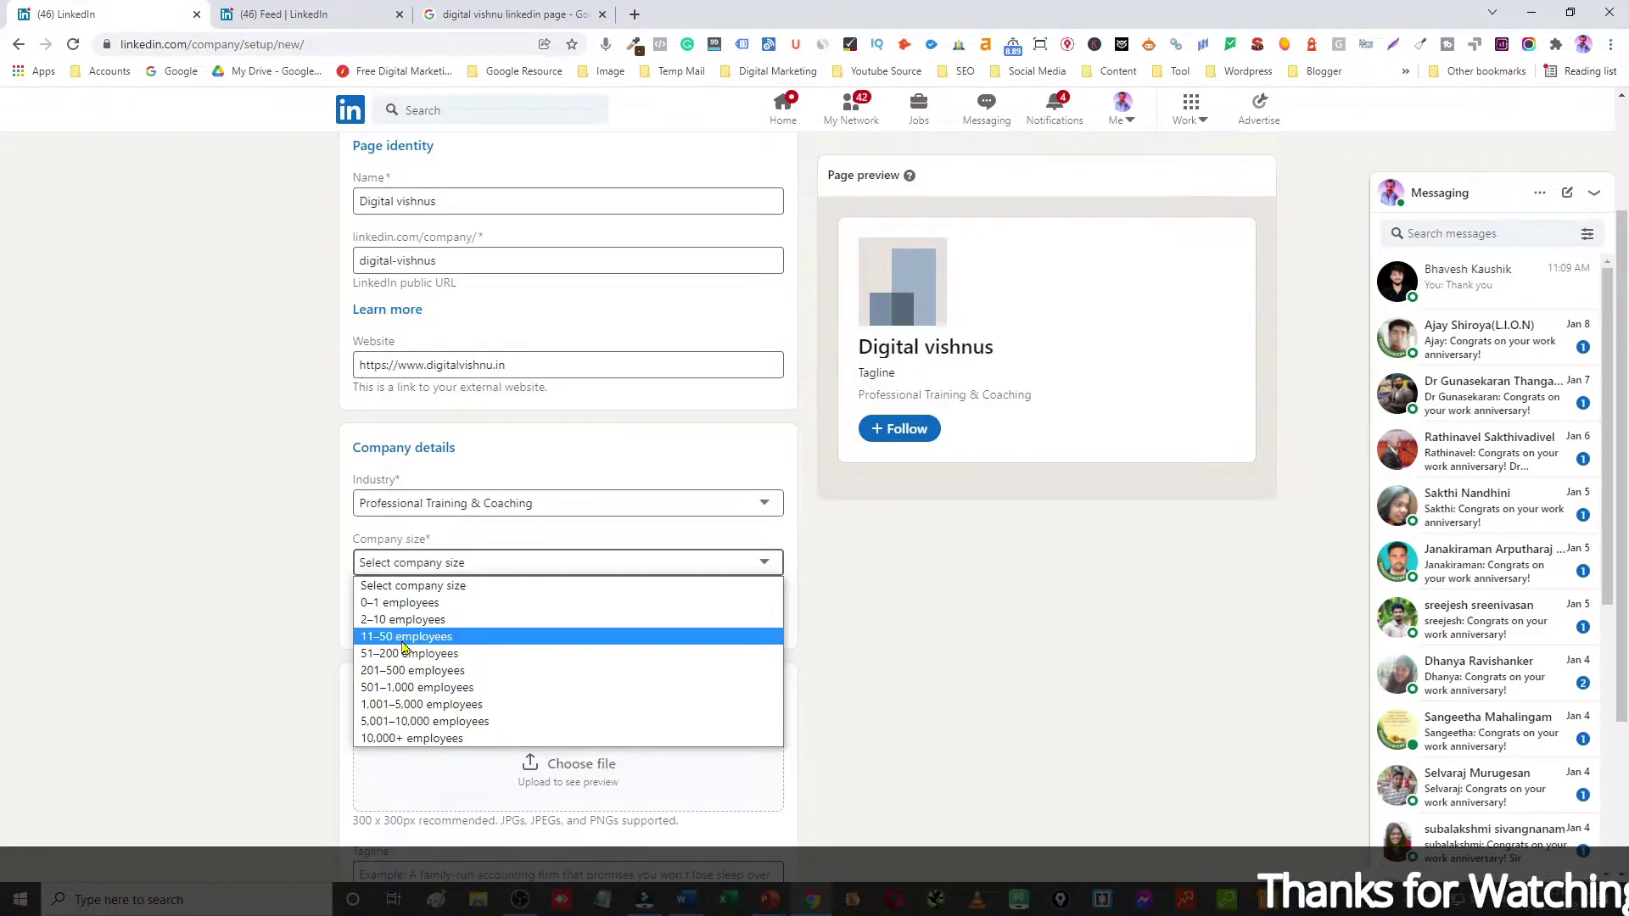
pyautogui.click(406, 638)
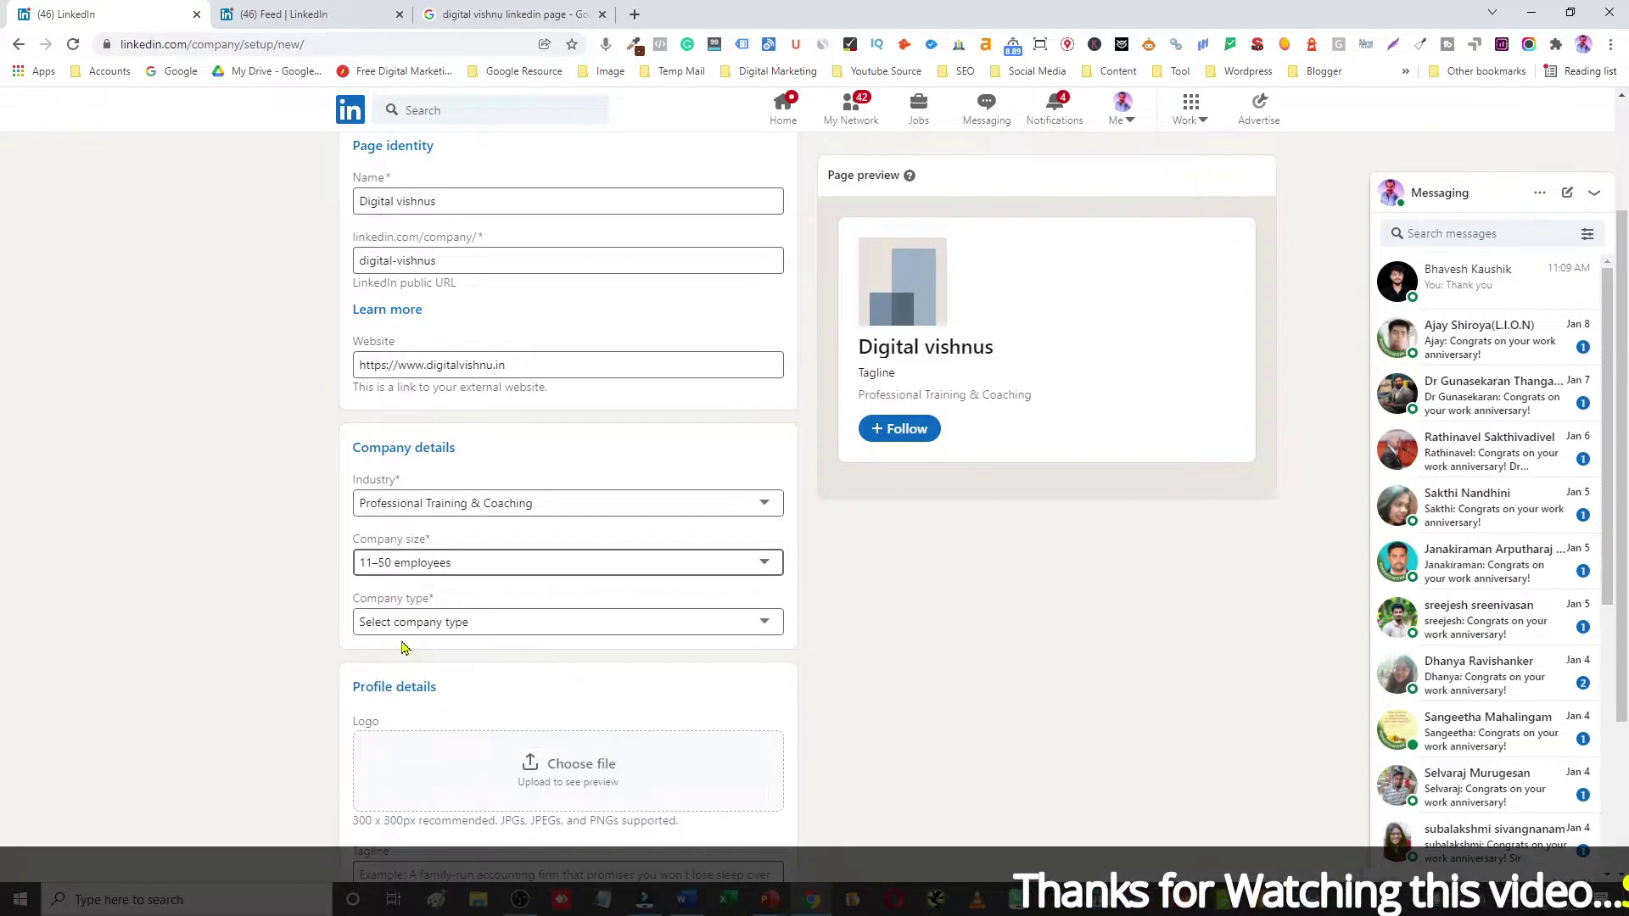
pyautogui.click(494, 626)
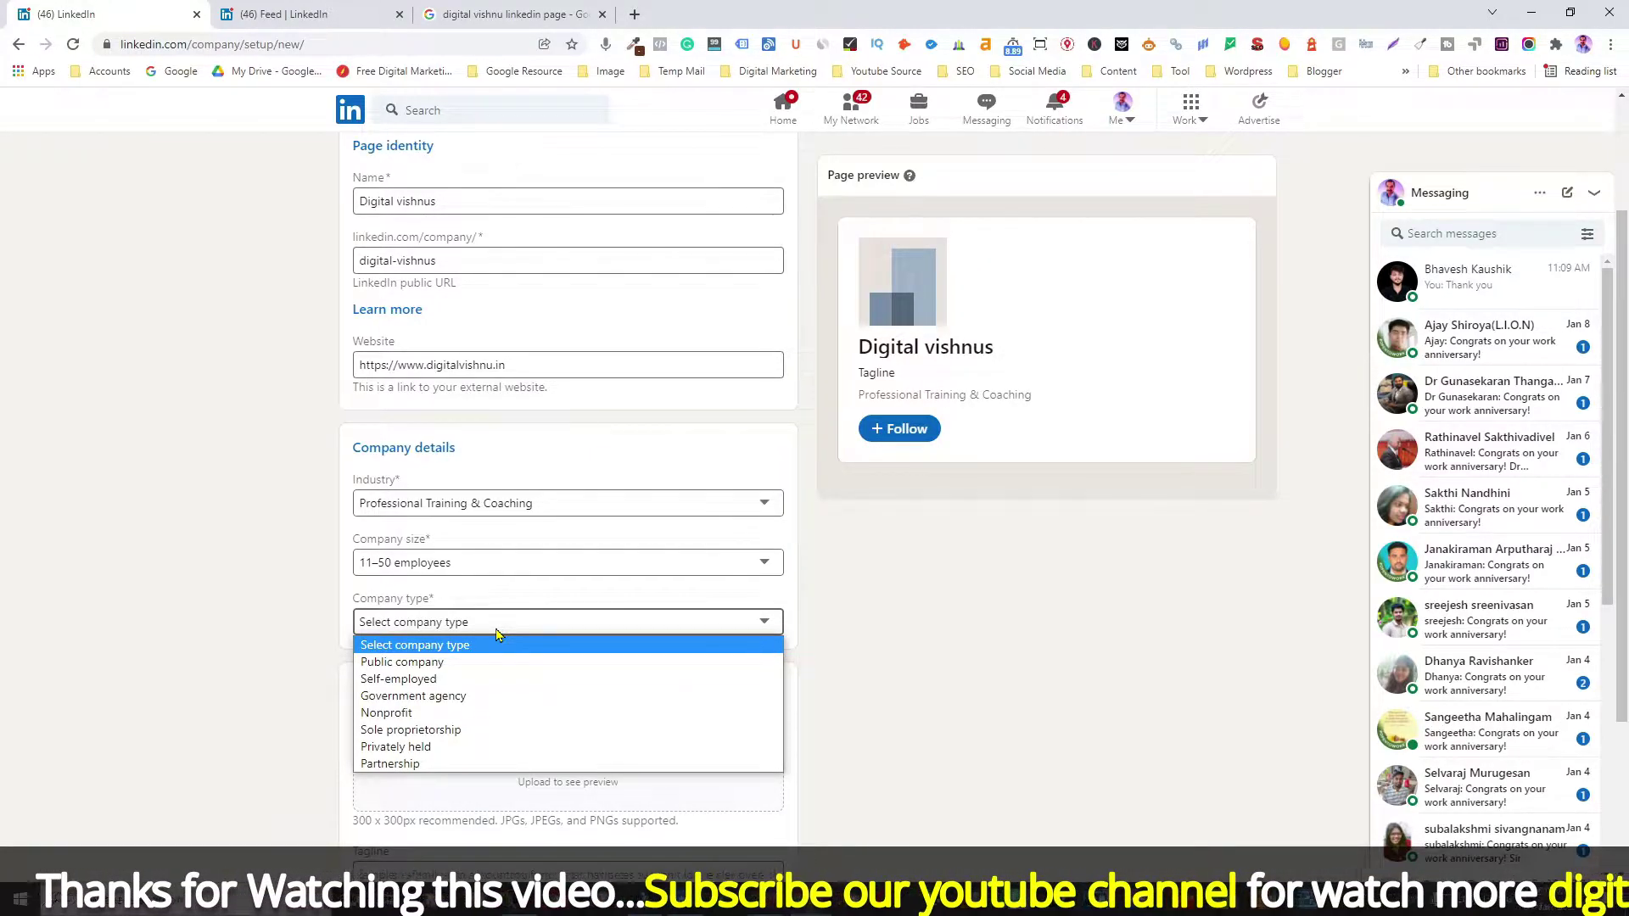
pyautogui.click(429, 753)
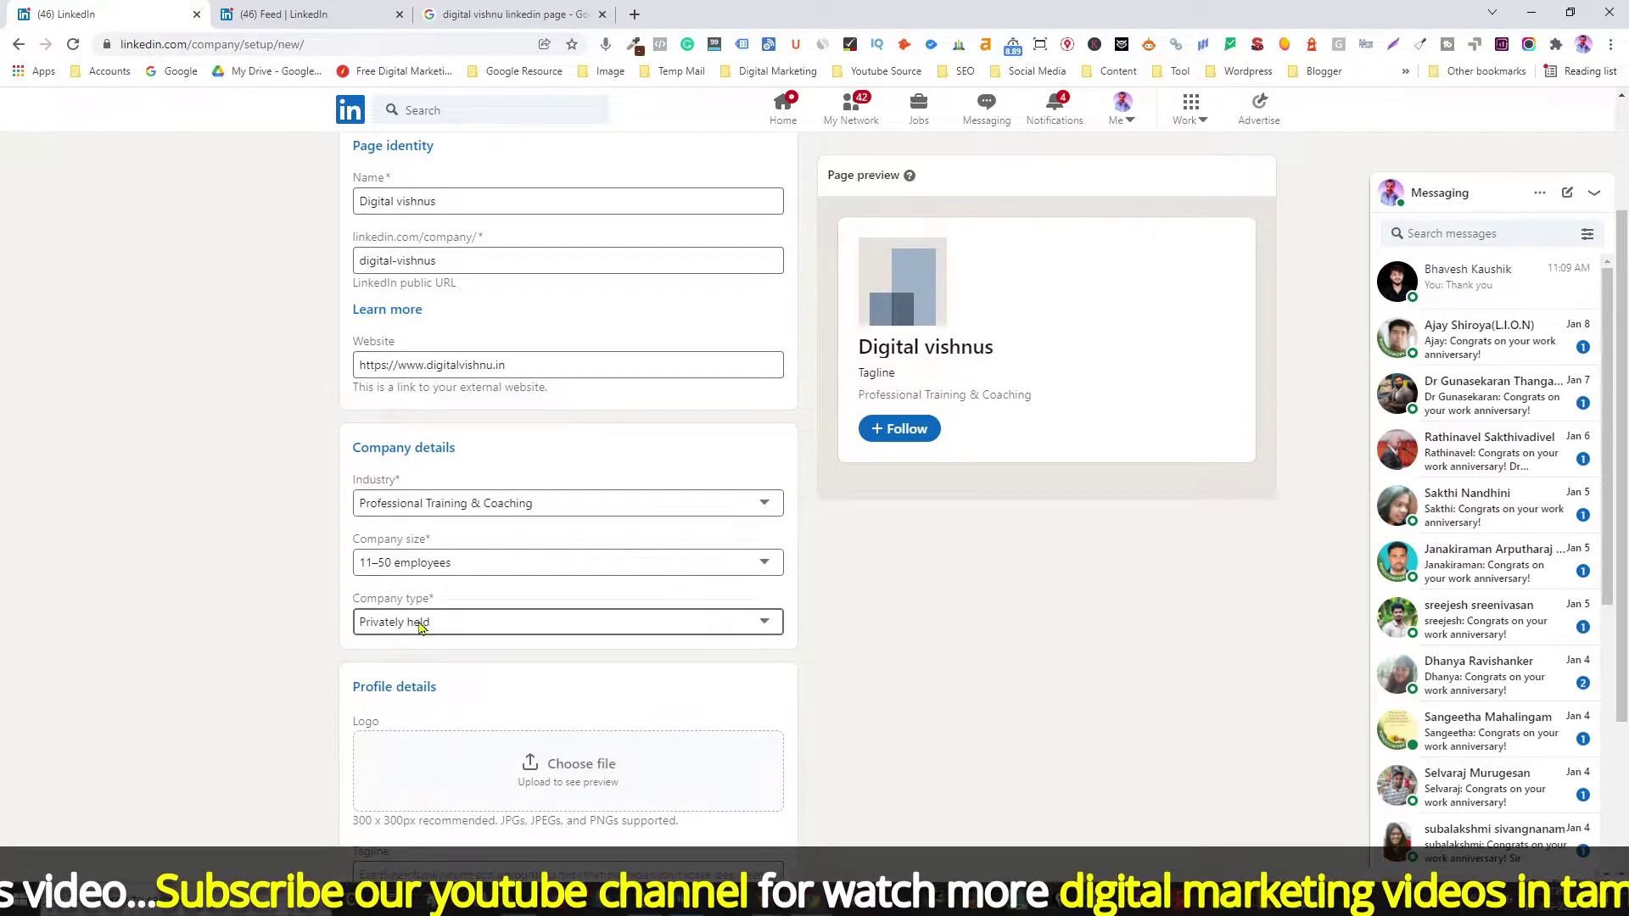
# Highlight the recommended logo dimensions in the profile details and open the bookmarked Canva home page in a new browser tab.
pyautogui.scroll(-1, 527, 696)
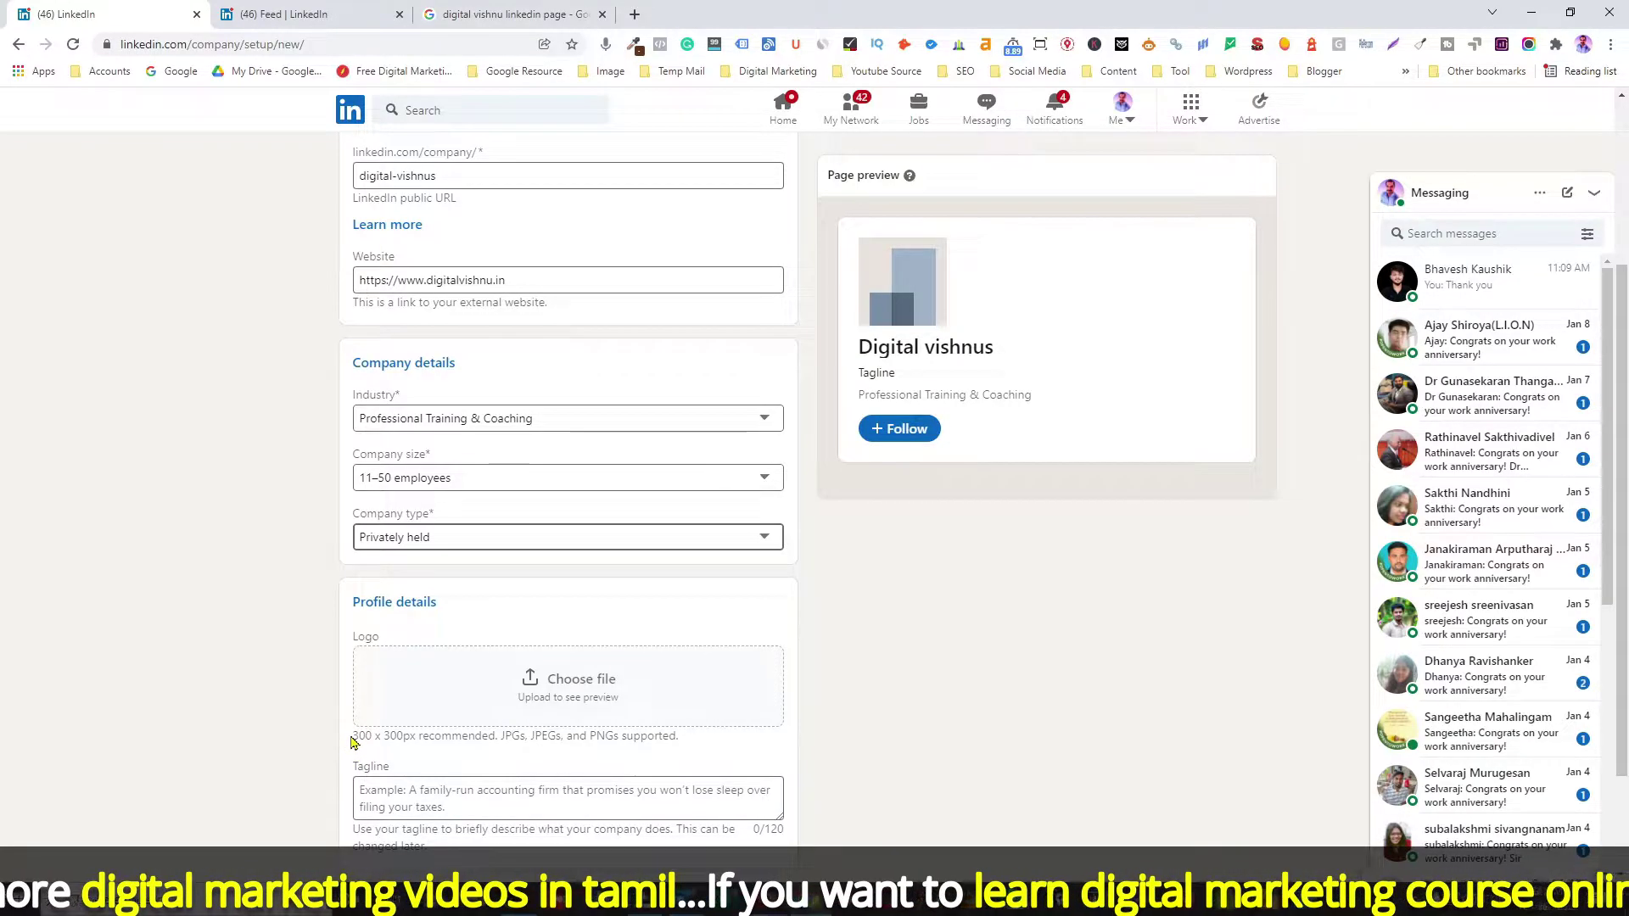
pyautogui.moveTo(353, 736); pyautogui.dragTo(407, 737)
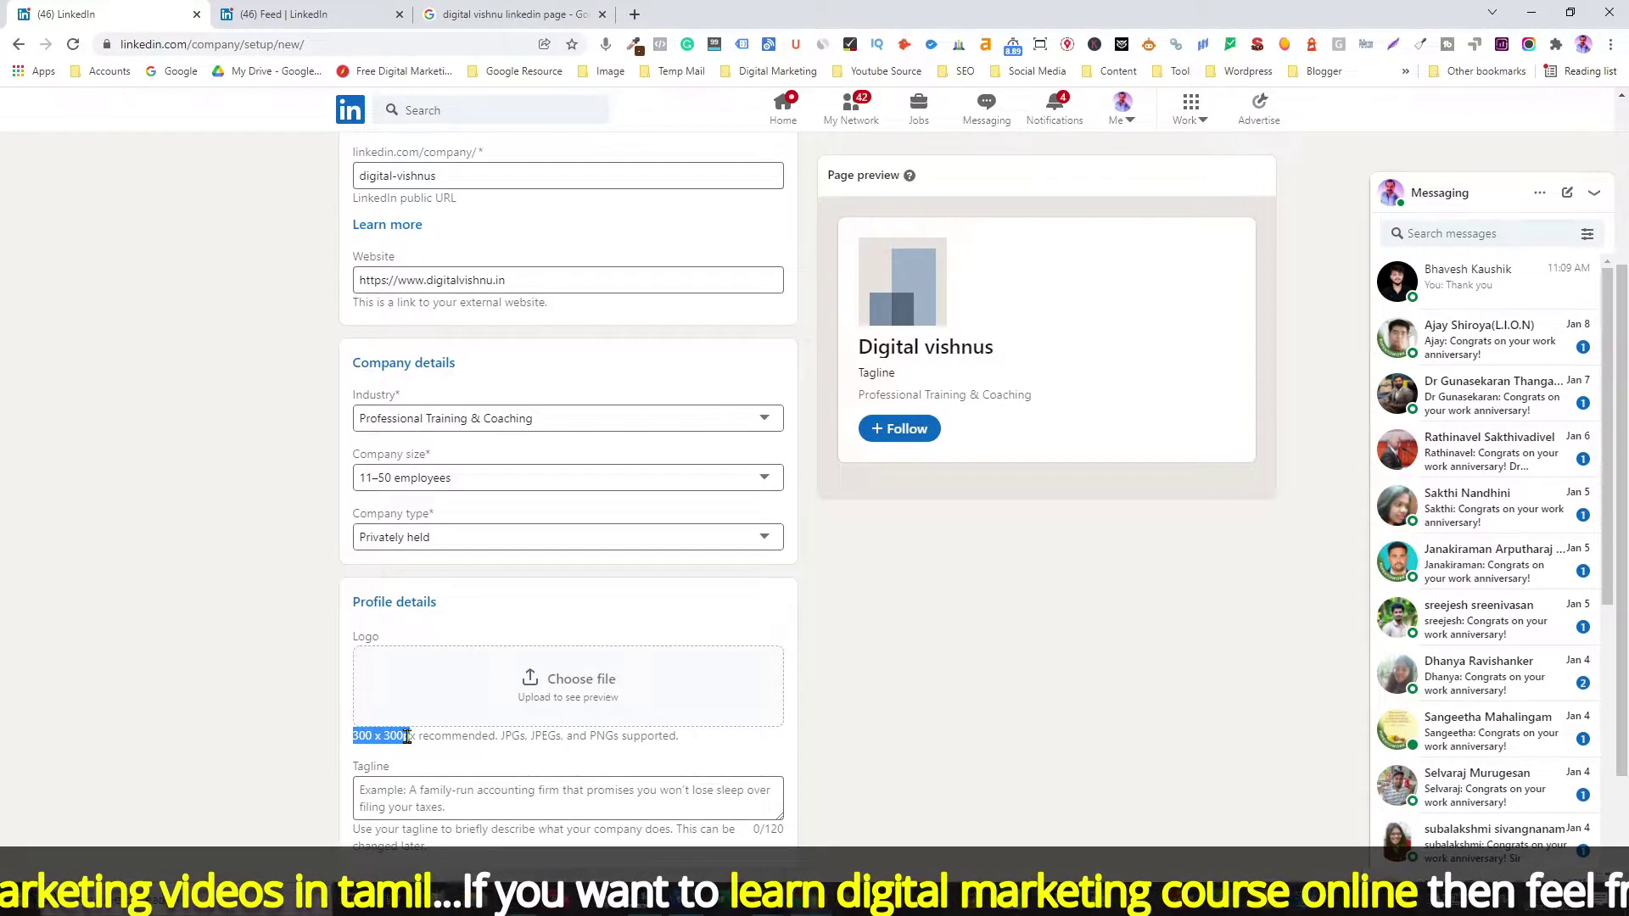
pyautogui.hotkey('ctrl', 't')
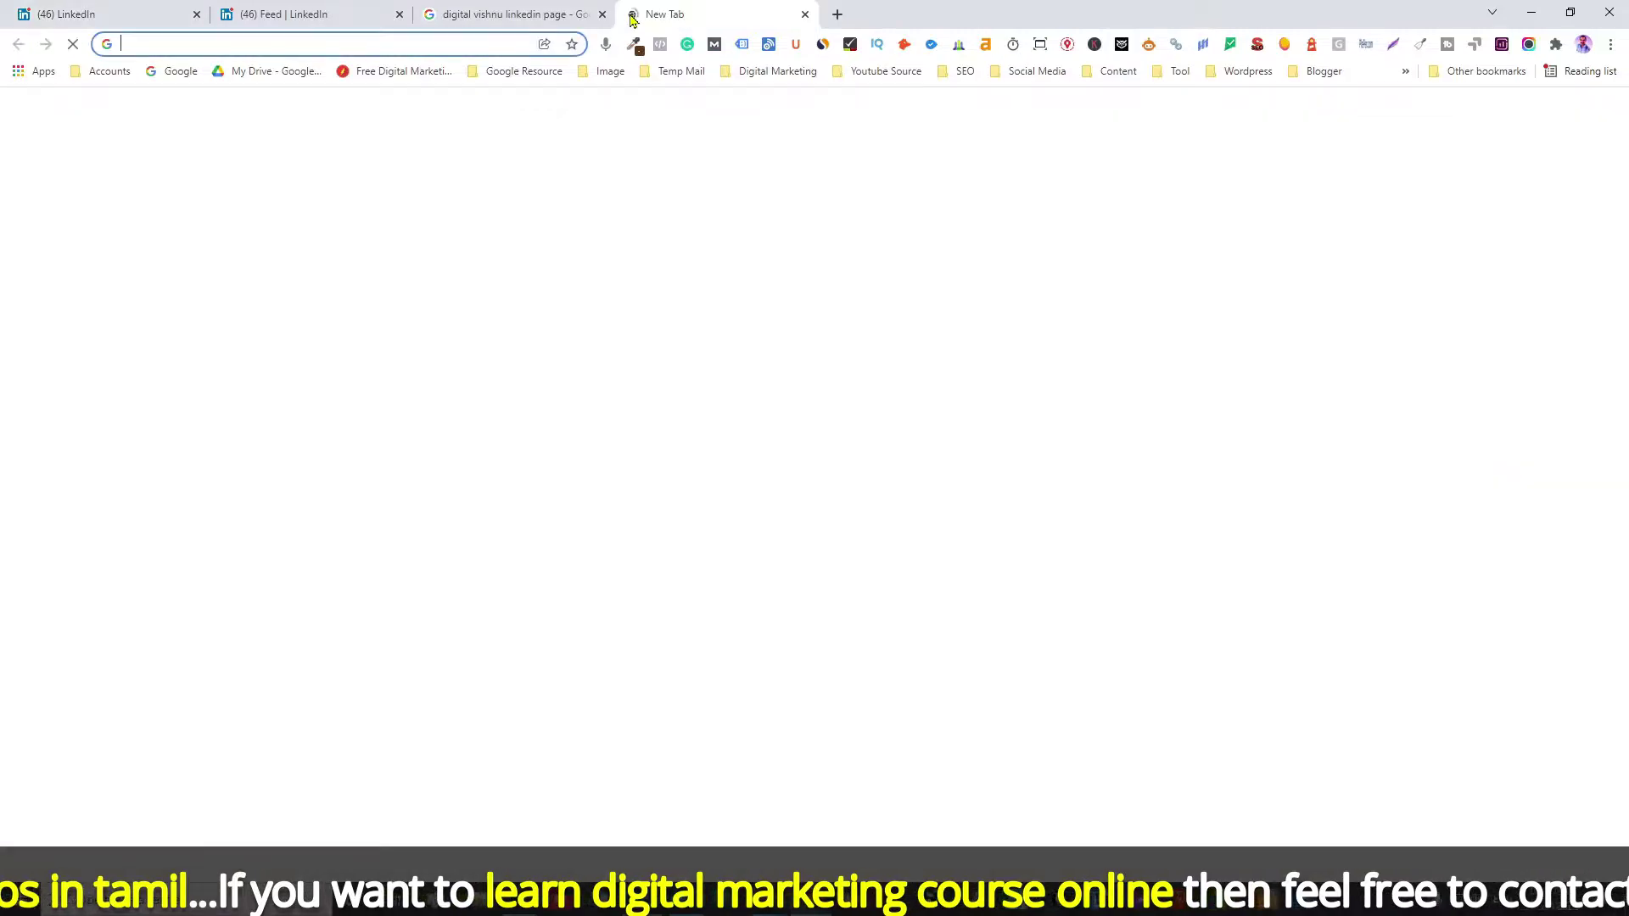
pyautogui.click(1480, 70)
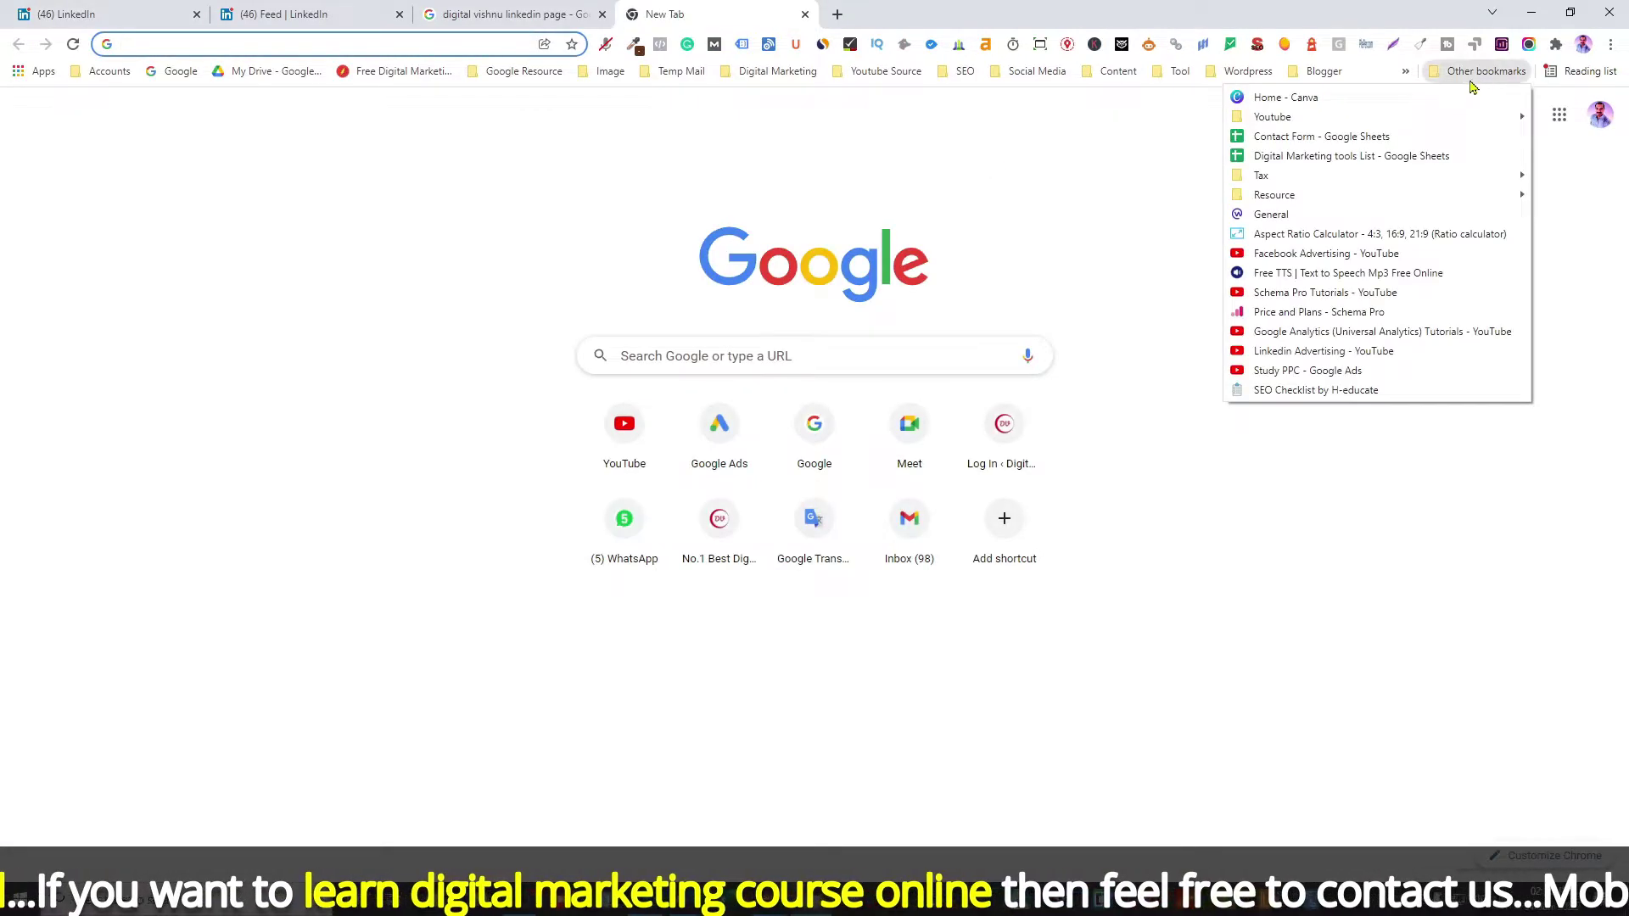
pyautogui.click(1337, 101)
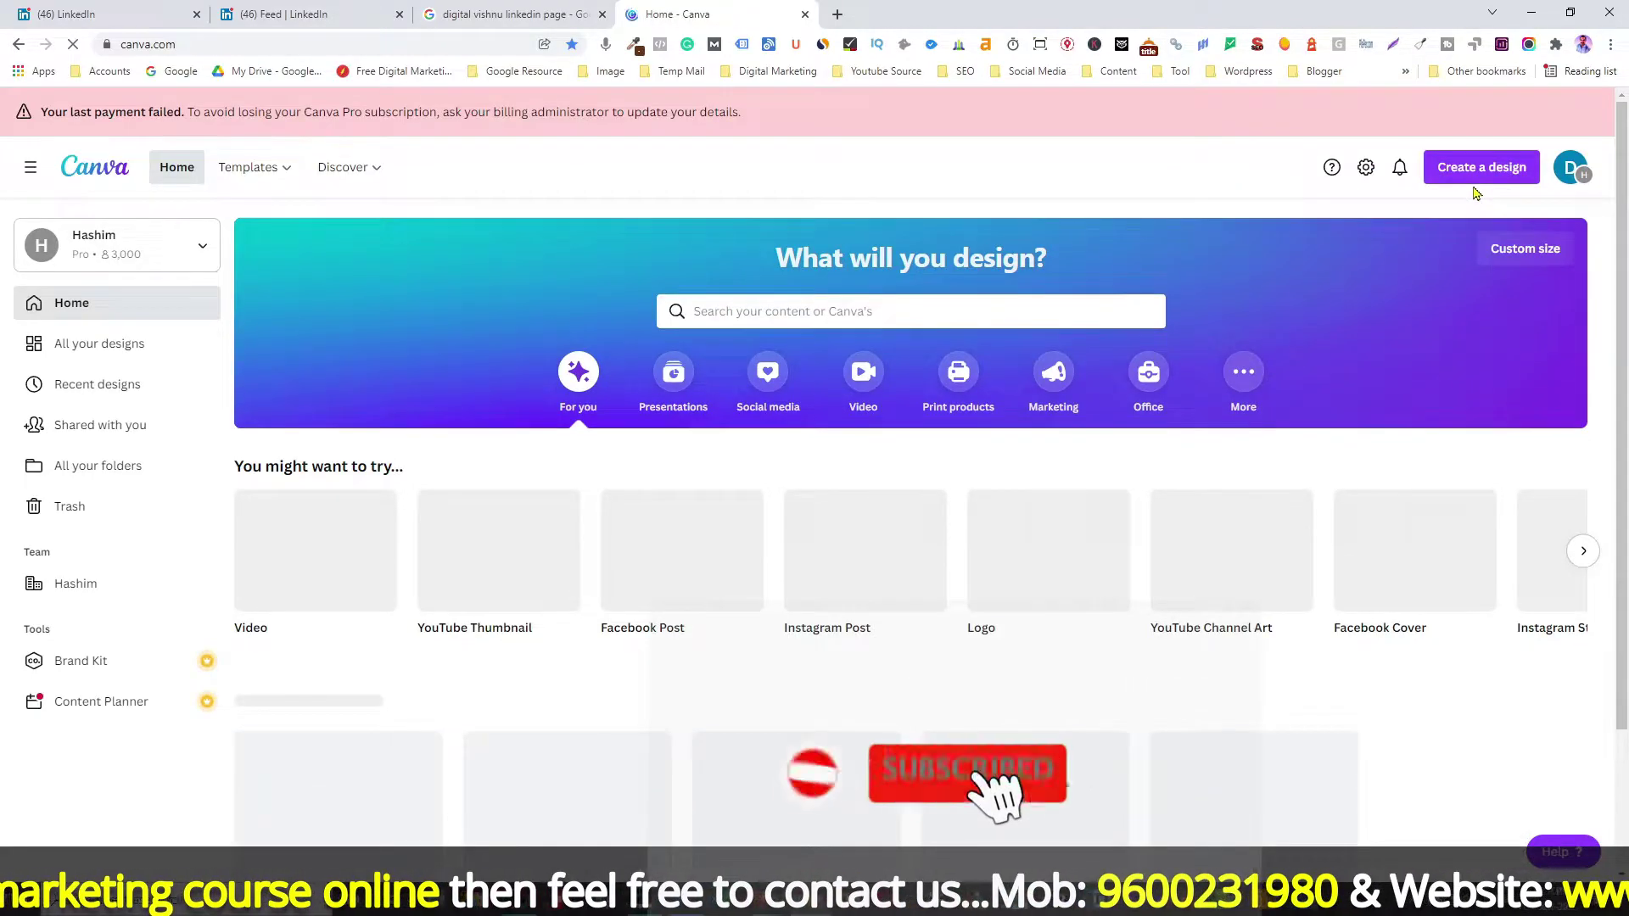
# Create a new custom-size design measuring 300 × 300 px.
pyautogui.click(1475, 174)
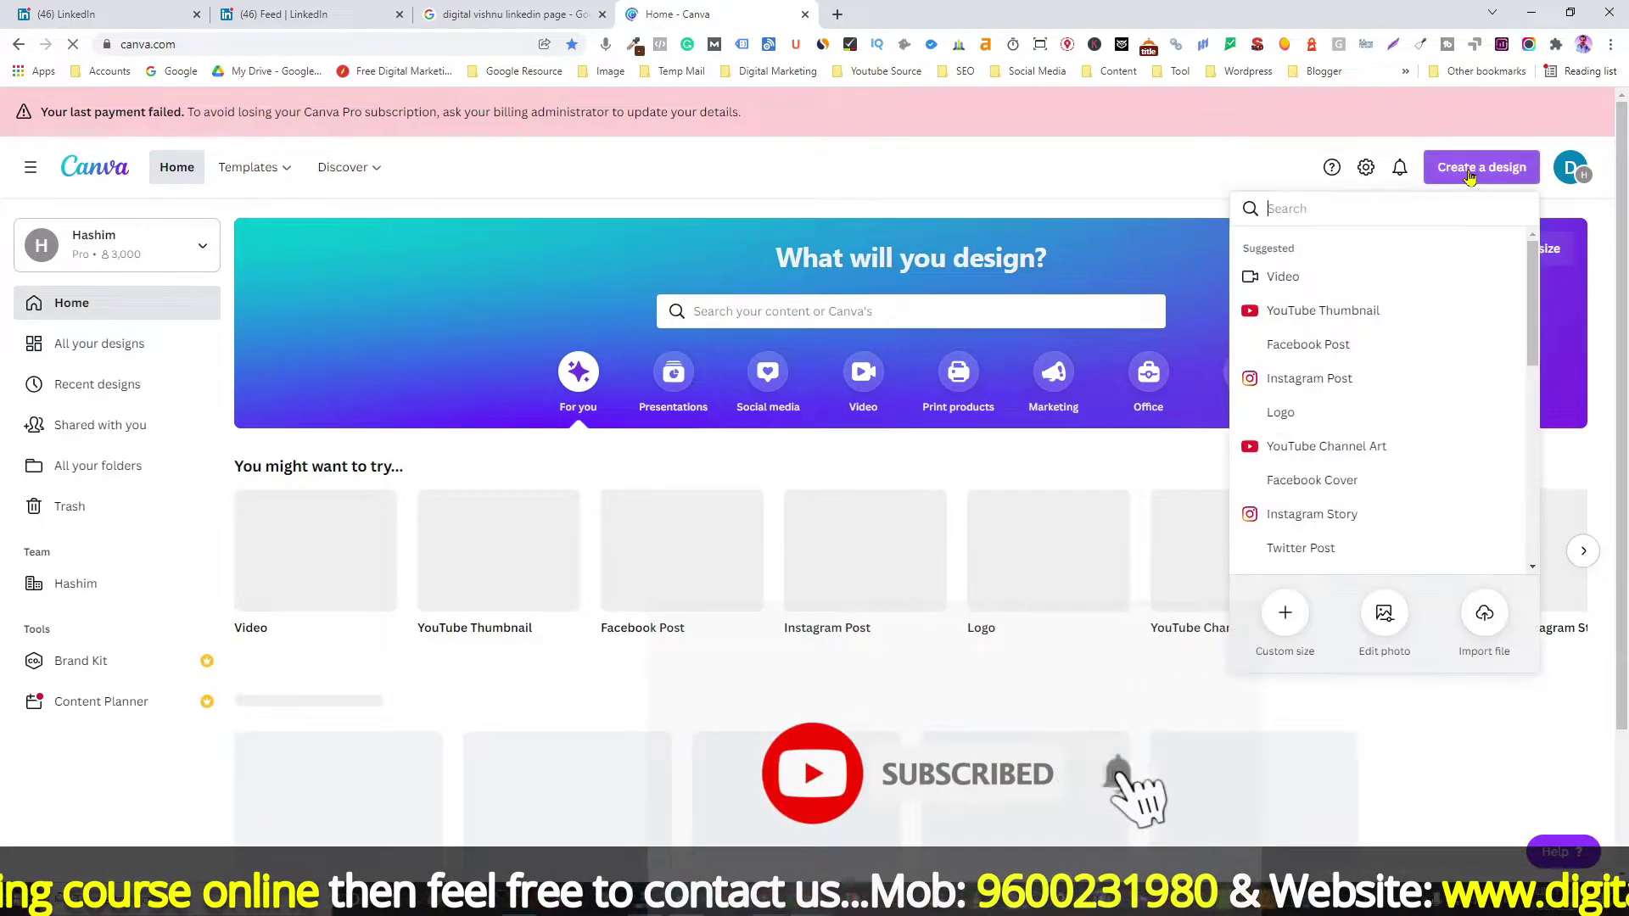
pyautogui.click(1286, 615)
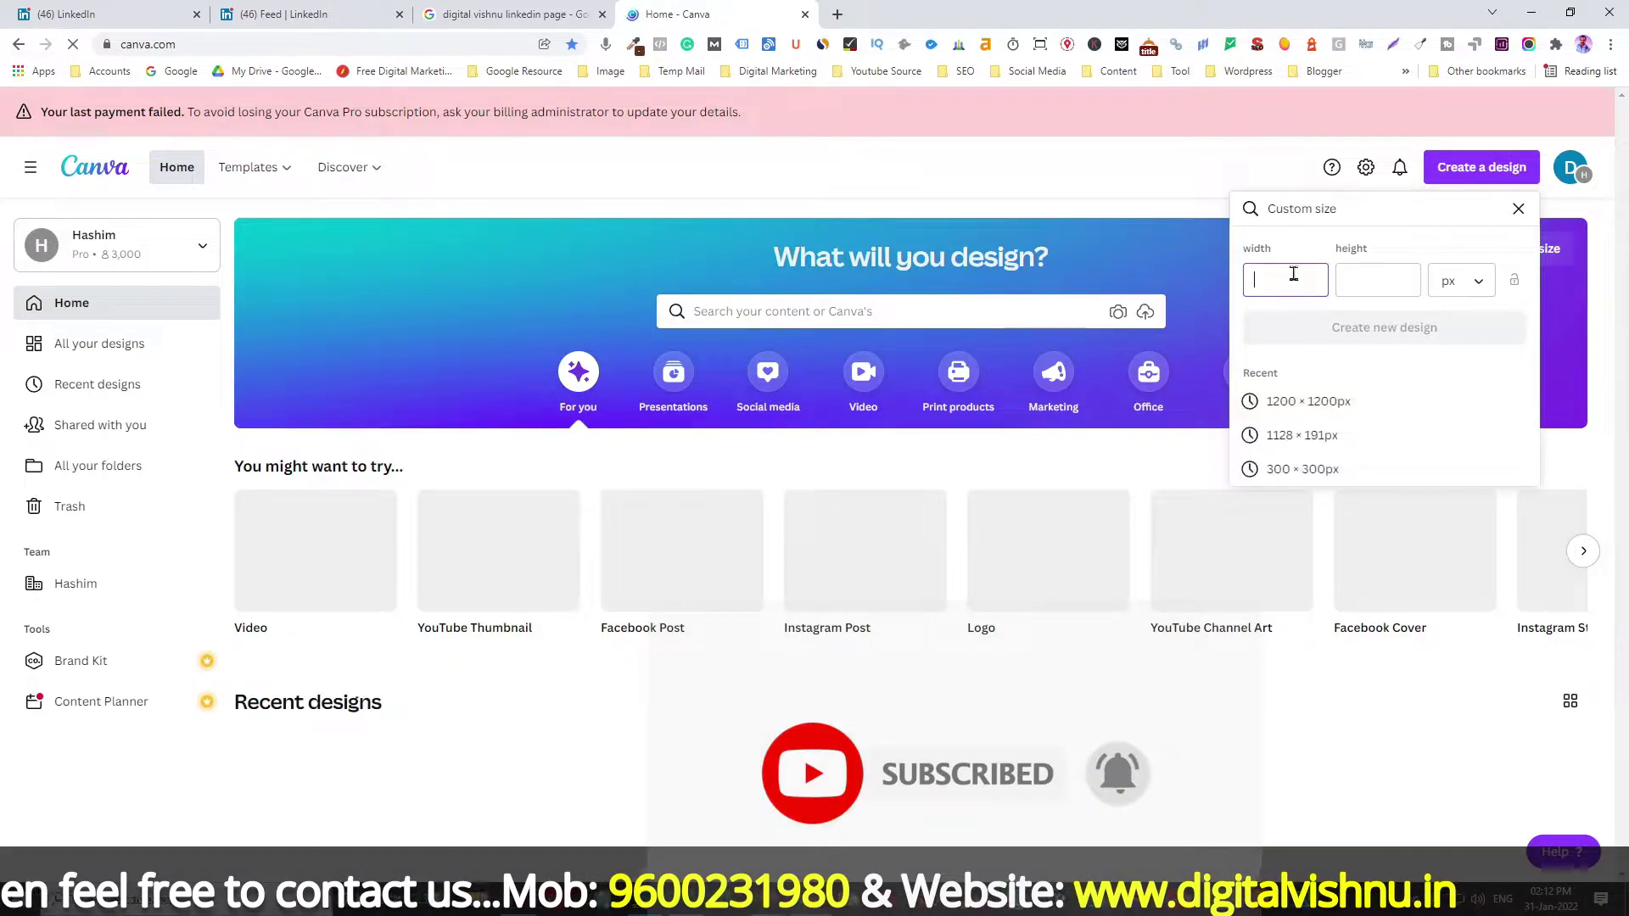
pyautogui.write('300')
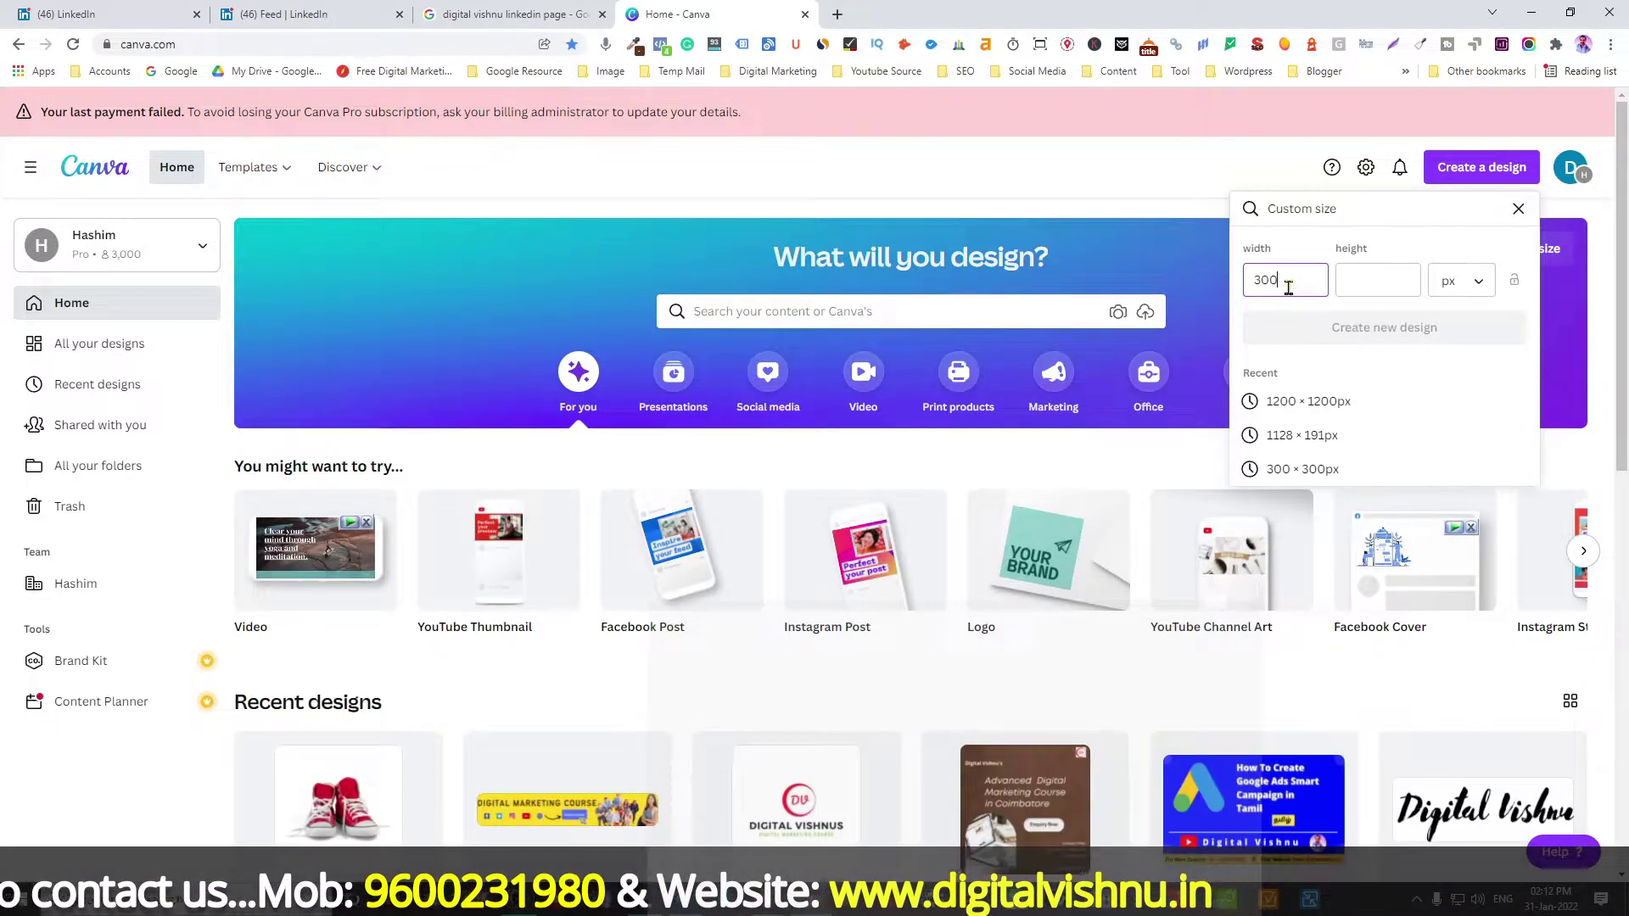
pyautogui.click(1375, 282)
pyautogui.write('300')
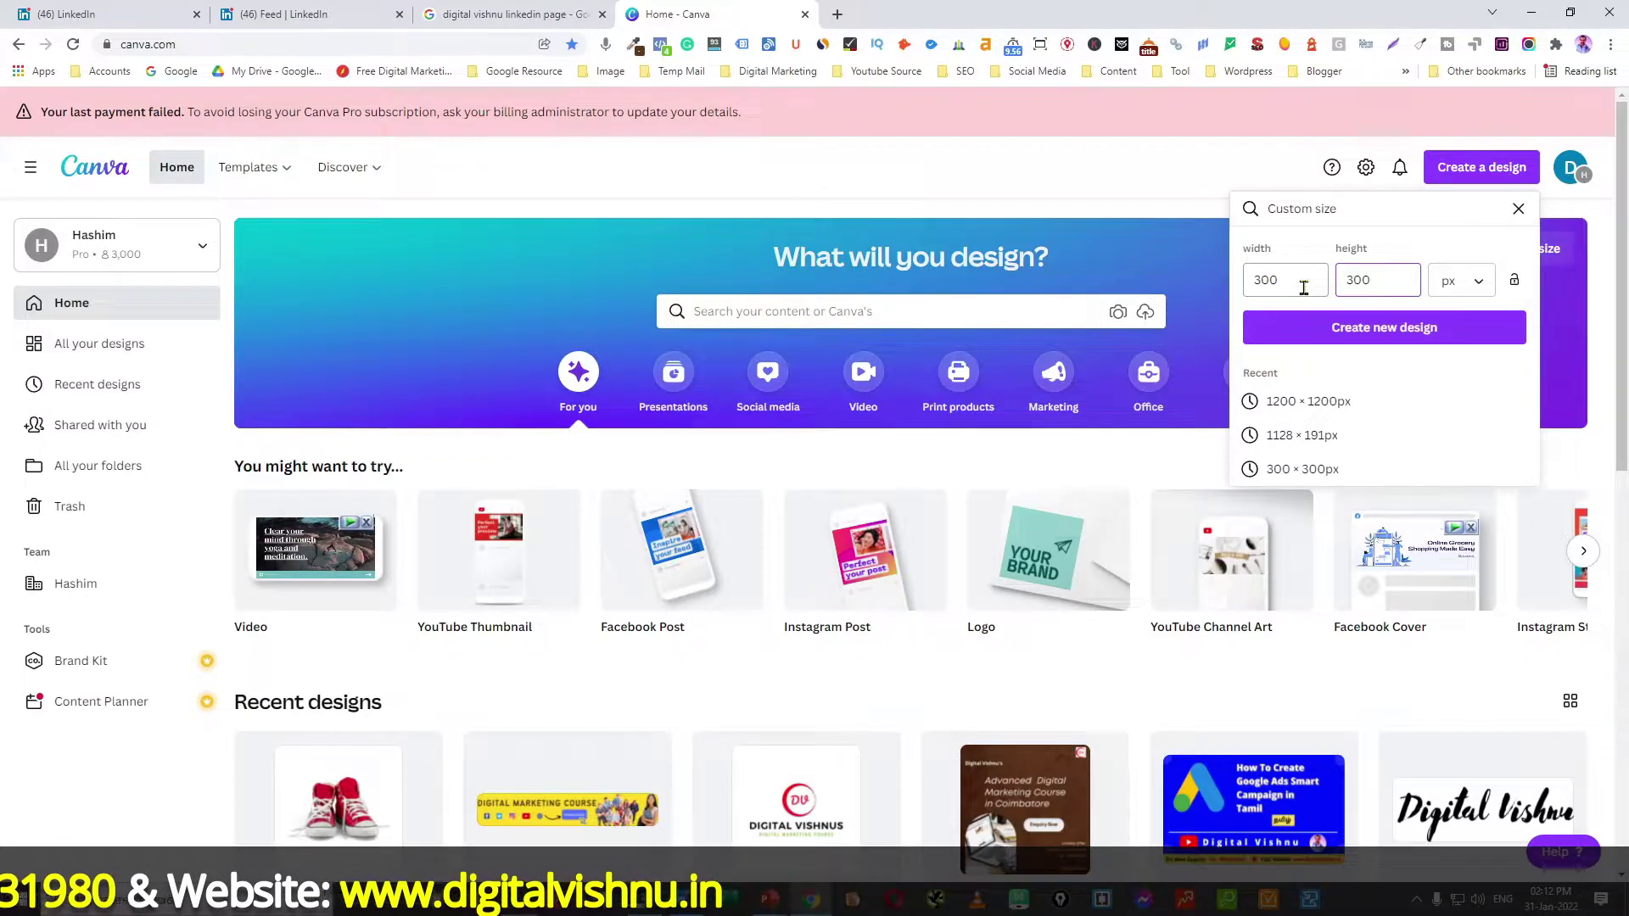
pyautogui.click(1417, 335)
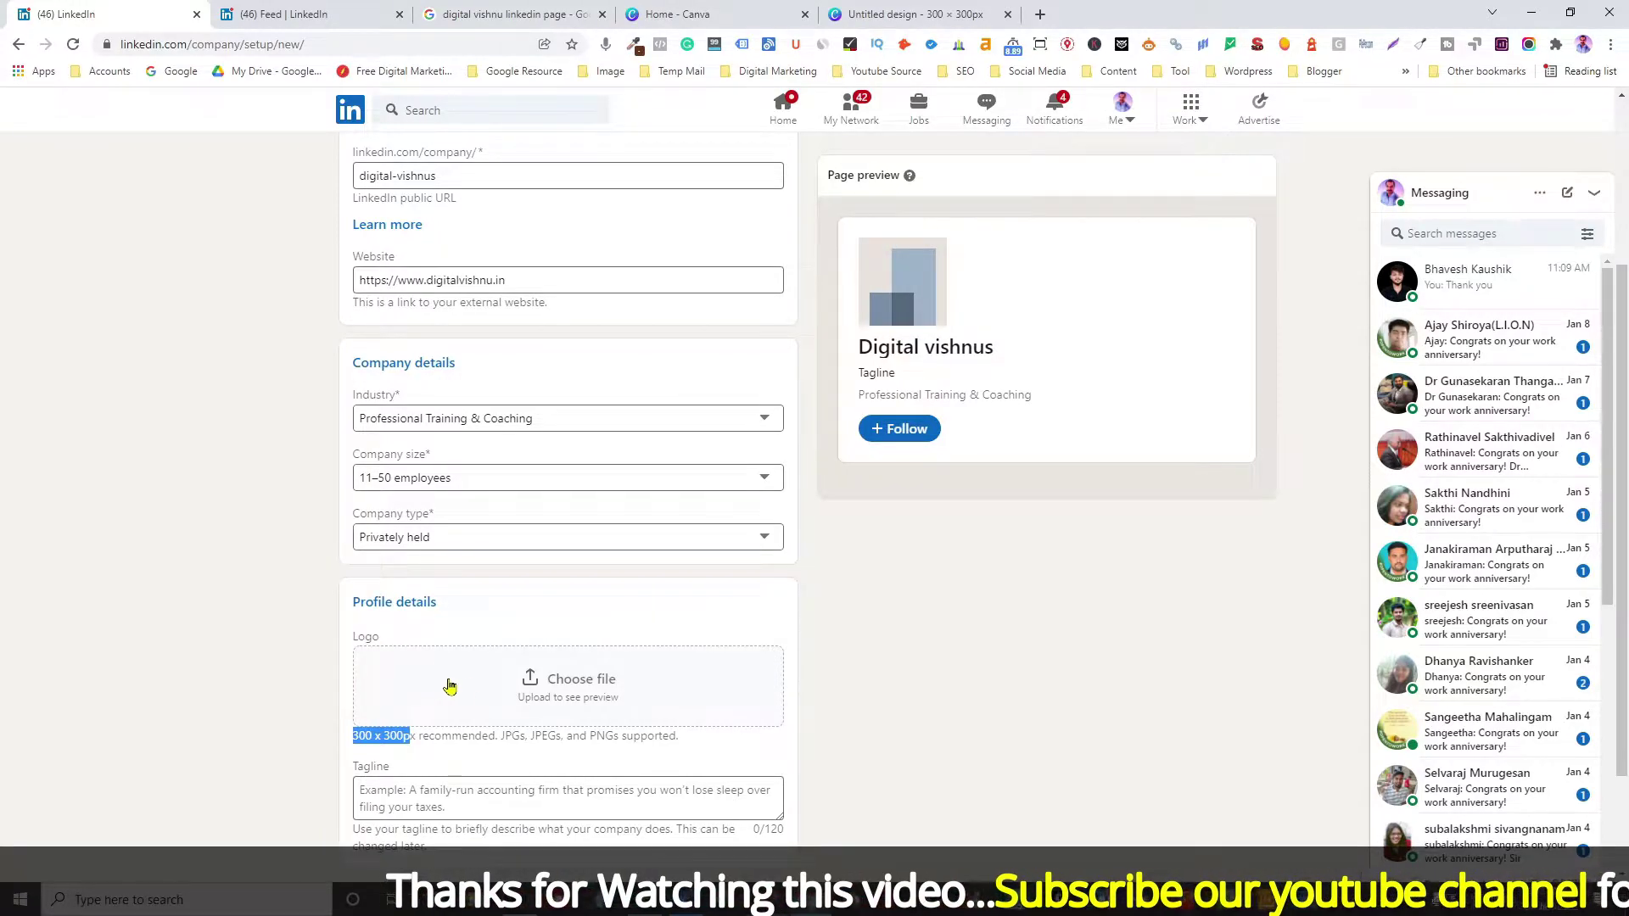
# Back in the LinkedIn page form, upload the Digital Vishnus Logo image from the Linkedin folder in Downloads as the logo.
pyautogui.click(568, 682)
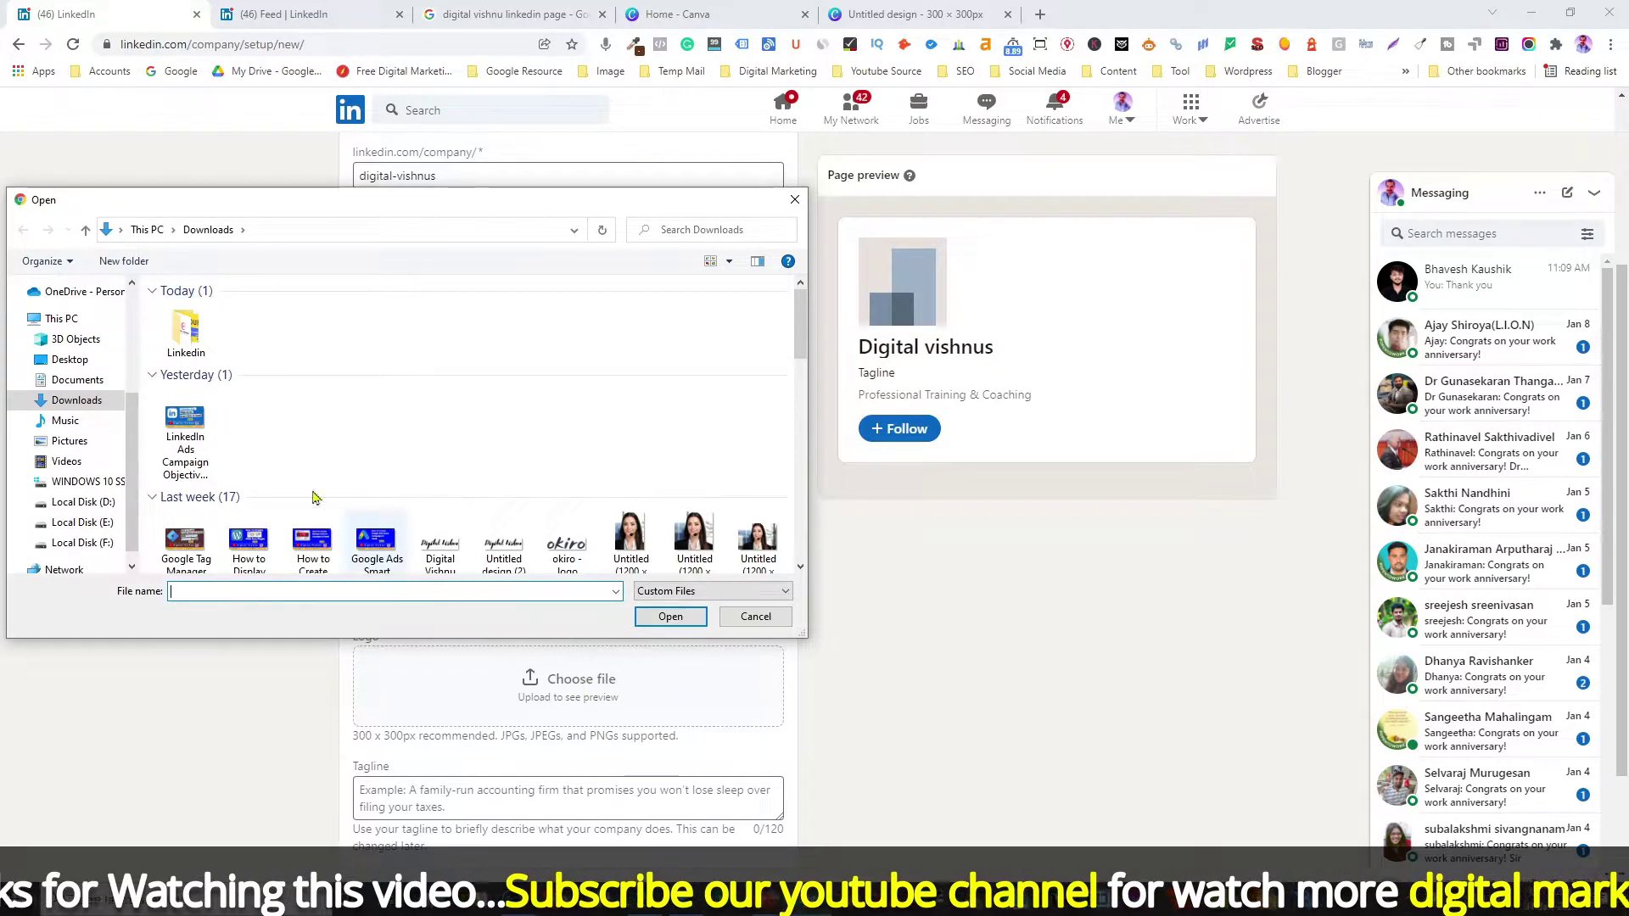
pyautogui.click(199, 348)
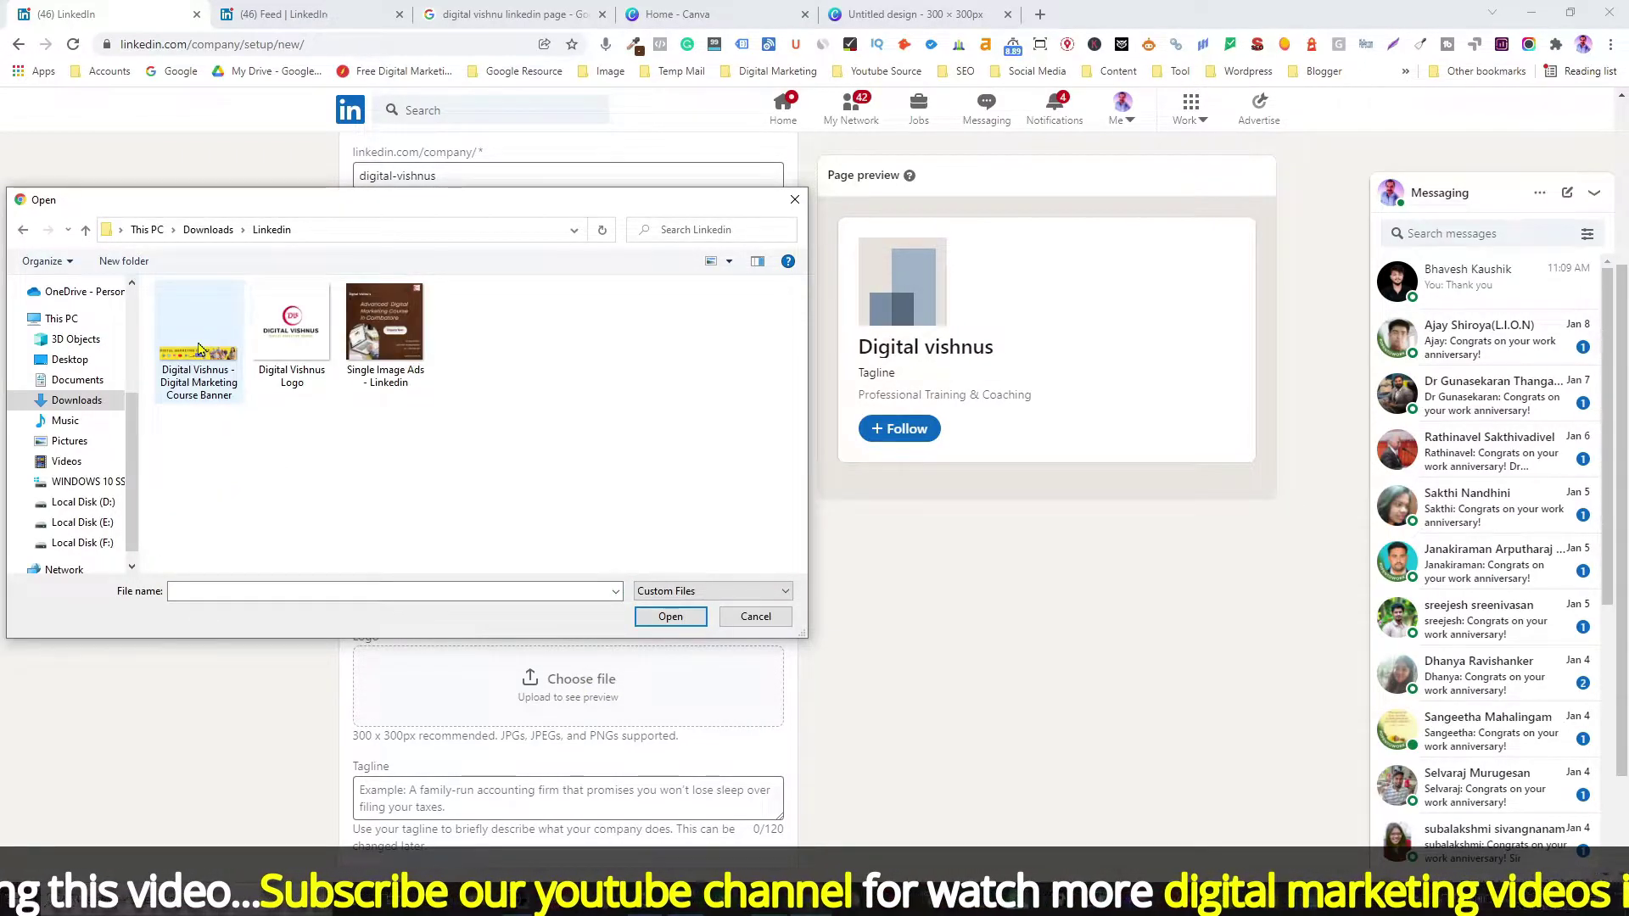
pyautogui.click(292, 331)
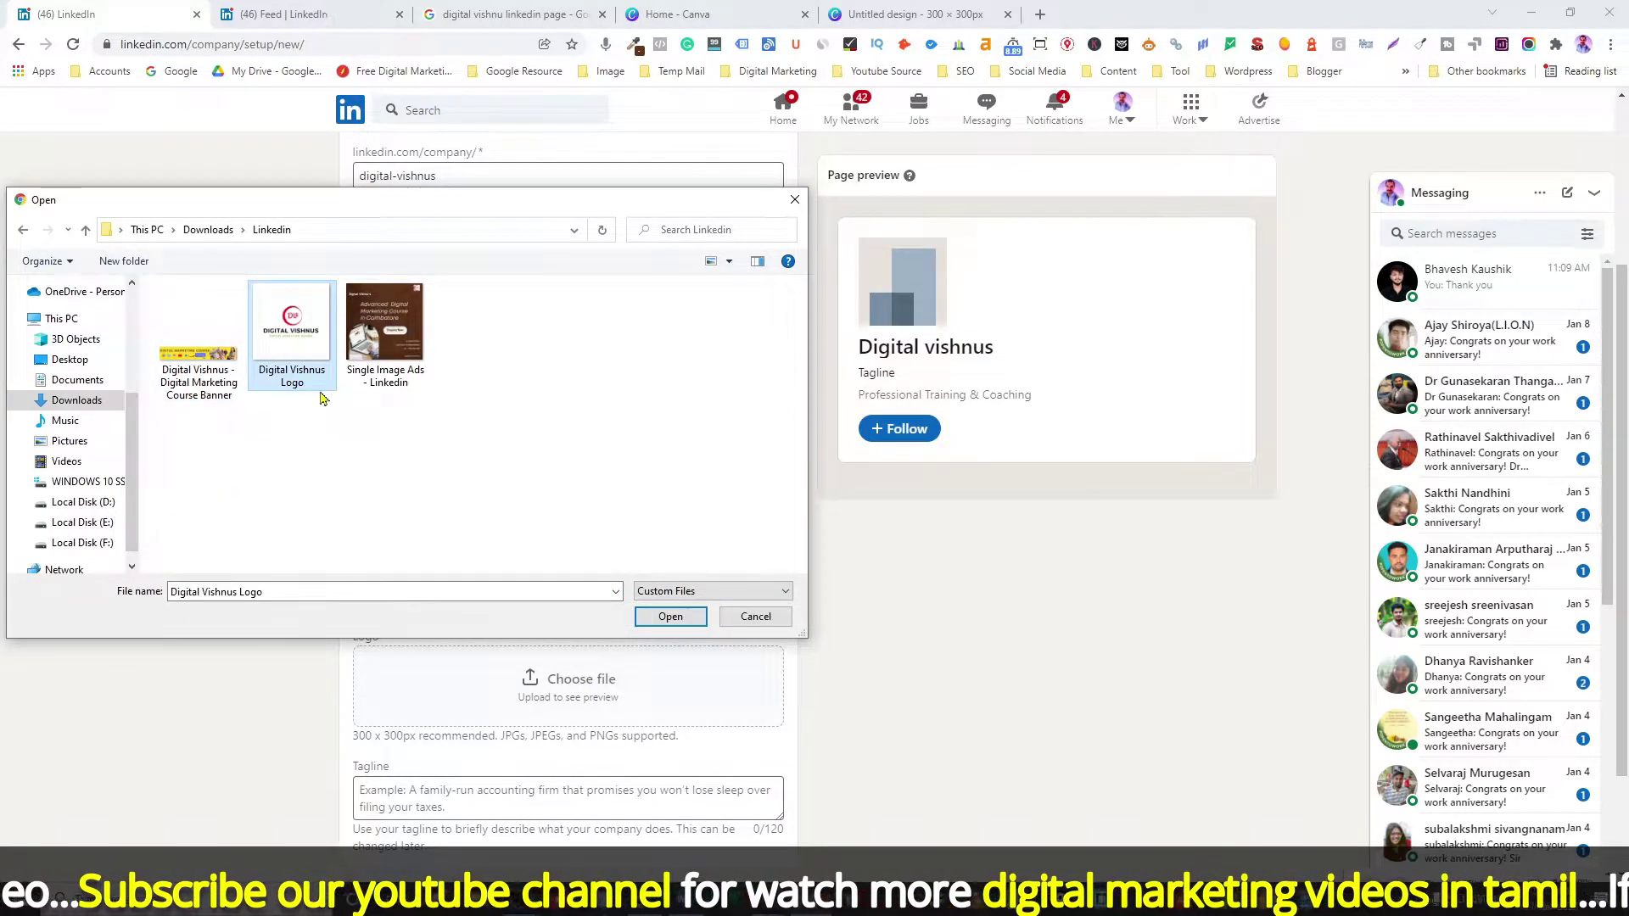
pyautogui.click(670, 617)
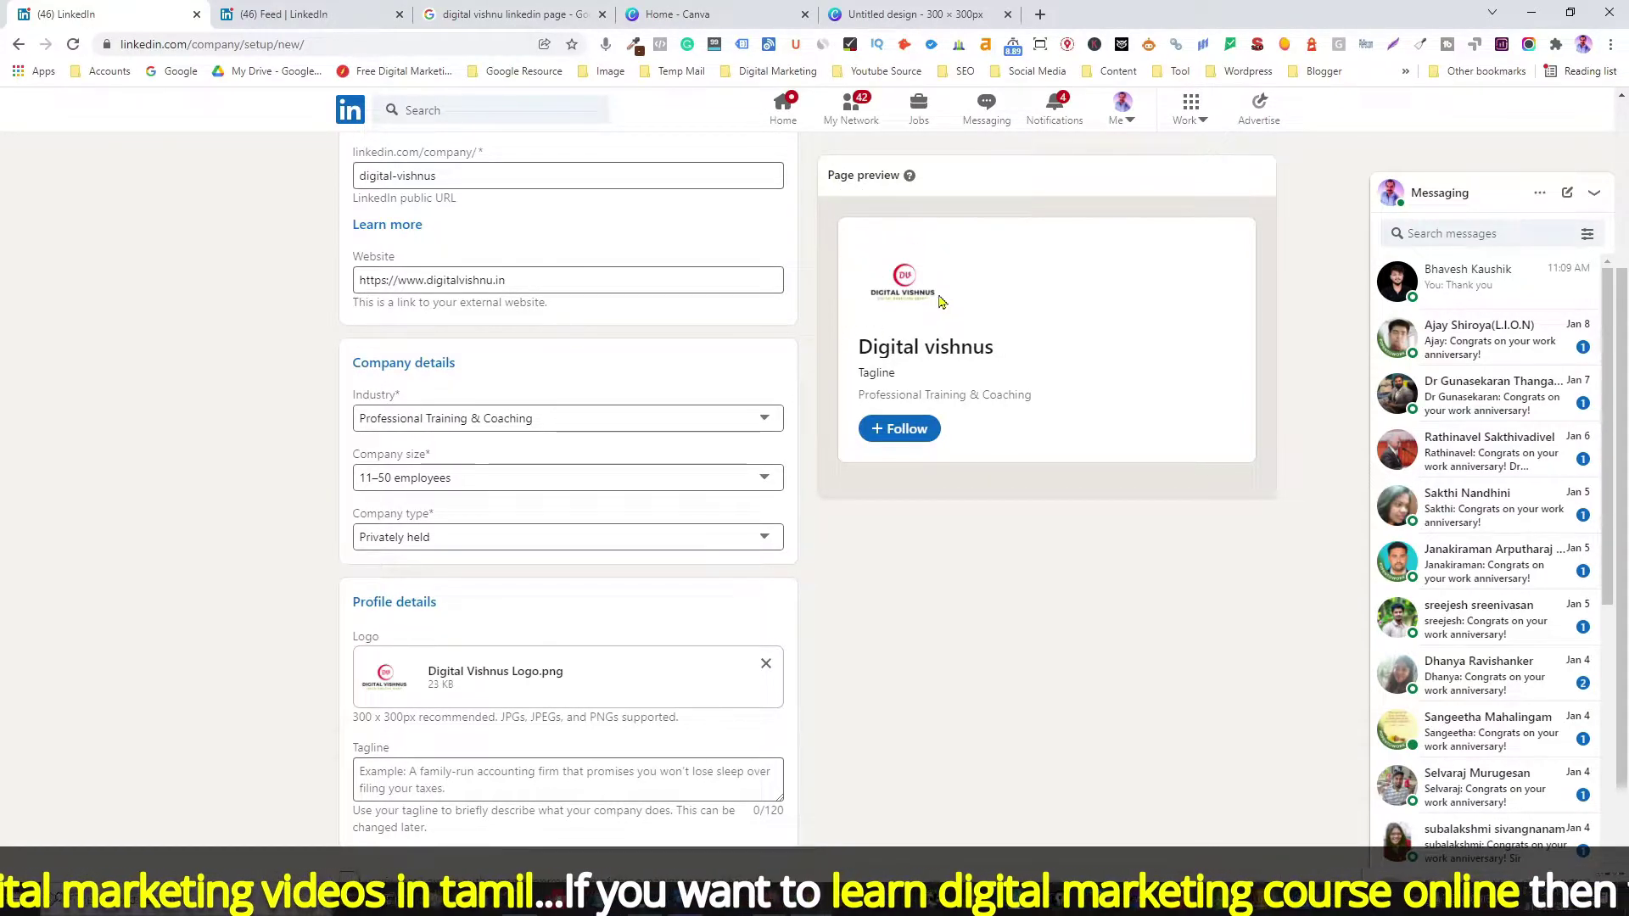
# Copy the Word document's tagline into the page form, shortened to "Digital Vishnus is Coimbatore's #1 Digital Education Institute offering Online, Offline Courses in Digital Marketing.".
pyautogui.scroll(-1, 557, 587)
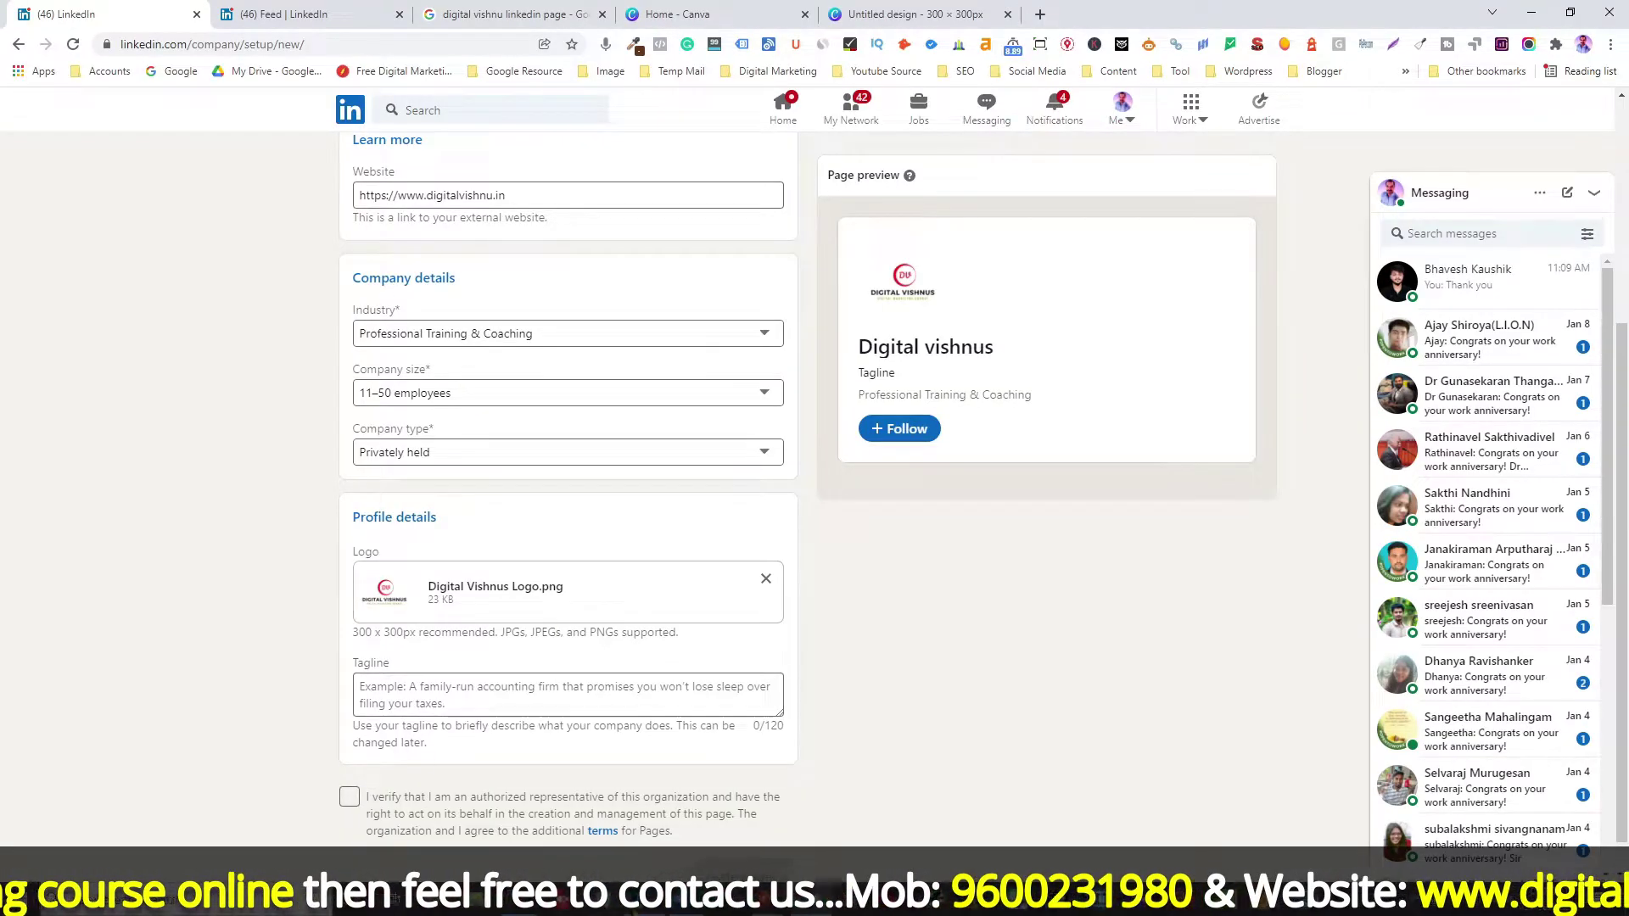
pyautogui.hotkey('alt', 'Tab')
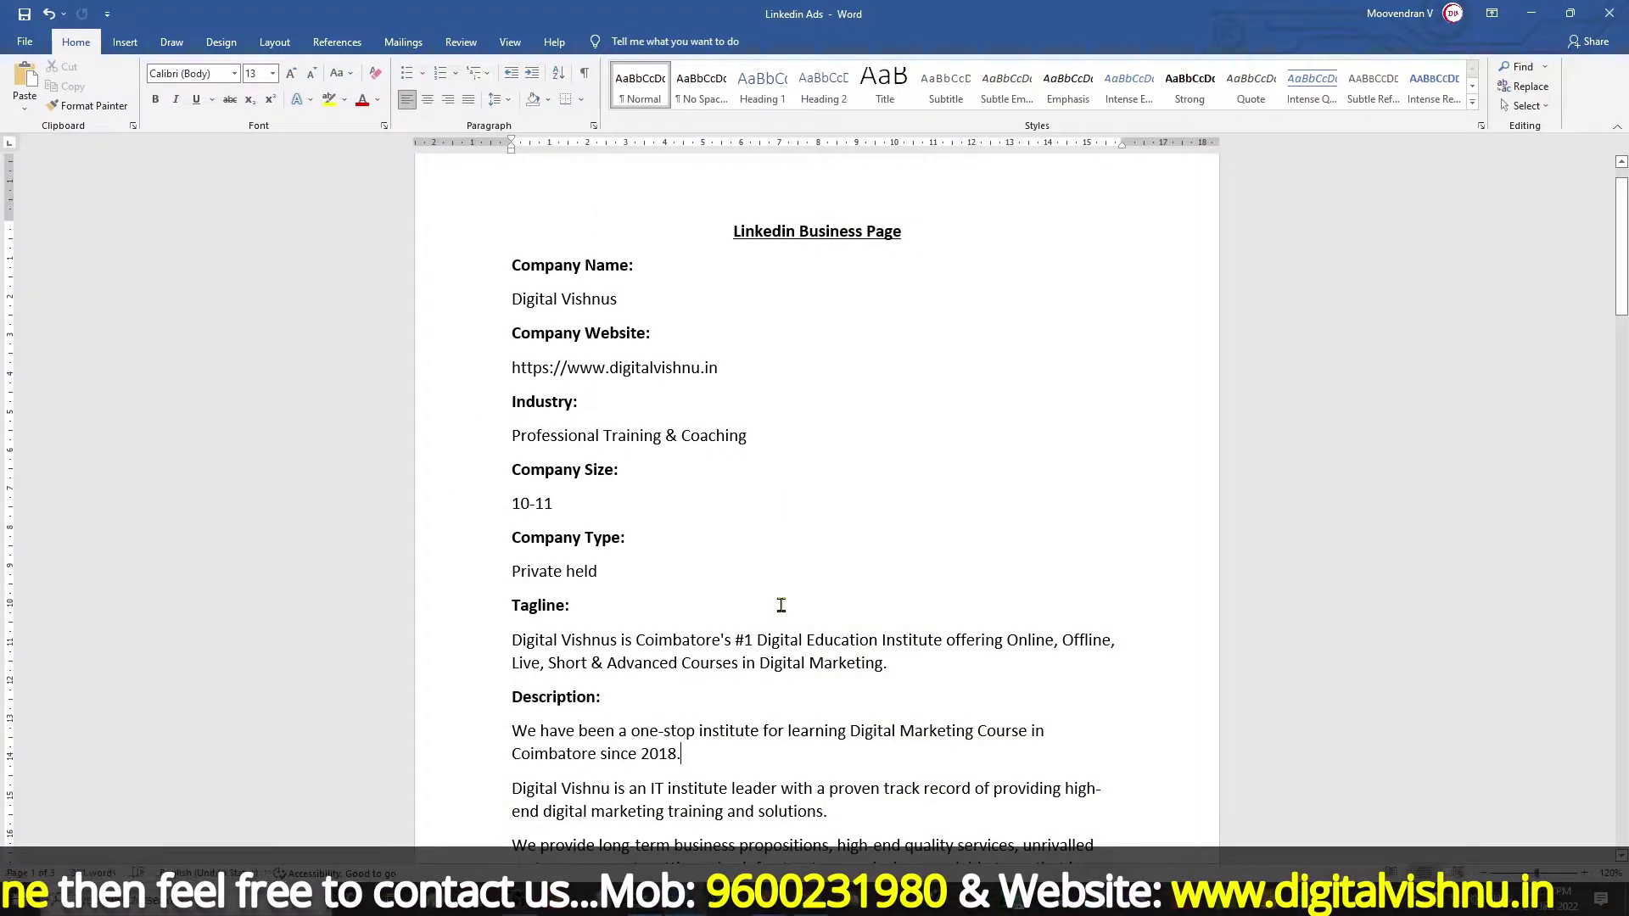
pyautogui.scroll(-2, 781, 605)
pyautogui.moveTo(512, 543); pyautogui.dragTo(895, 575)
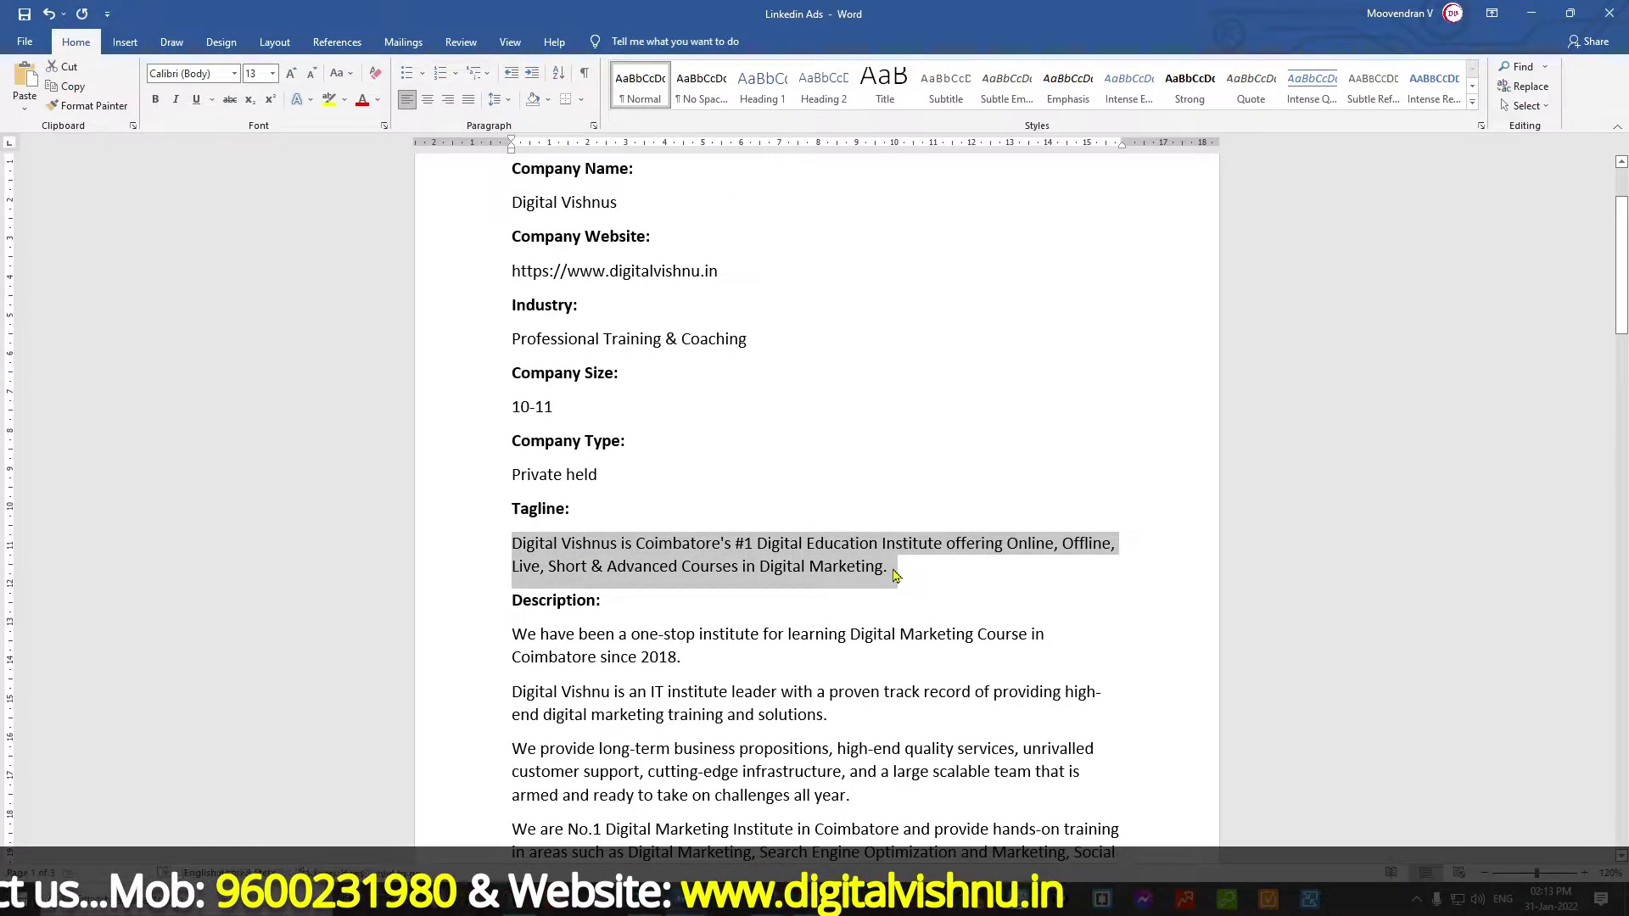
pyautogui.hotkey('alt', 'Tab')
pyautogui.click(465, 711)
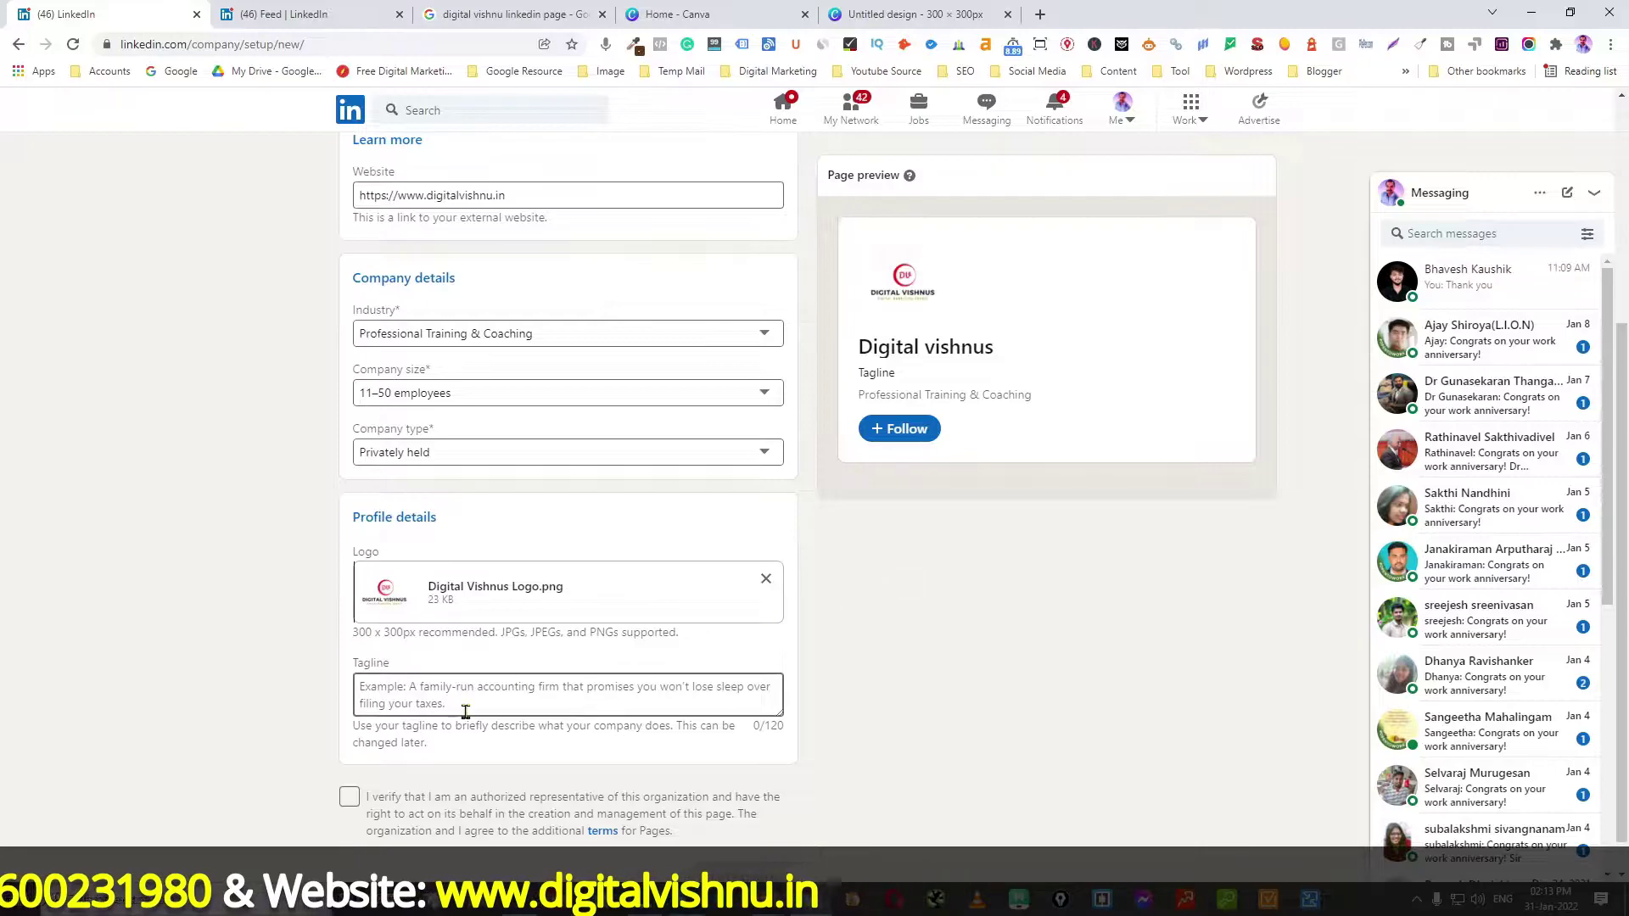
pyautogui.write("Digital Vishnus is Coimbatore's #1 Digital Education Institute offering Online, Offline Courses in Digital Marketing.")
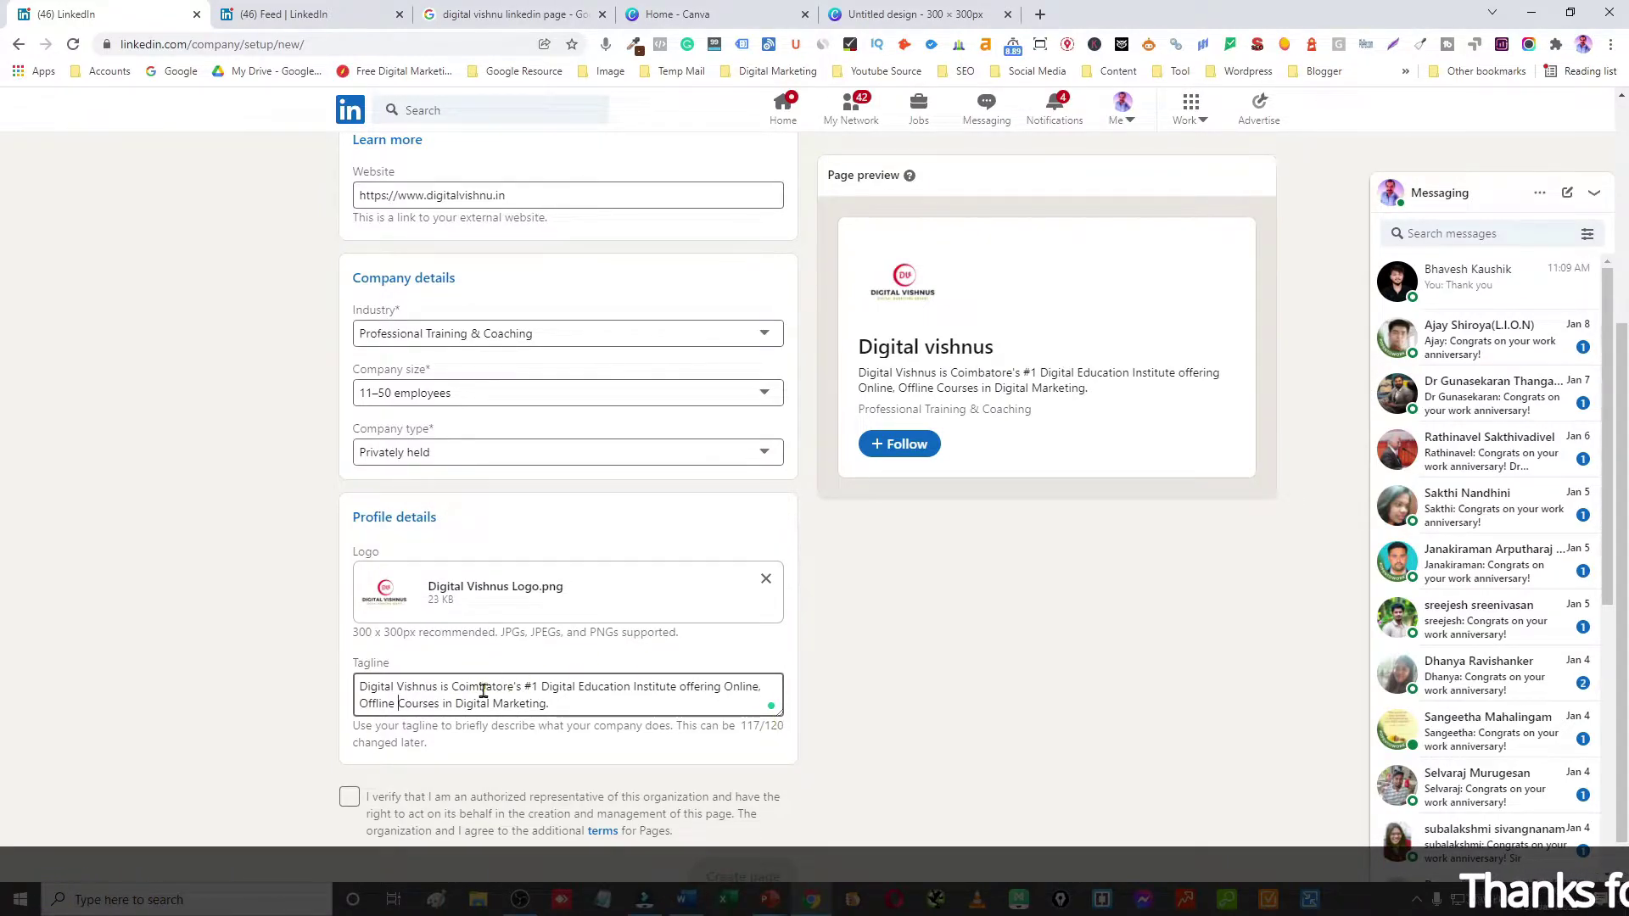
# Verify being an authorized representative of the organization and create the page.
pyautogui.scroll(-1, 482, 691)
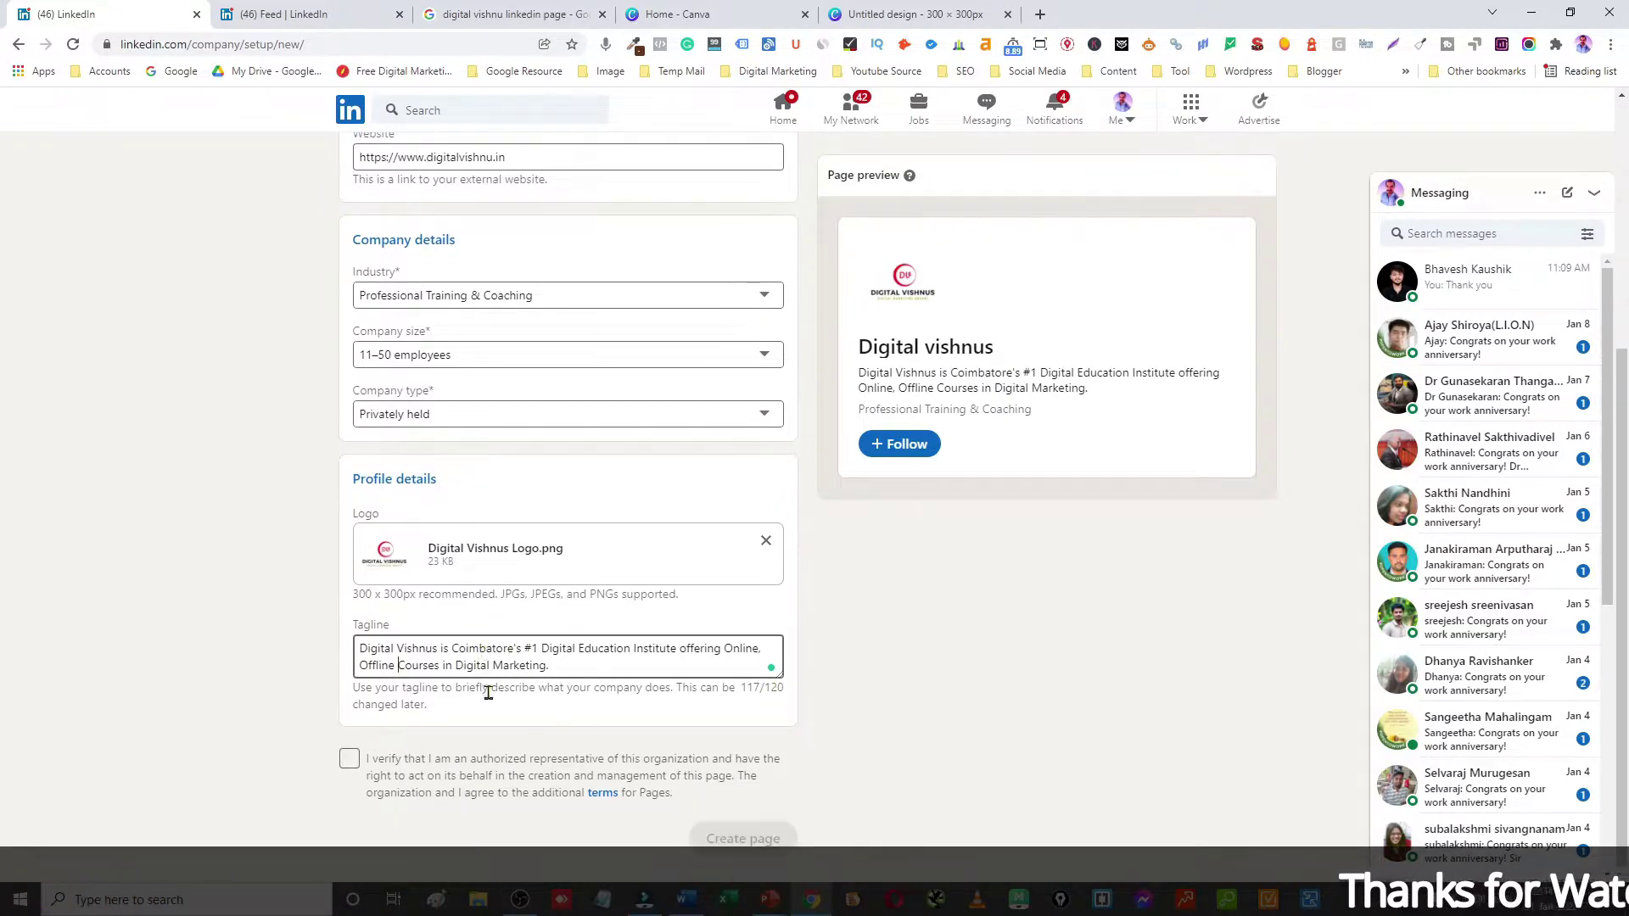
pyautogui.click(348, 761)
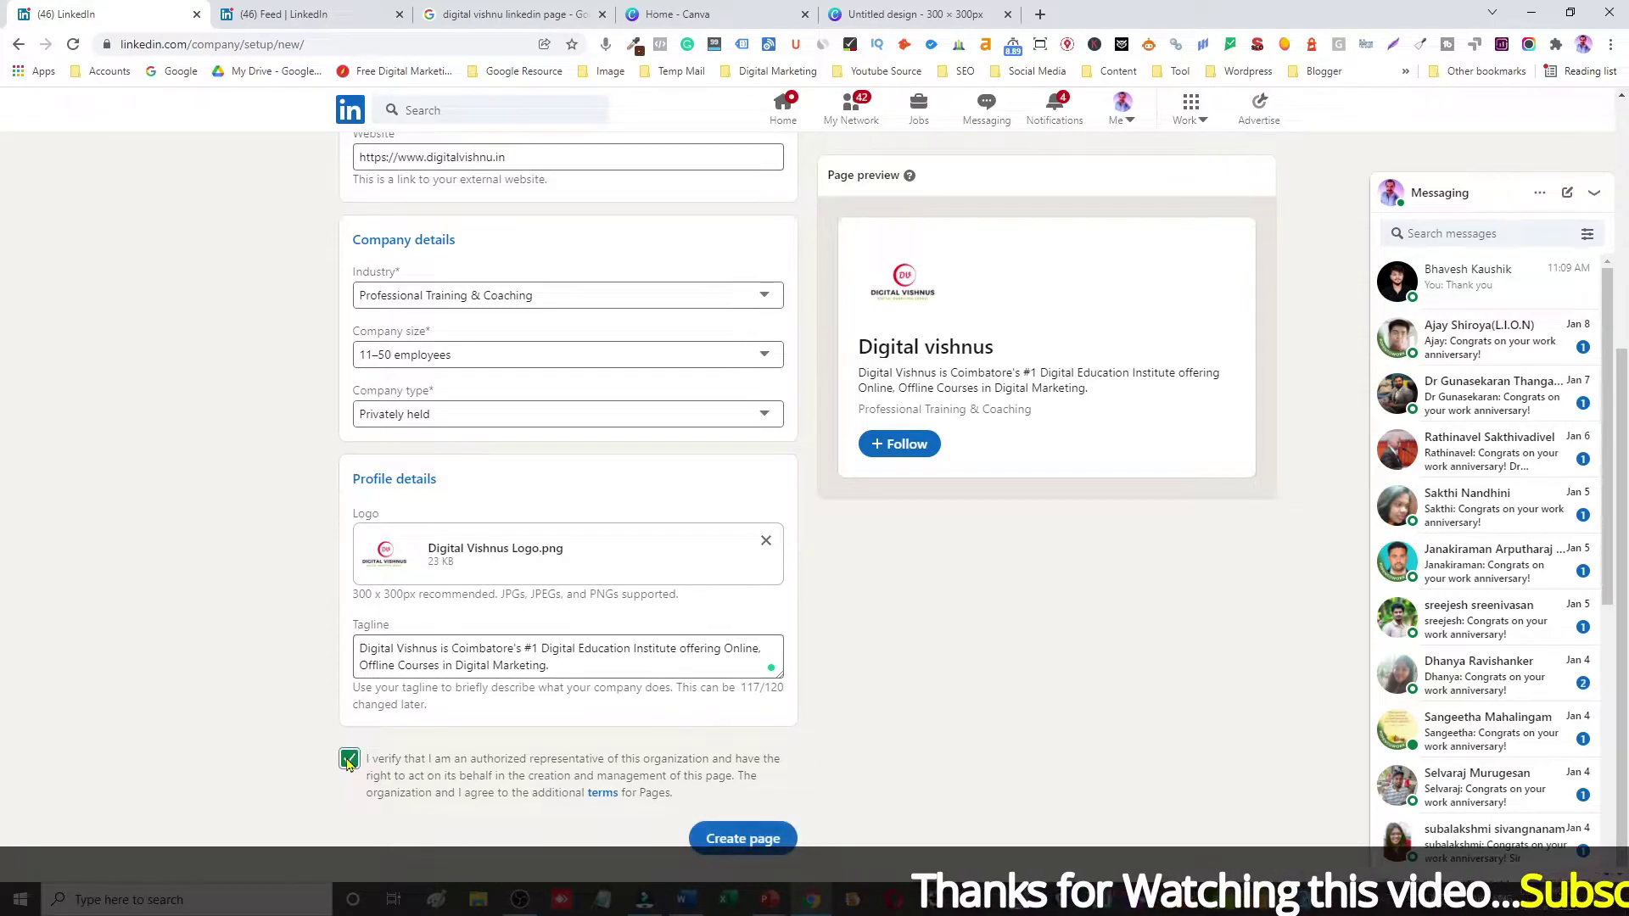
pyautogui.click(711, 837)
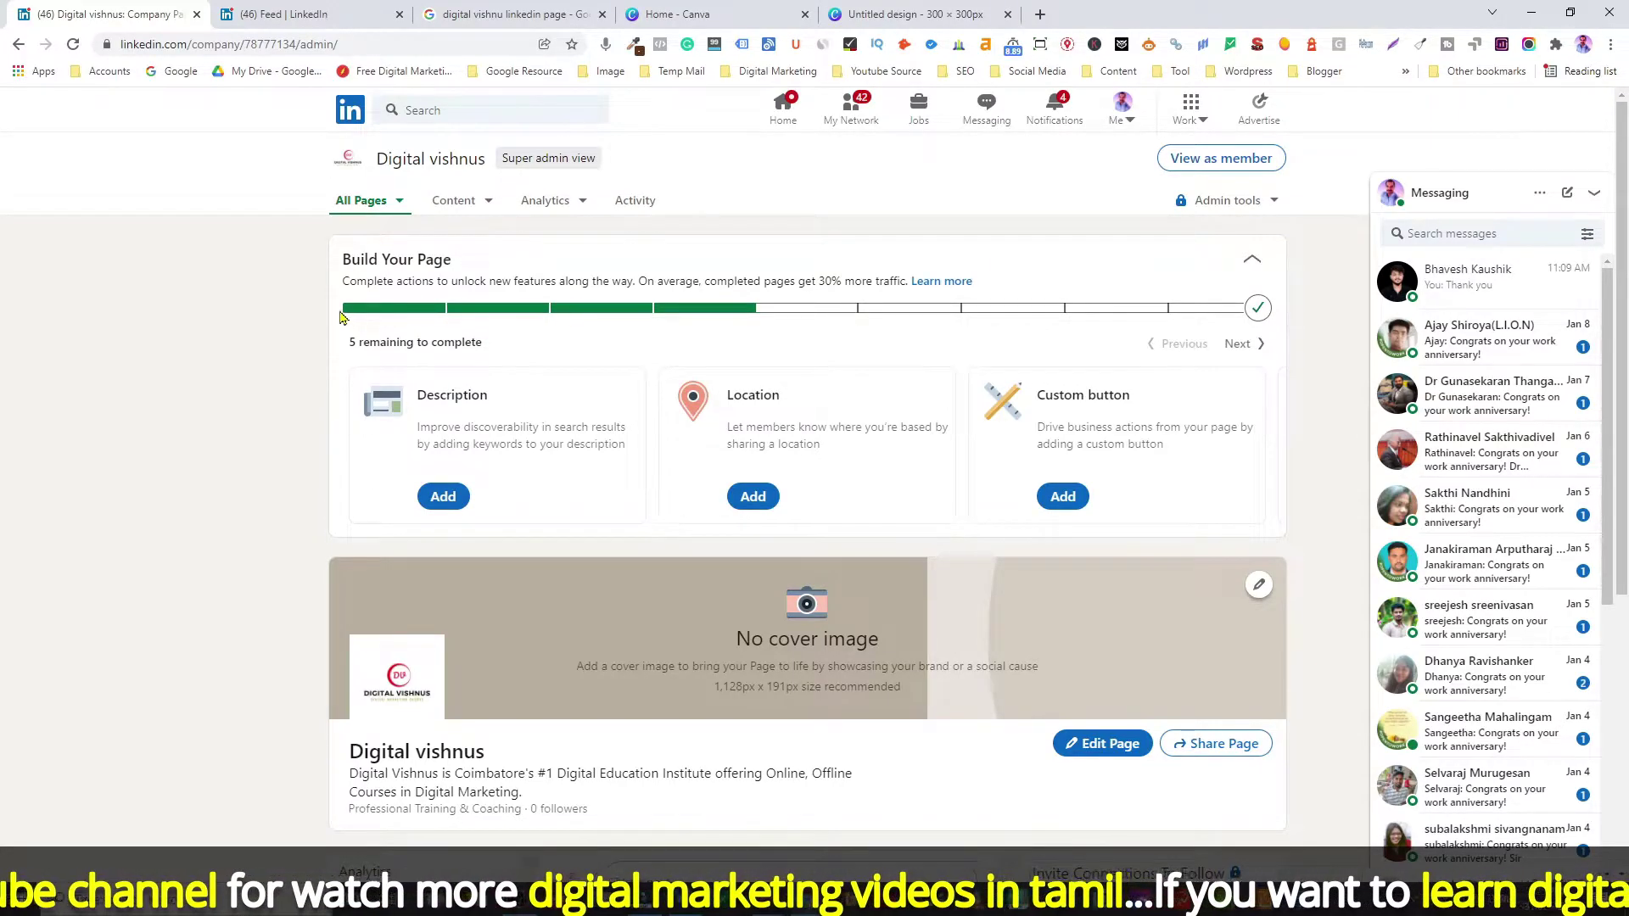
# Open the page's description for editing and switch to the Linkedin Ads document in Word for the description text.
pyautogui.click(443, 498)
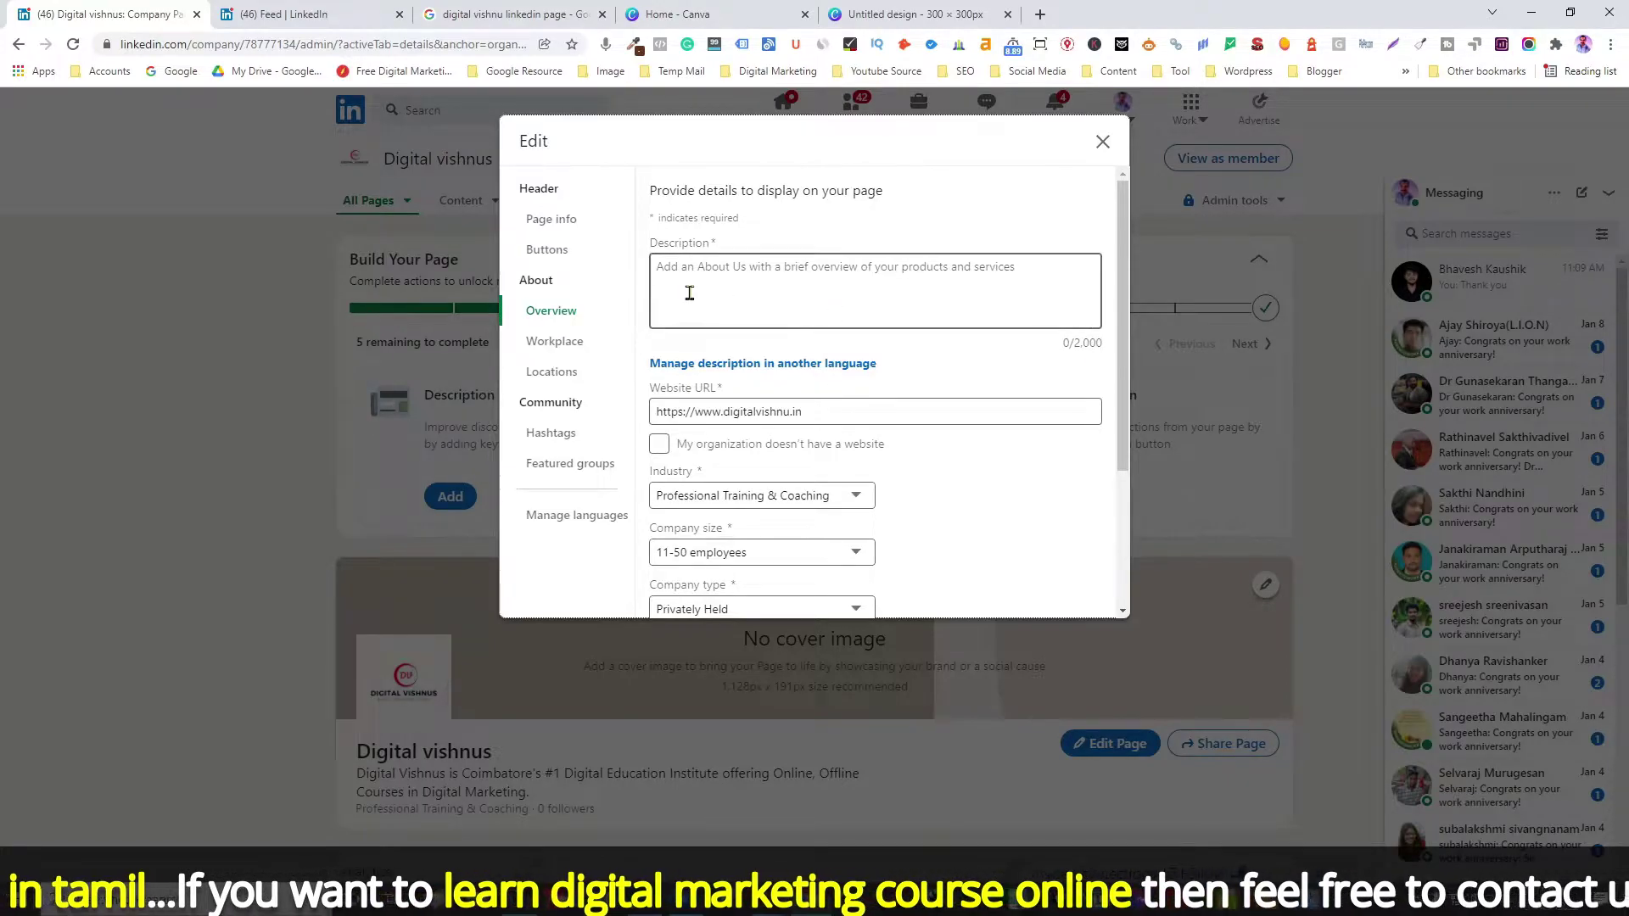
pyautogui.hotkey('alt', 'Tab')
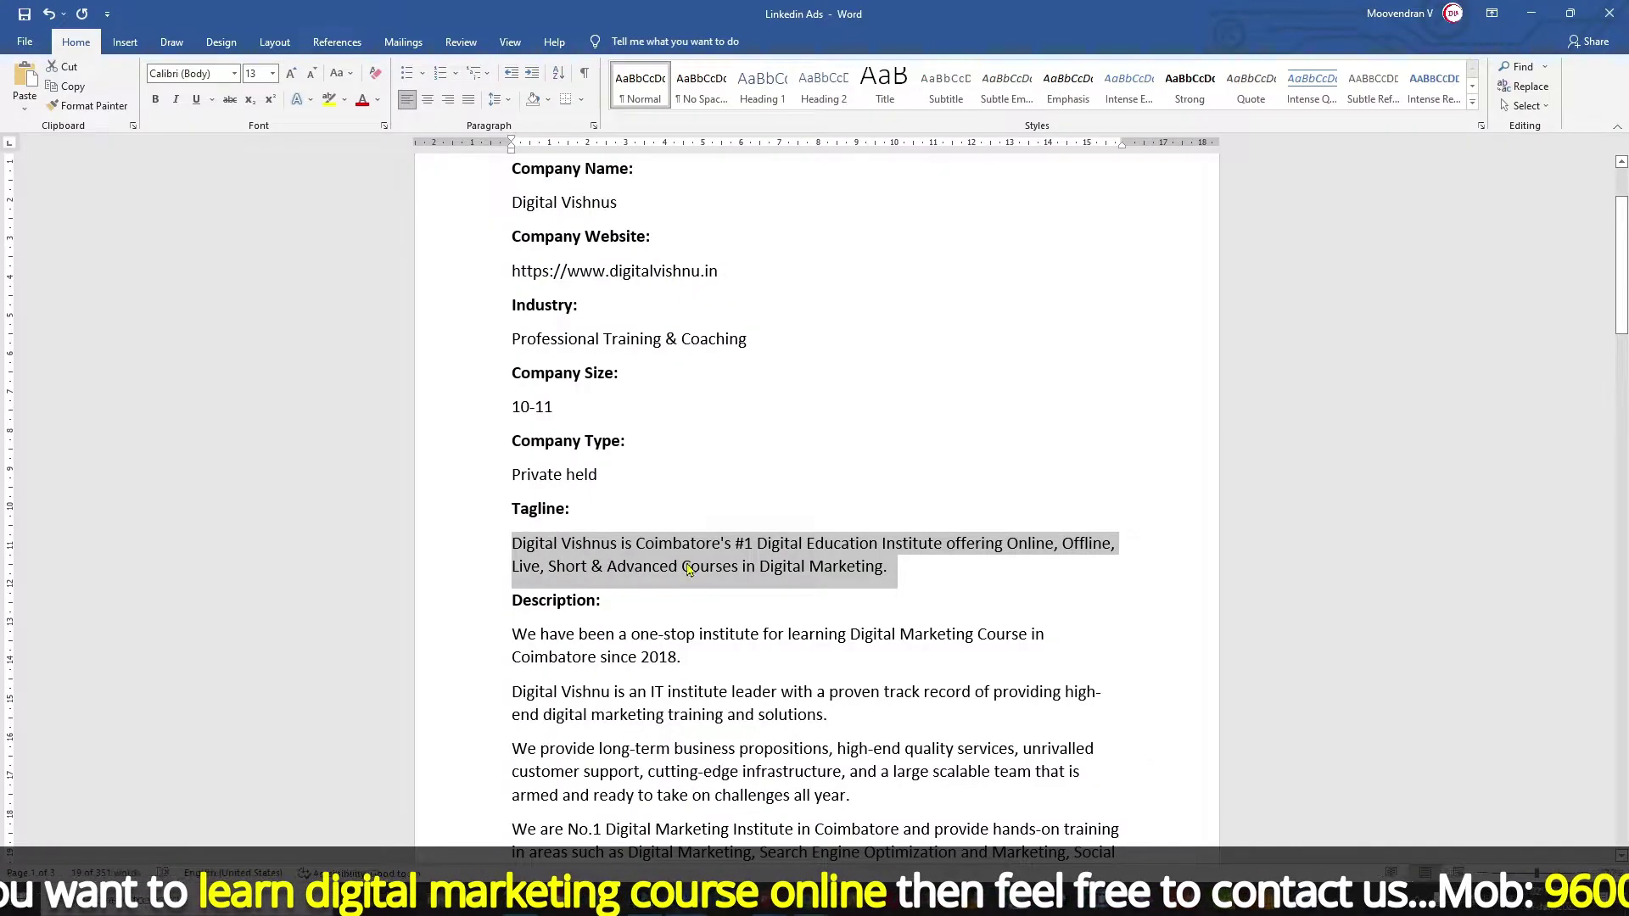
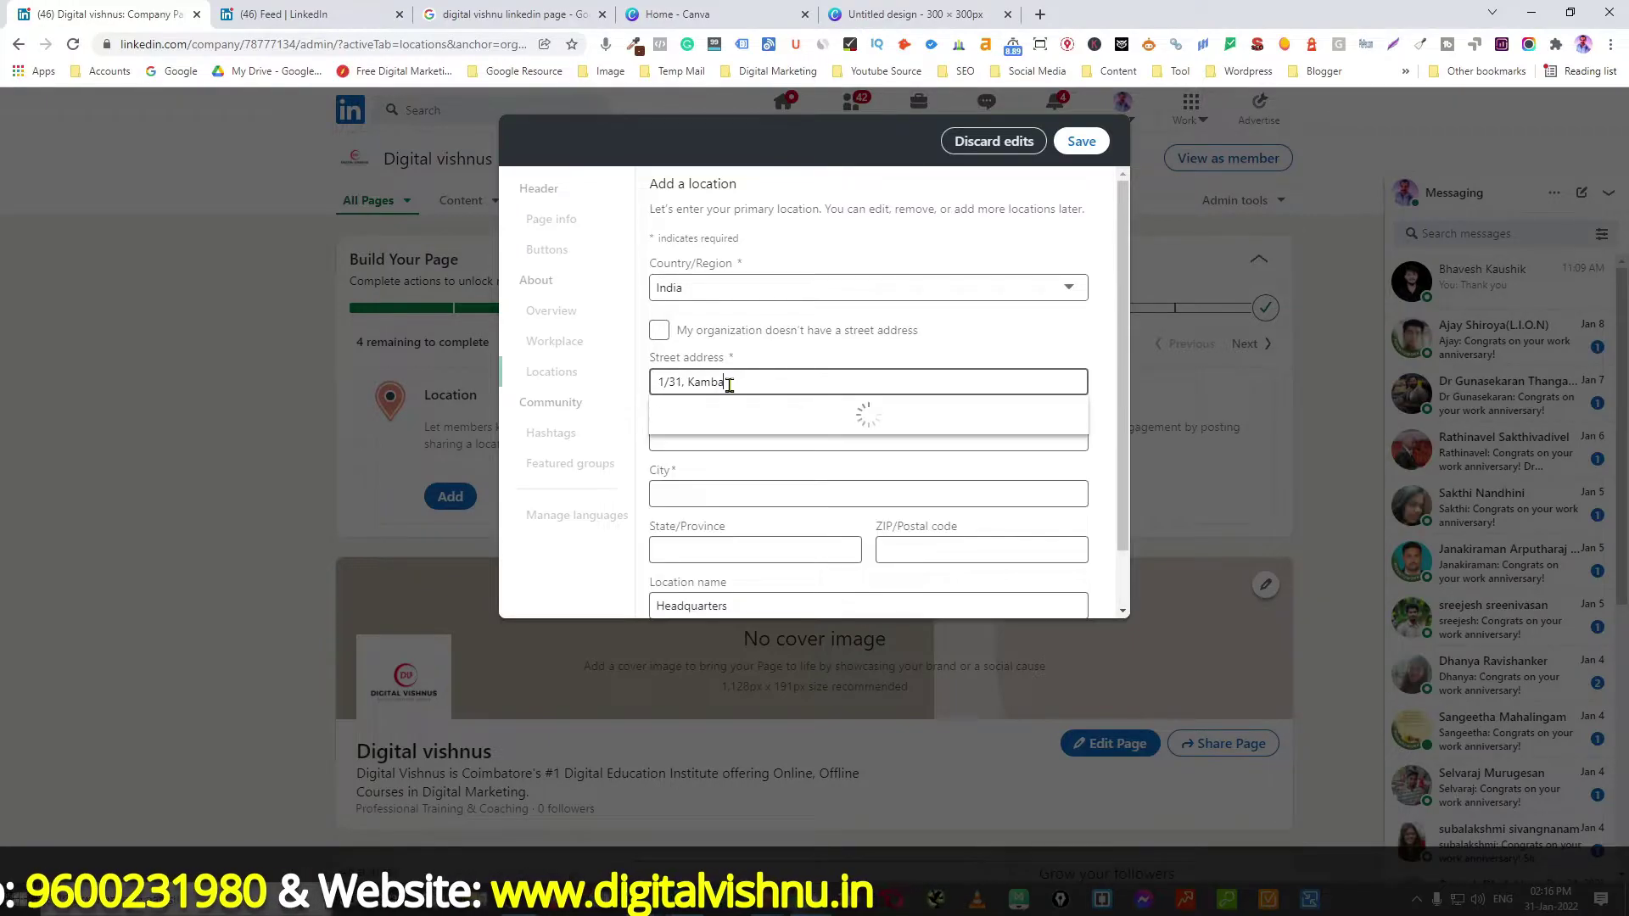
# Complete the company's street address, including the neighbourhood and locality, in the new location form.
pyautogui.write('d street')
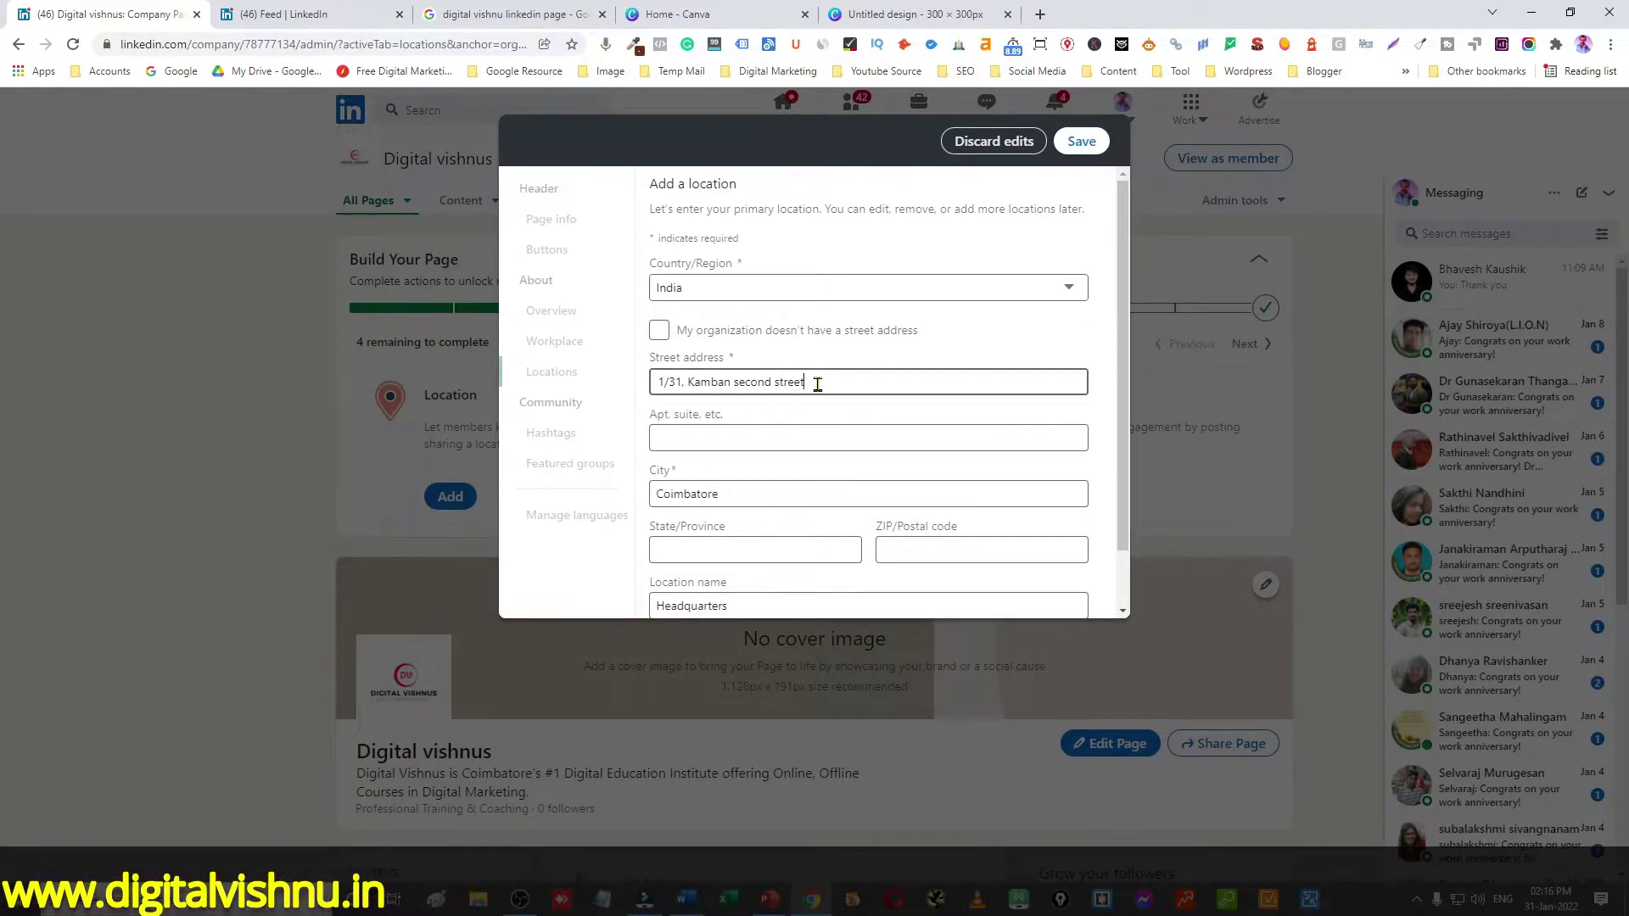
pyautogui.write(', Vinaya')
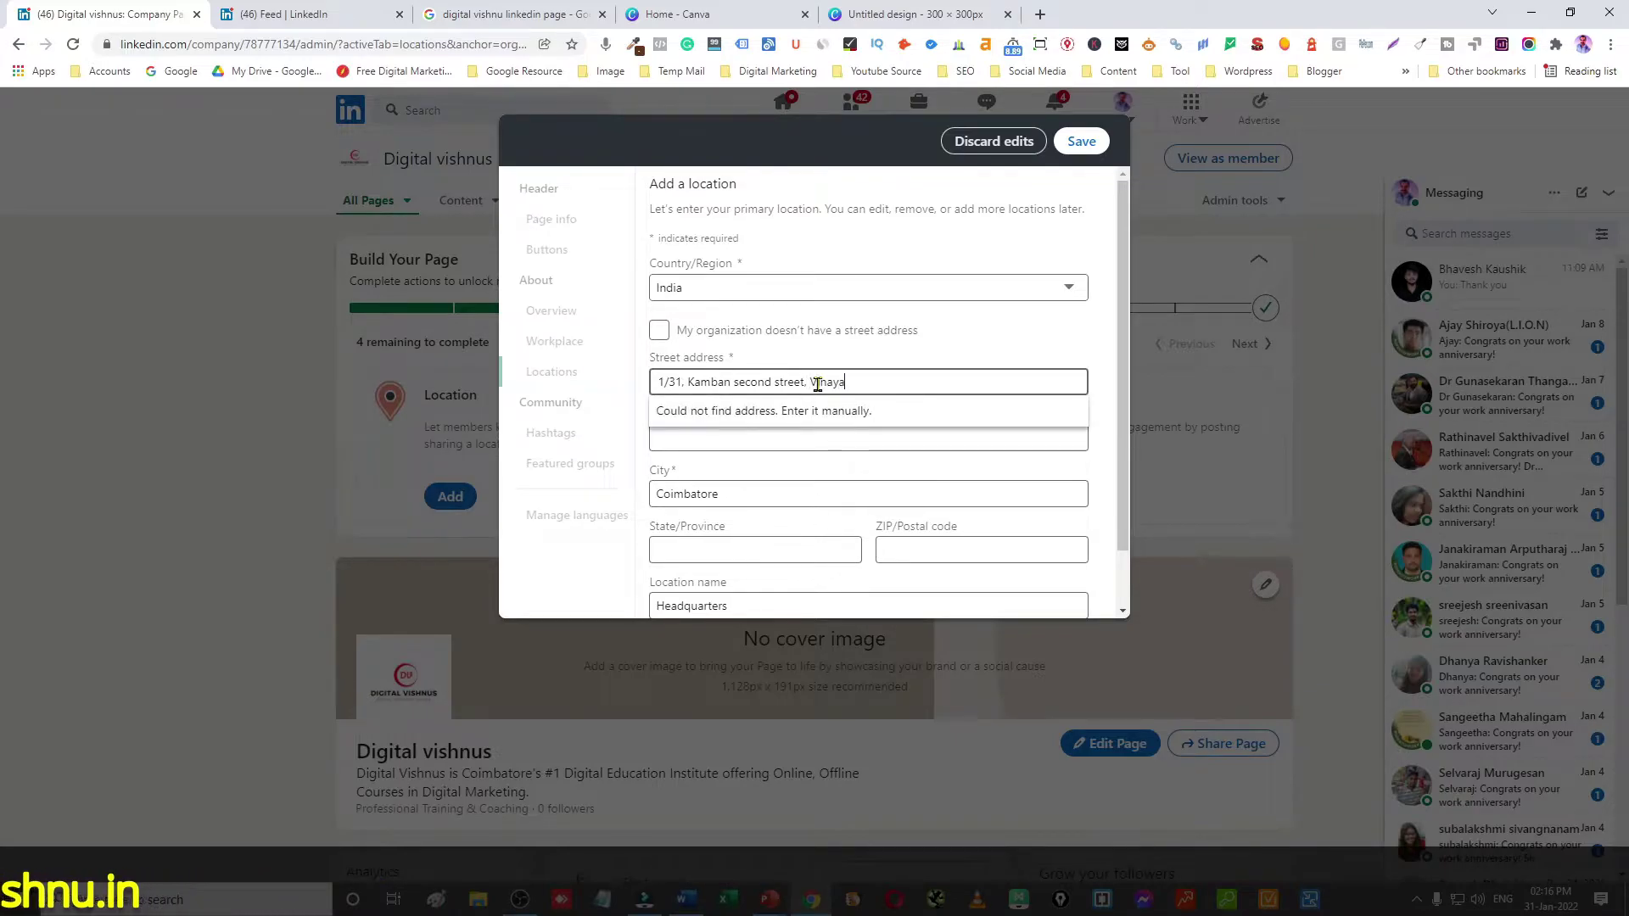
pyautogui.write('gapuram')
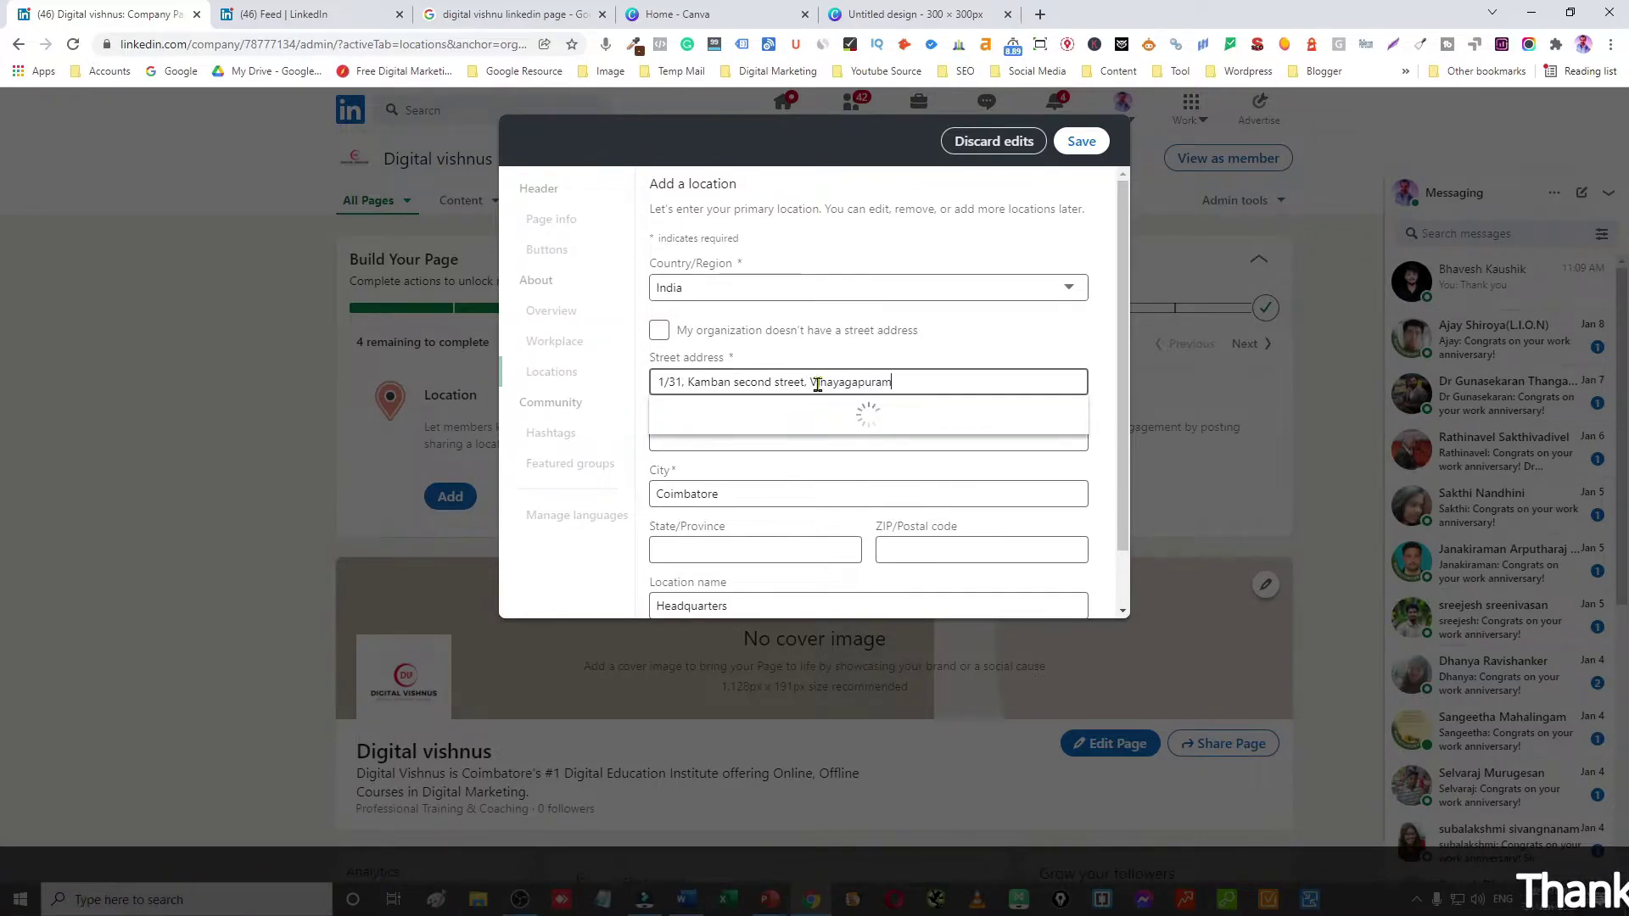
pyautogui.write(',Sara')
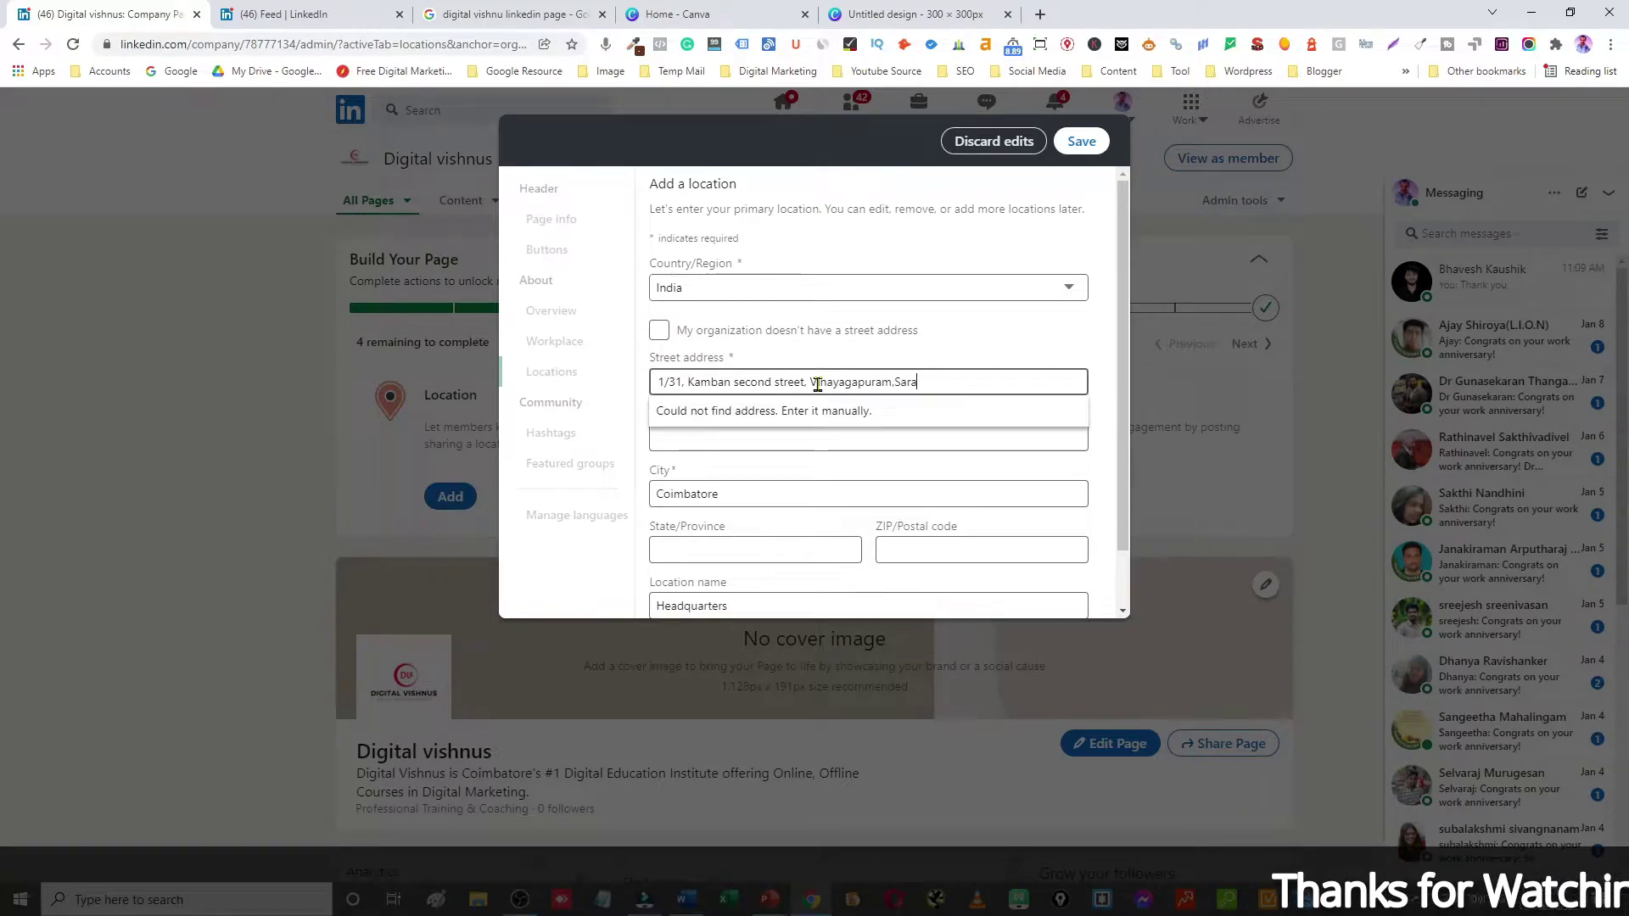
pyautogui.write('vanampatti')
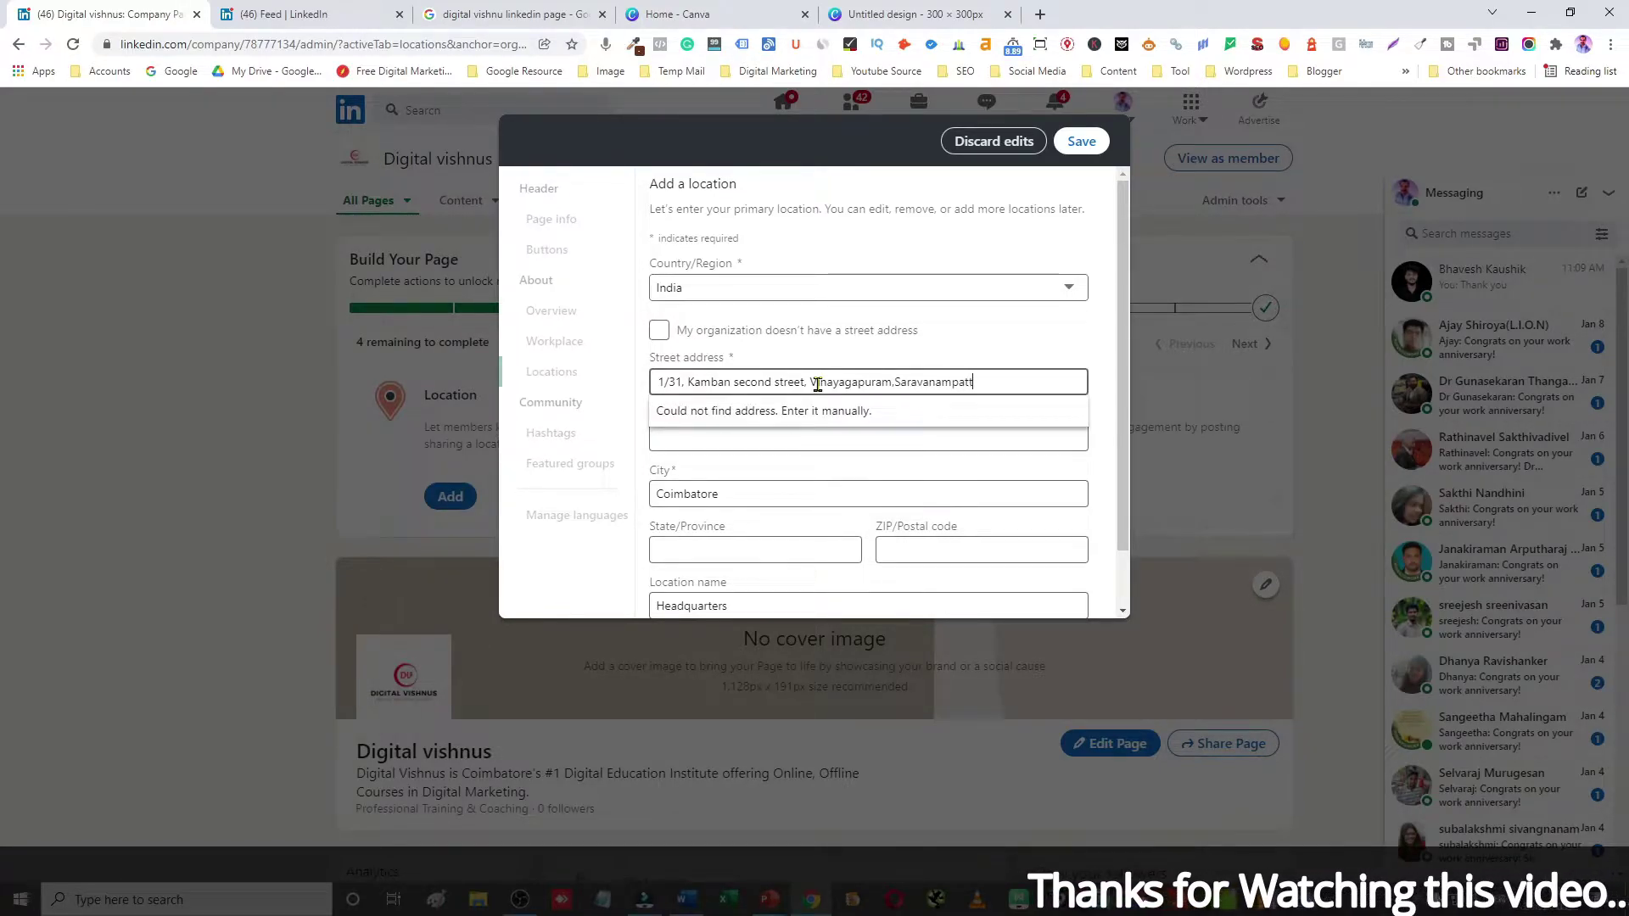
pyautogui.click(904, 347)
# Fill in the state and the postal code of the company's location.
pyautogui.click(695, 499)
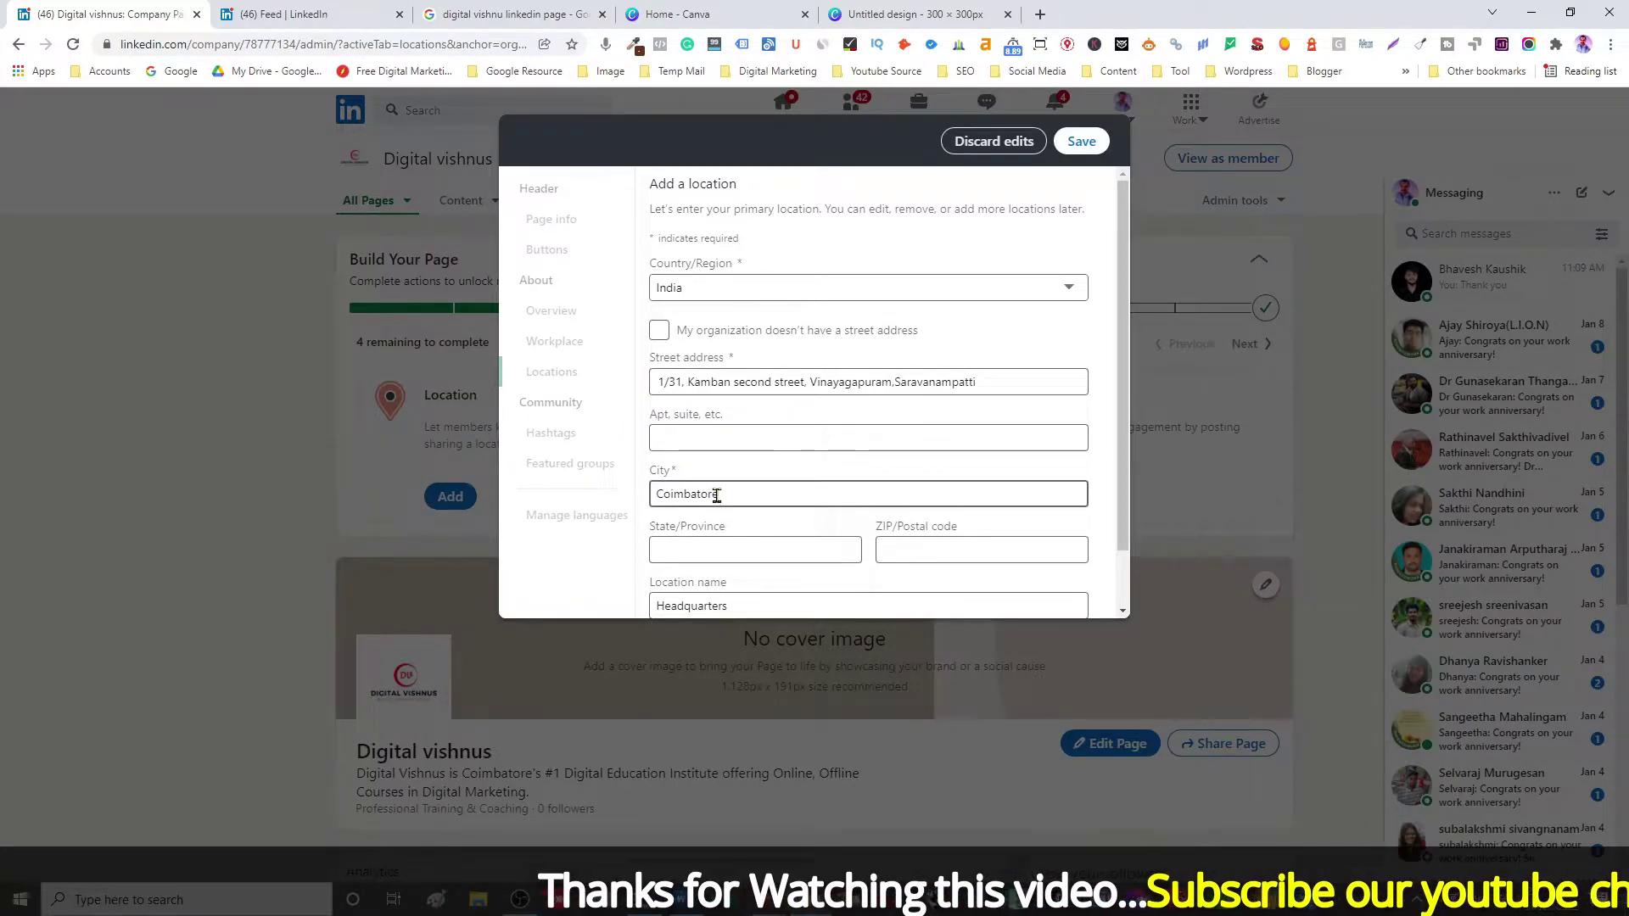
pyautogui.click(695, 556)
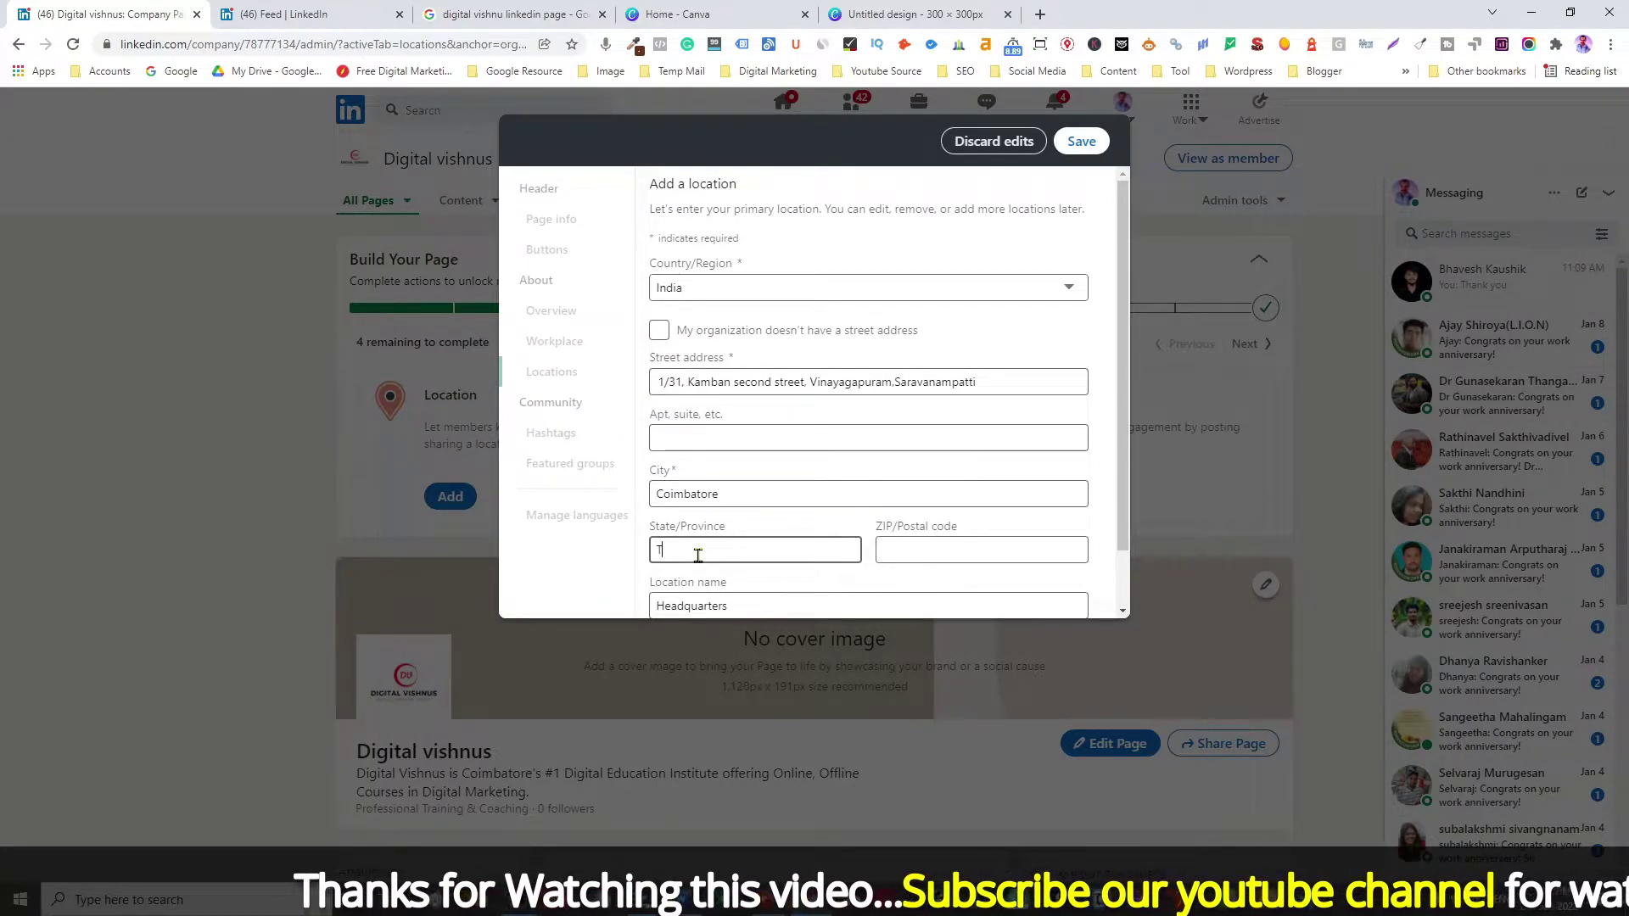
pyautogui.write('Tamilnadu')
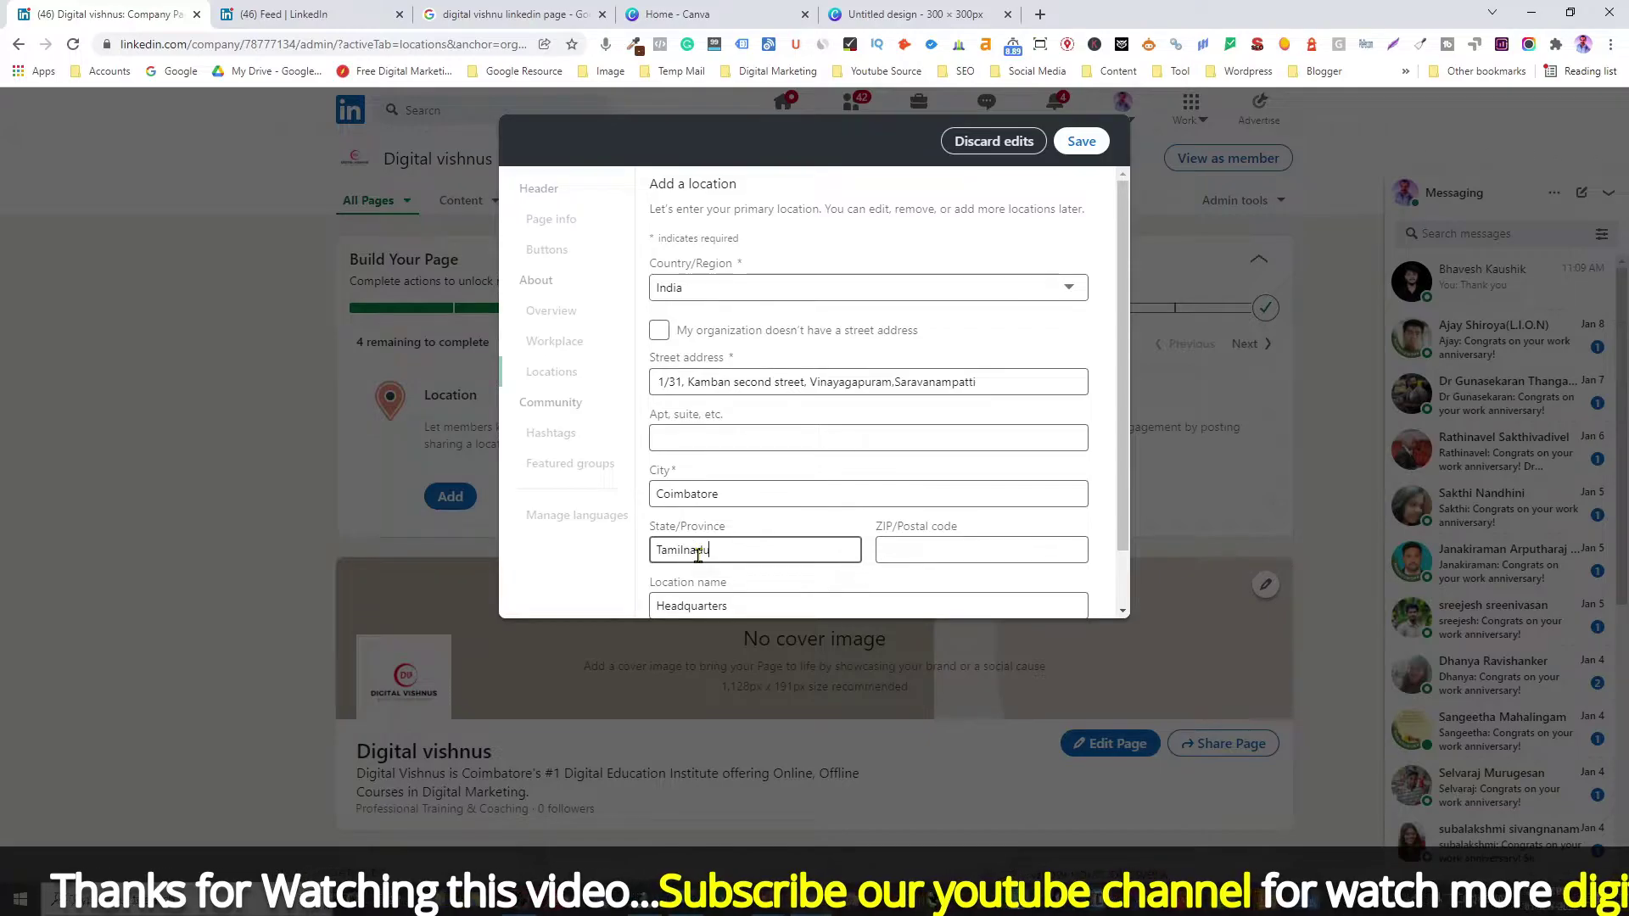
pyautogui.click(927, 557)
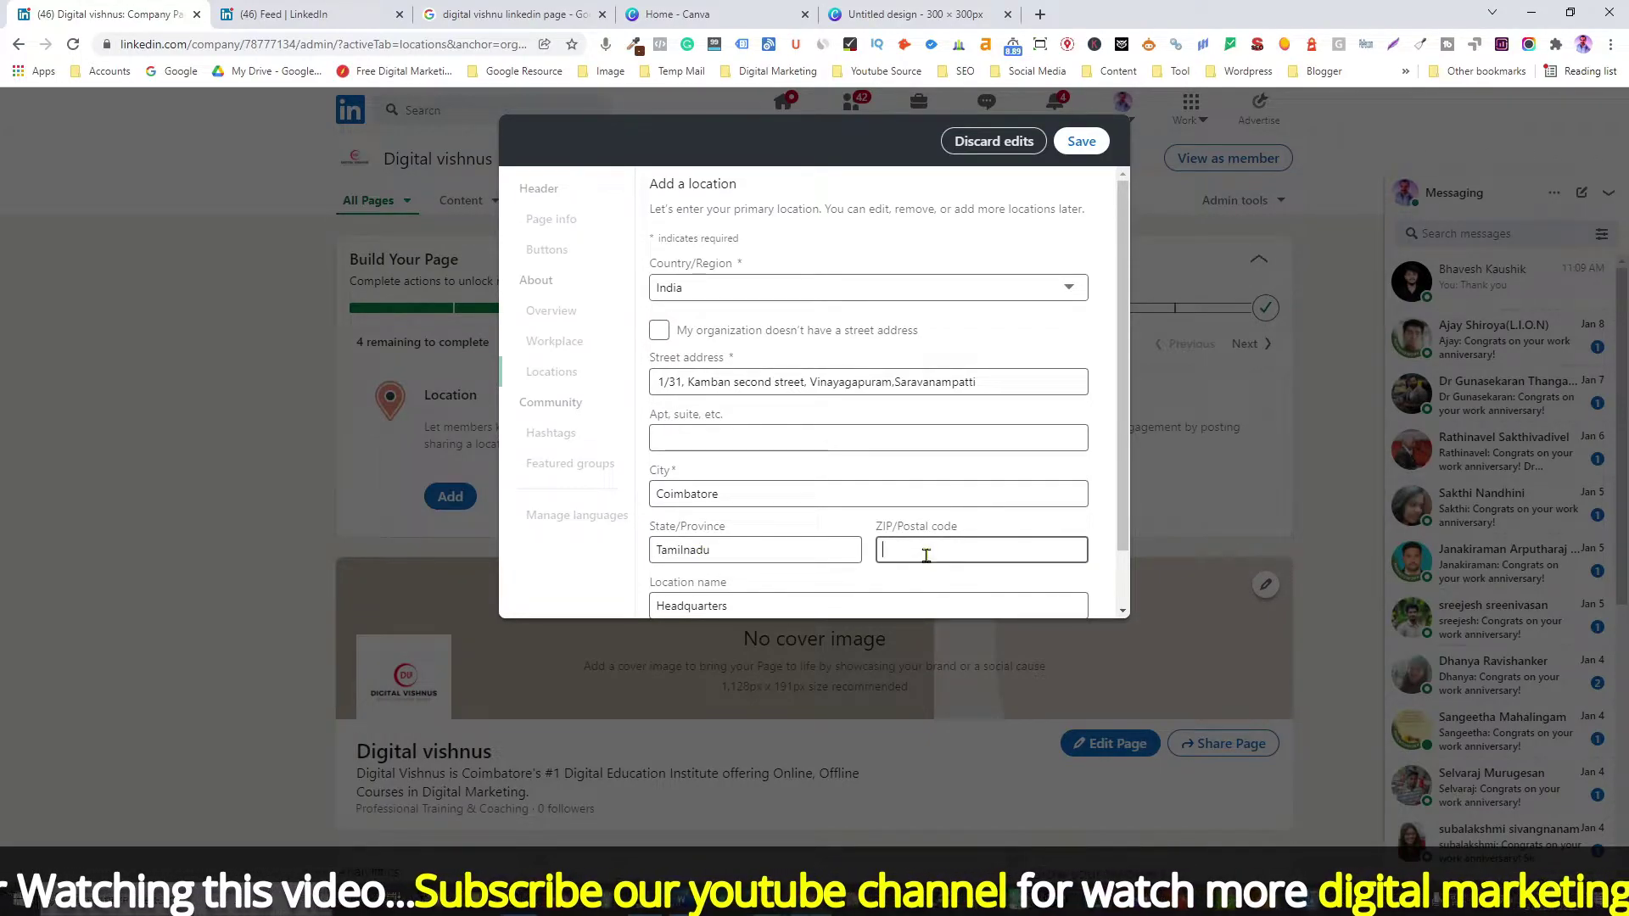
pyautogui.write('641035')
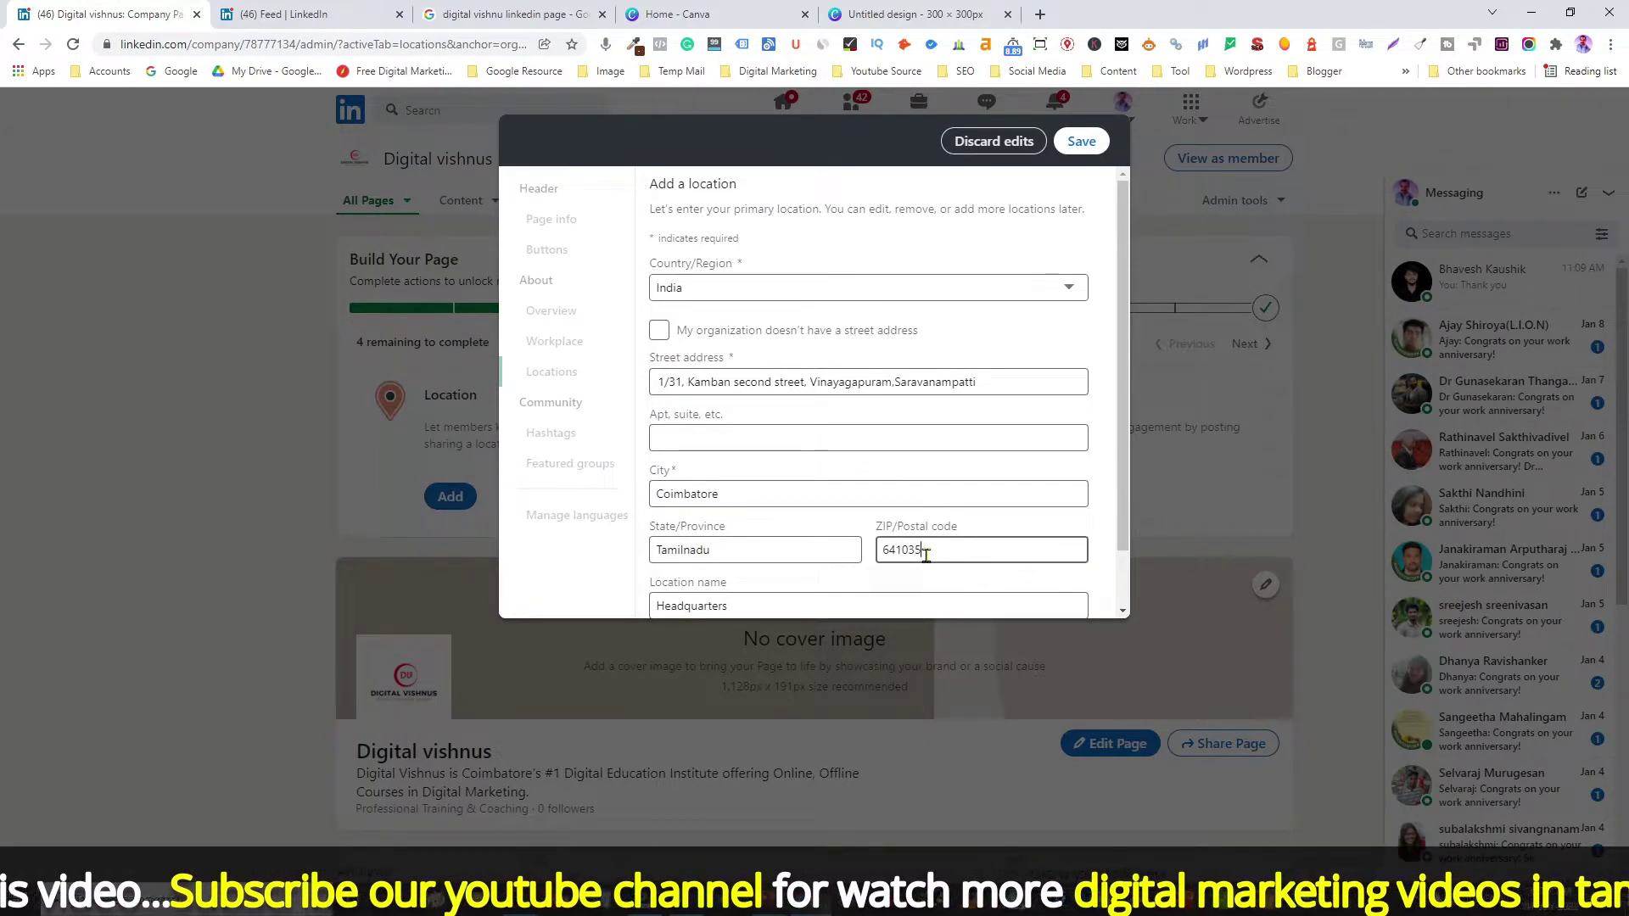
# Save the Headquarters location, close the page editor and decline sharing the edits in a post.
pyautogui.scroll(-1, 821, 521)
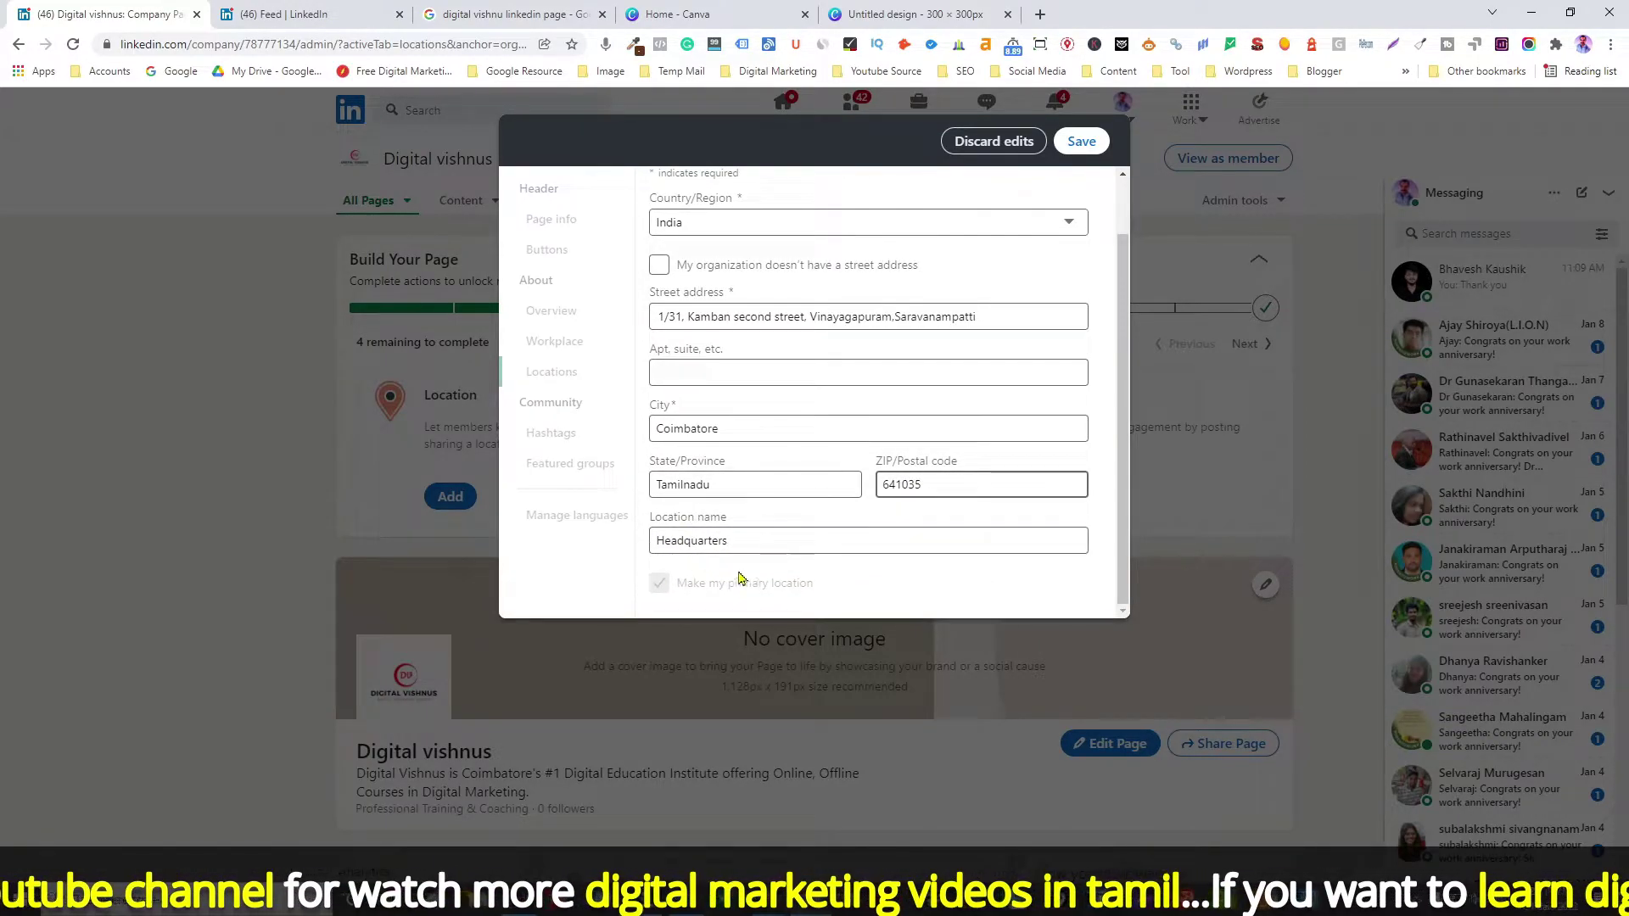
pyautogui.click(1082, 142)
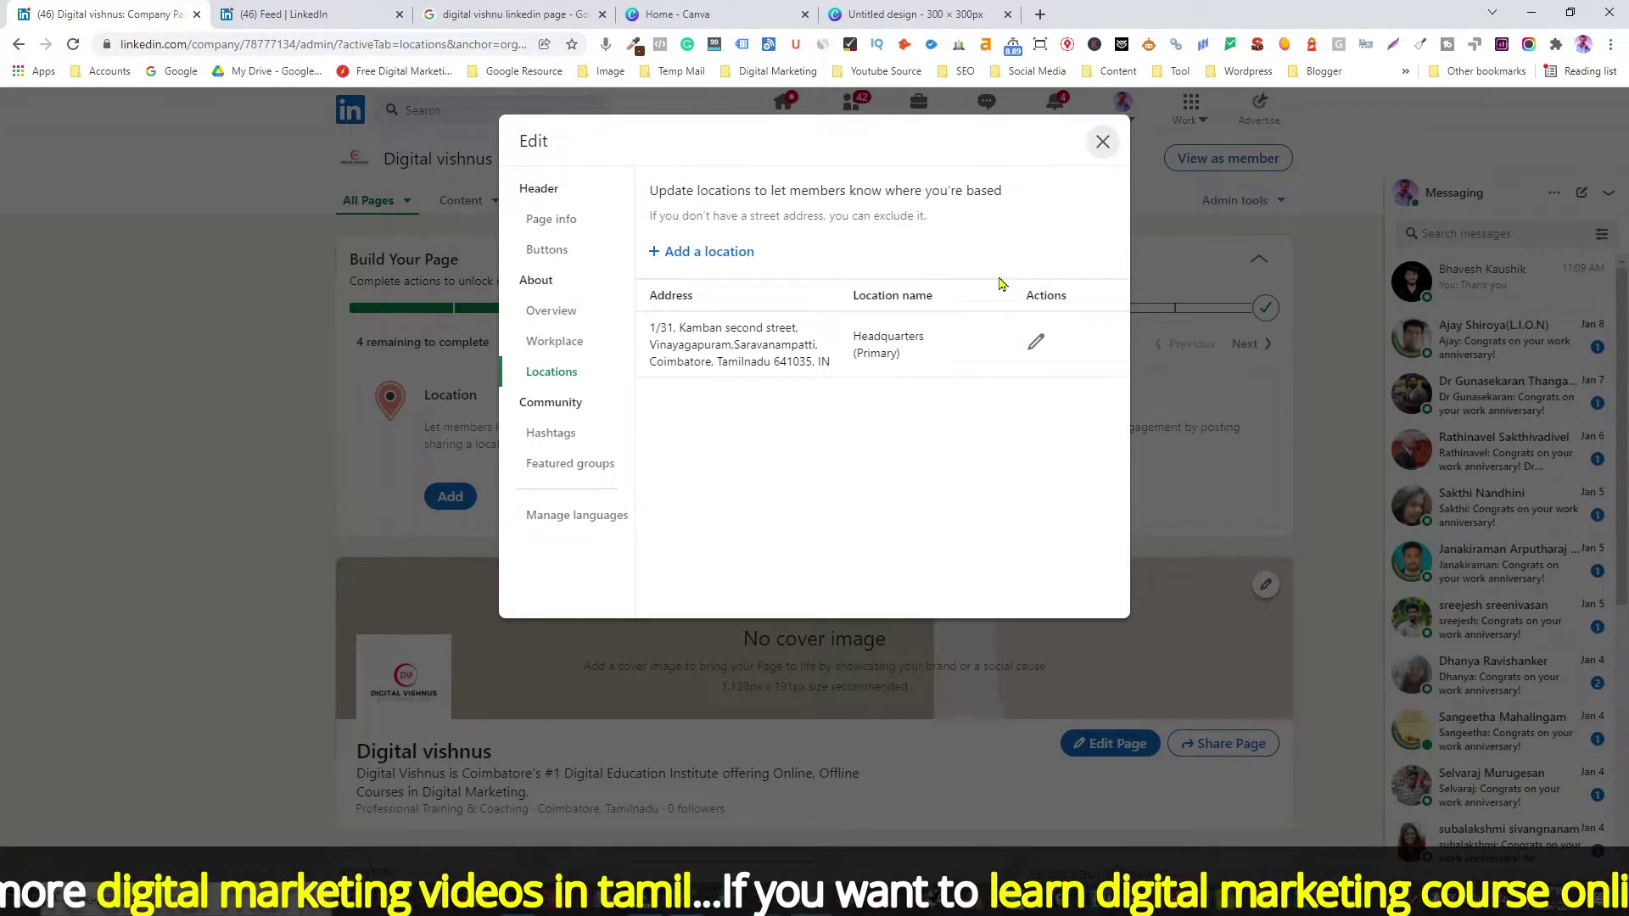
pyautogui.click(1104, 142)
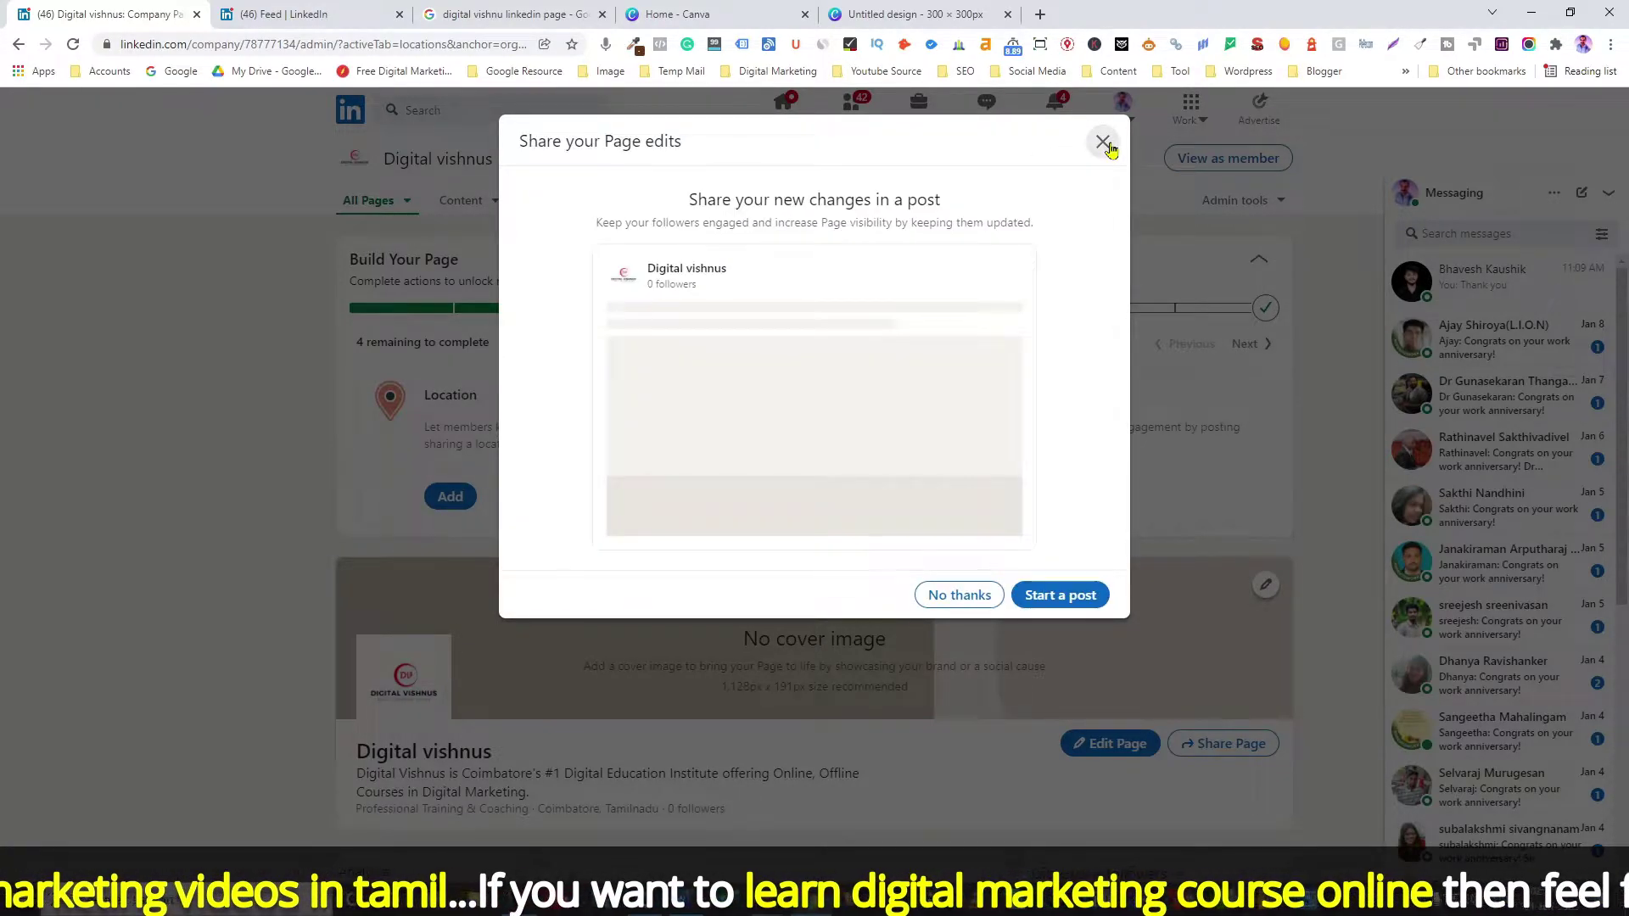
pyautogui.click(958, 597)
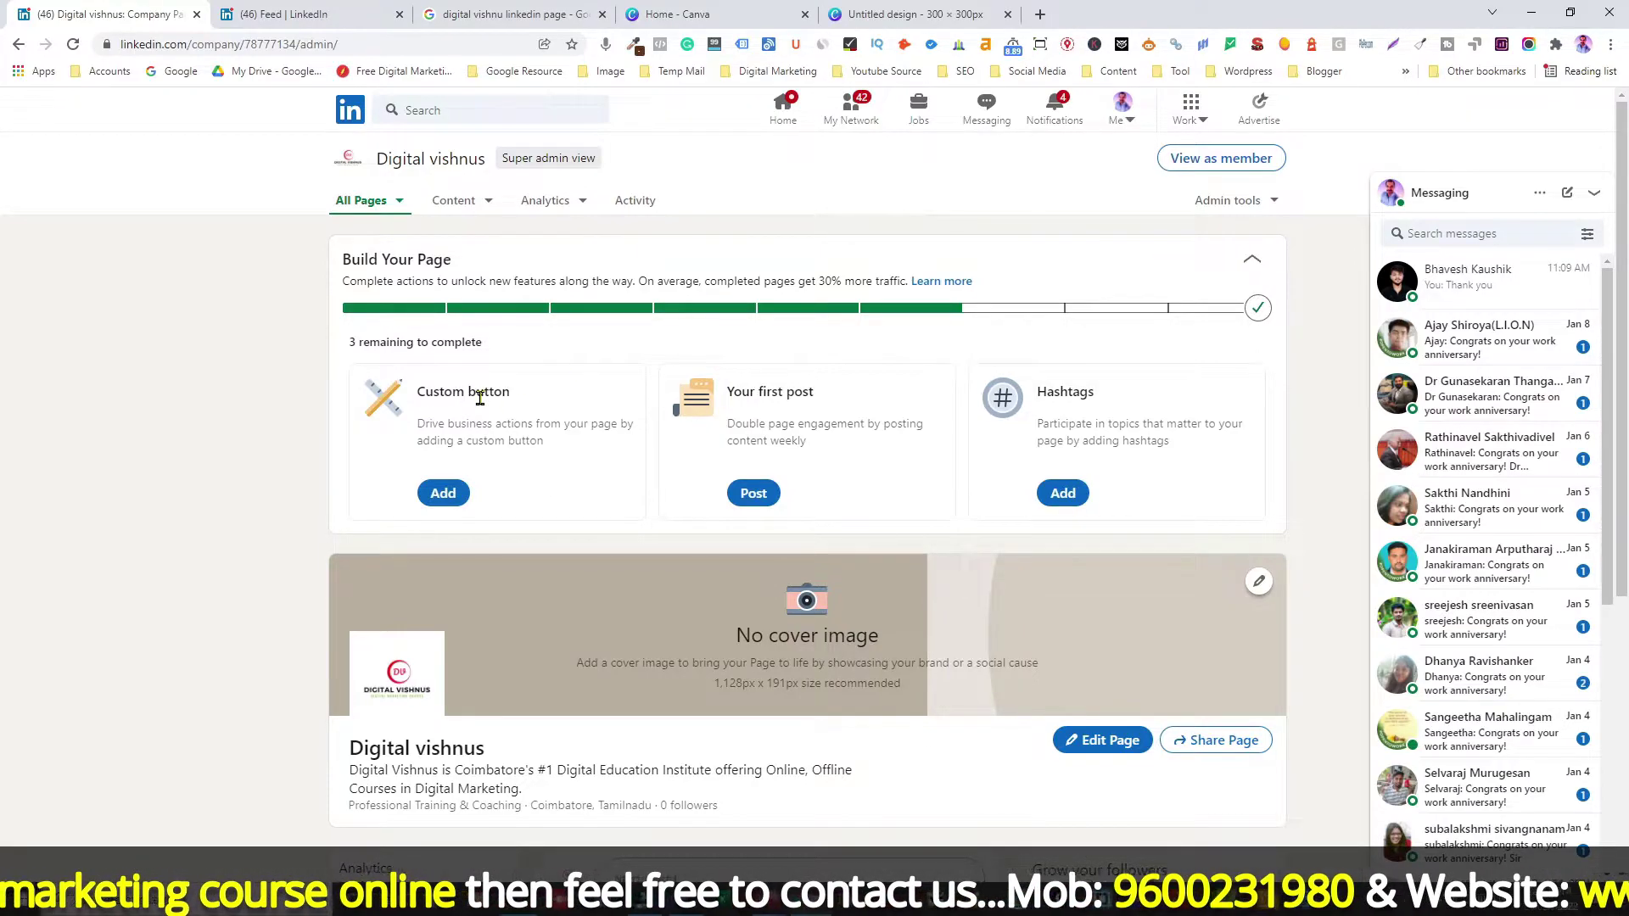
# Set the page's custom button to Learn more, save it, and leave the editor without sharing the edits in a post.
pyautogui.click(445, 499)
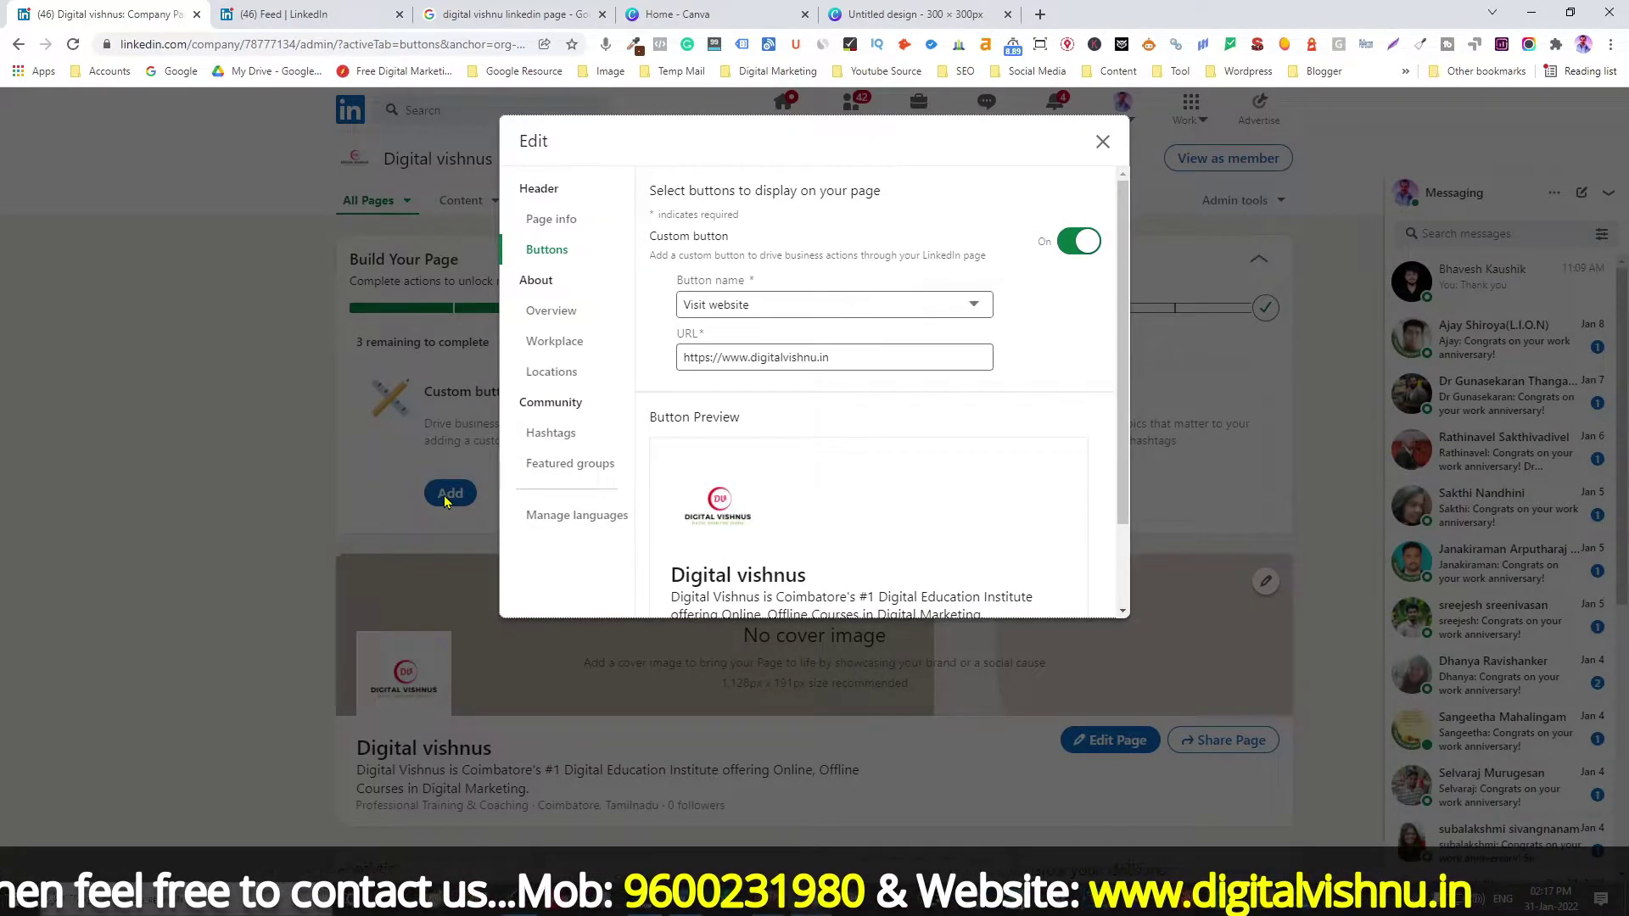
pyautogui.click(858, 312)
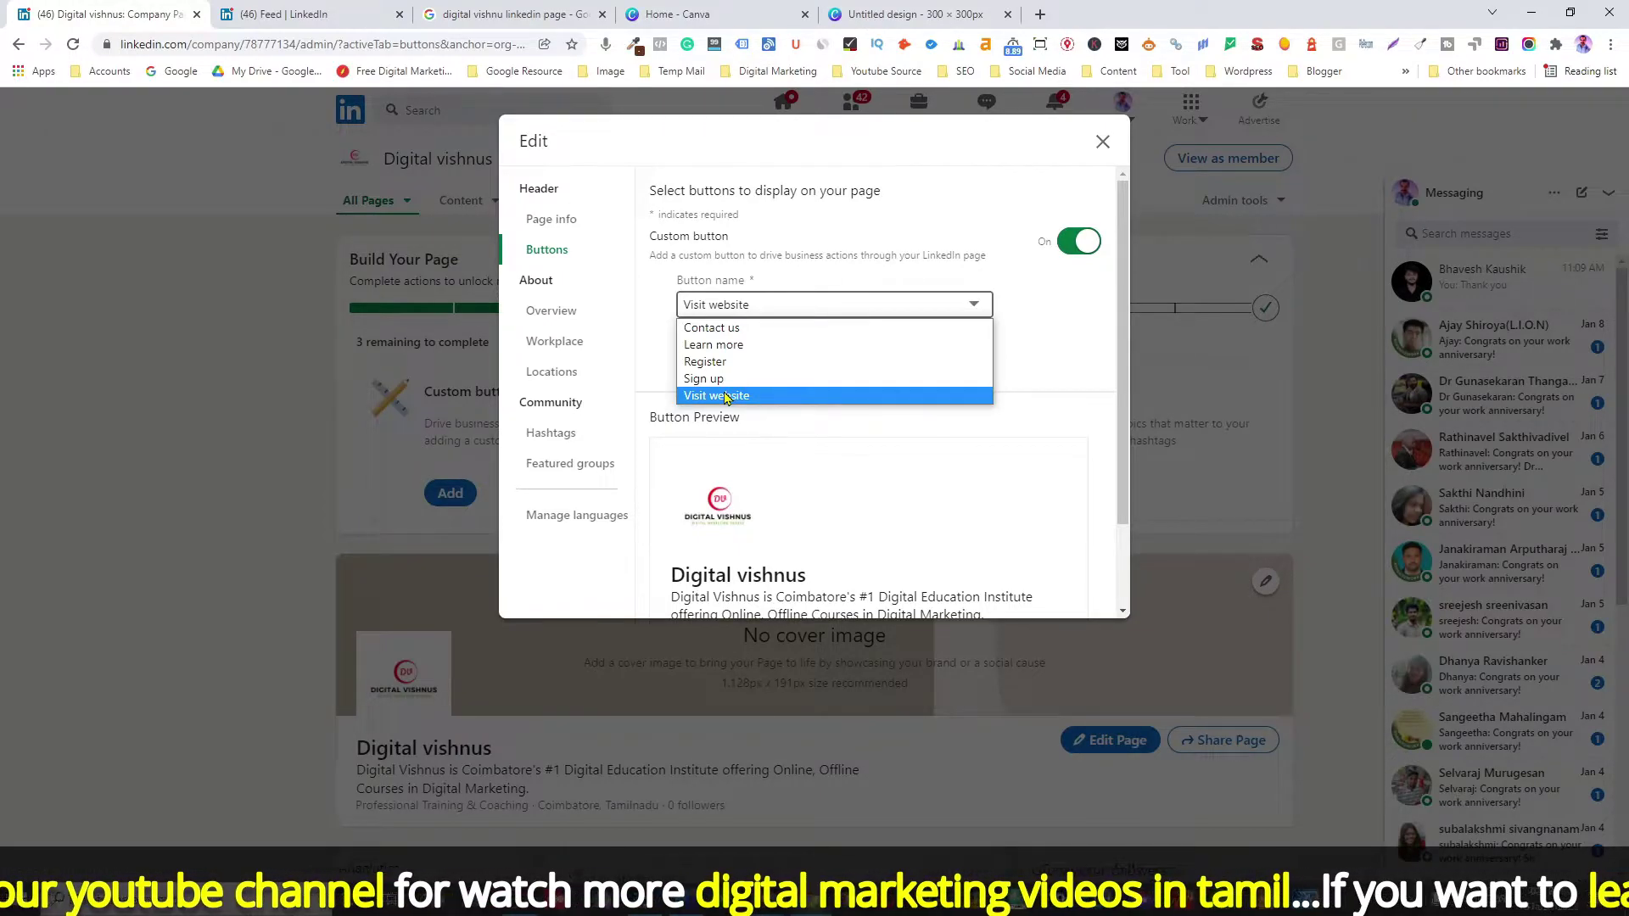
pyautogui.click(774, 346)
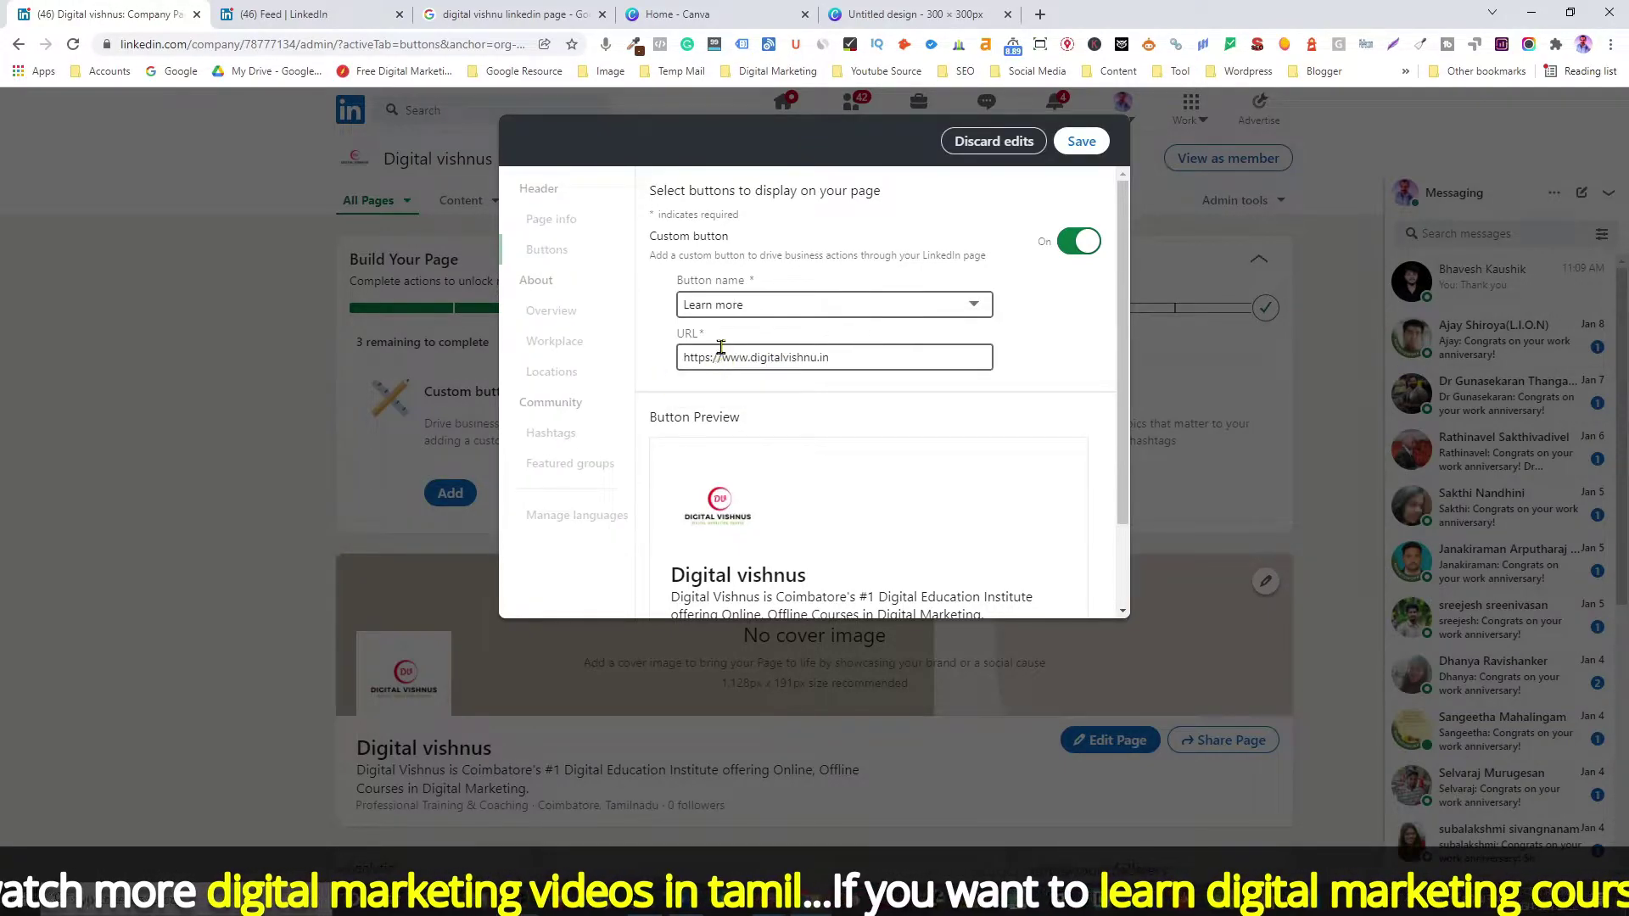
pyautogui.click(1083, 143)
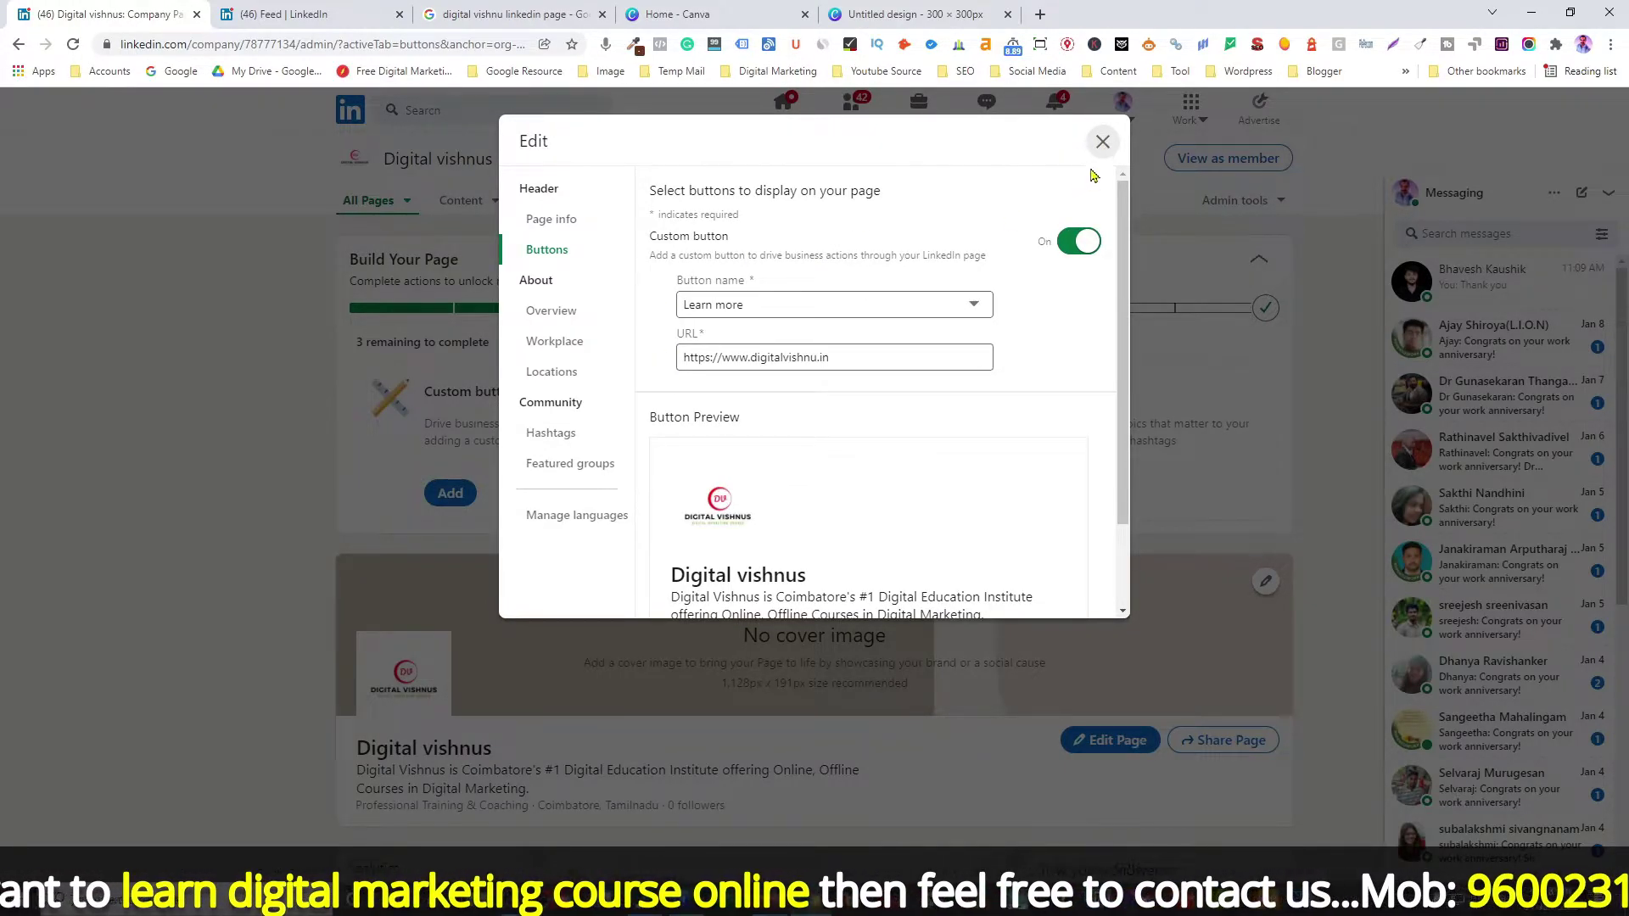
pyautogui.click(1103, 143)
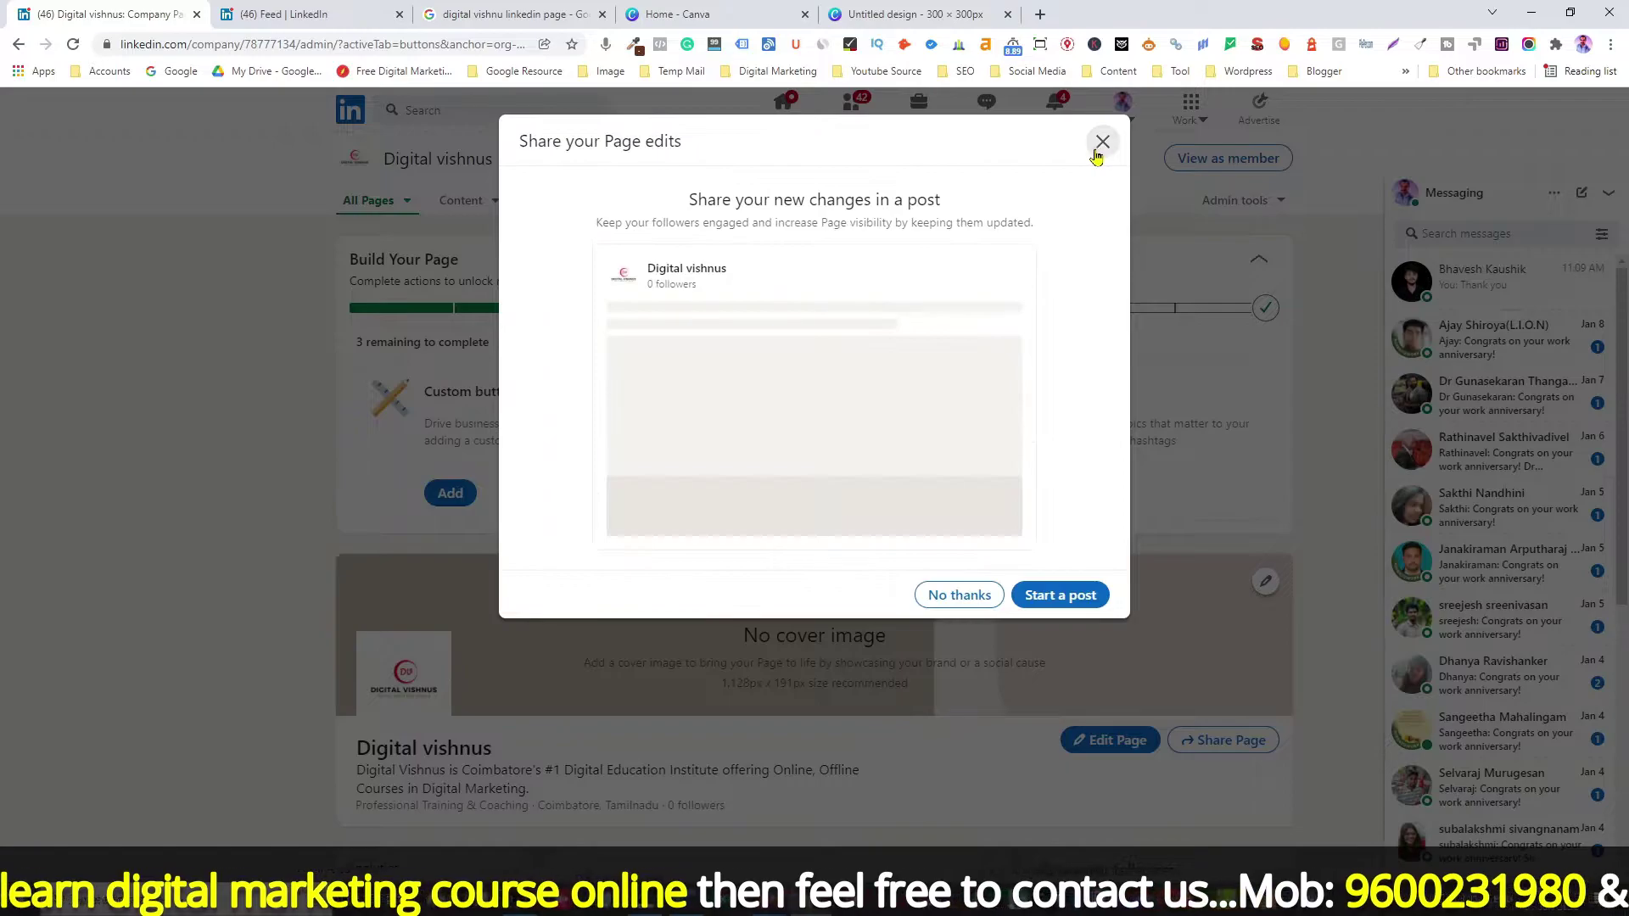
pyautogui.click(960, 594)
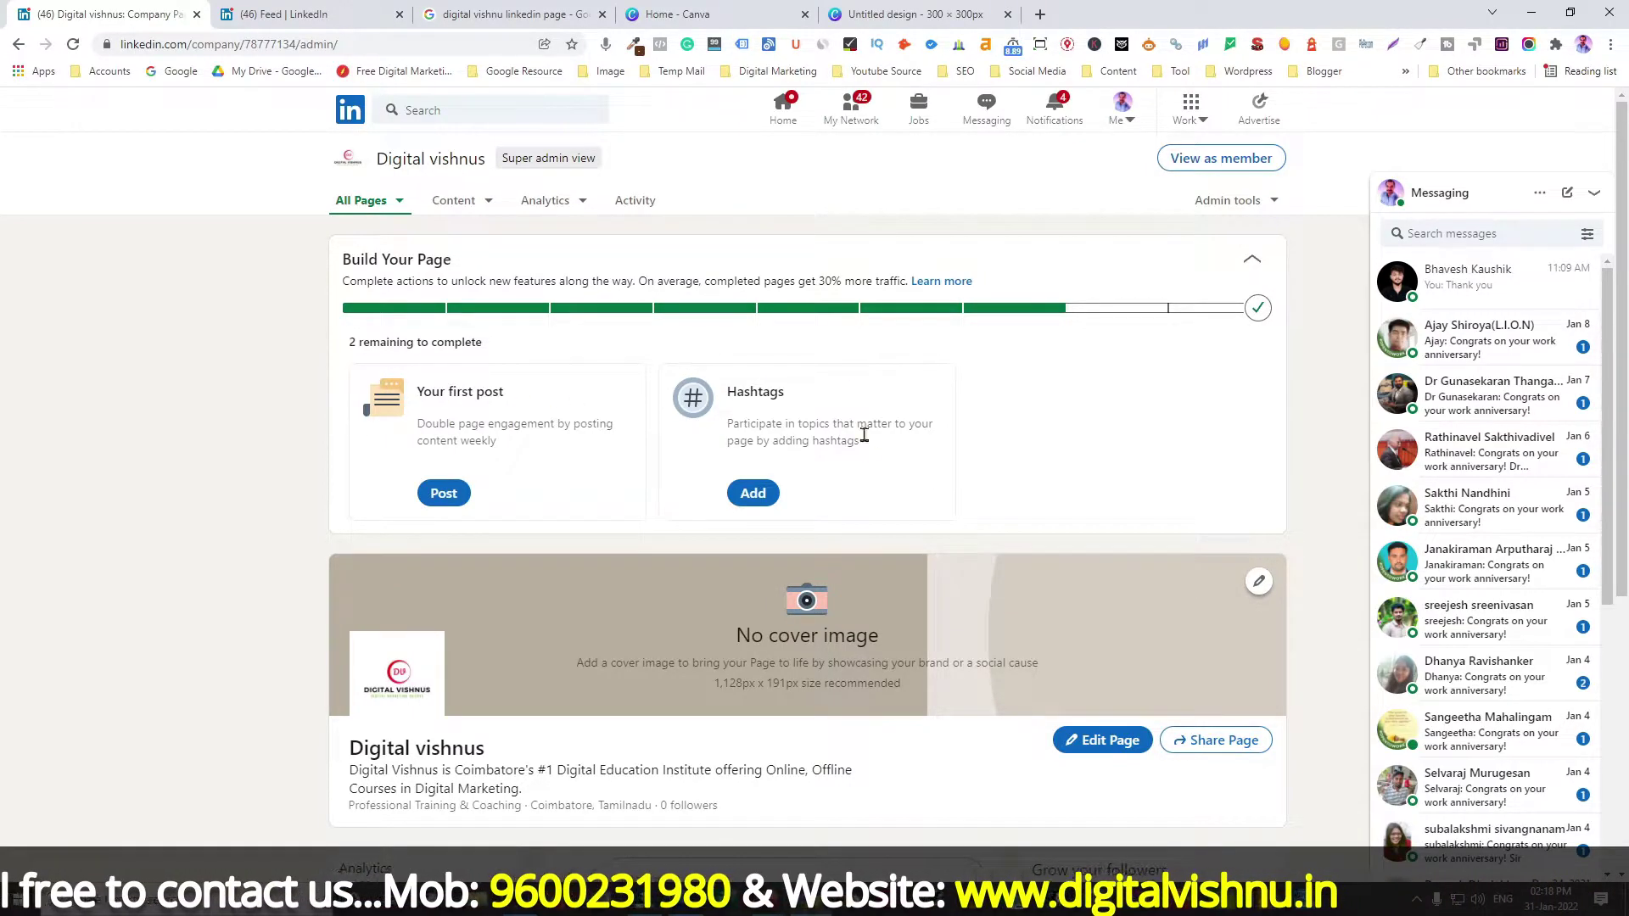
# Open the page's hashtag settings and add #digitalmarketing as the first hashtag topic.
pyautogui.click(754, 499)
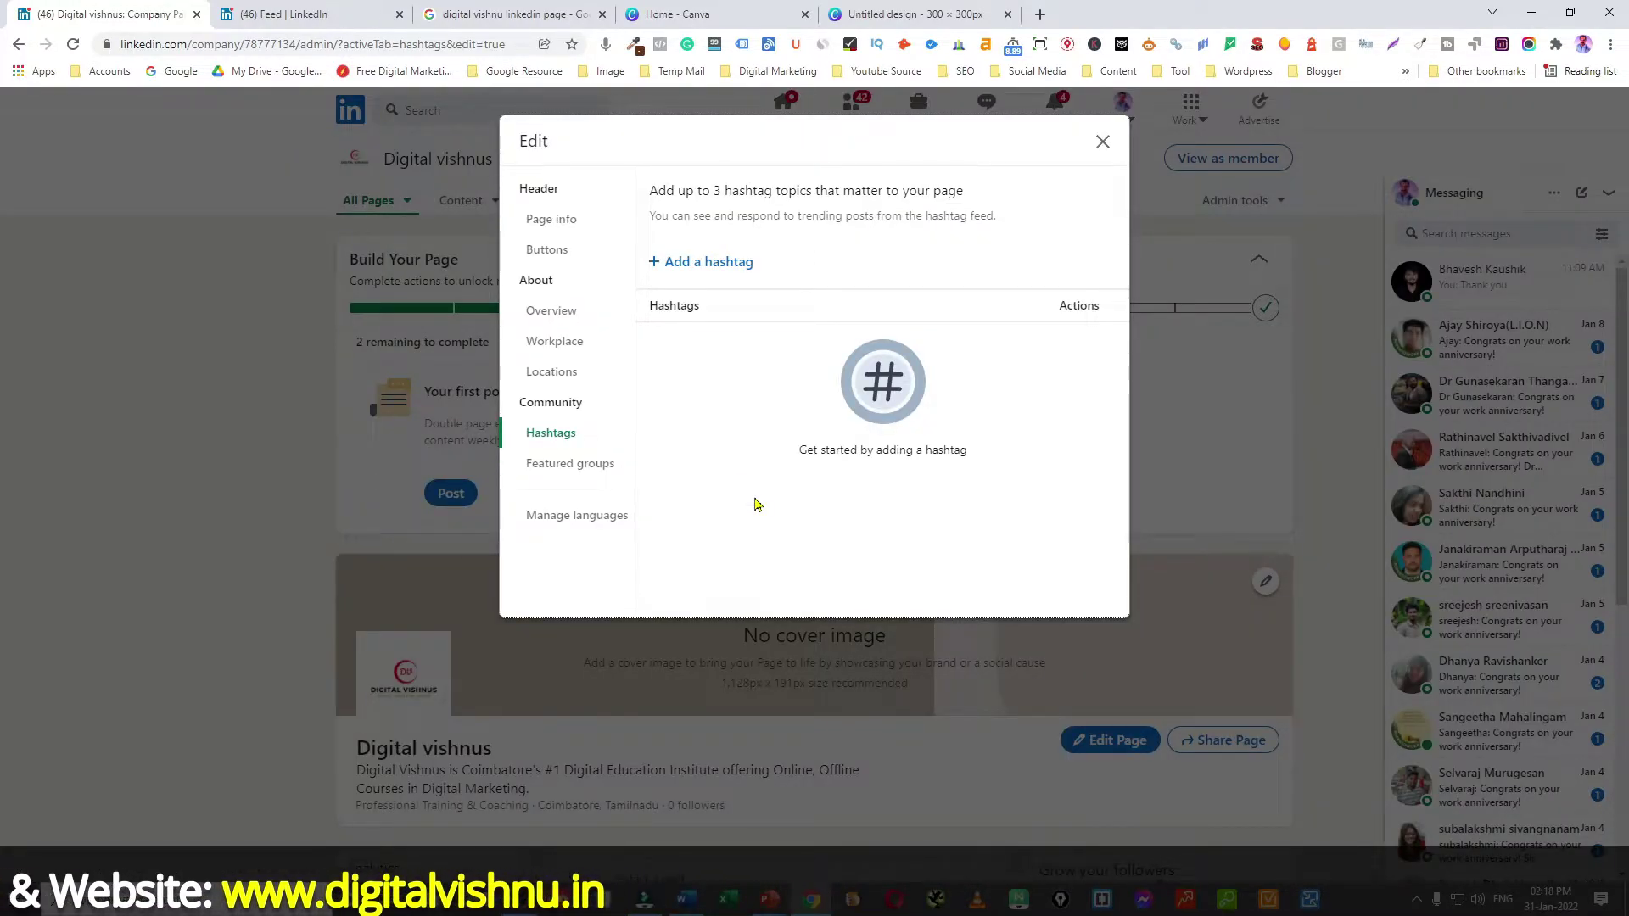
pyautogui.click(701, 264)
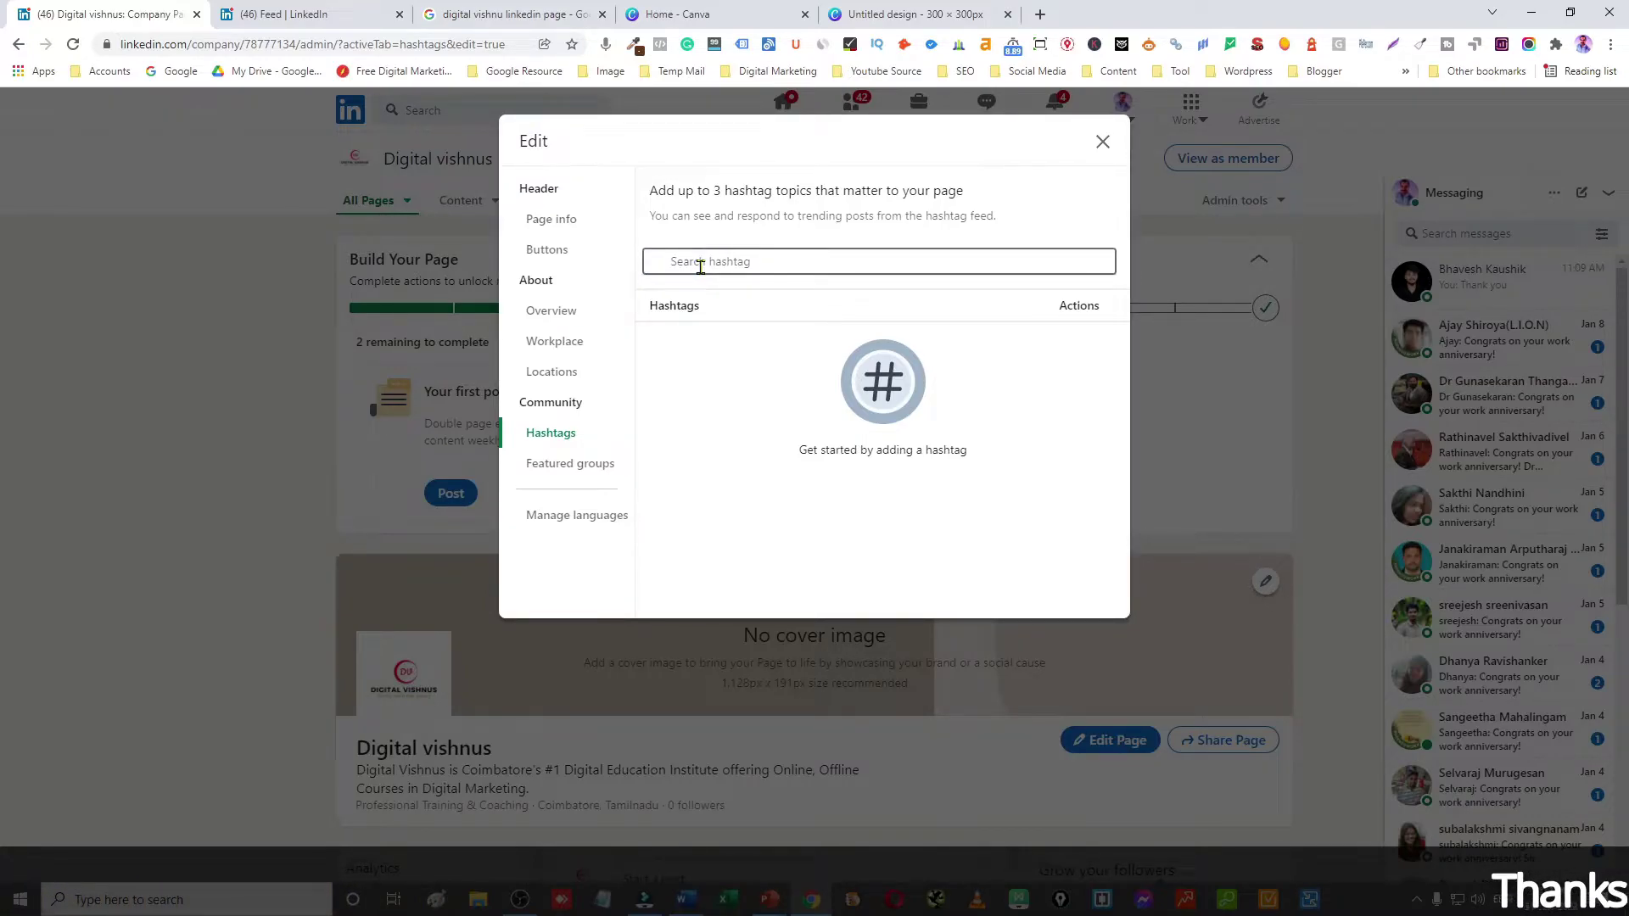
pyautogui.click(698, 266)
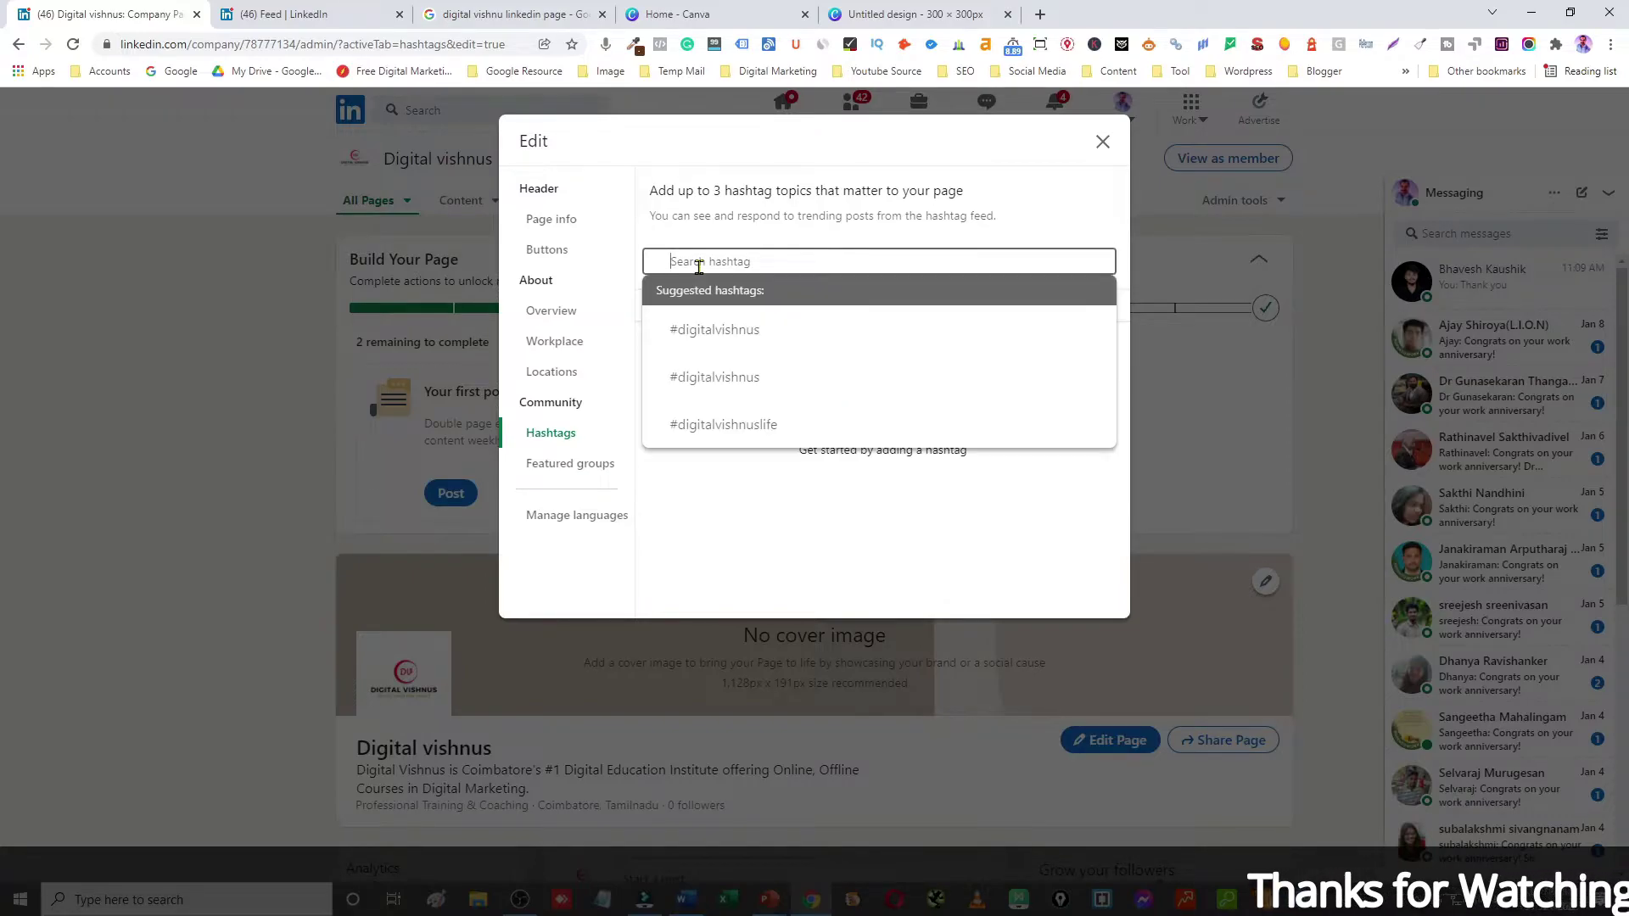
pyautogui.write('digital')
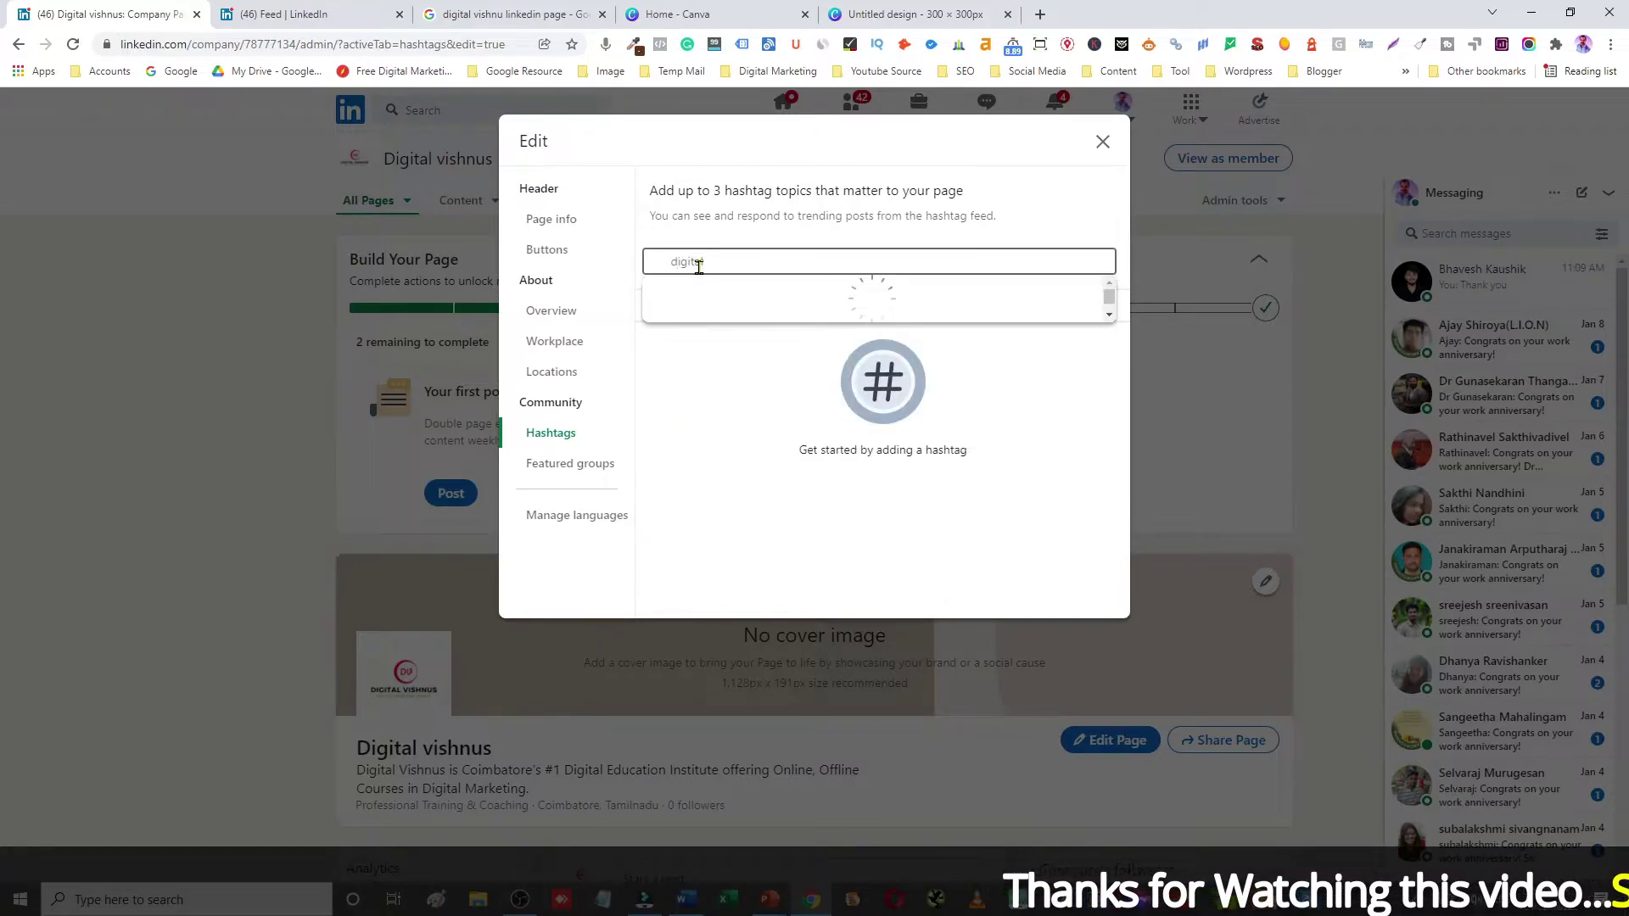
pyautogui.write('marketin')
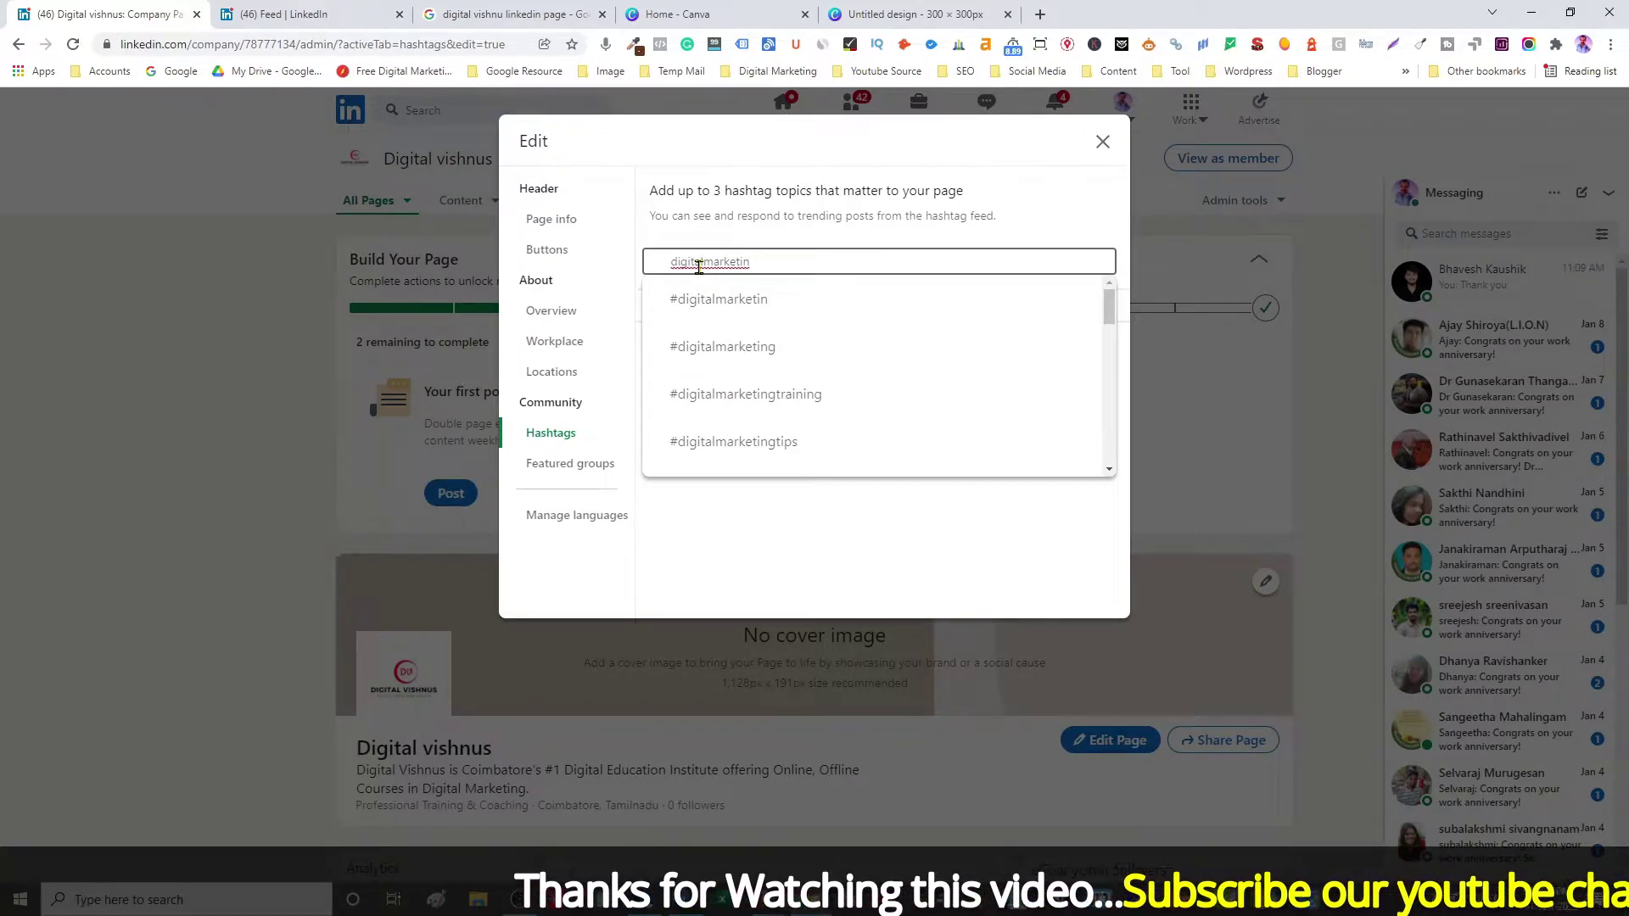
pyautogui.click(738, 347)
# Add #digitalmarketingcourse as the second hashtag topic of the page.
pyautogui.click(719, 262)
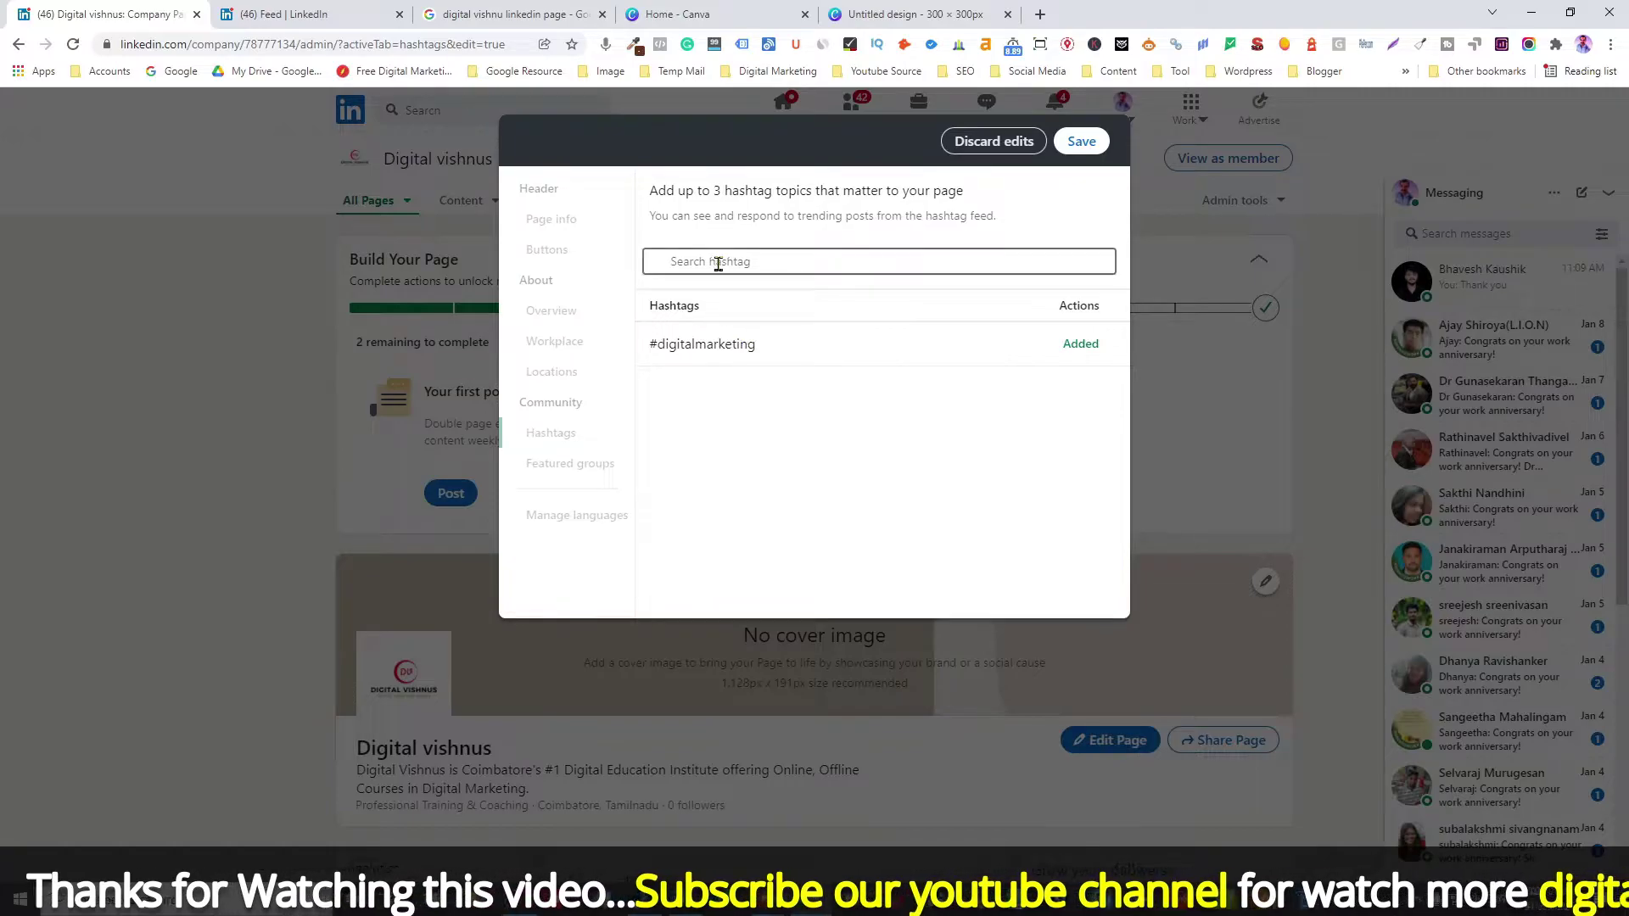
pyautogui.write('digita')
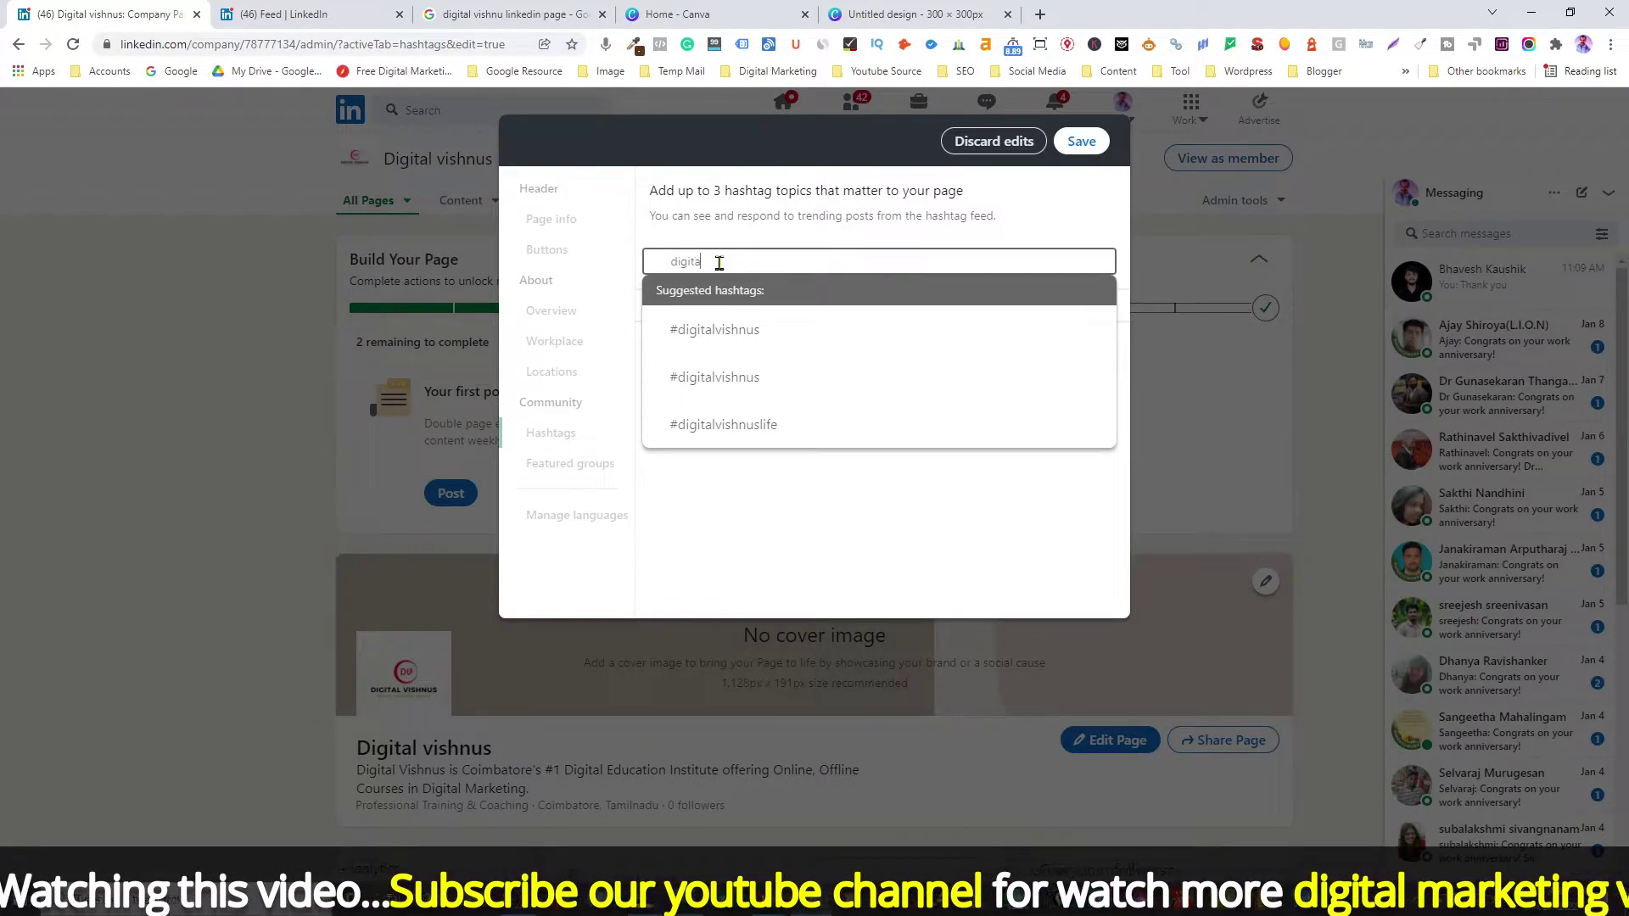
pyautogui.write('lmarketing')
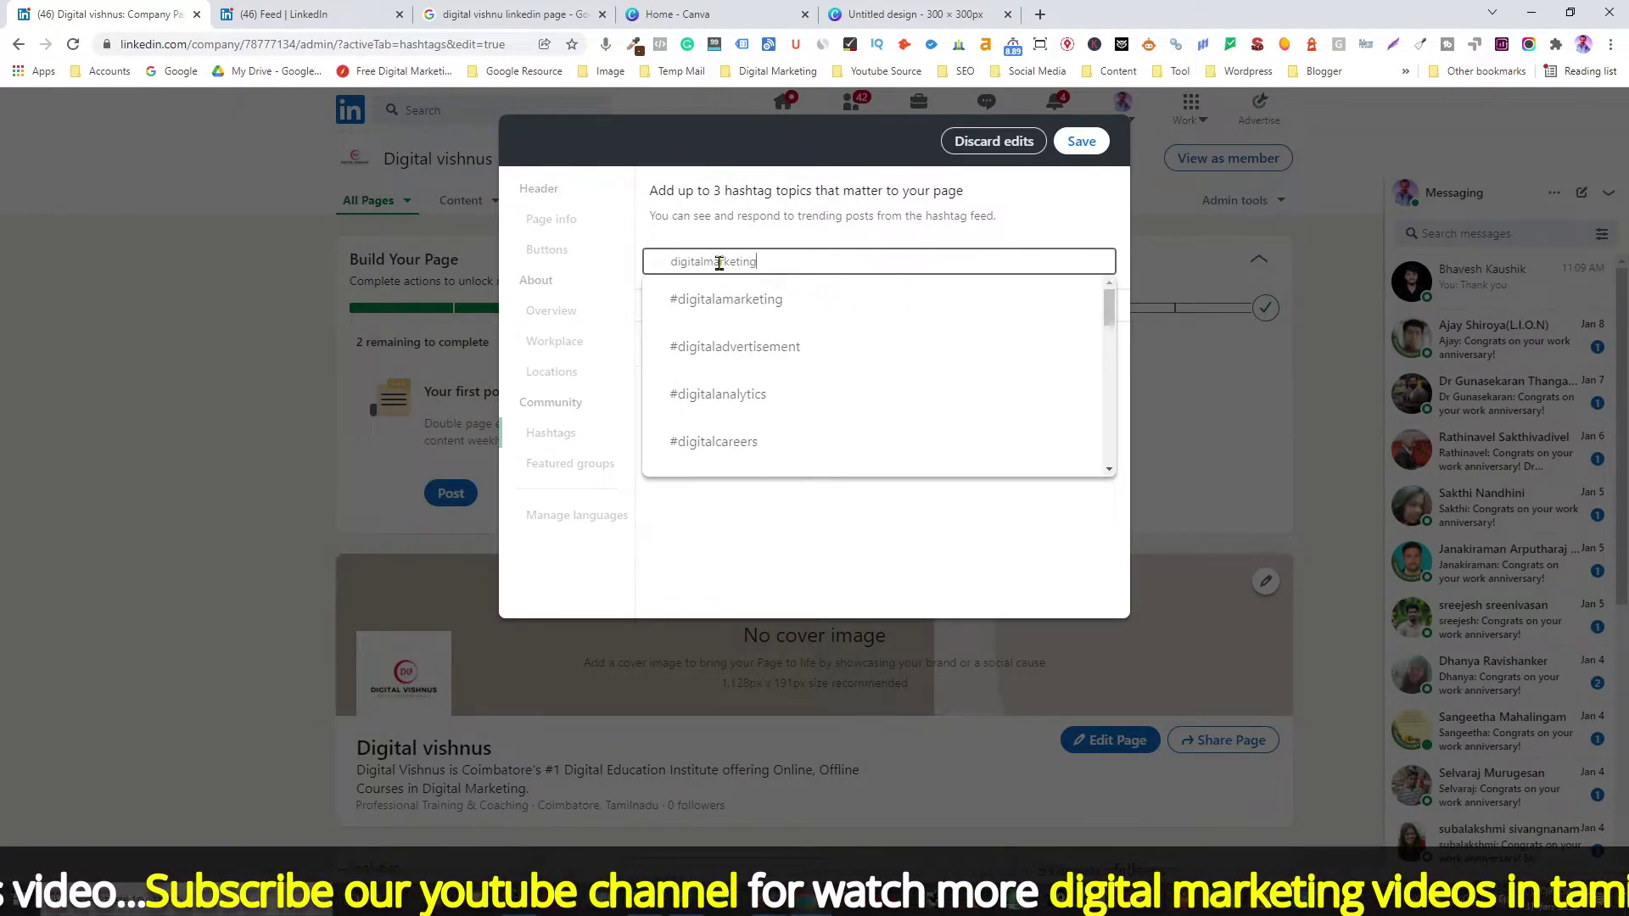
pyautogui.write('course')
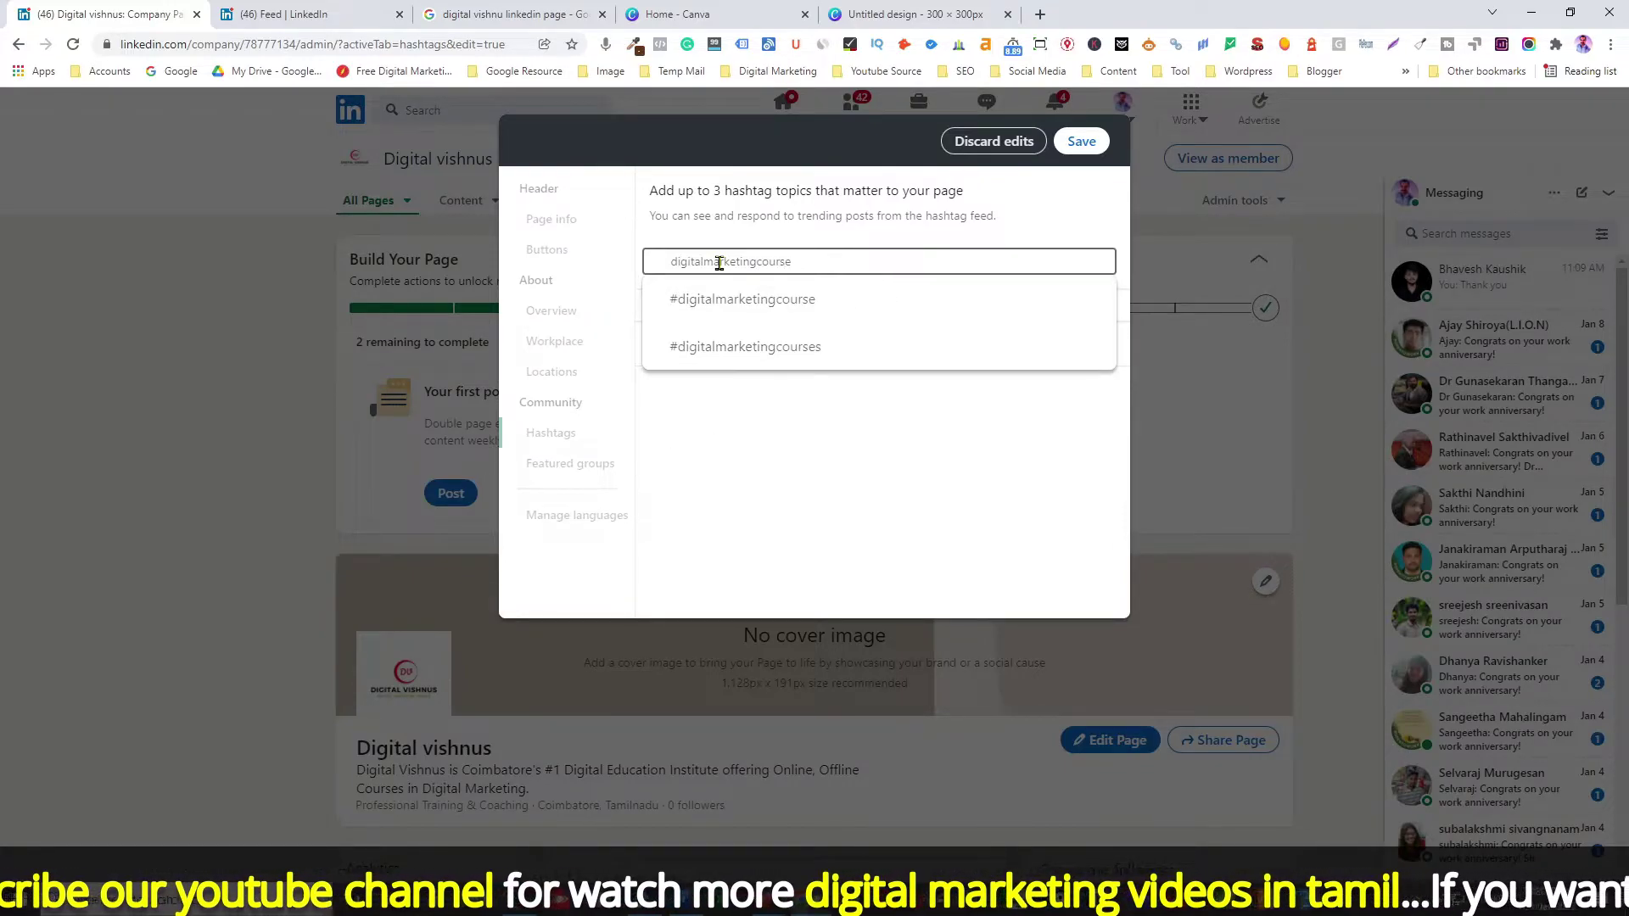
pyautogui.click(747, 302)
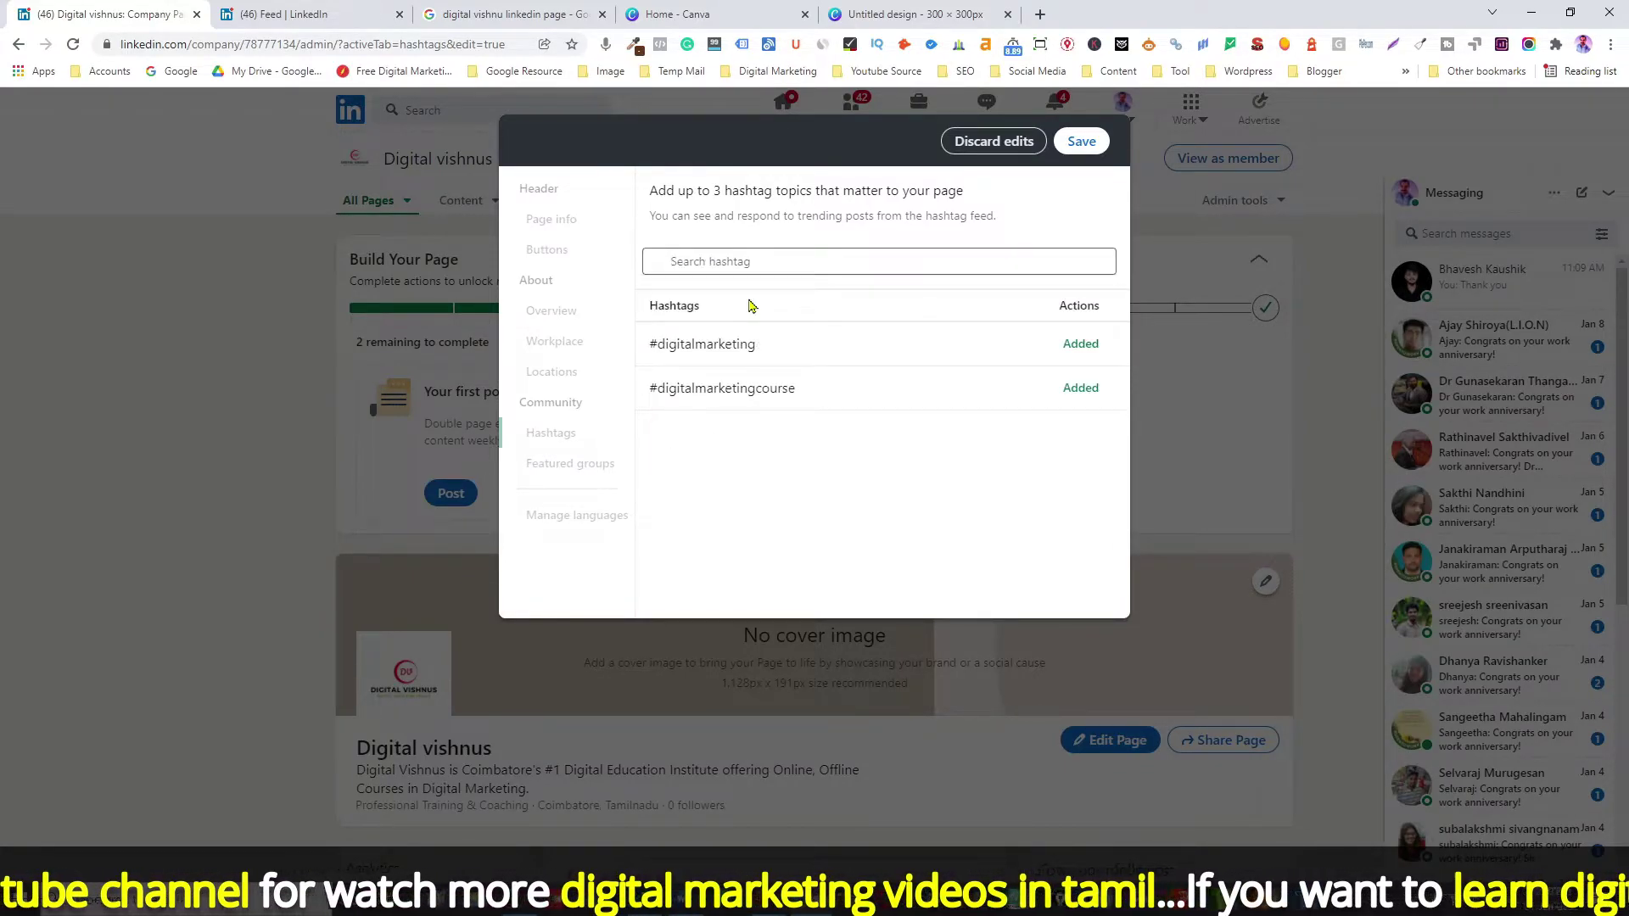
# Add #digitalmarketingtraining as the third hashtag topic of the page.
pyautogui.click(744, 263)
pyautogui.write('digit')
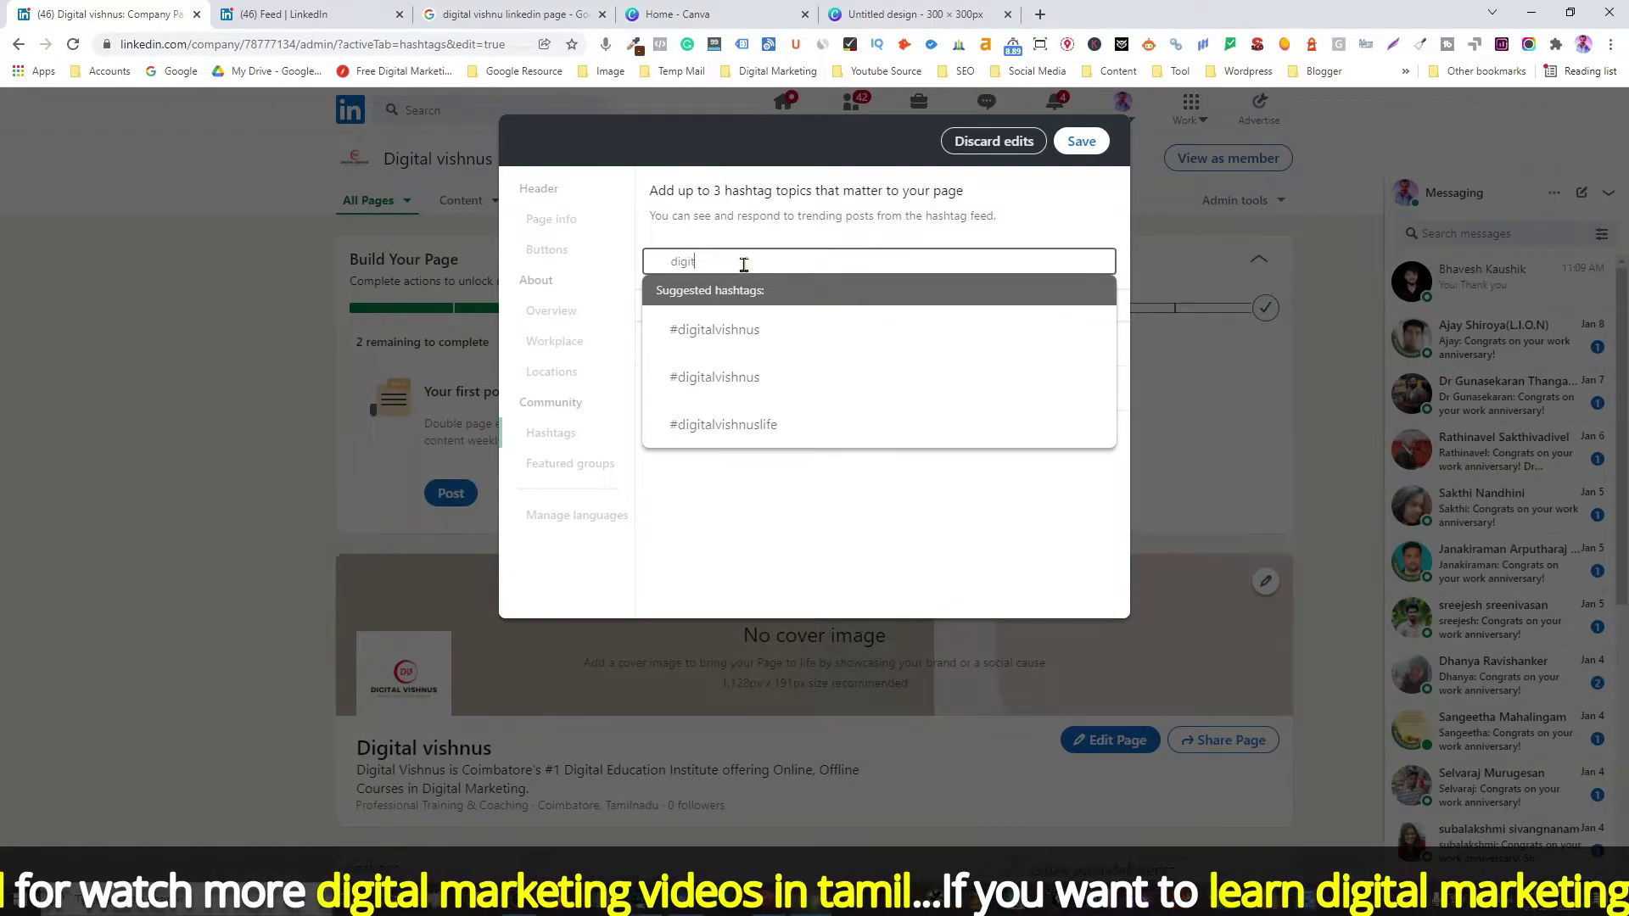
pyautogui.write('almarketing')
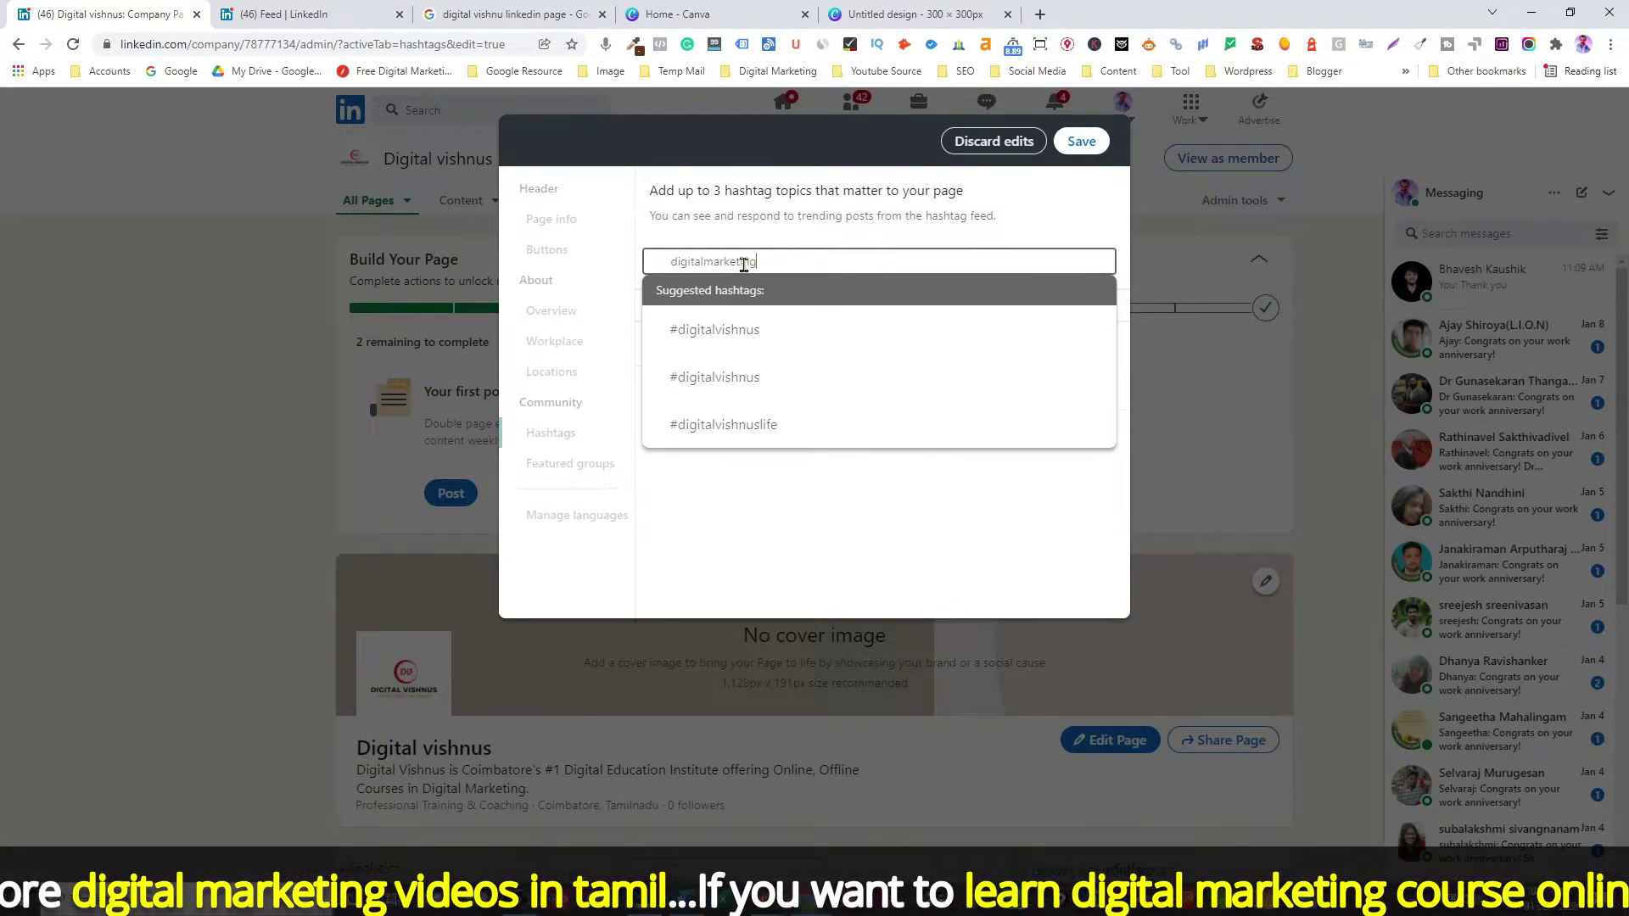
pyautogui.write('training')
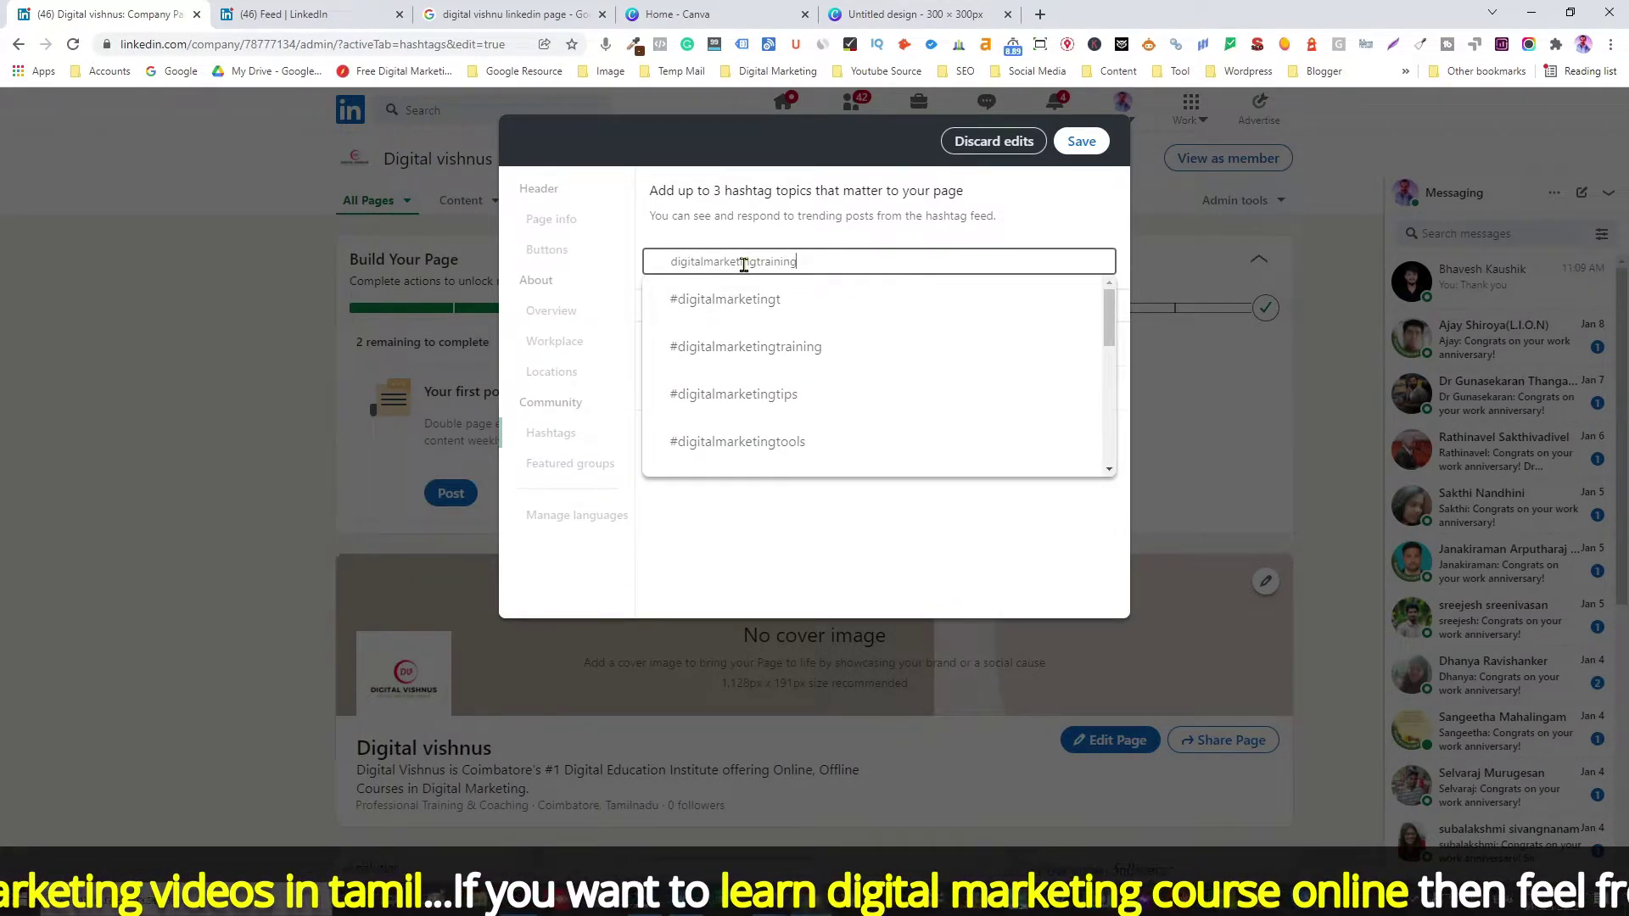
pyautogui.click(803, 313)
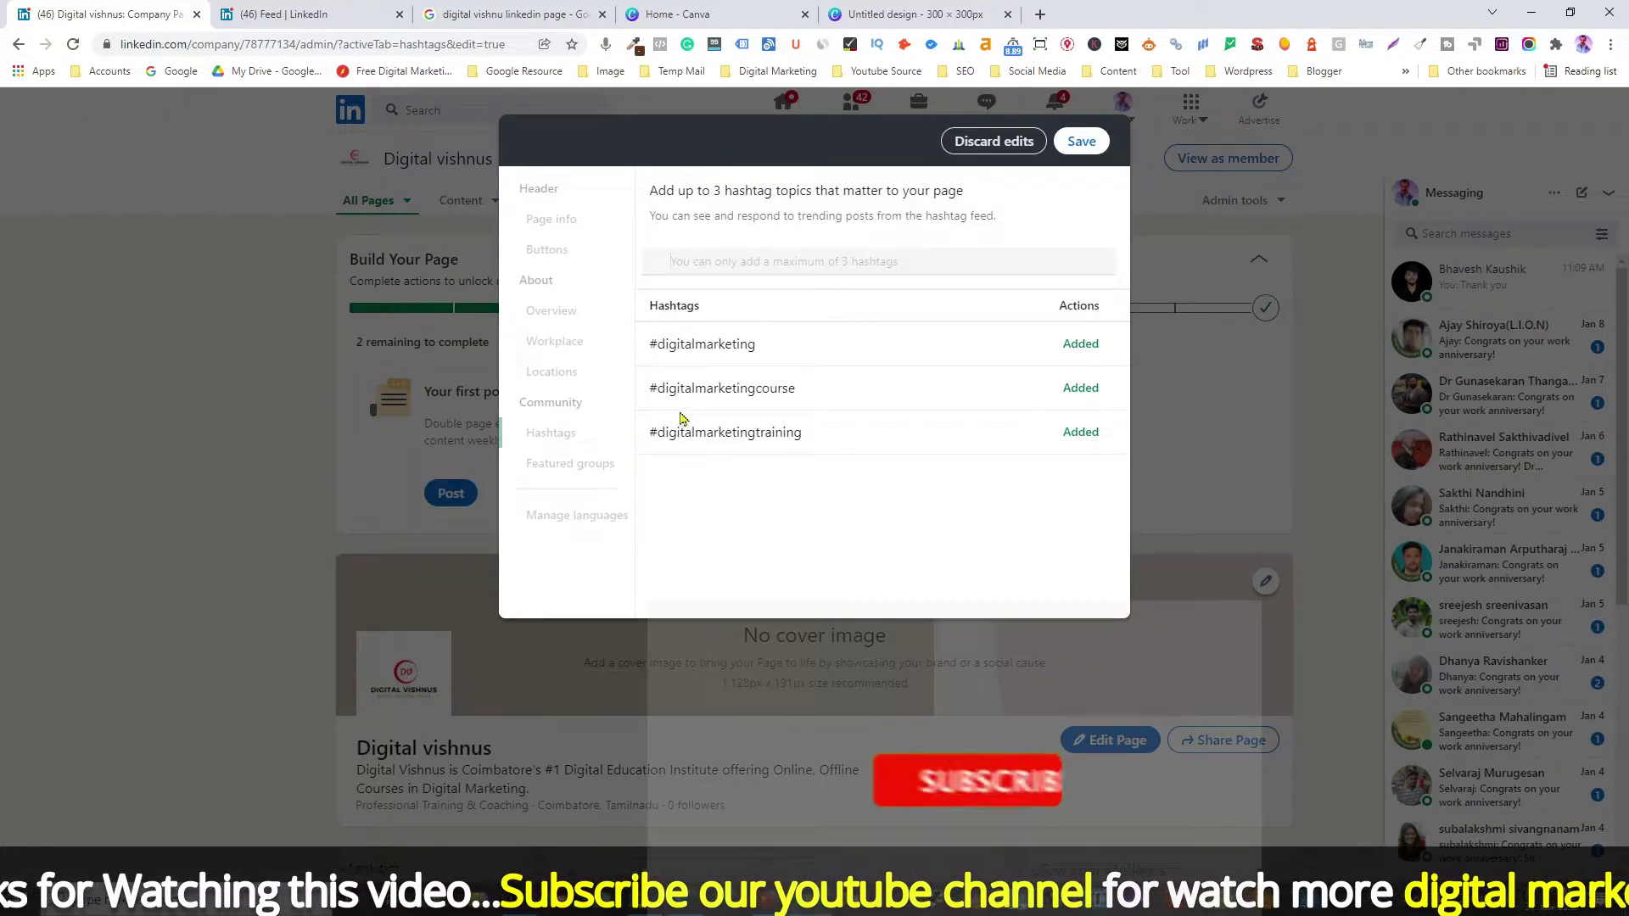
# Save the page's hashtags and decline sharing the edits in a post.
pyautogui.click(1082, 144)
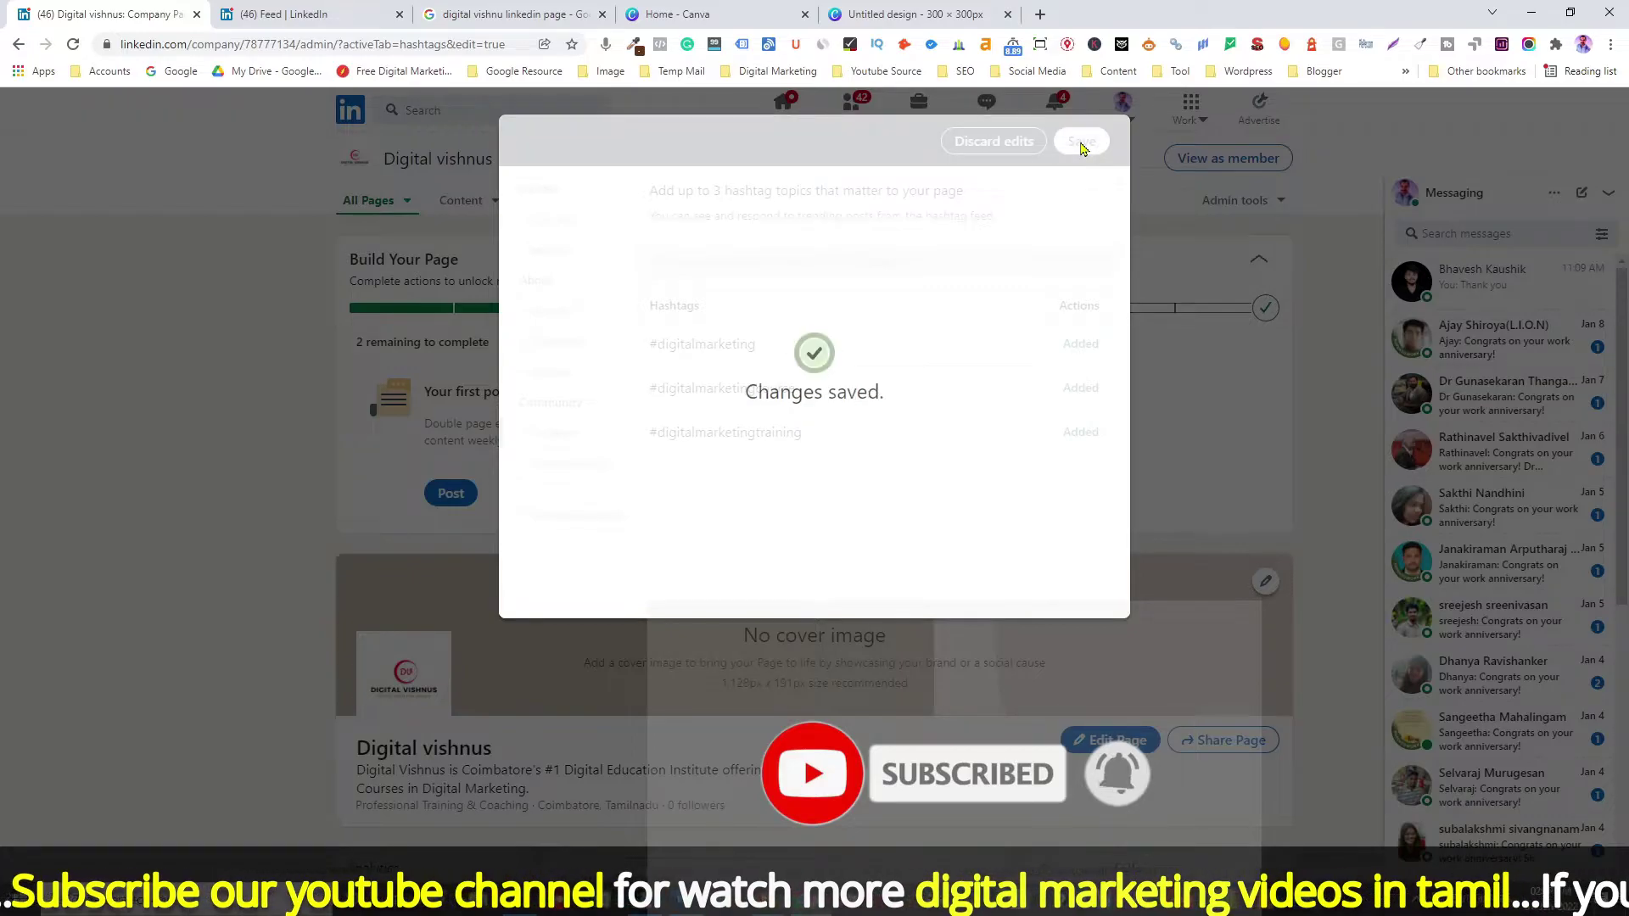
pyautogui.click(1101, 143)
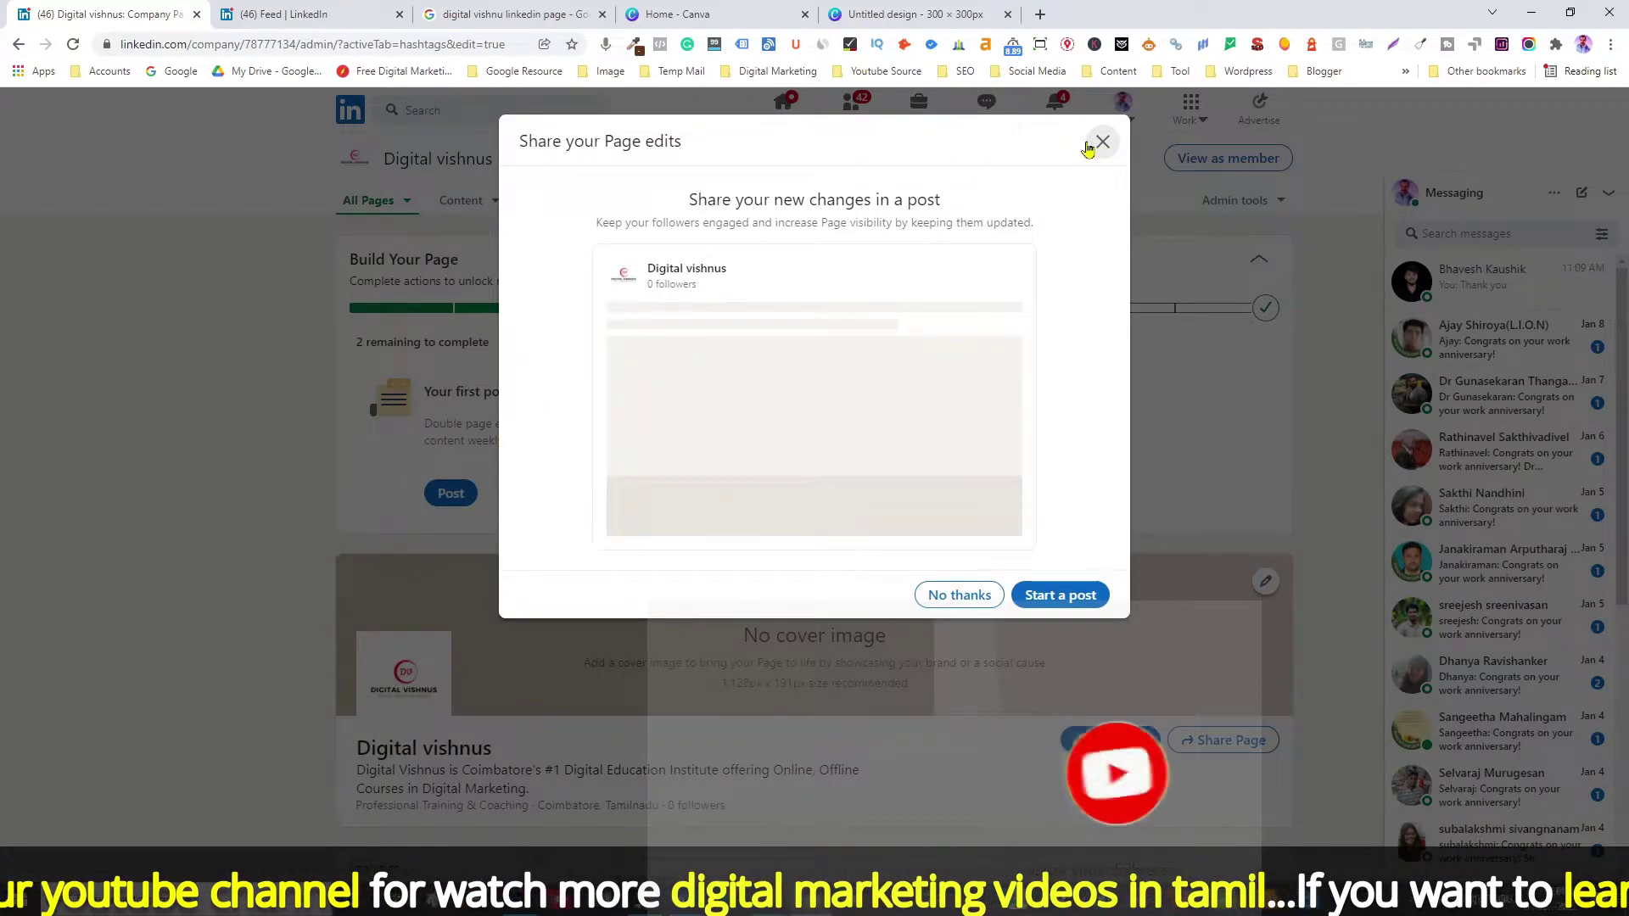
pyautogui.click(945, 596)
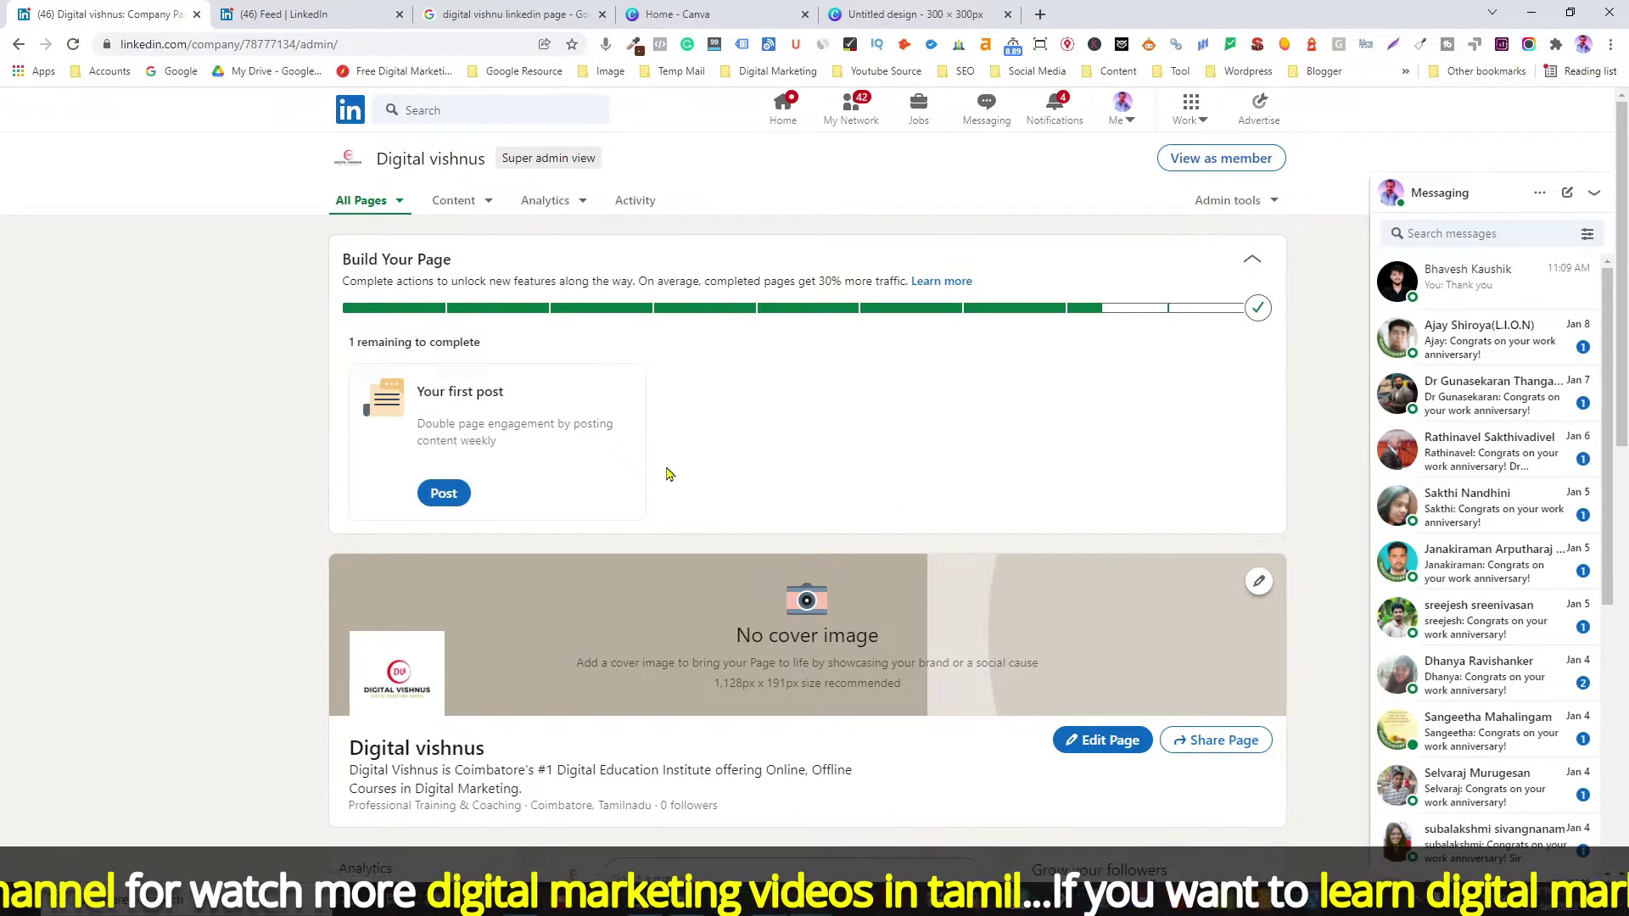
# Start the page's first post with the text "Are you looking for best Digital Marketing Course institute in Coimbatore?".
pyautogui.click(447, 499)
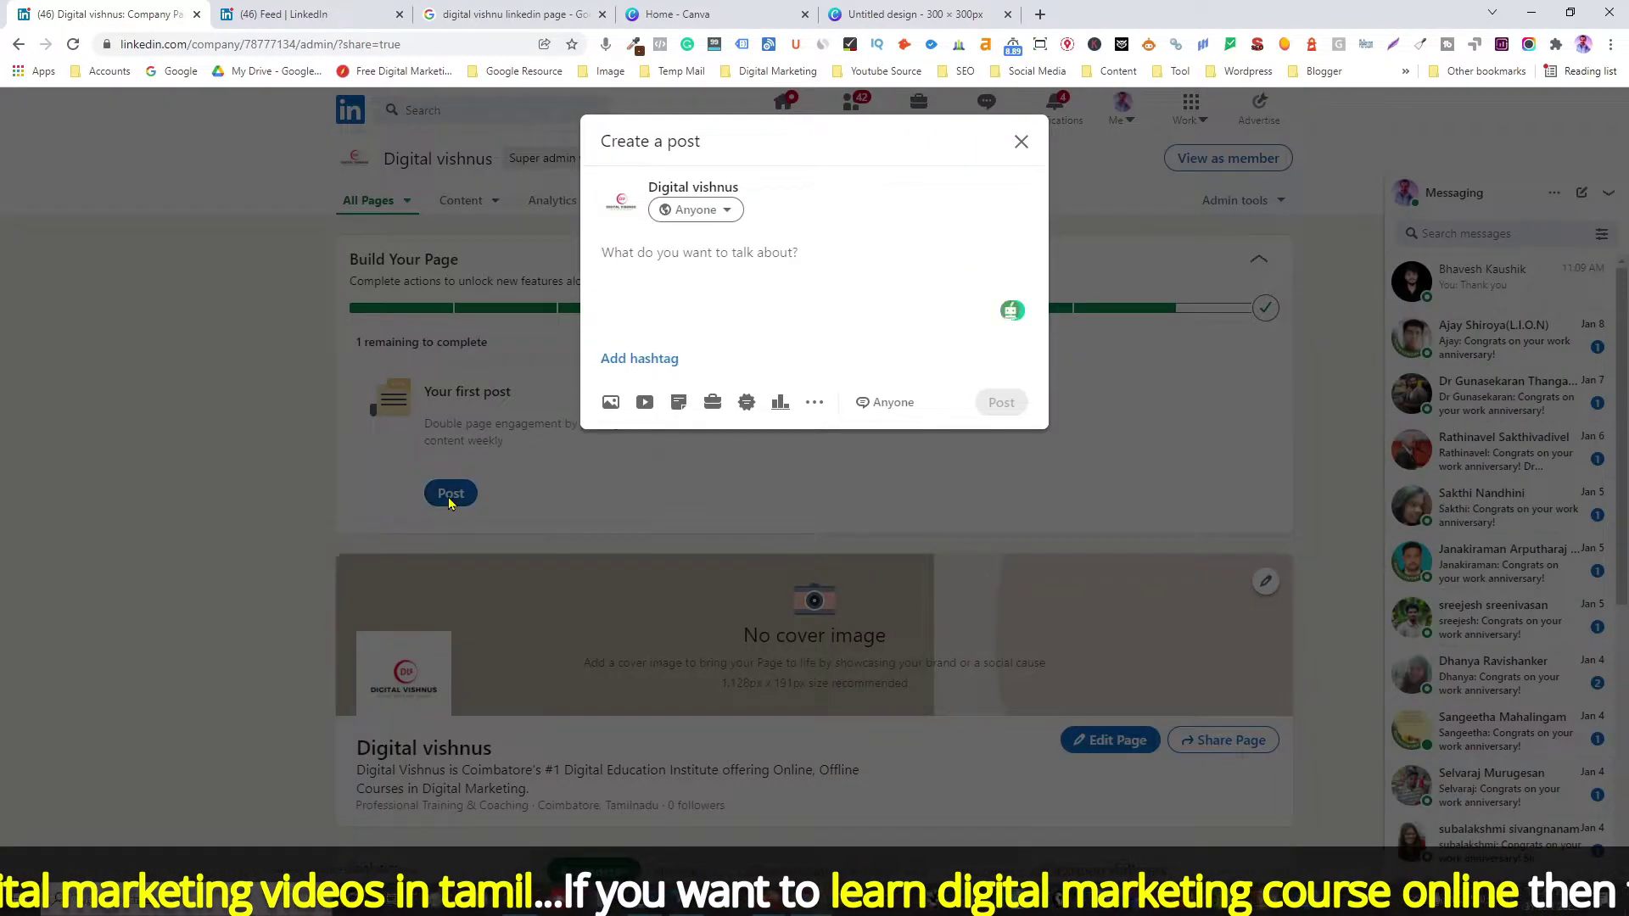
pyautogui.write('Are you lookin')
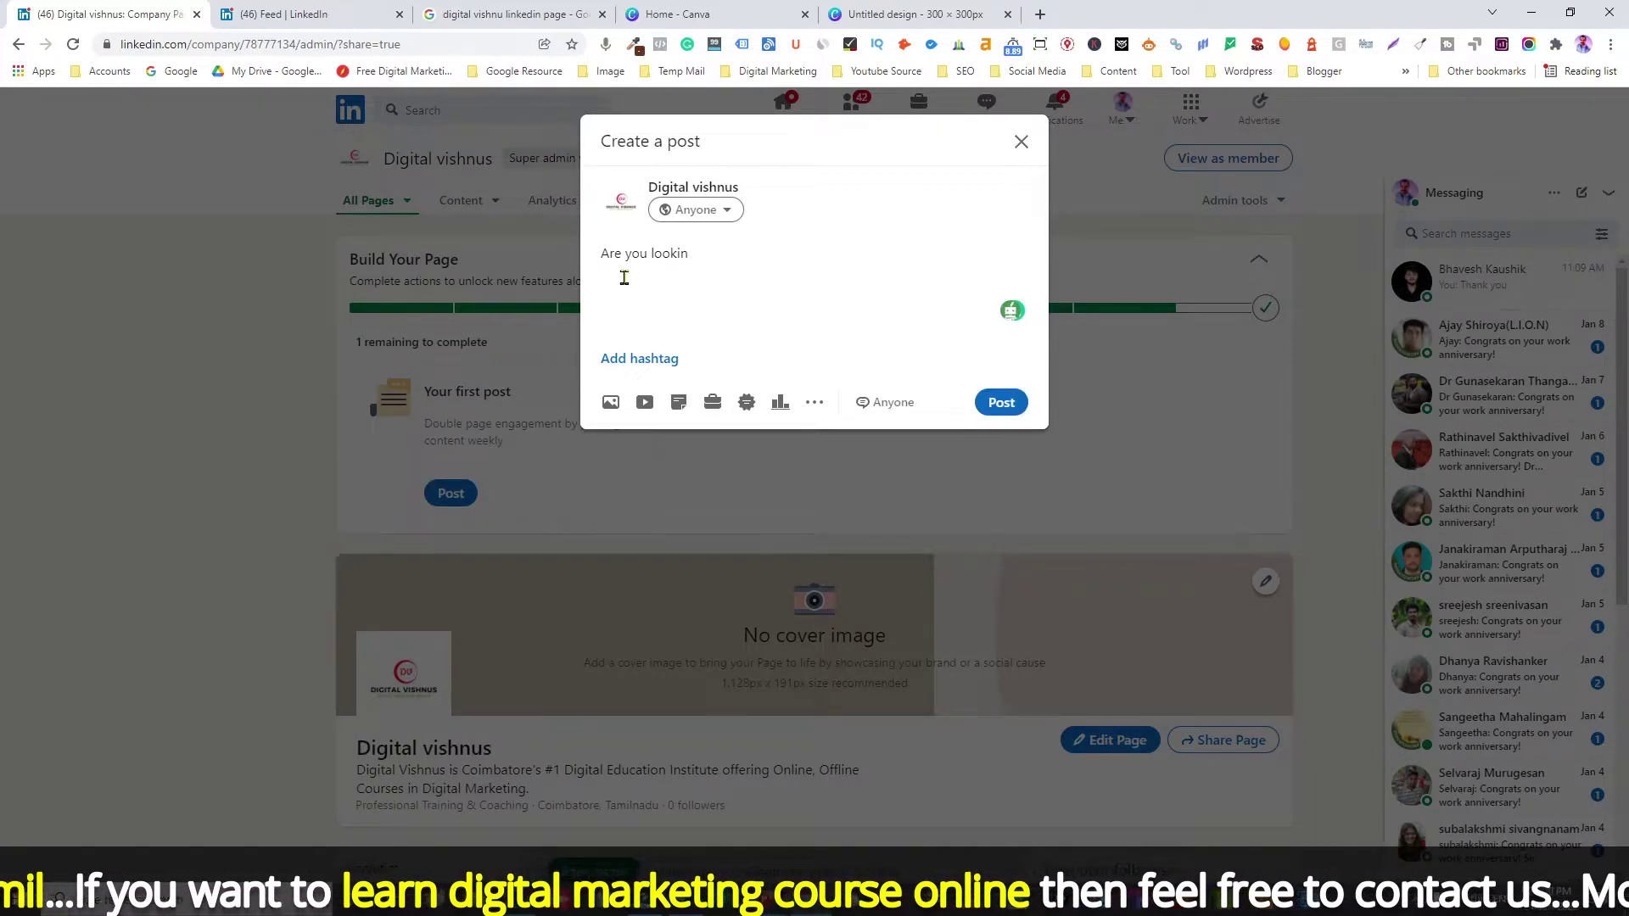
pyautogui.write('g for ')
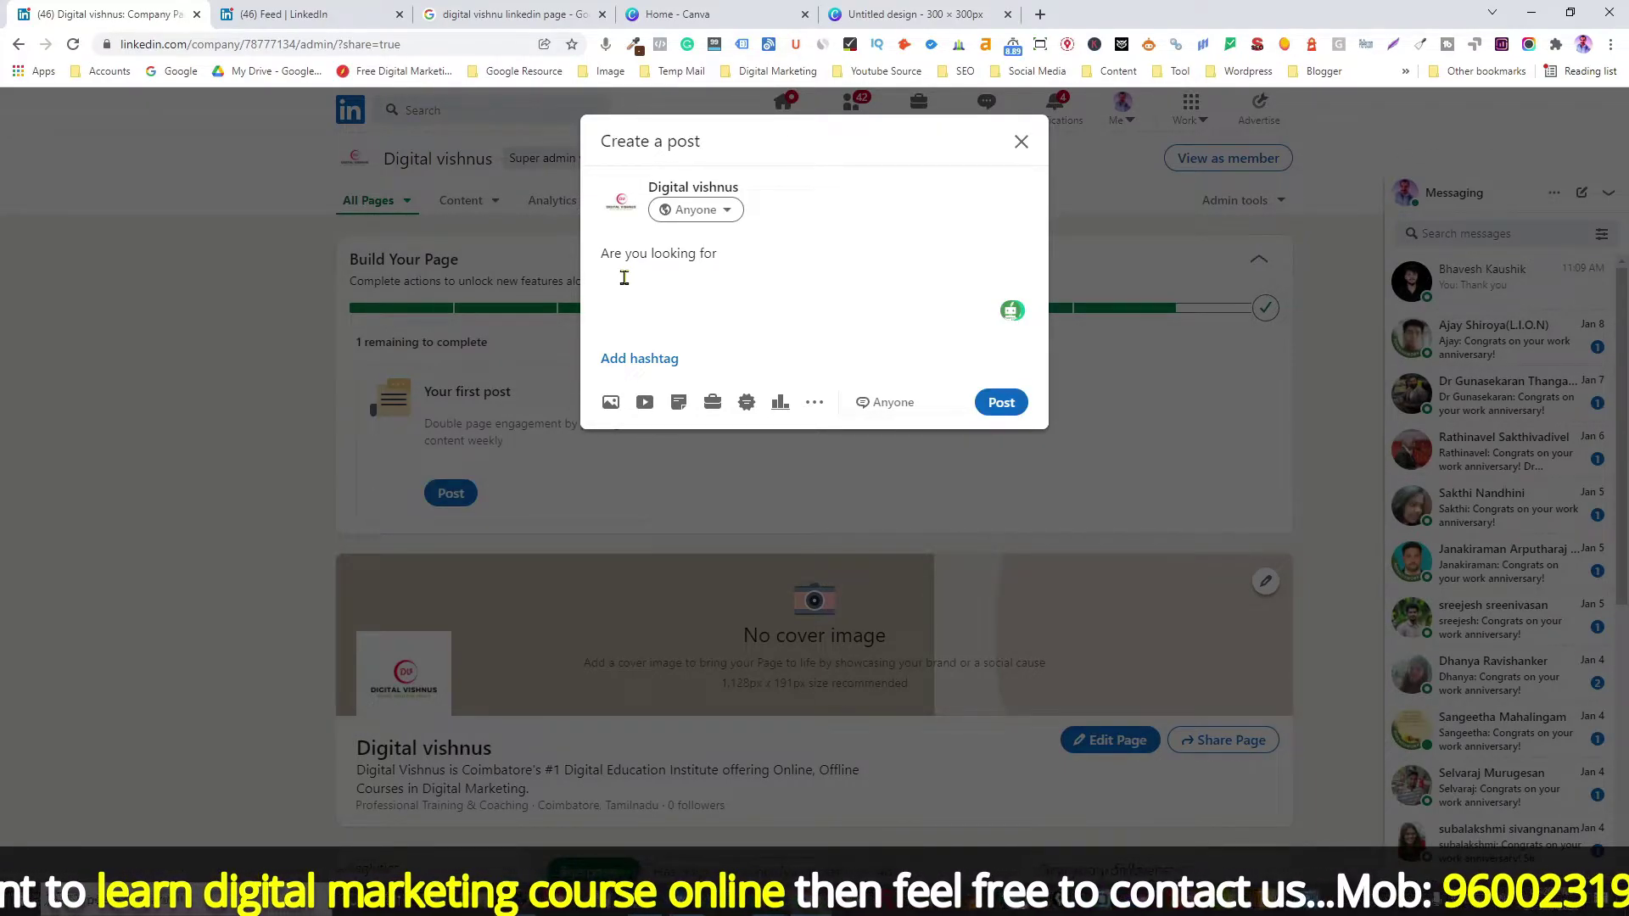
pyautogui.write('best Digi')
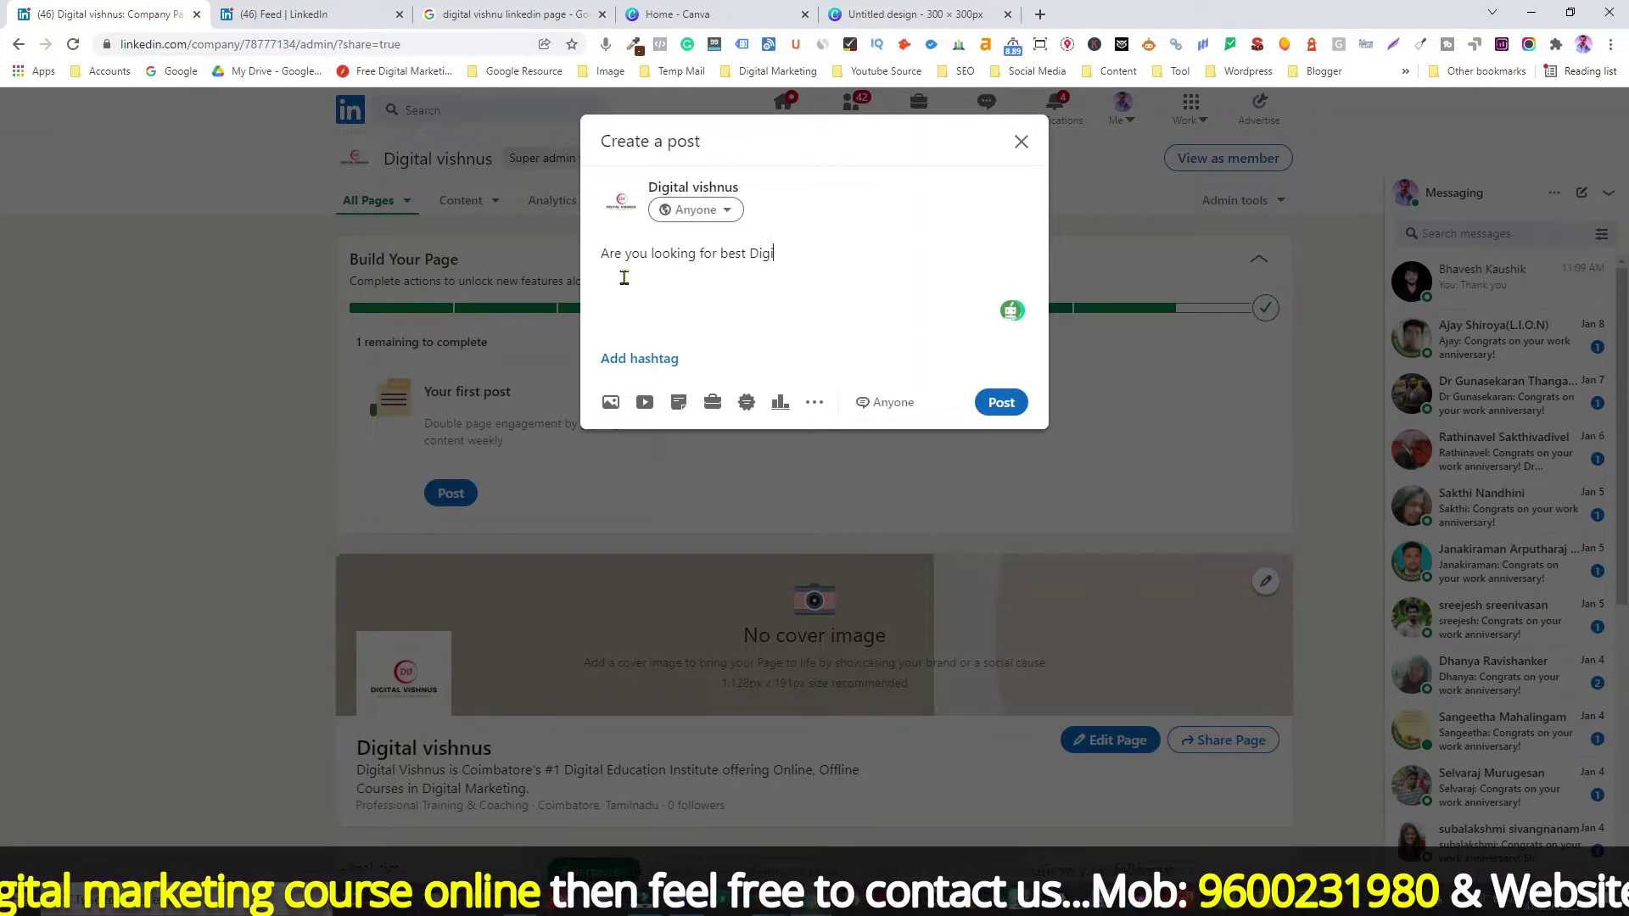
pyautogui.write('tal Marketin')
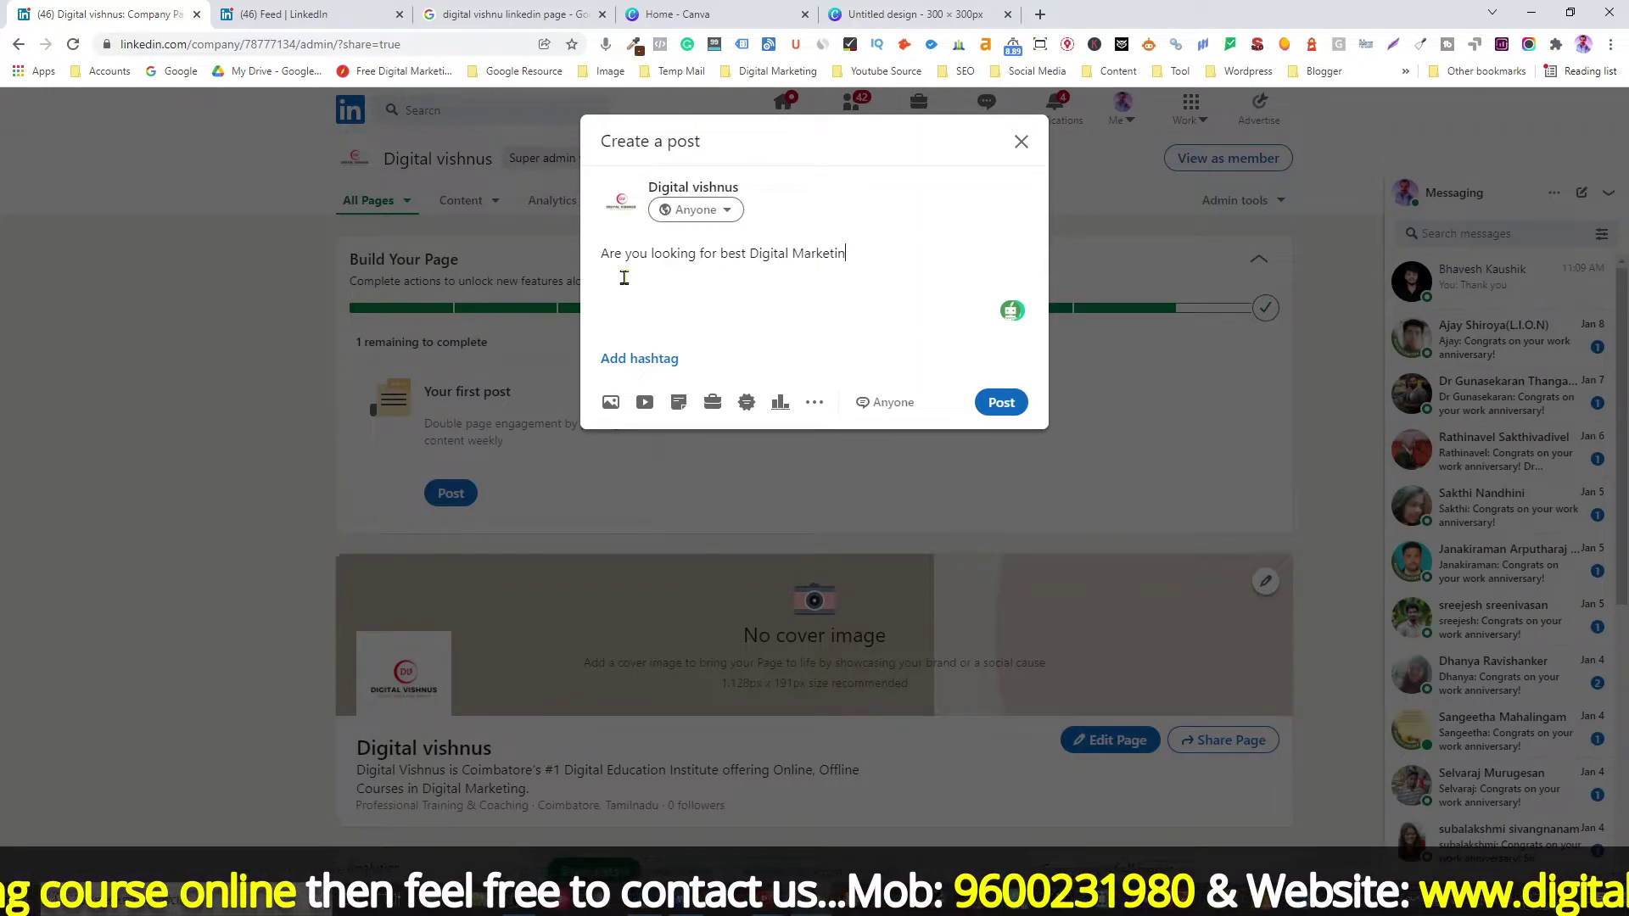
pyautogui.write('g Course in')
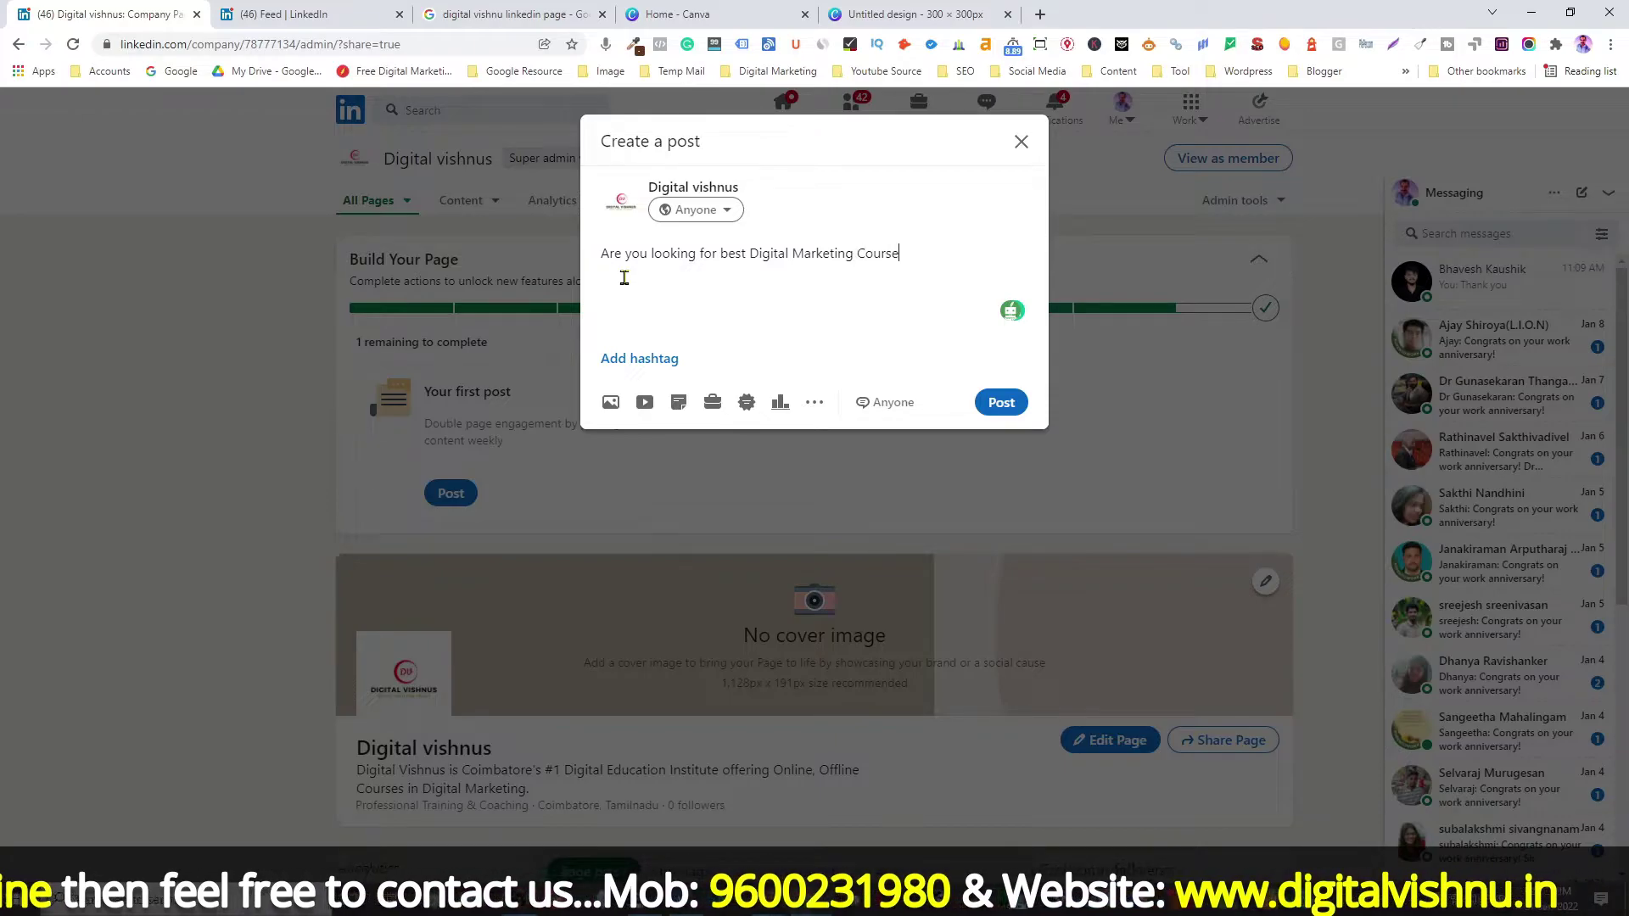
pyautogui.write('it')
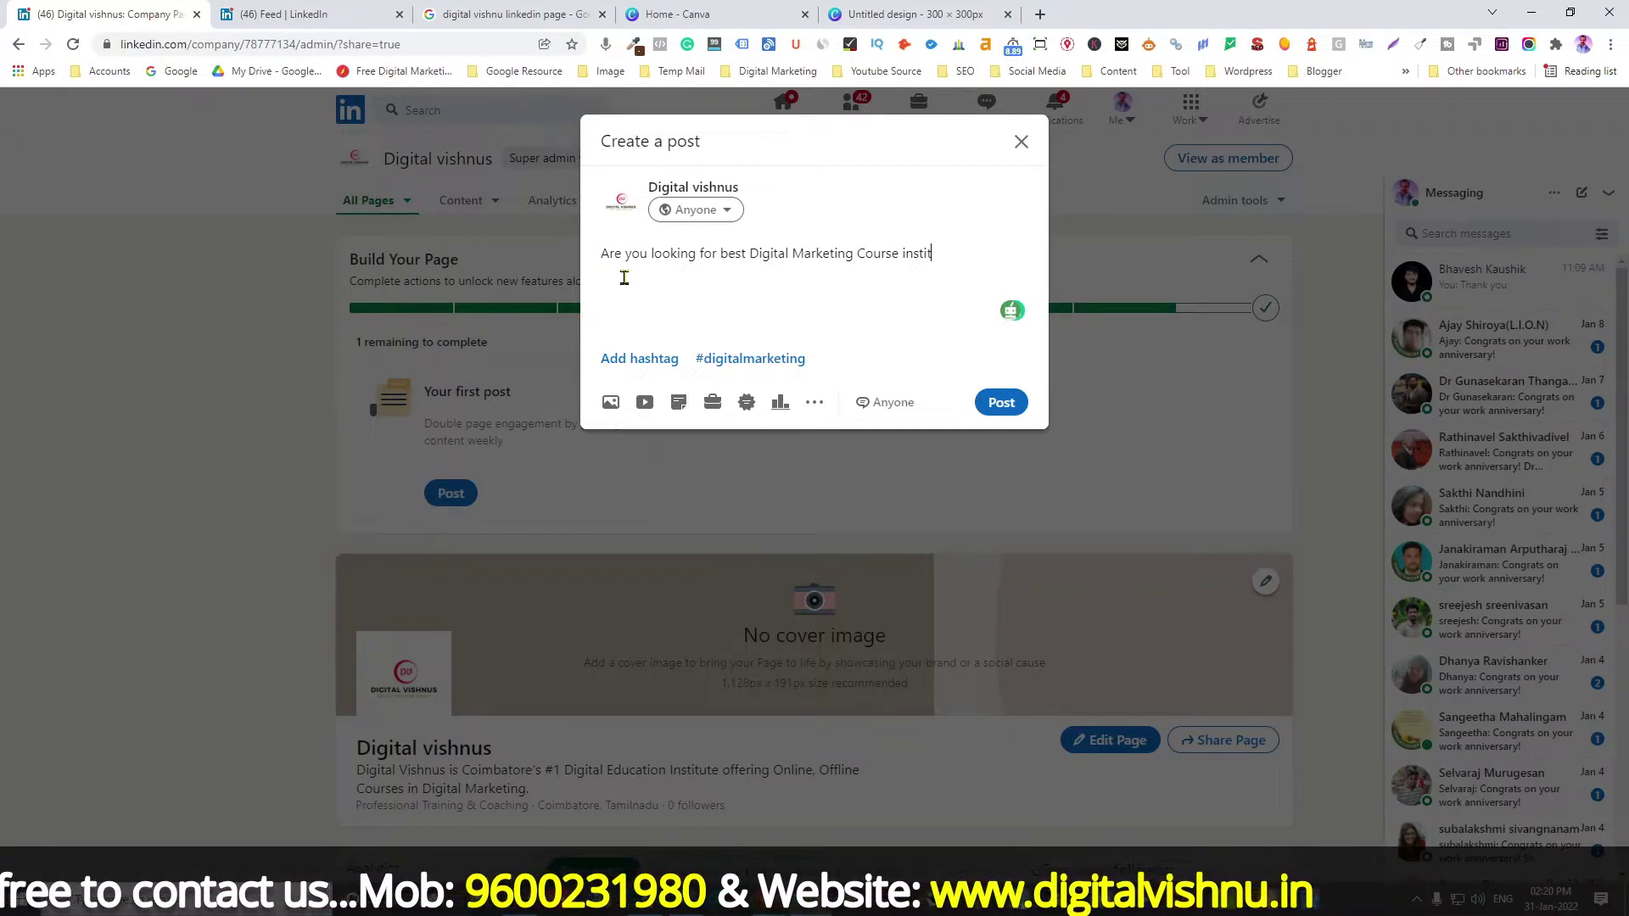
pyautogui.write('ute in C')
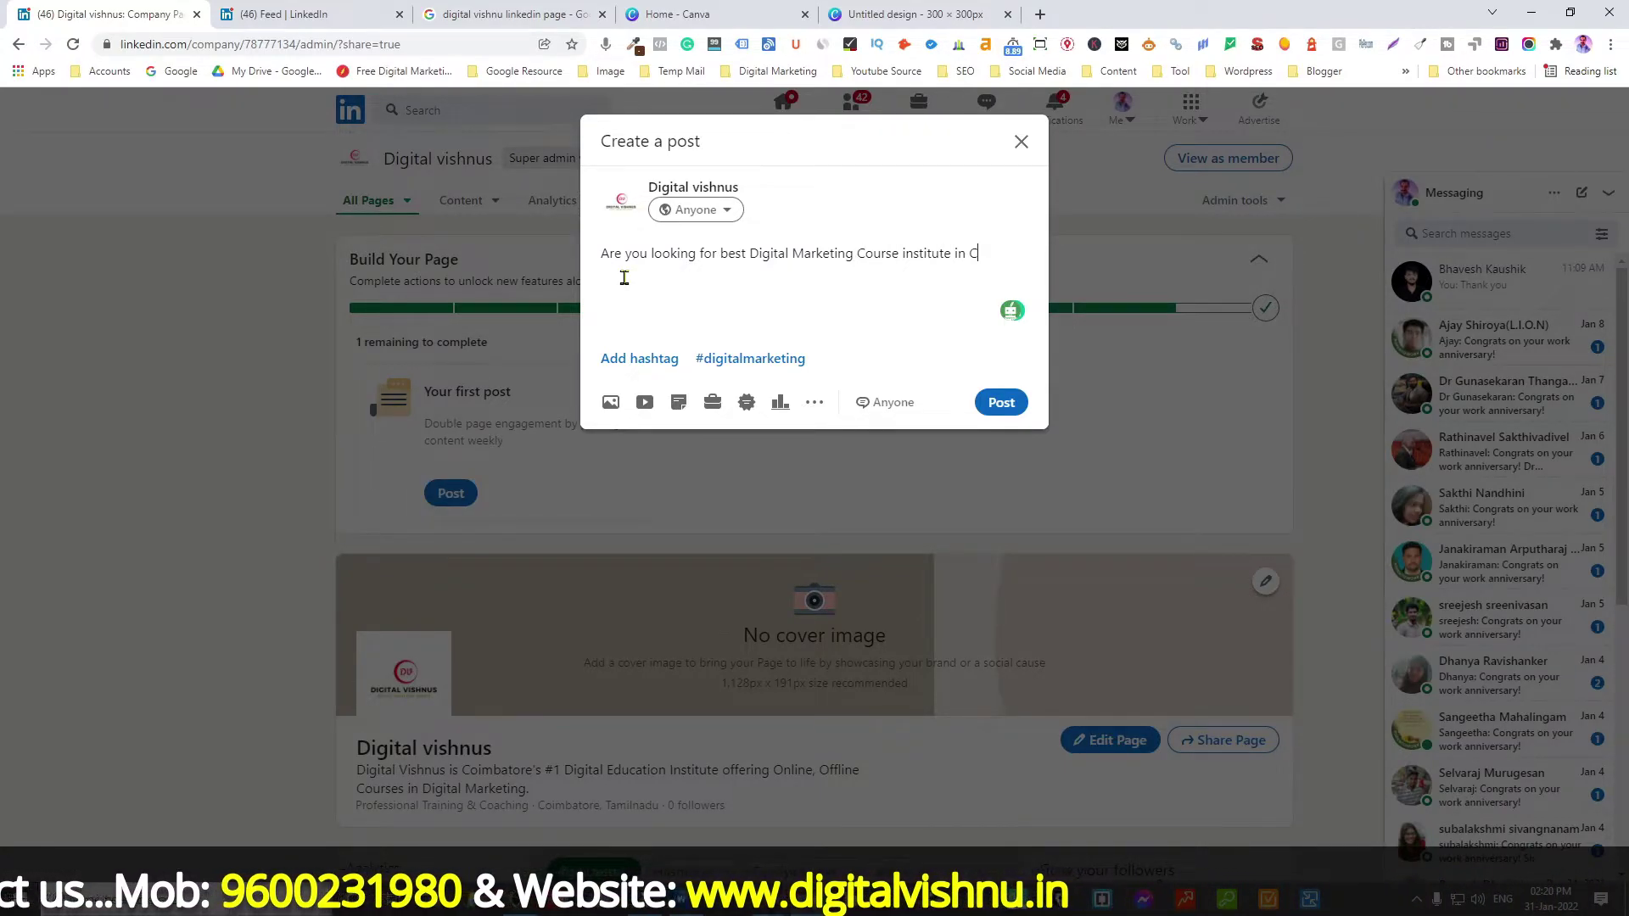
pyautogui.write('oimbatore?')
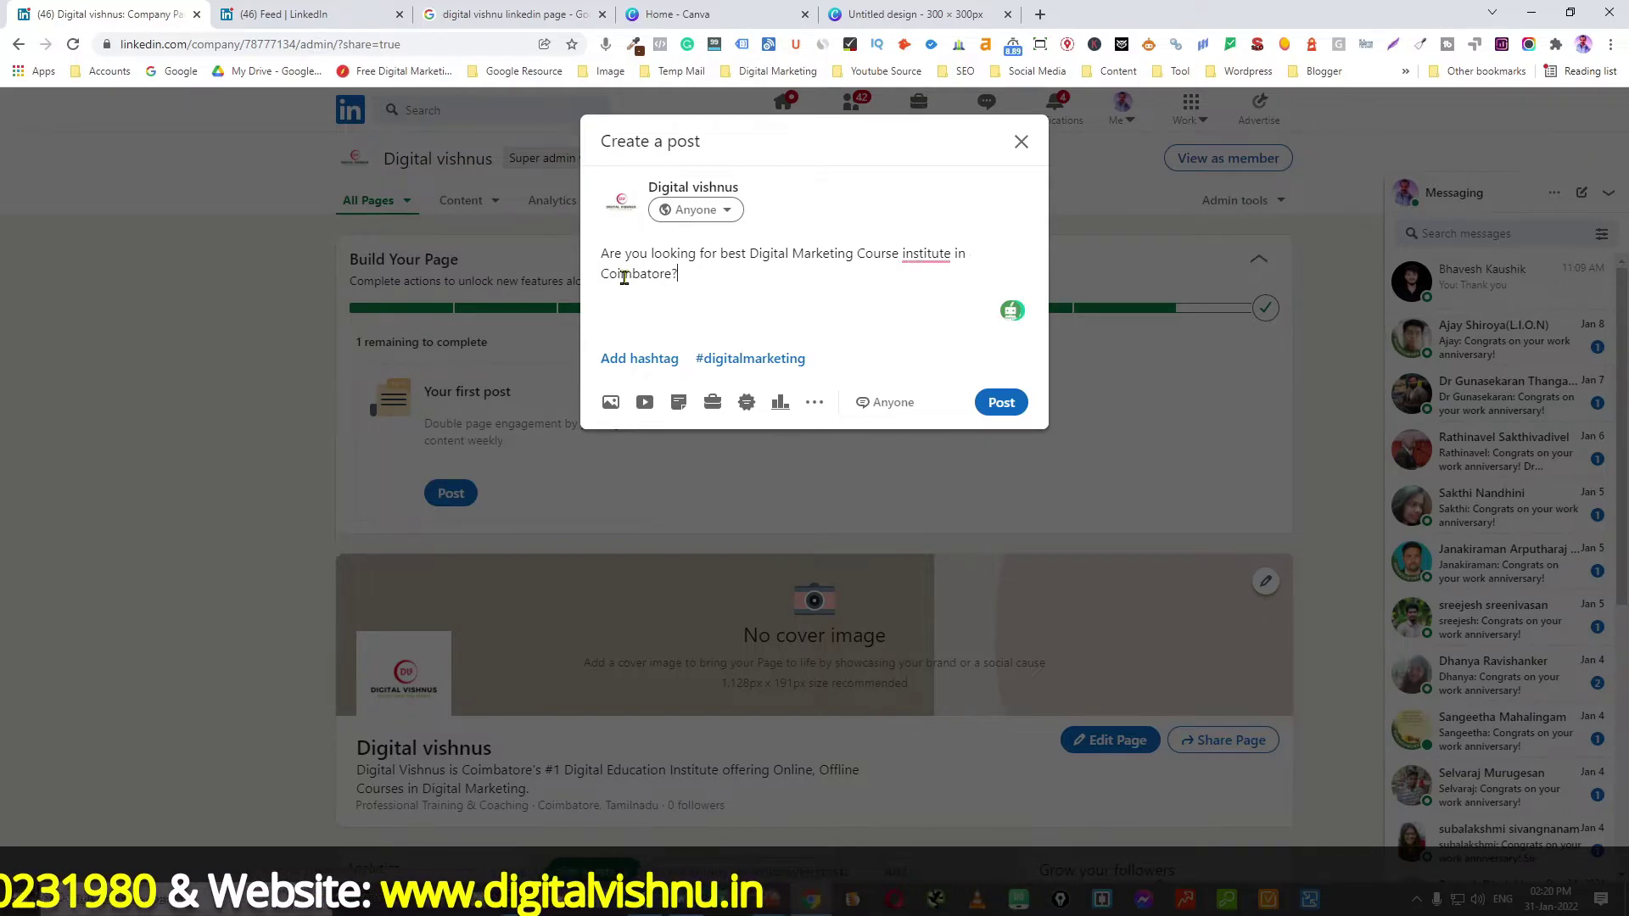
# Add a second line to the post reading "Digital Vishnu is the No.1 Digital Marketing Course in Coimbatore.".
pyautogui.press('Return')
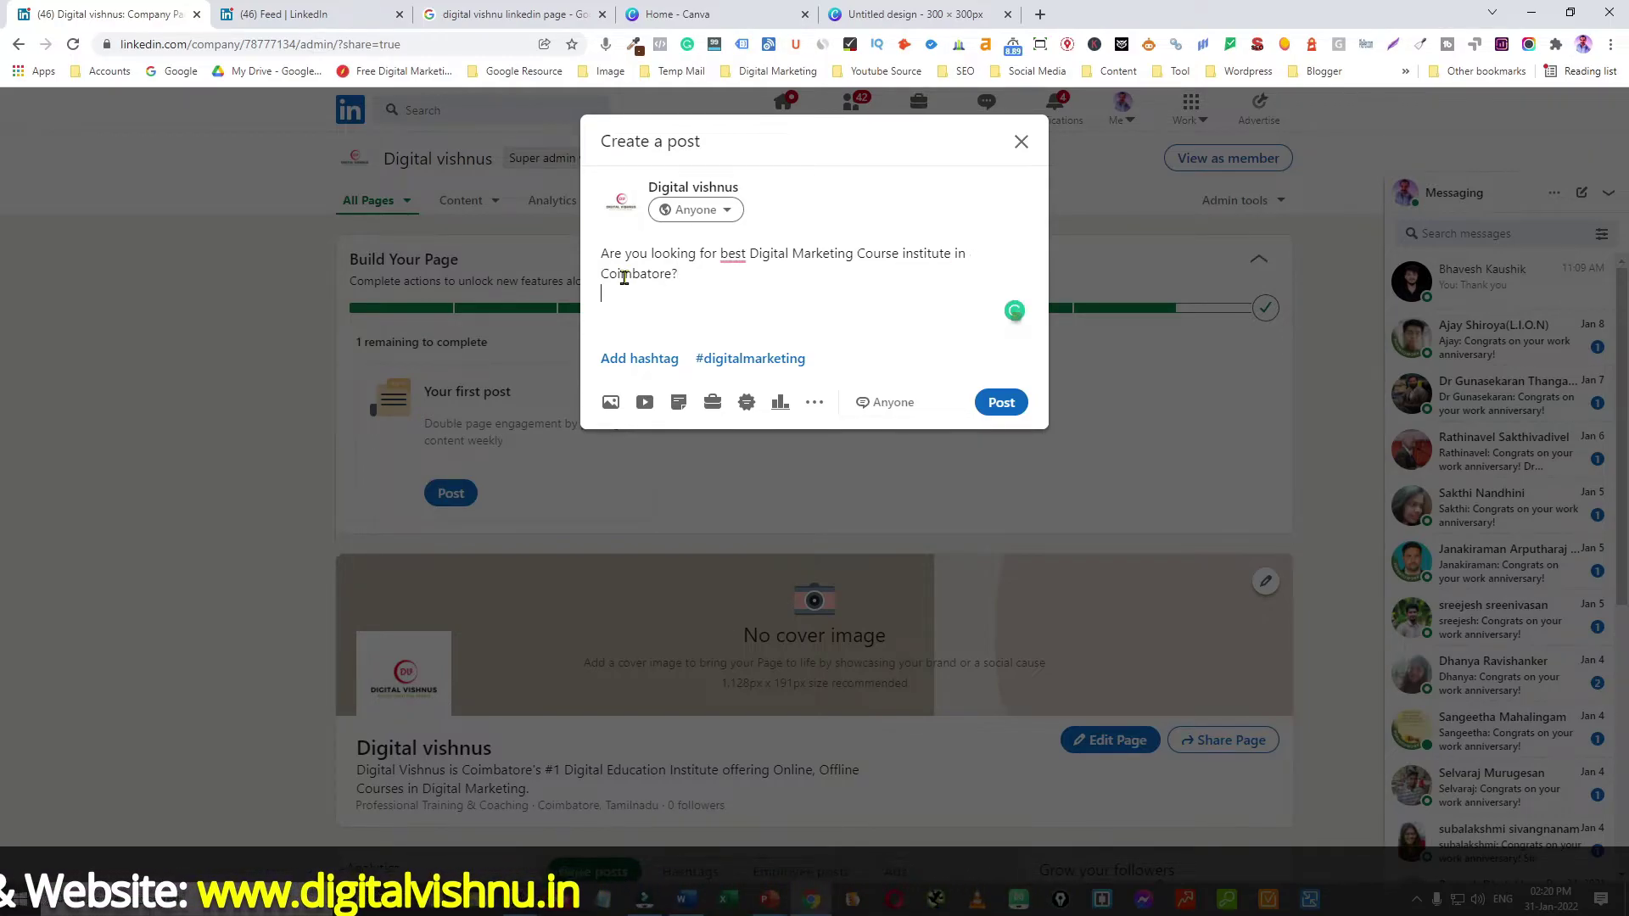
pyautogui.write('Digital Vi')
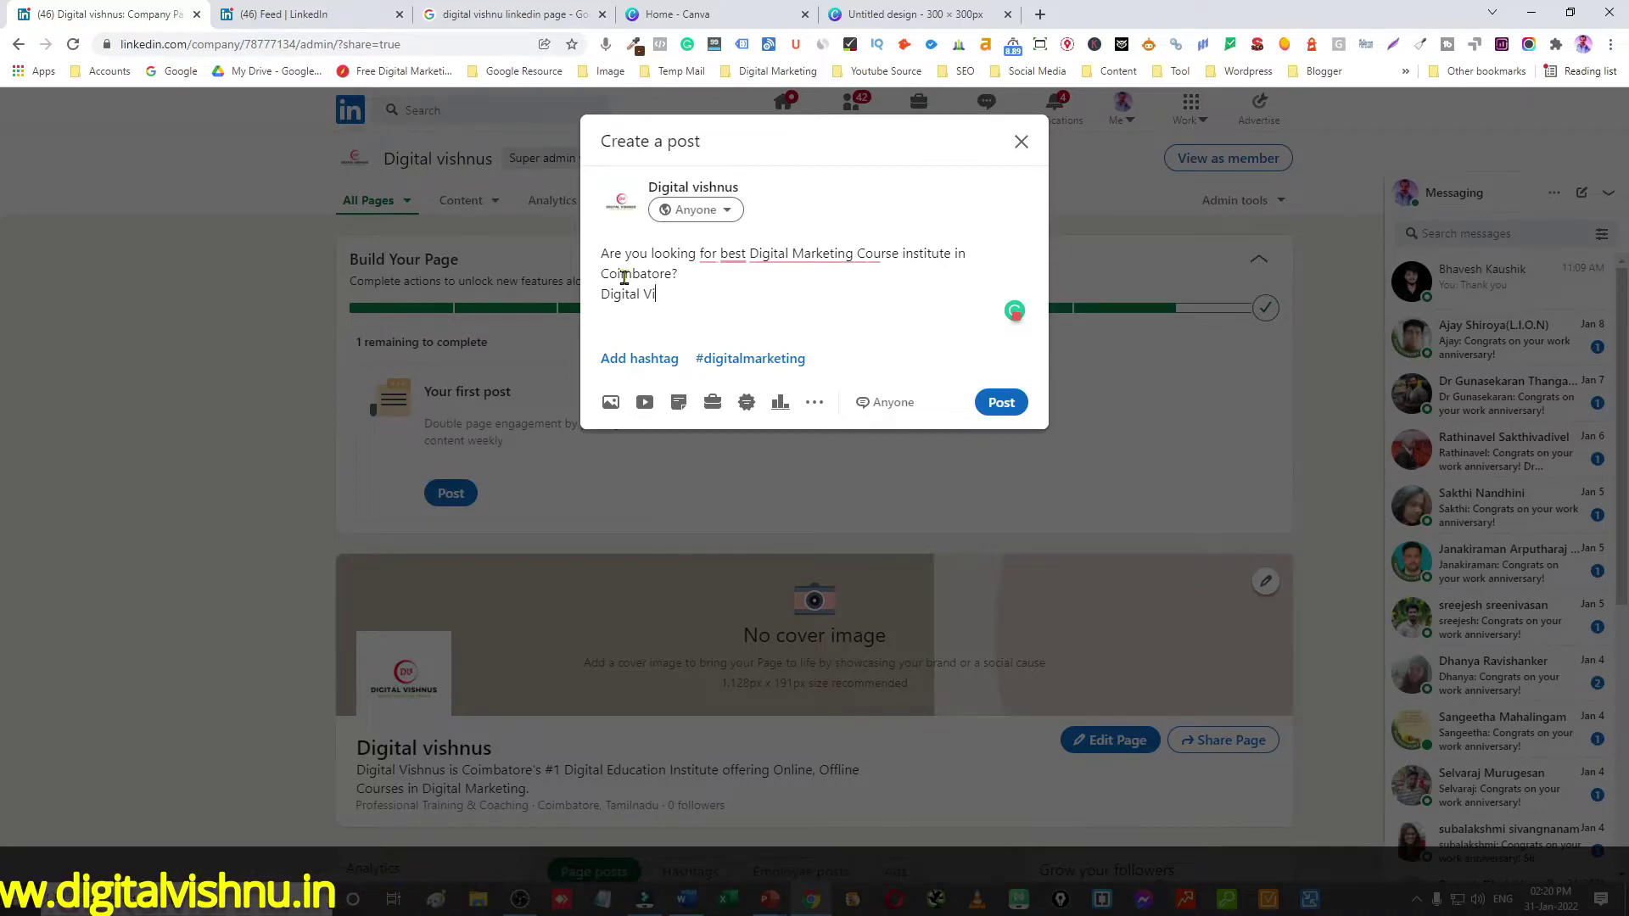
pyautogui.write('shnu is the No')
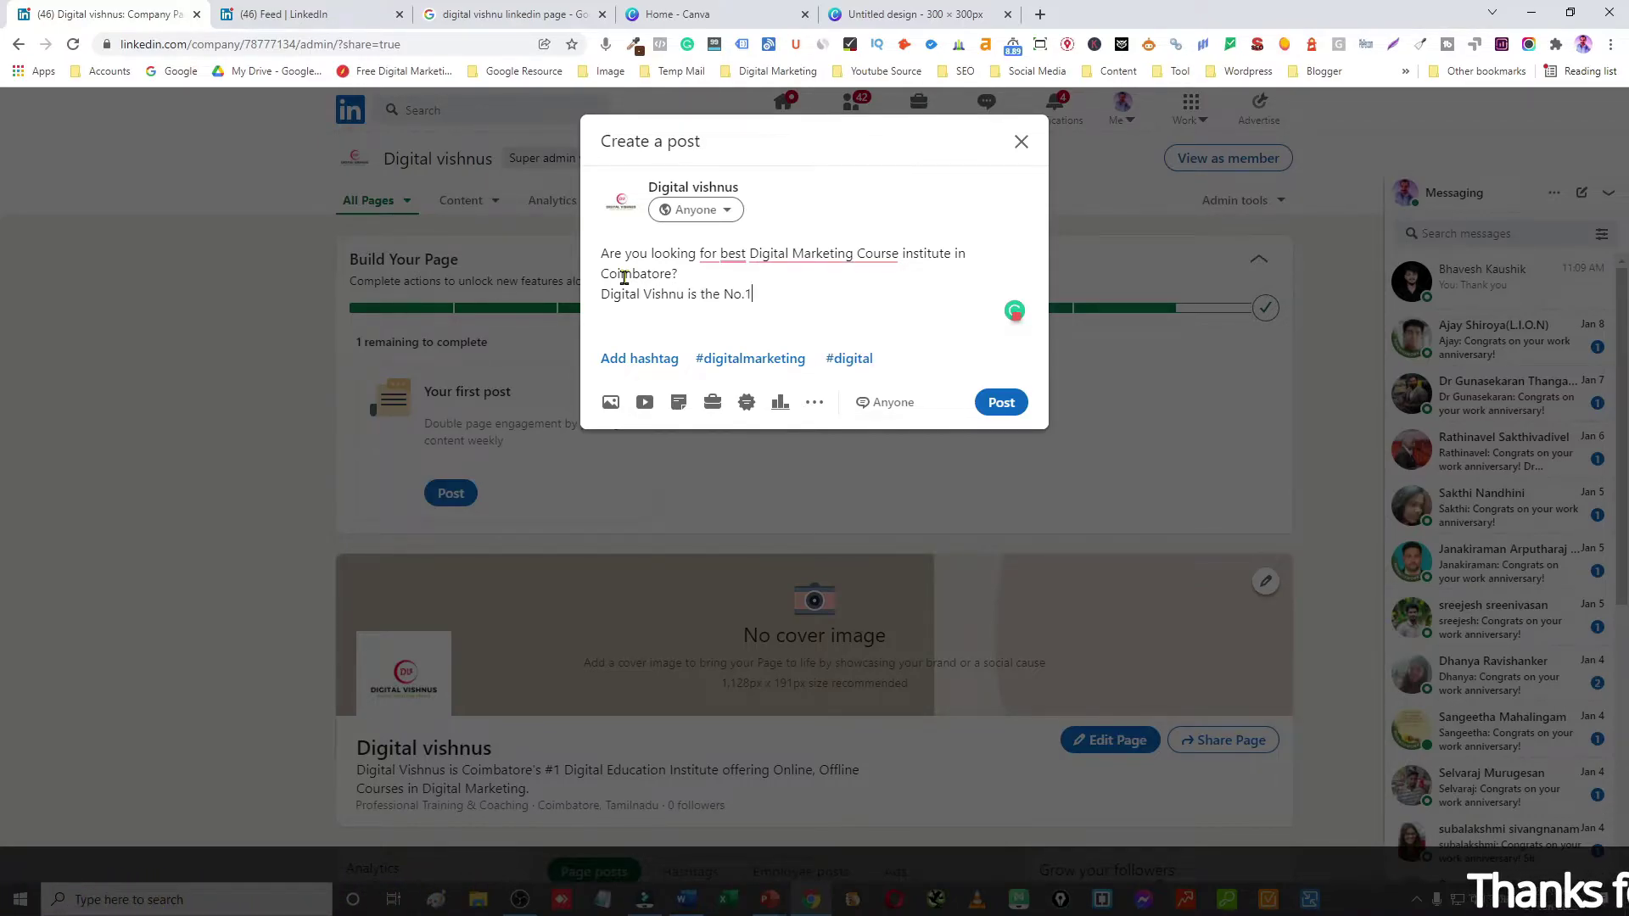
pyautogui.write('.1 ')
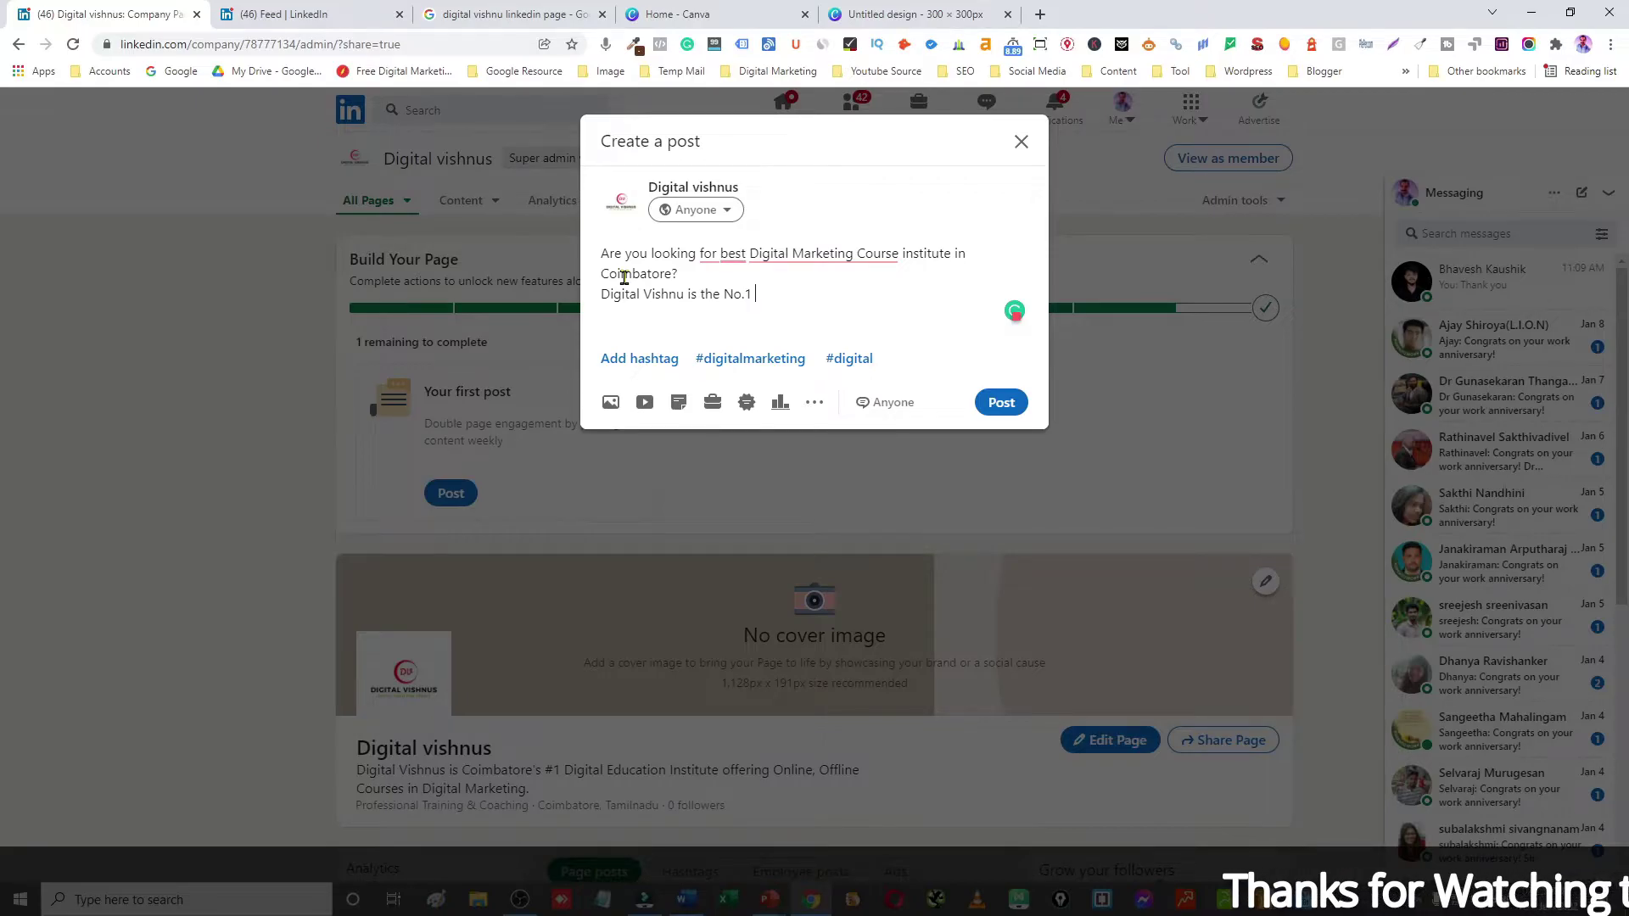
pyautogui.write('Digita')
pyautogui.write('l M')
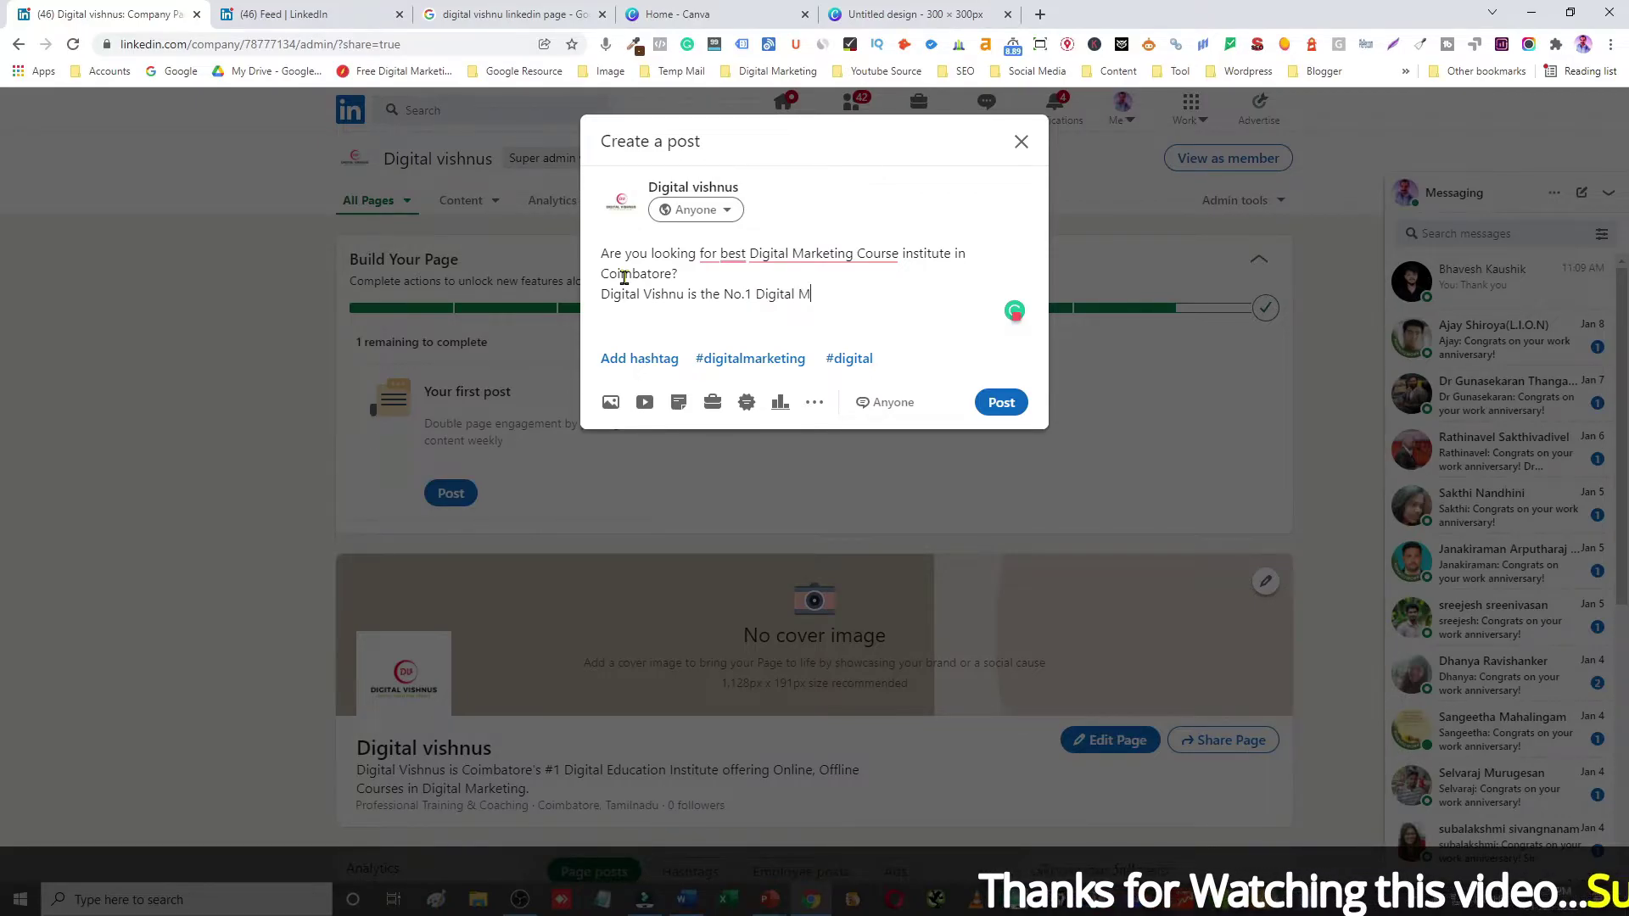
pyautogui.write('arketing Cou')
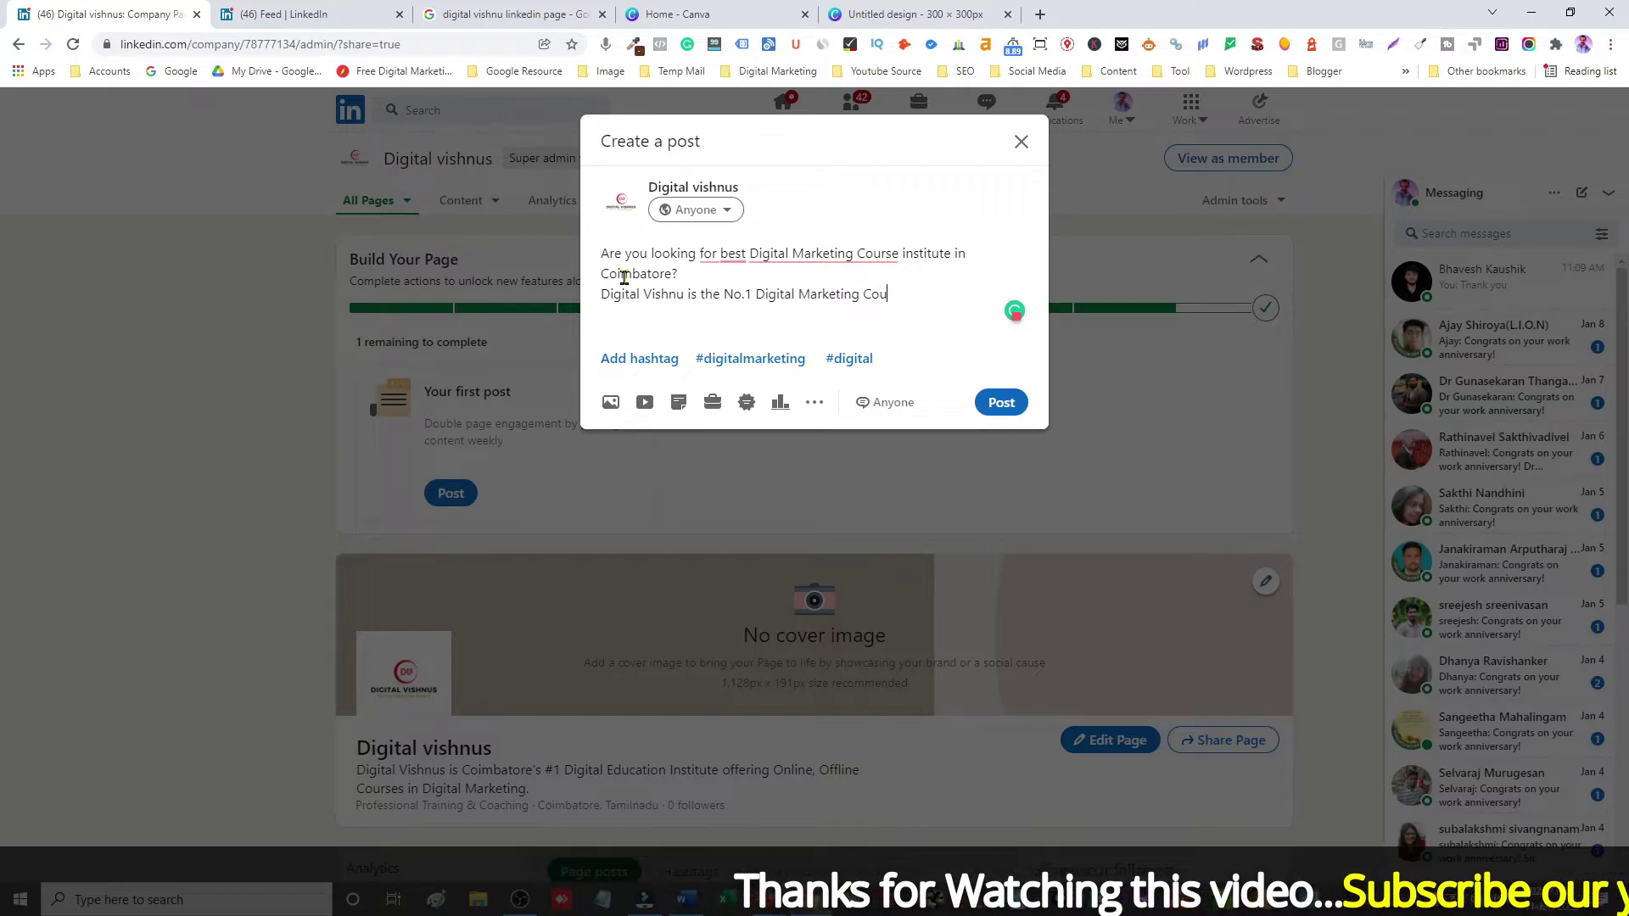
pyautogui.write('rse in ')
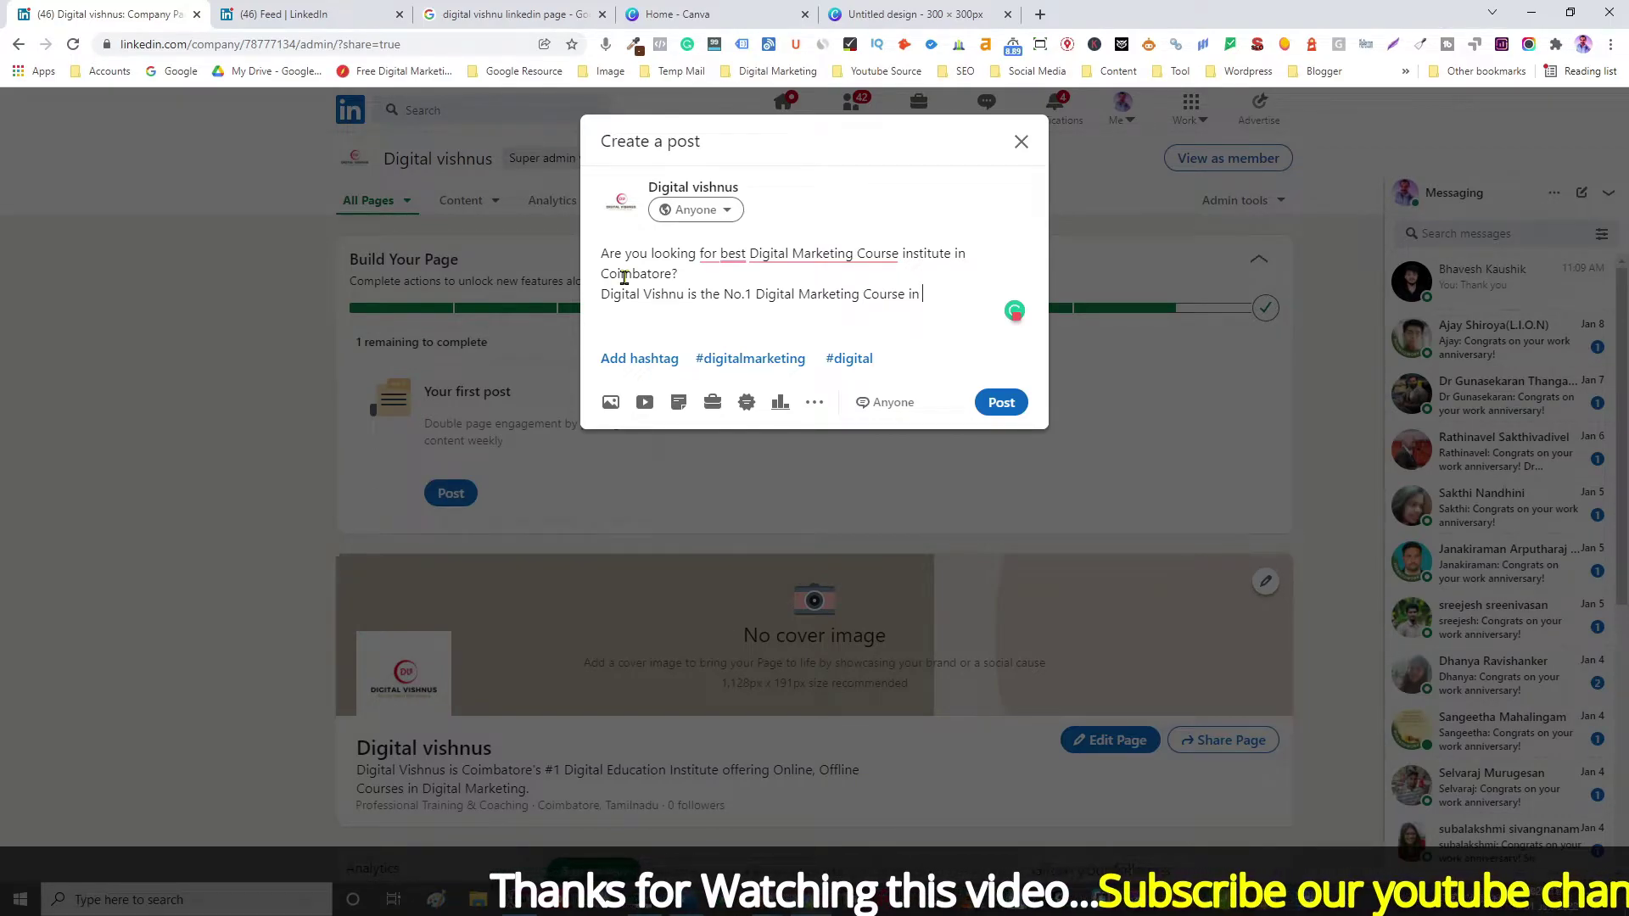
pyautogui.write('Coimbator')
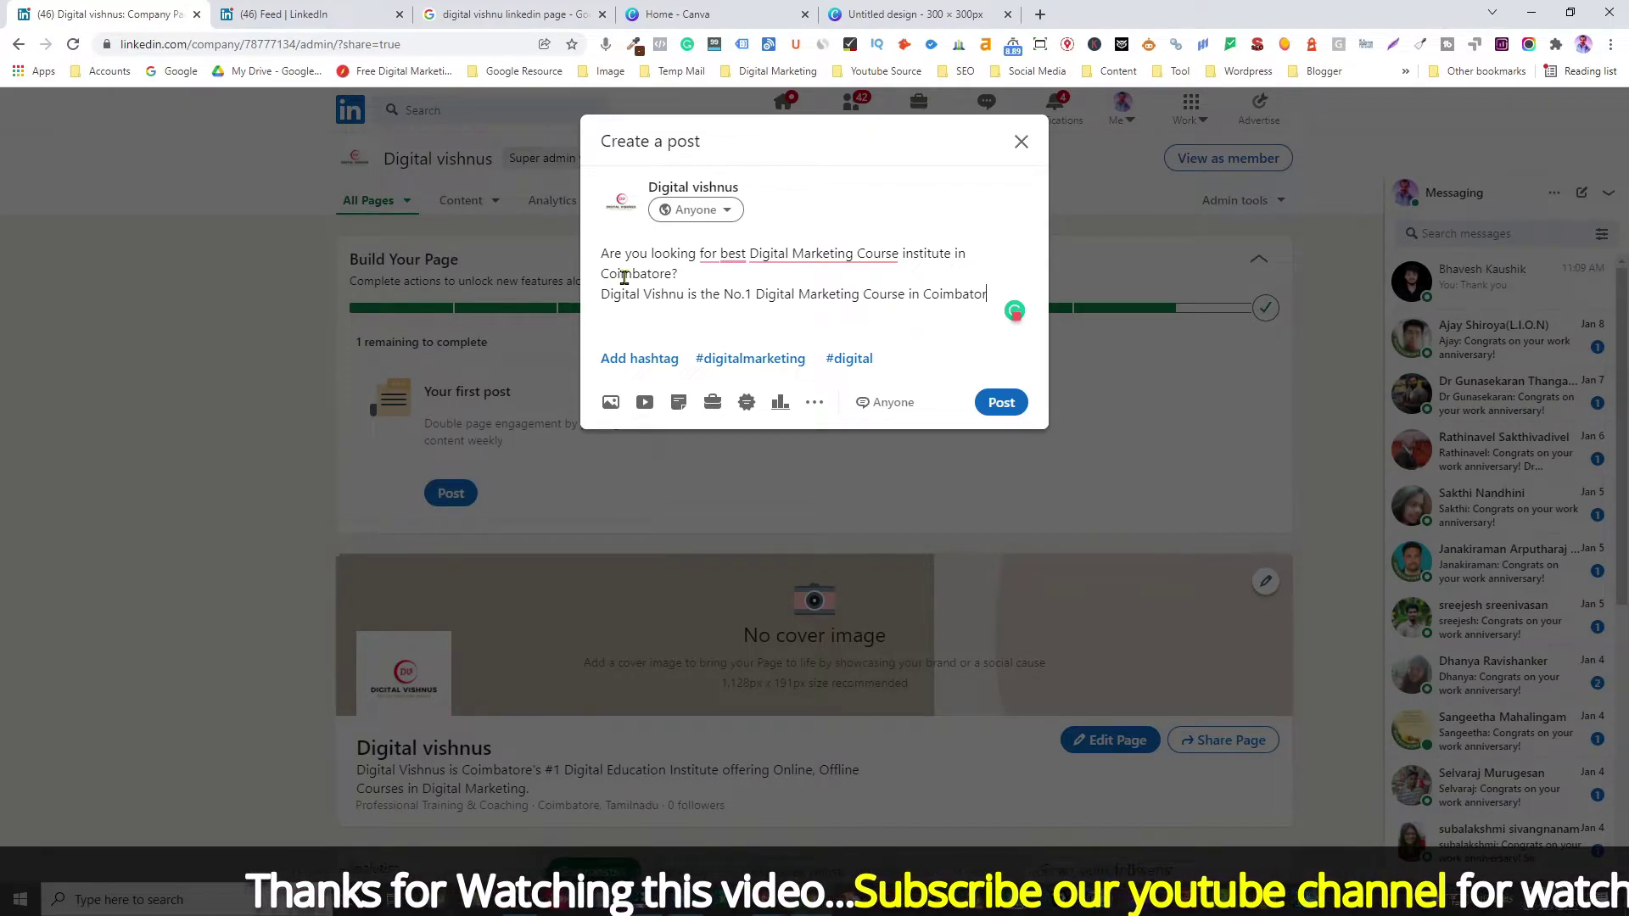
pyautogui.write('e. We')
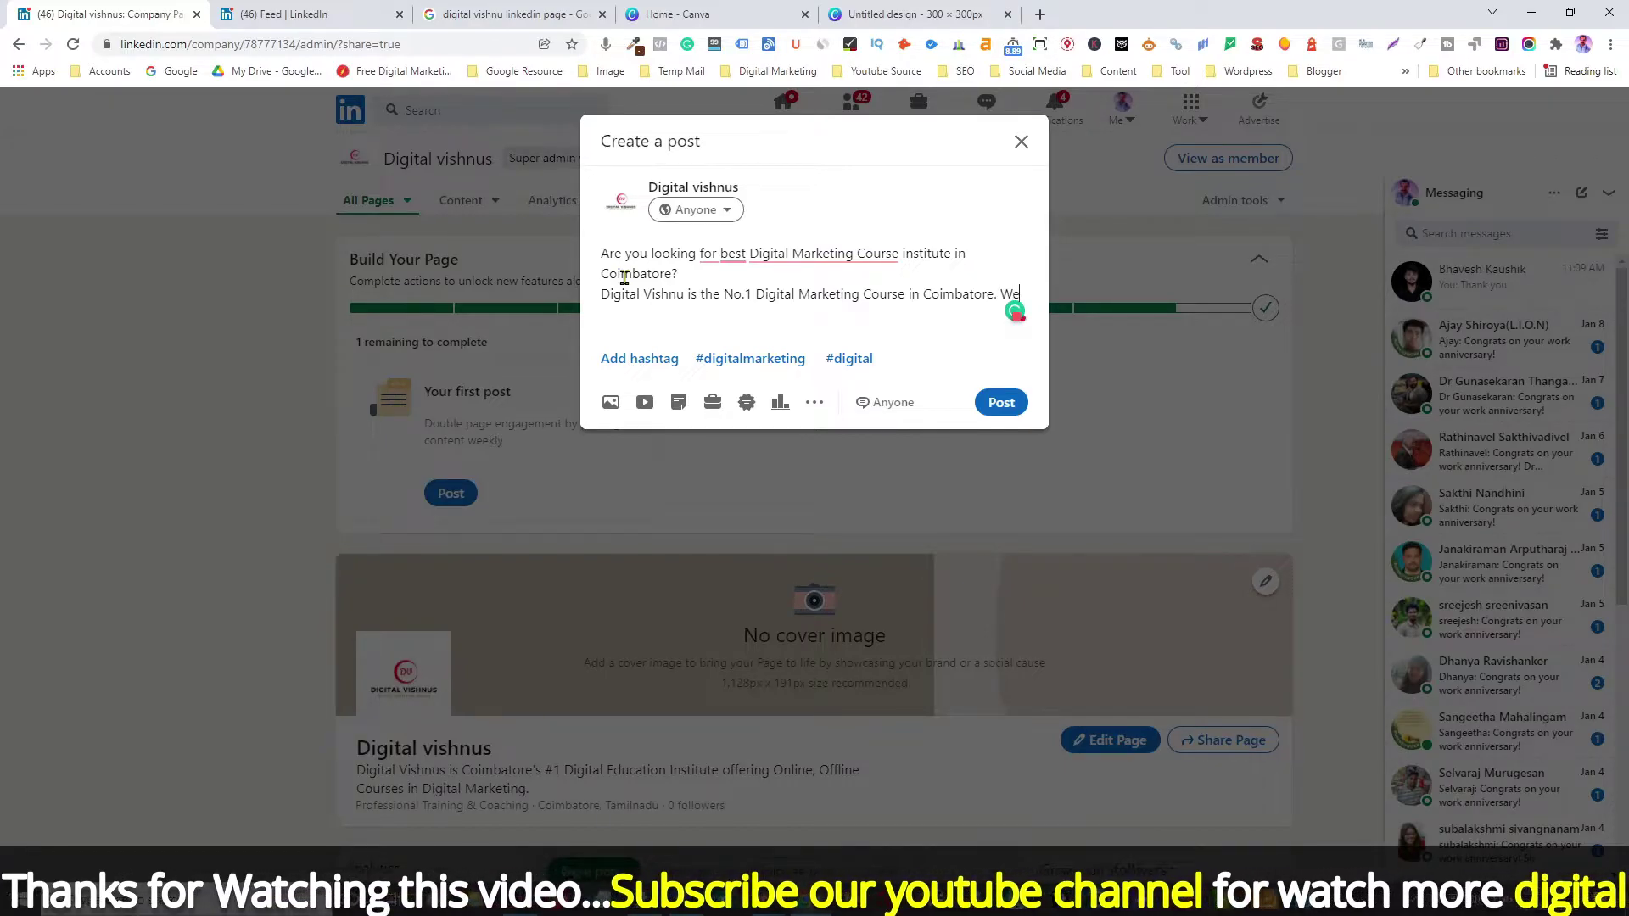
# Continue the post with "We are offering advanced digital marketing training to college students".
pyautogui.write(' are o')
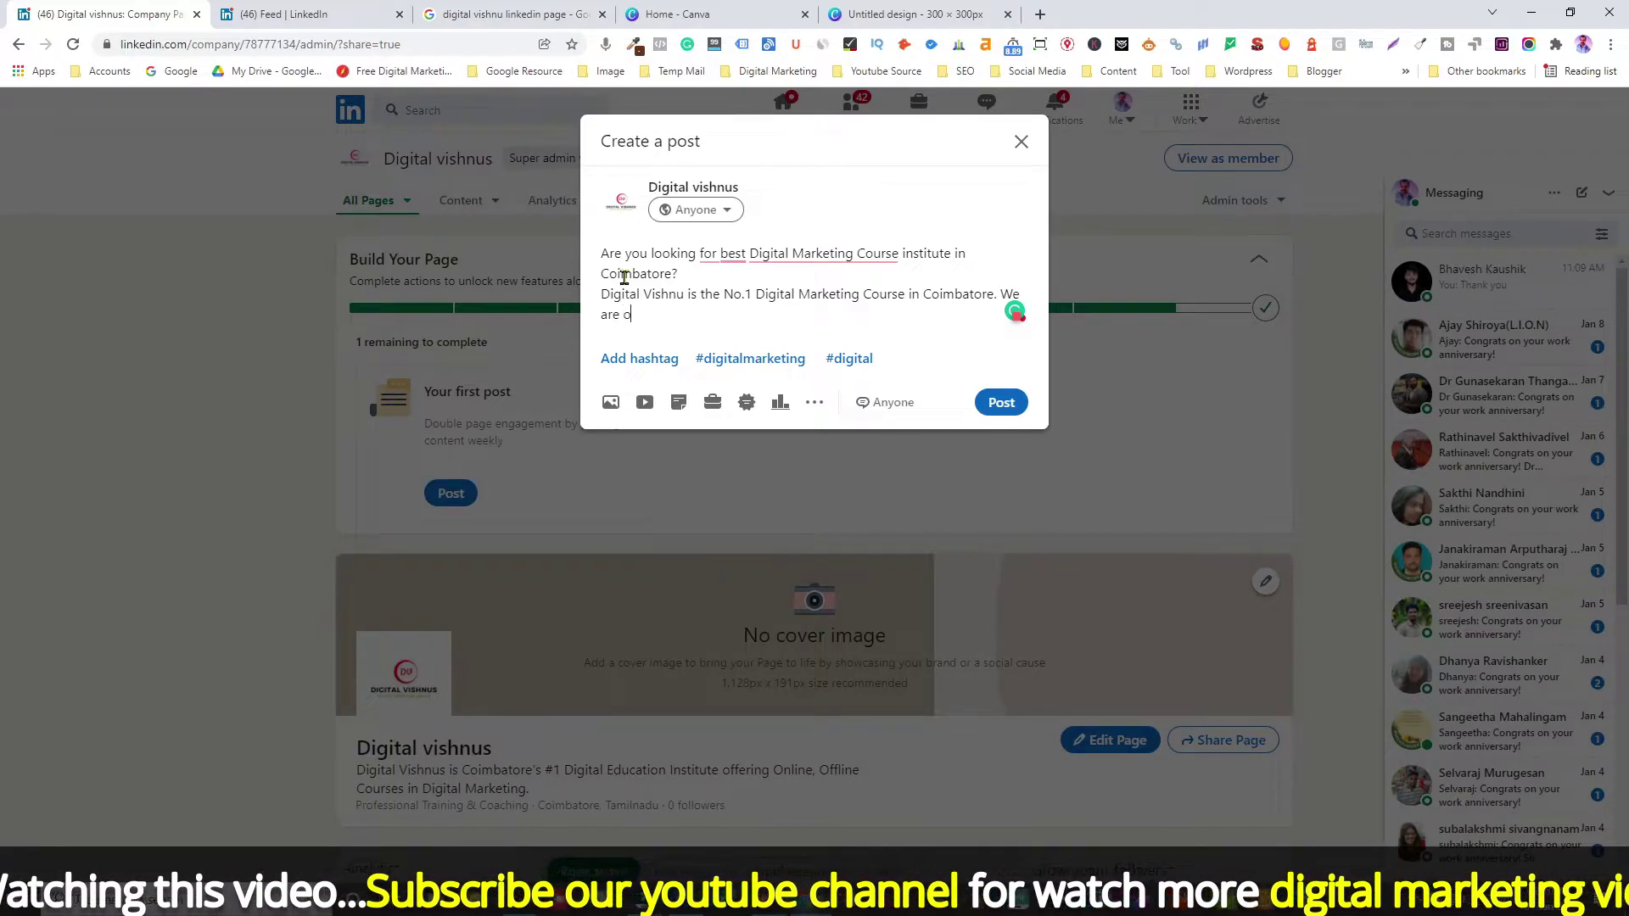
pyautogui.write('ffering o')
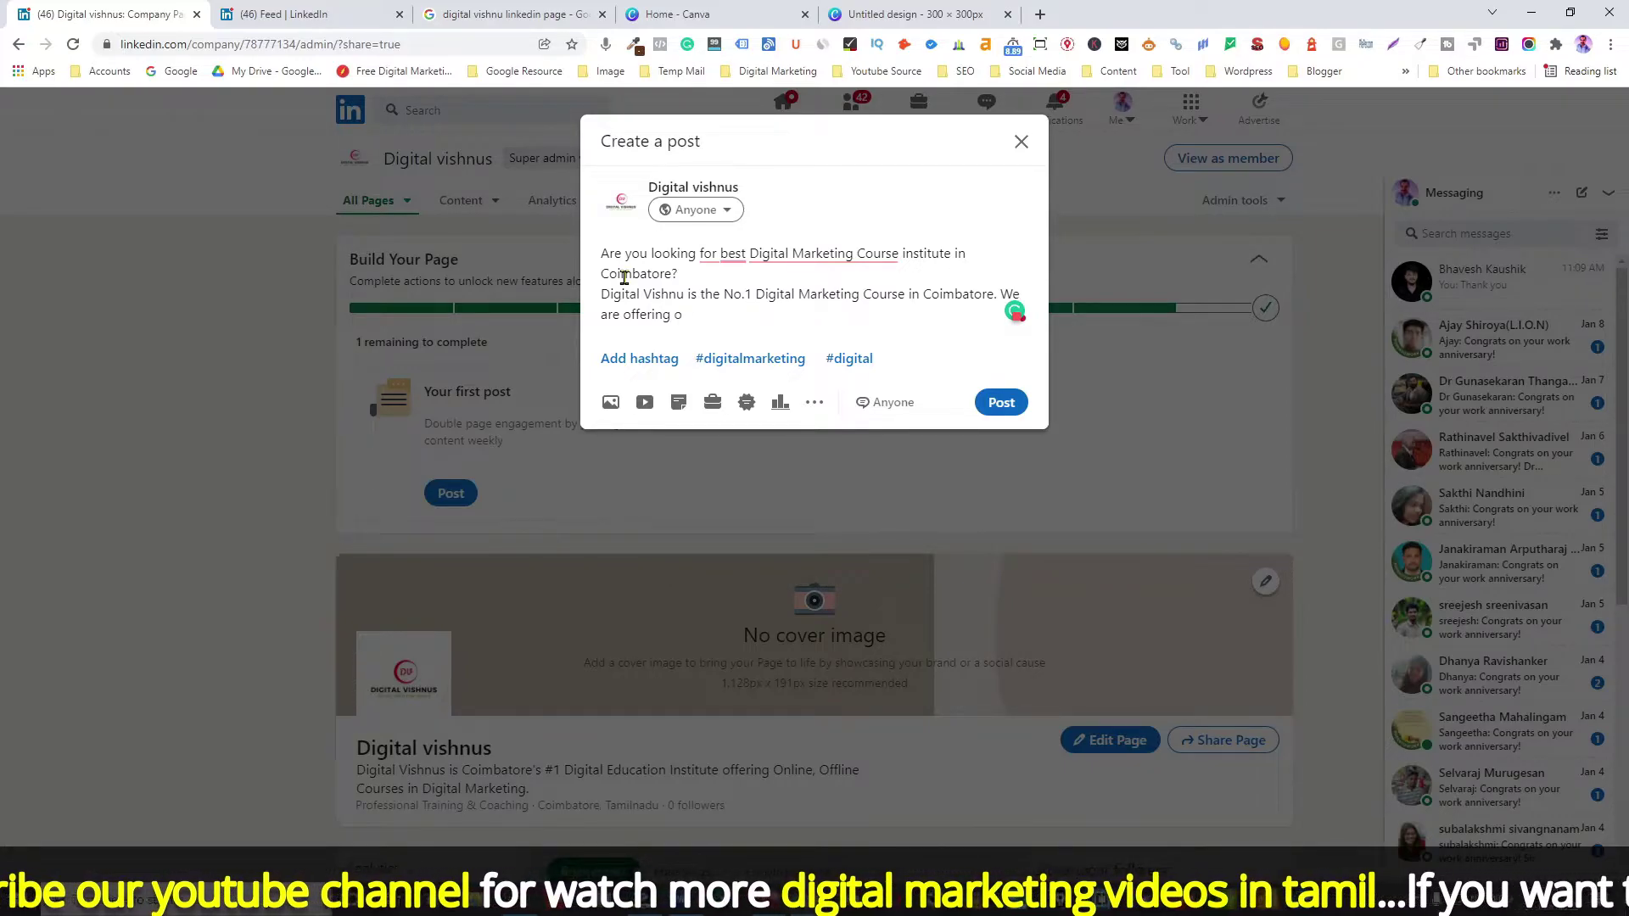
pyautogui.press('BackSpace')
pyautogui.write('ad')
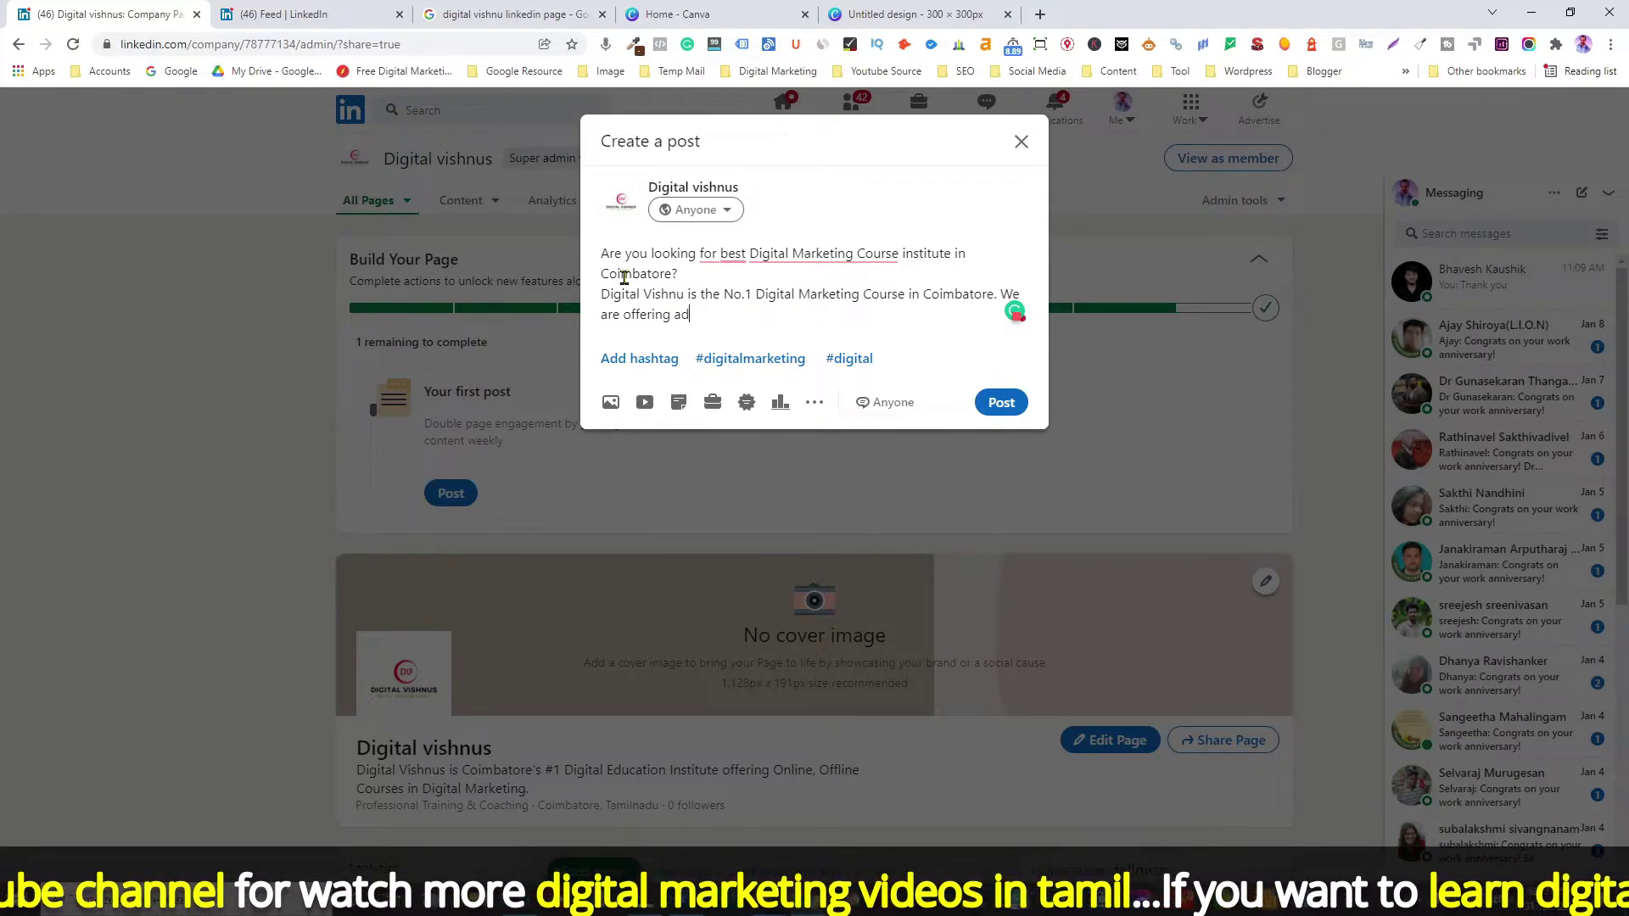
pyautogui.write('vnce')
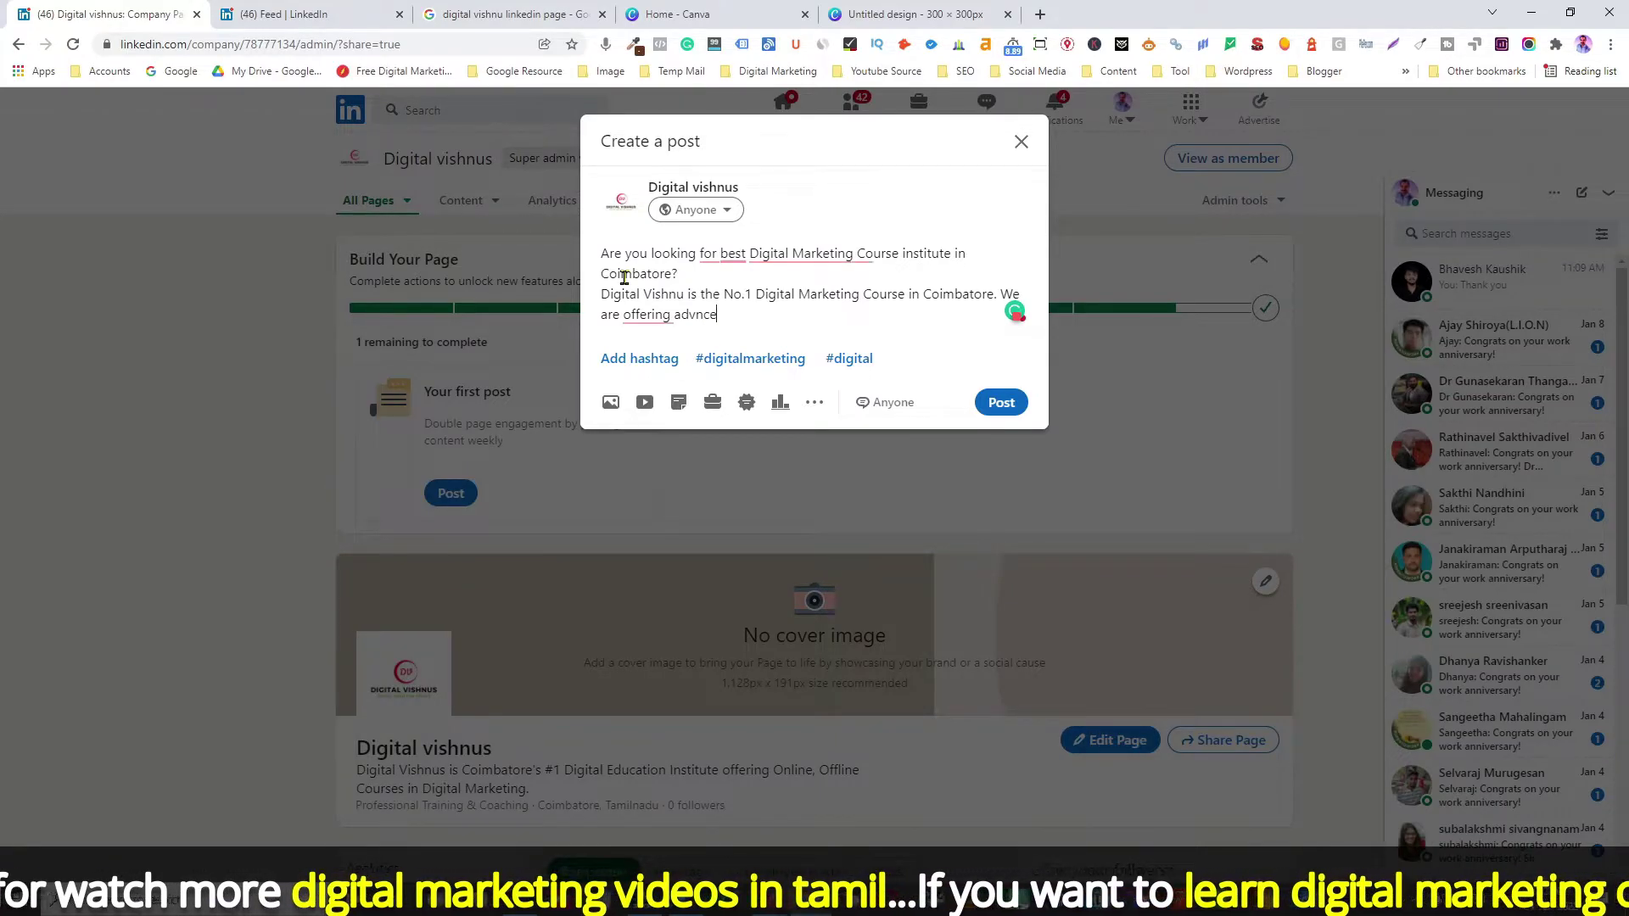
pyautogui.press('BackSpace')
pyautogui.press('BackSpace')
pyautogui.press('BackSpace')
pyautogui.write('anced digital ')
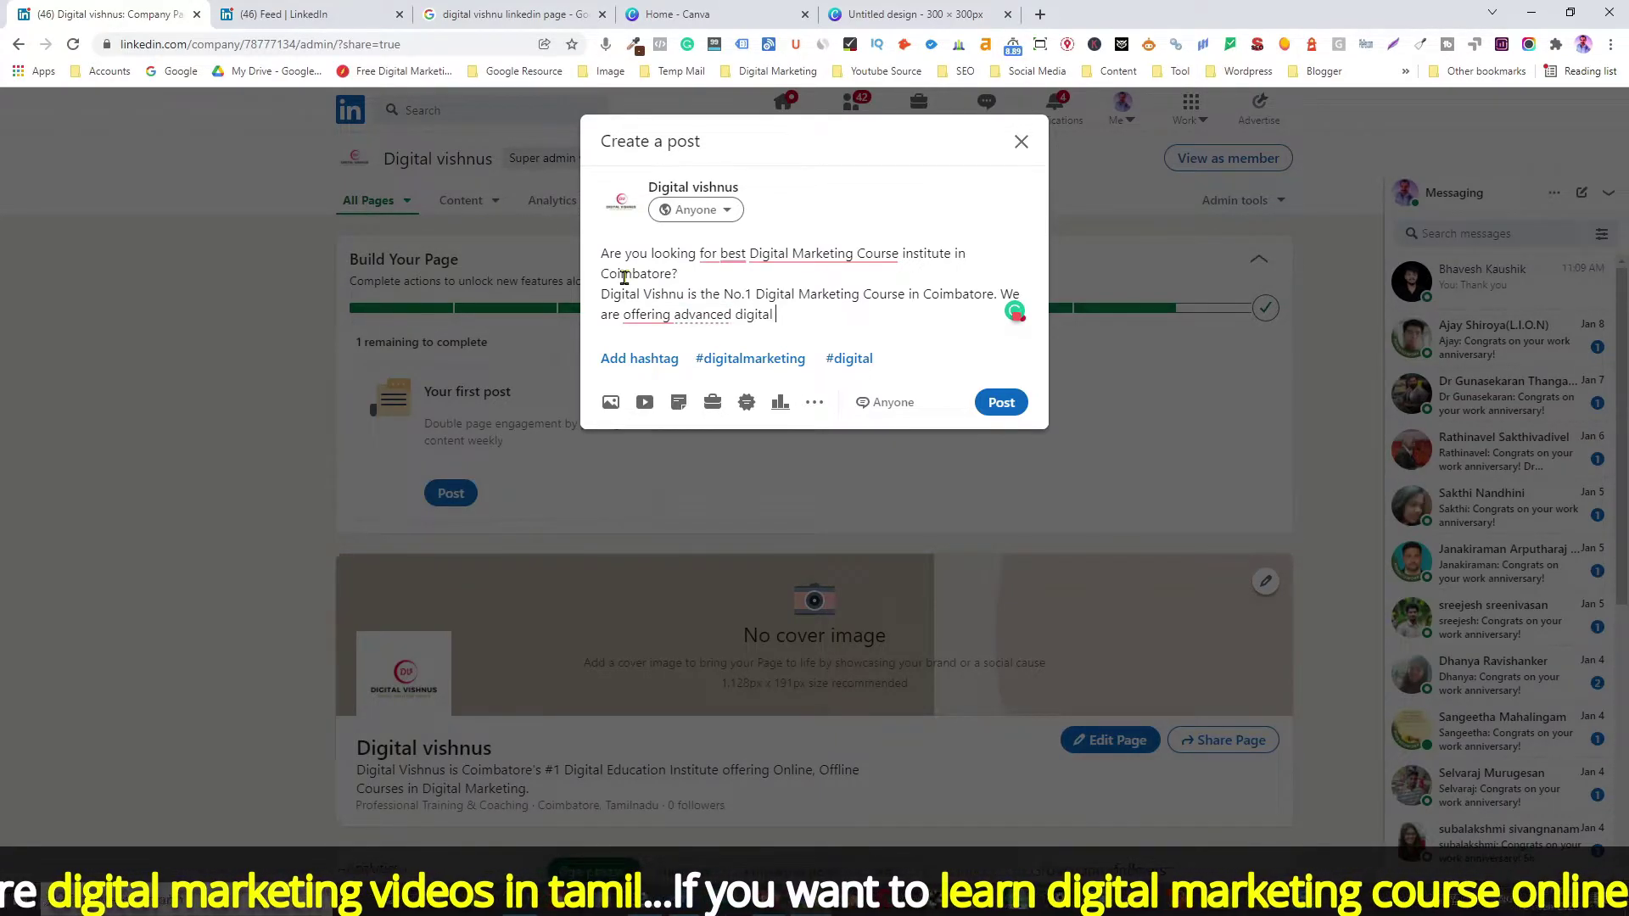
pyautogui.write('marketing t')
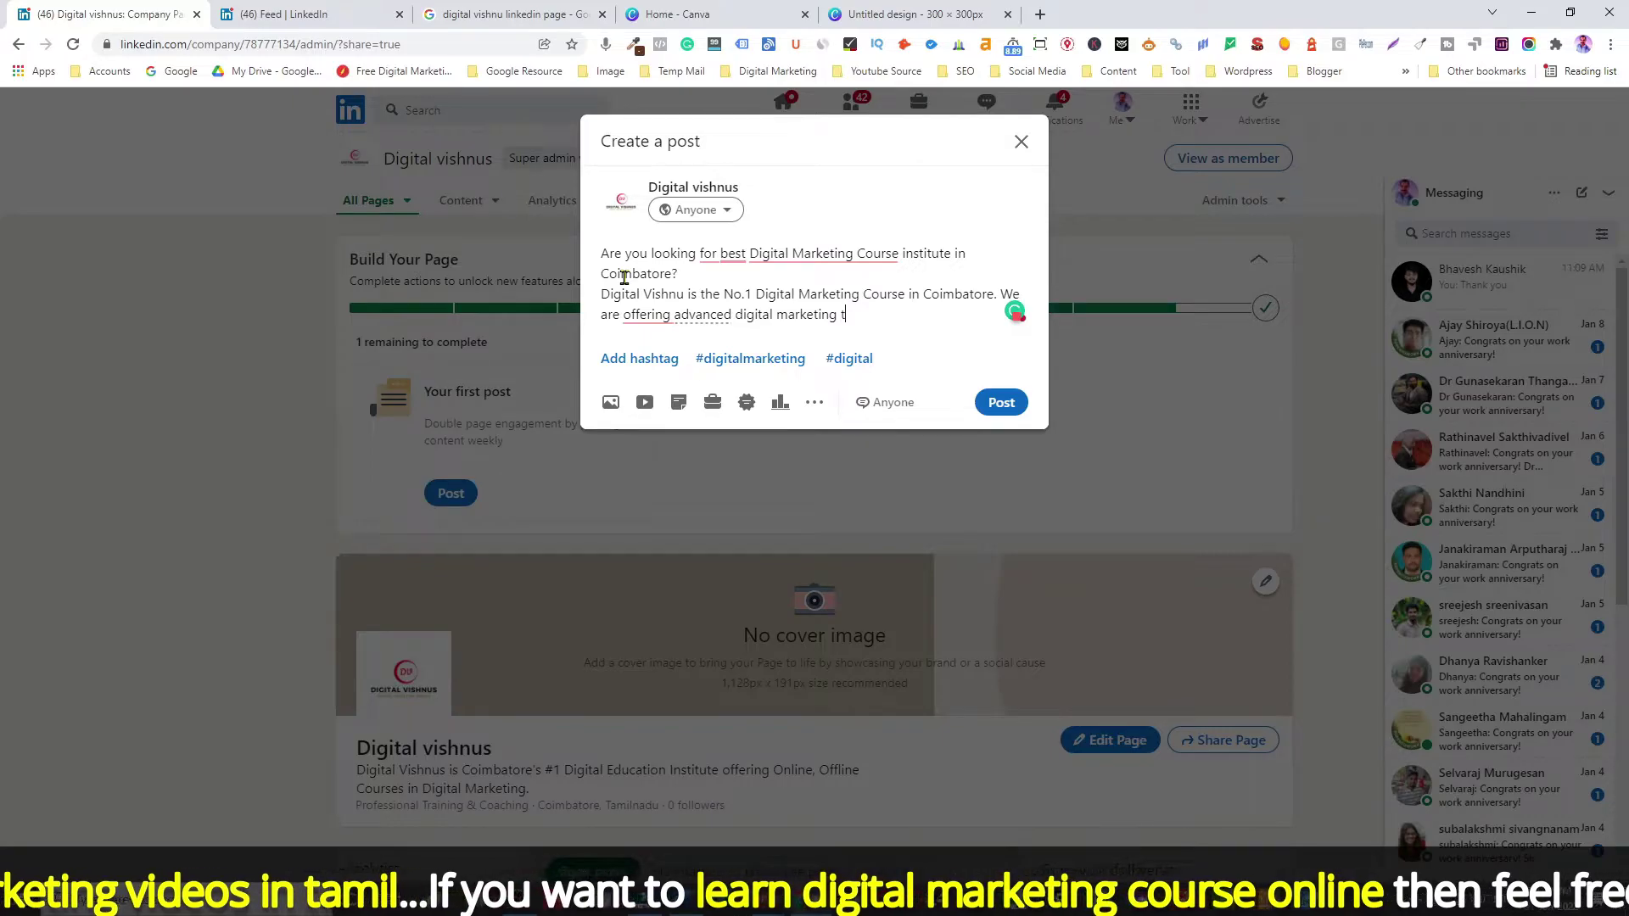
pyautogui.write('raining')
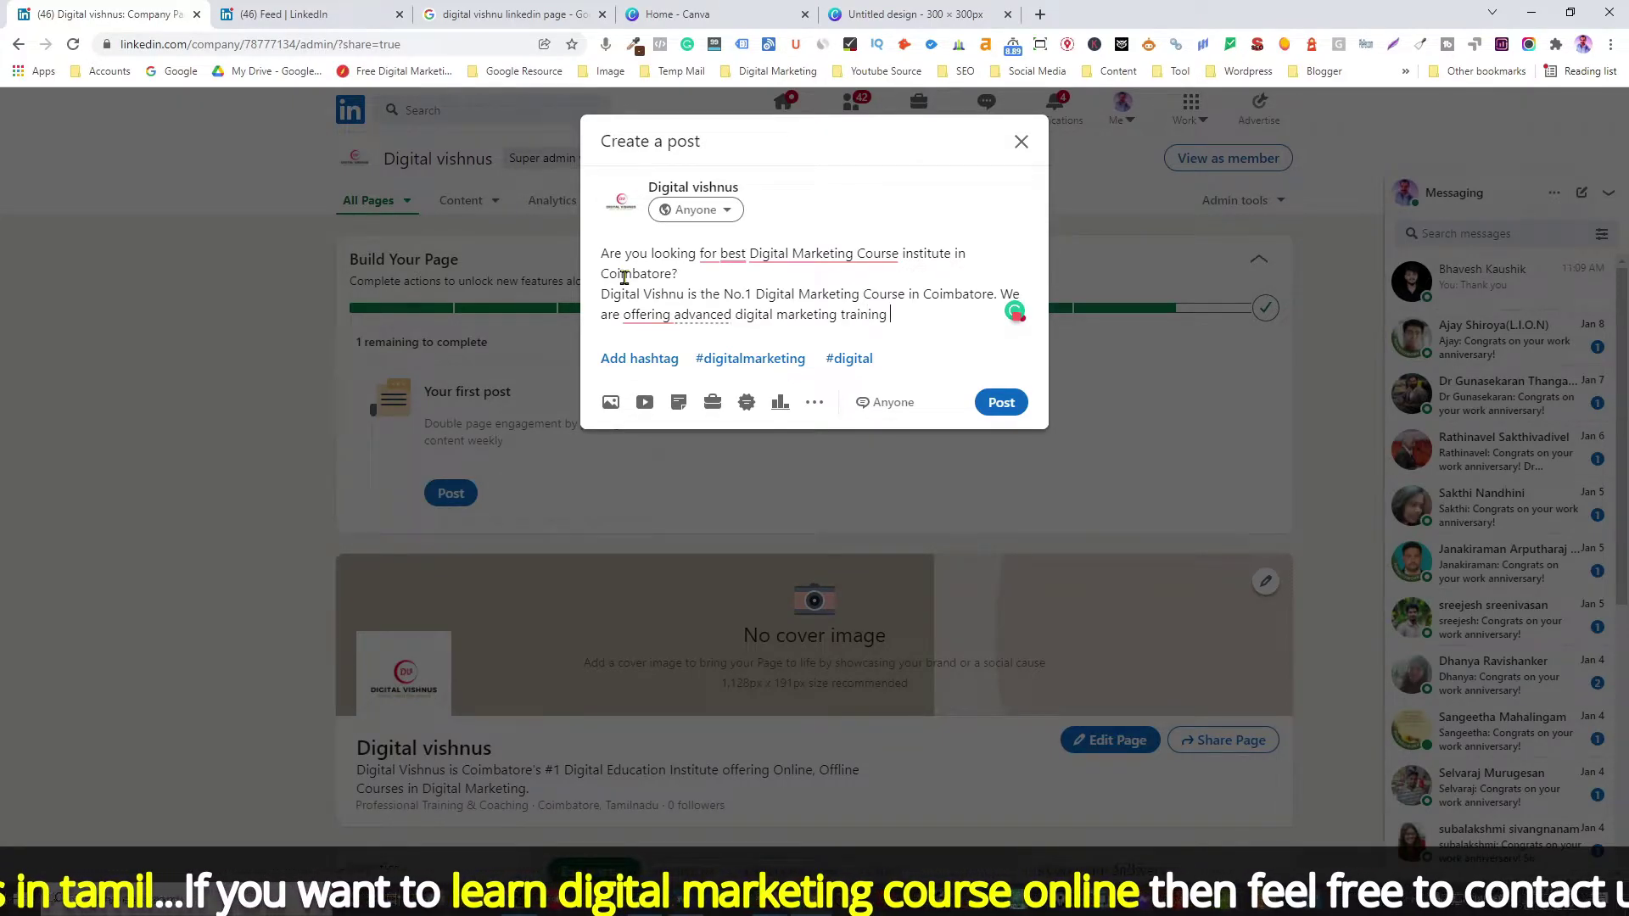
pyautogui.write(' to')
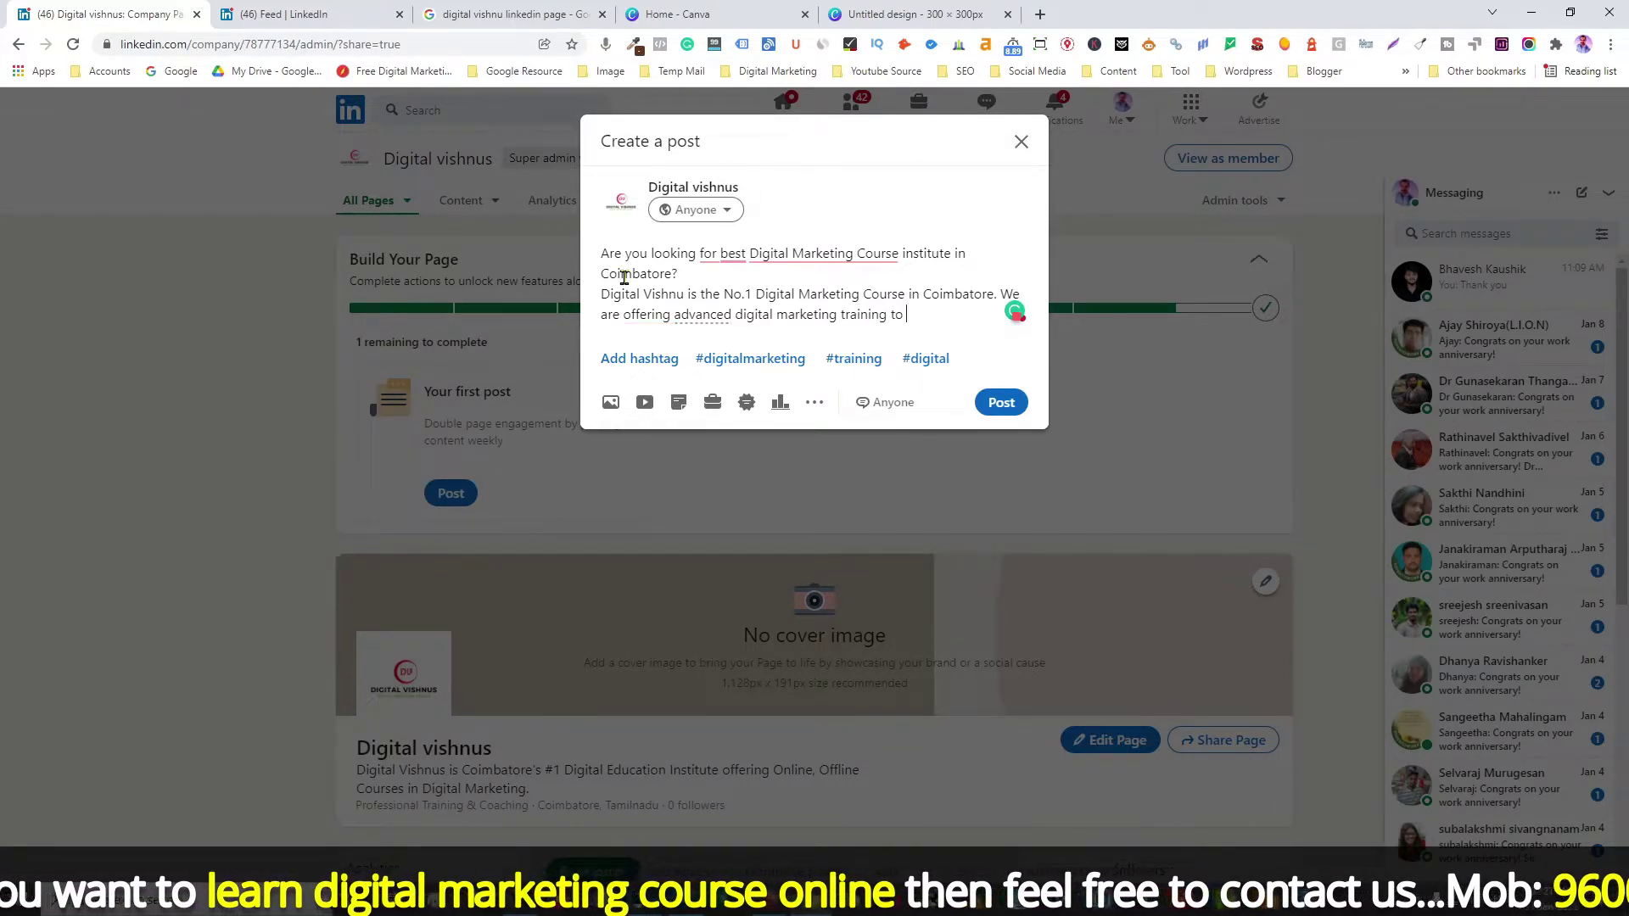
pyautogui.write(' college')
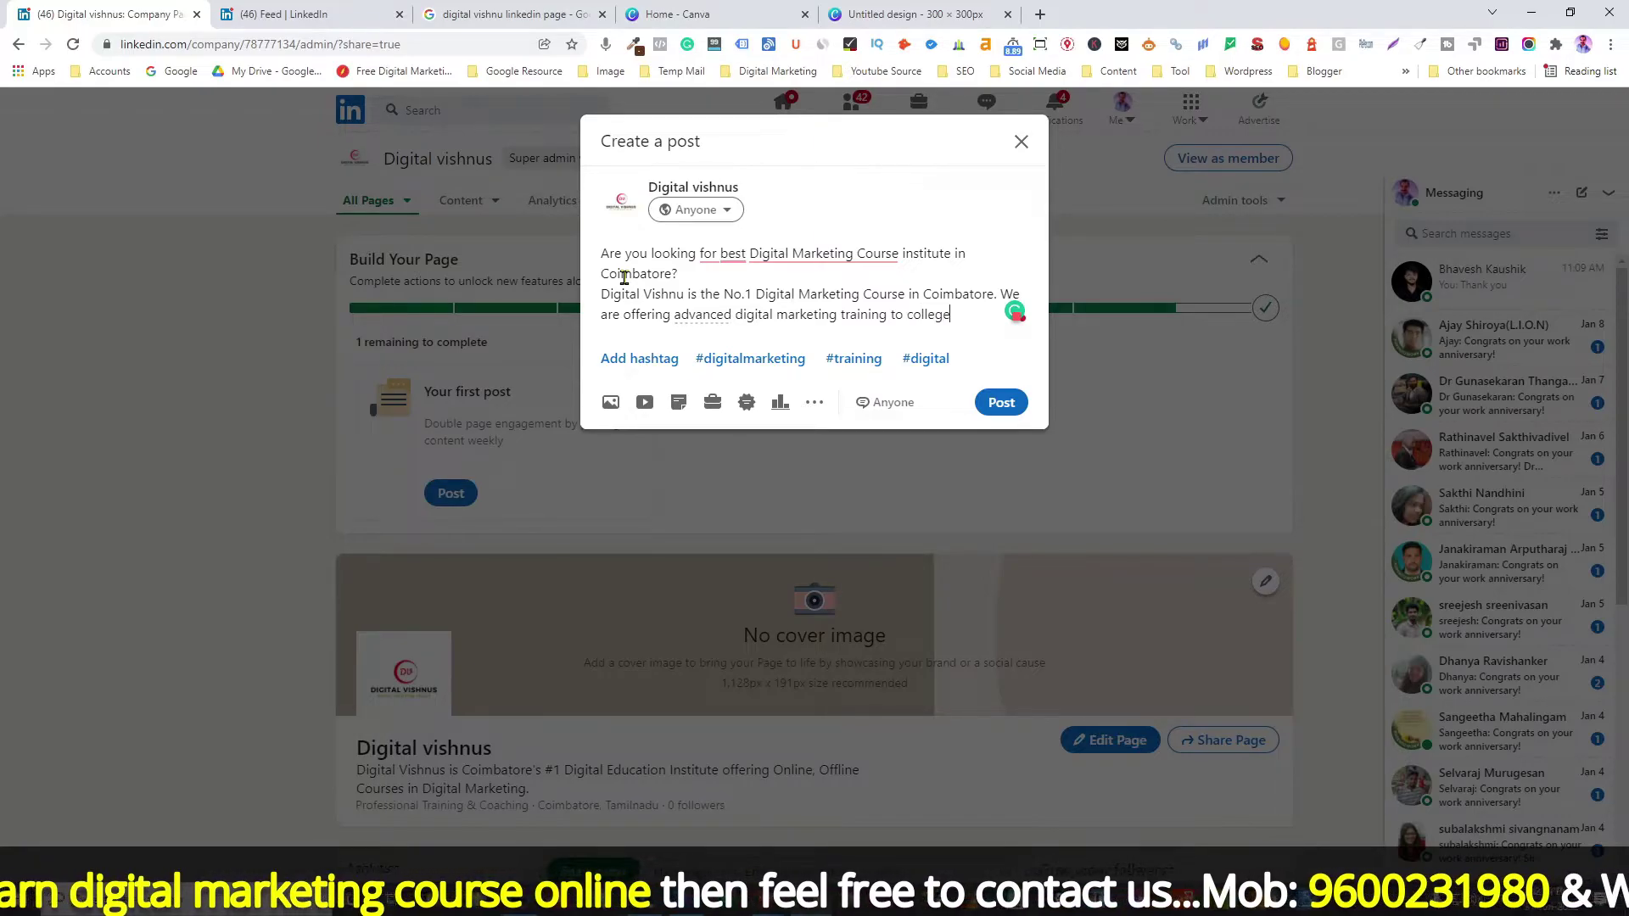
pyautogui.write(' students')
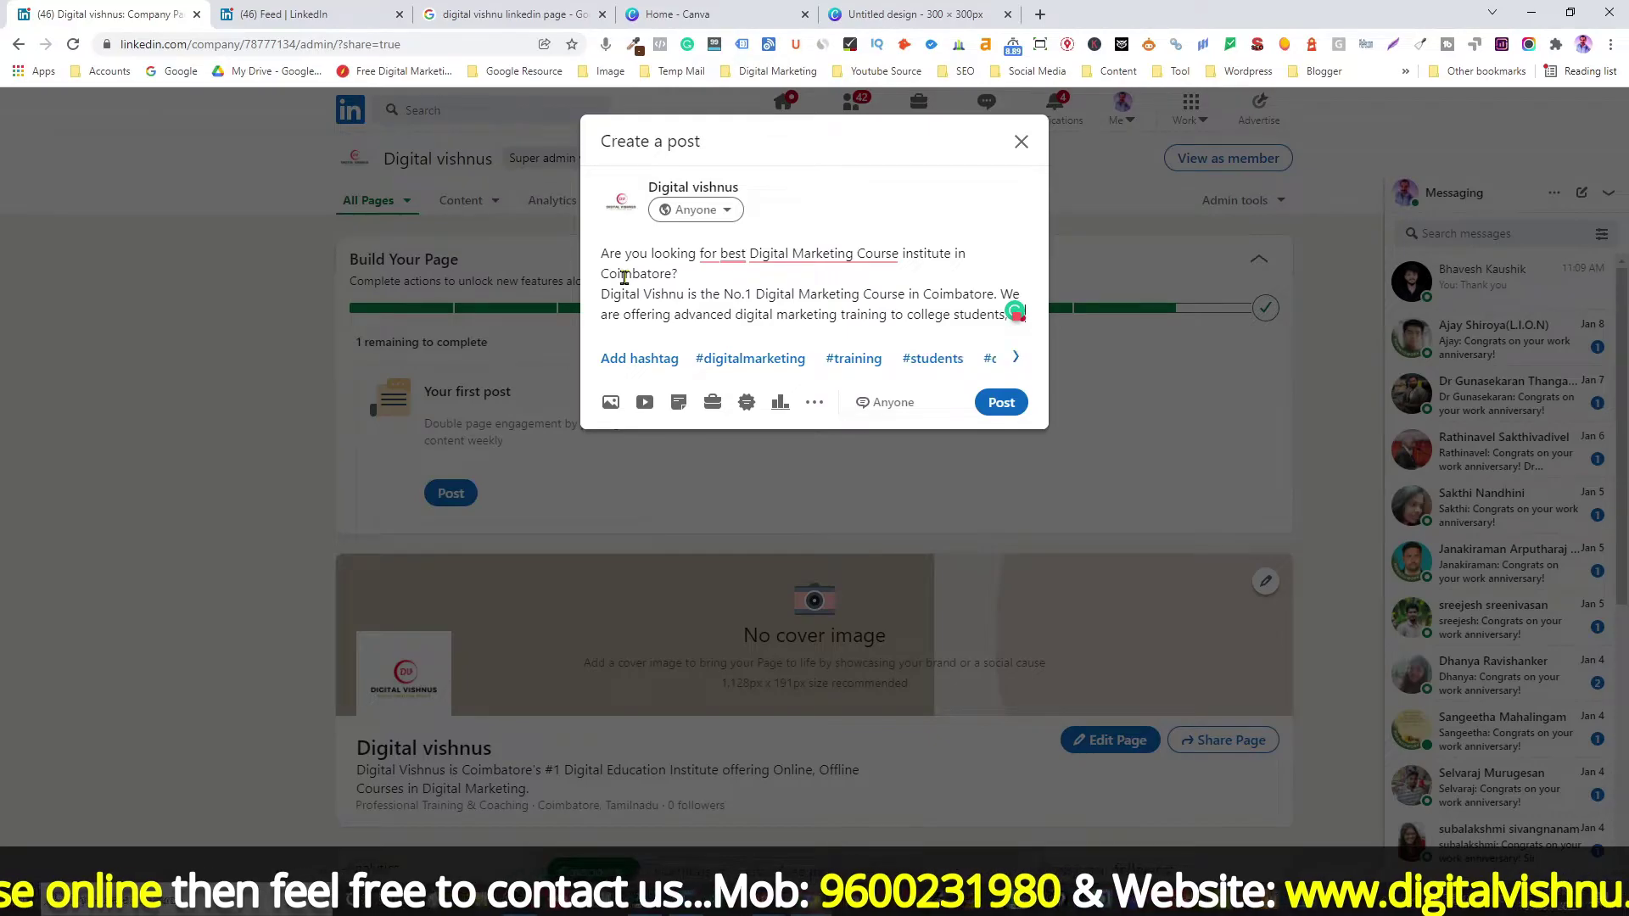
# Extend the training sentence with ",working professional through online and offline classes.".
pyautogui.write(',working')
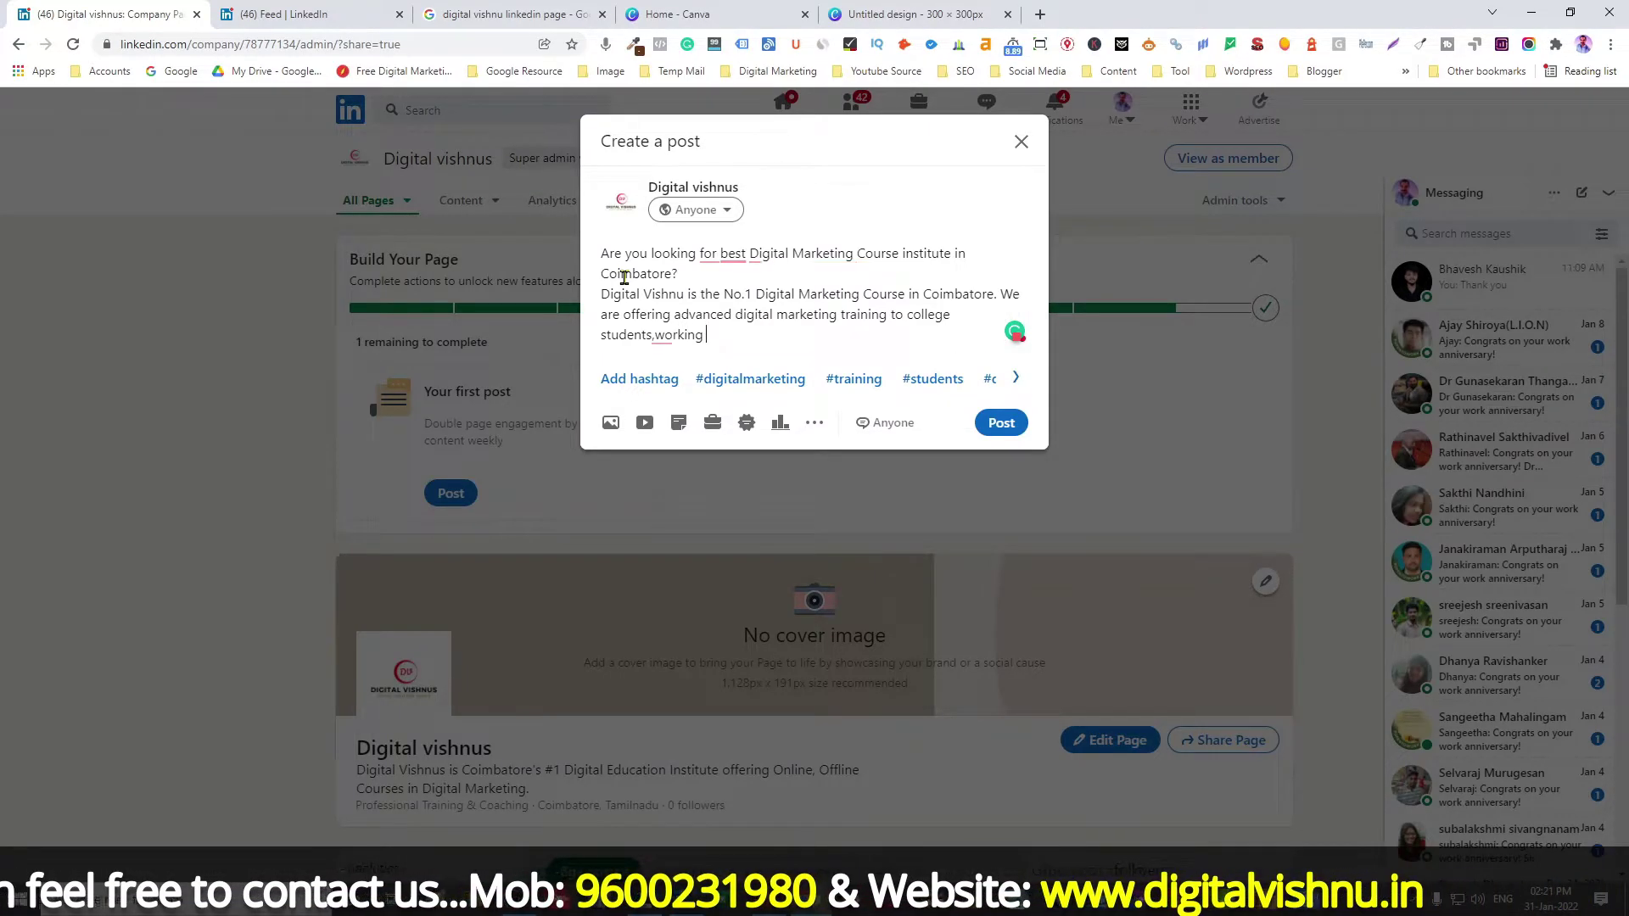
pyautogui.write(' professional')
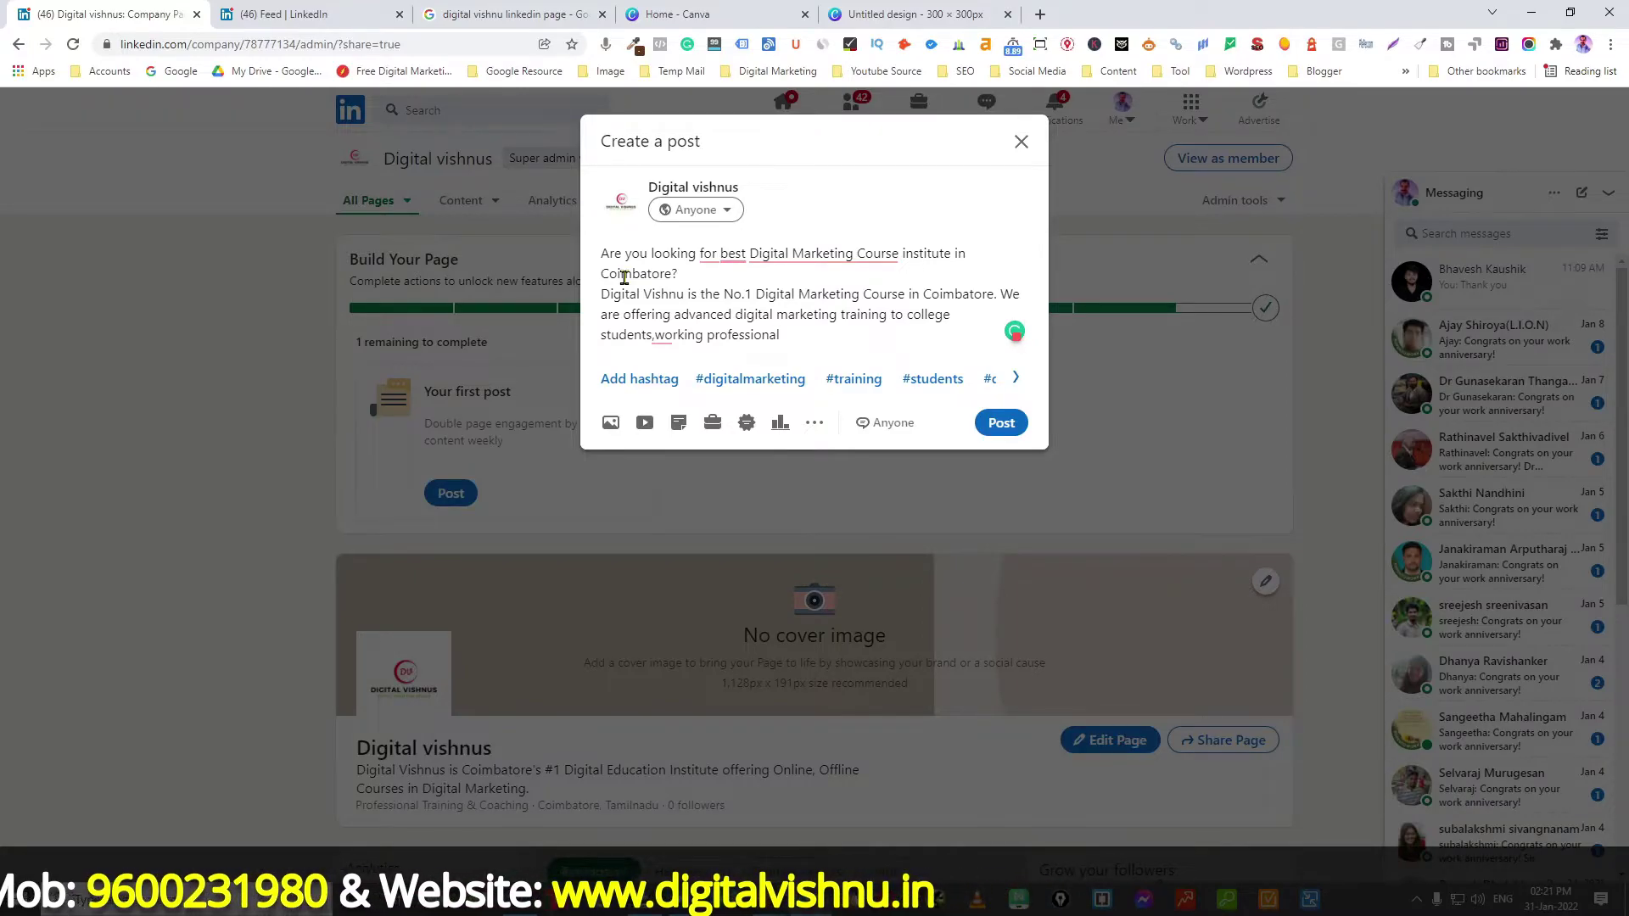
pyautogui.write(' tho')
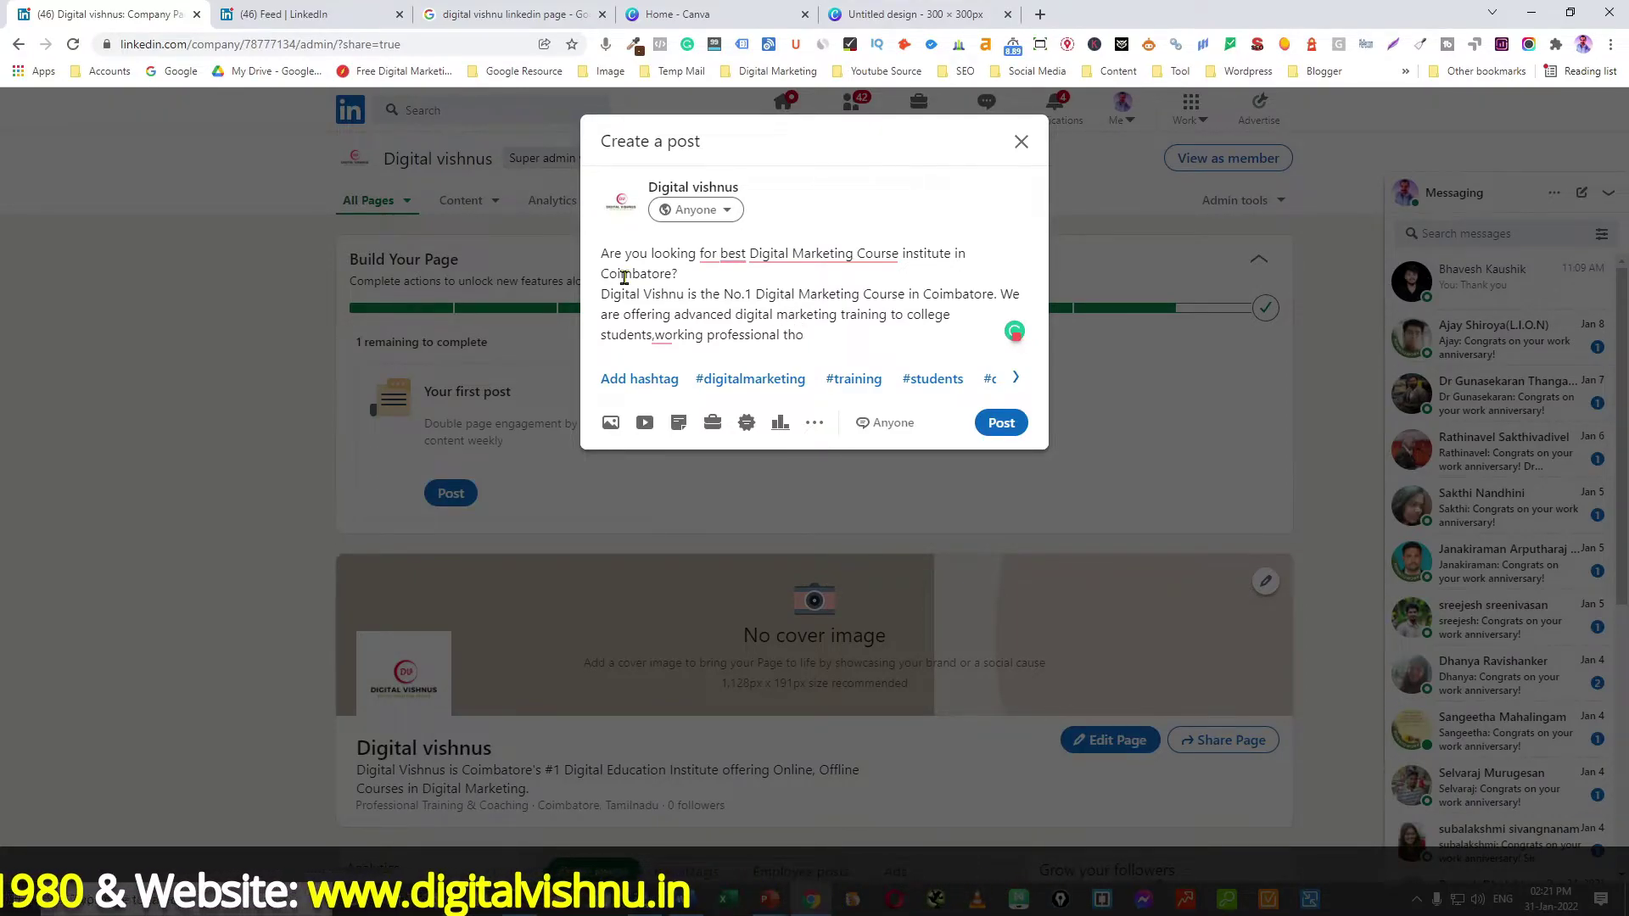
pyautogui.press('BackSpace')
pyautogui.write('rough ')
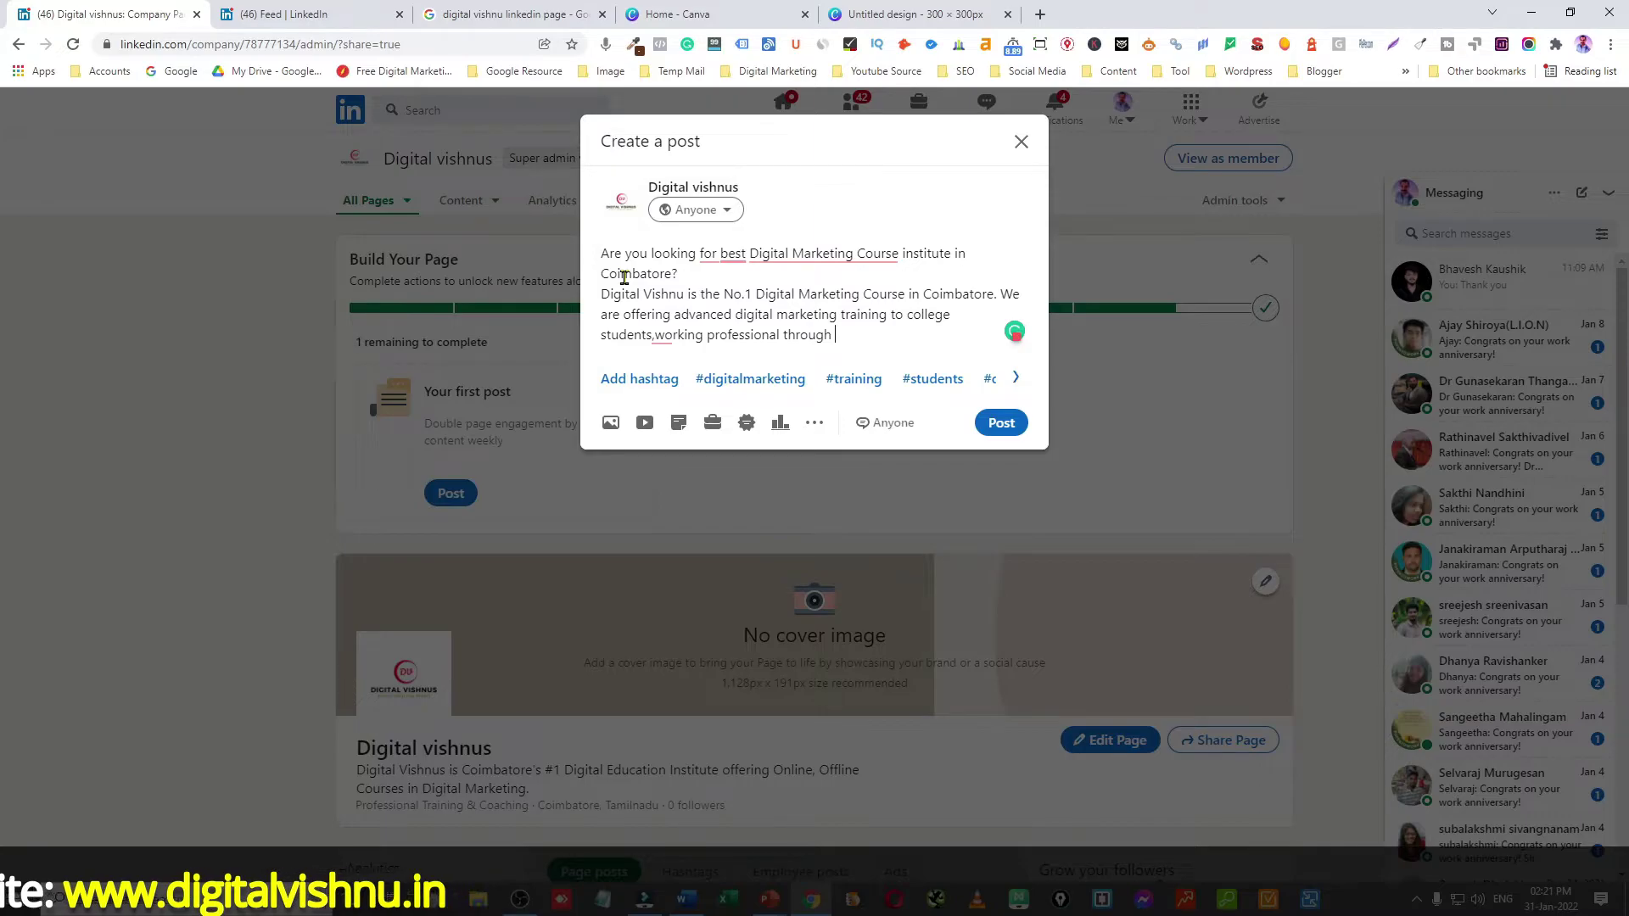
pyautogui.write('online')
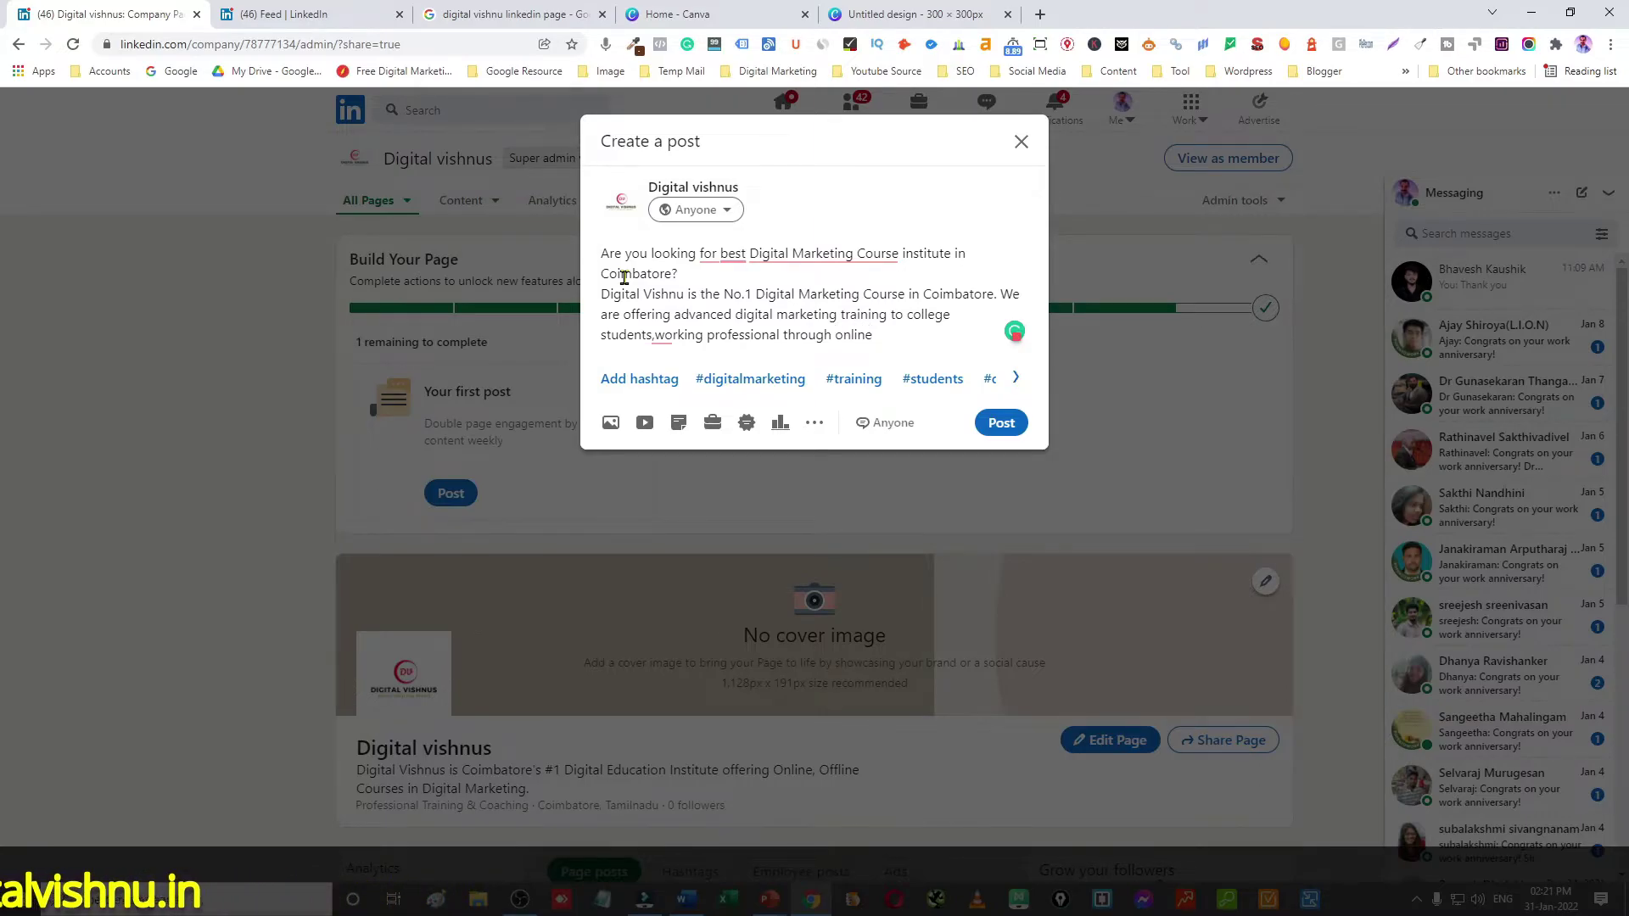
pyautogui.write(' and')
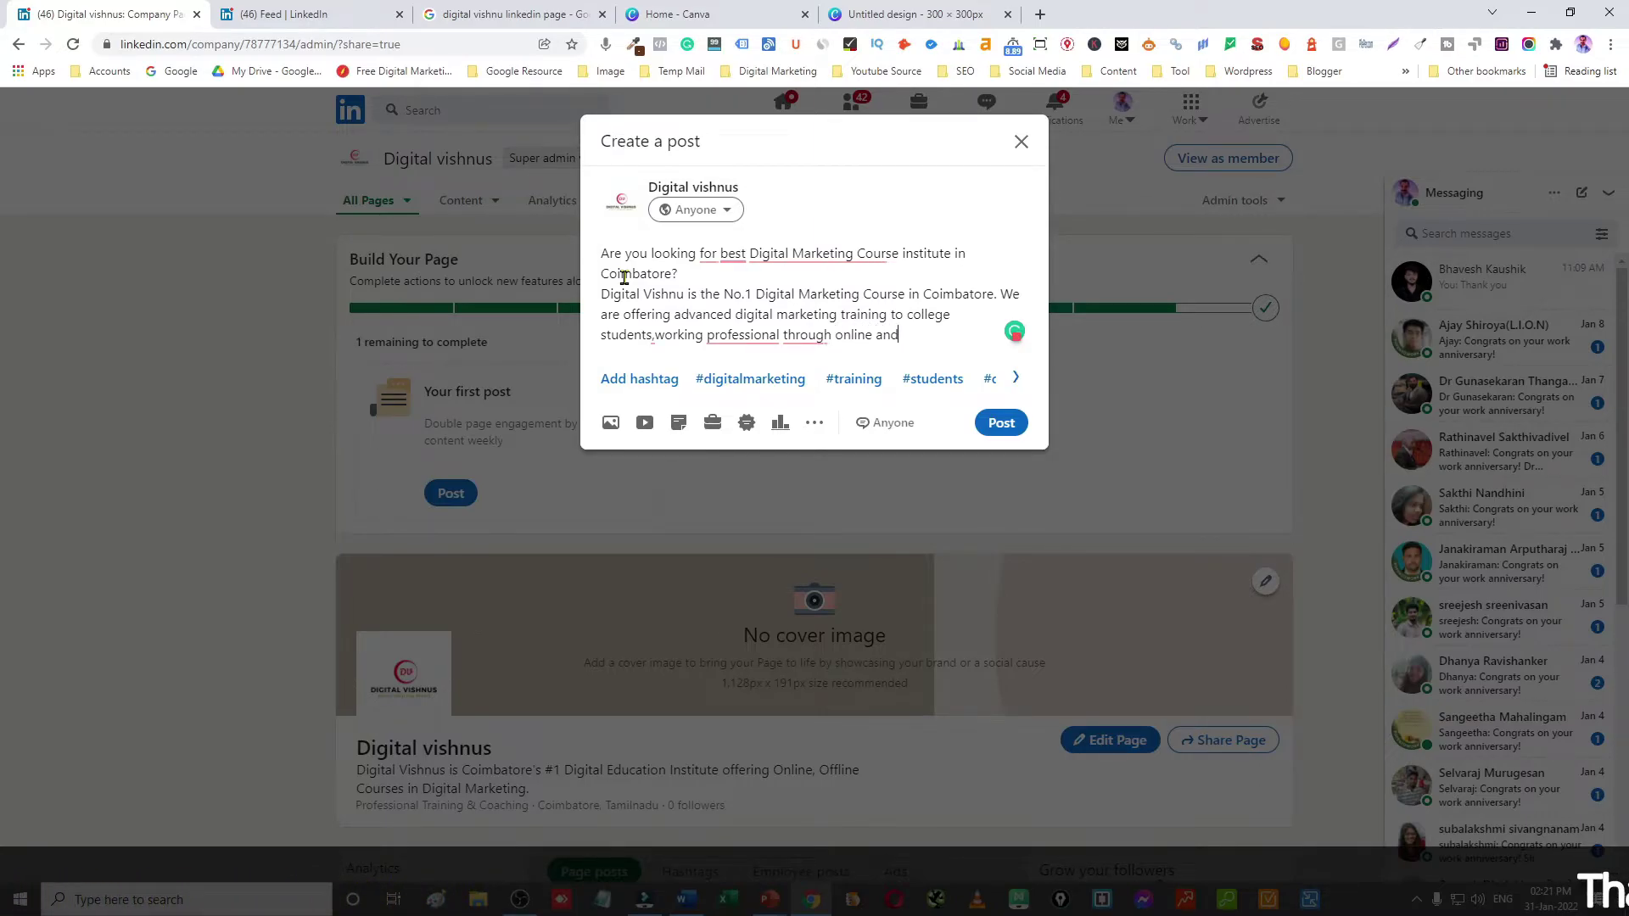
pyautogui.write(' offline')
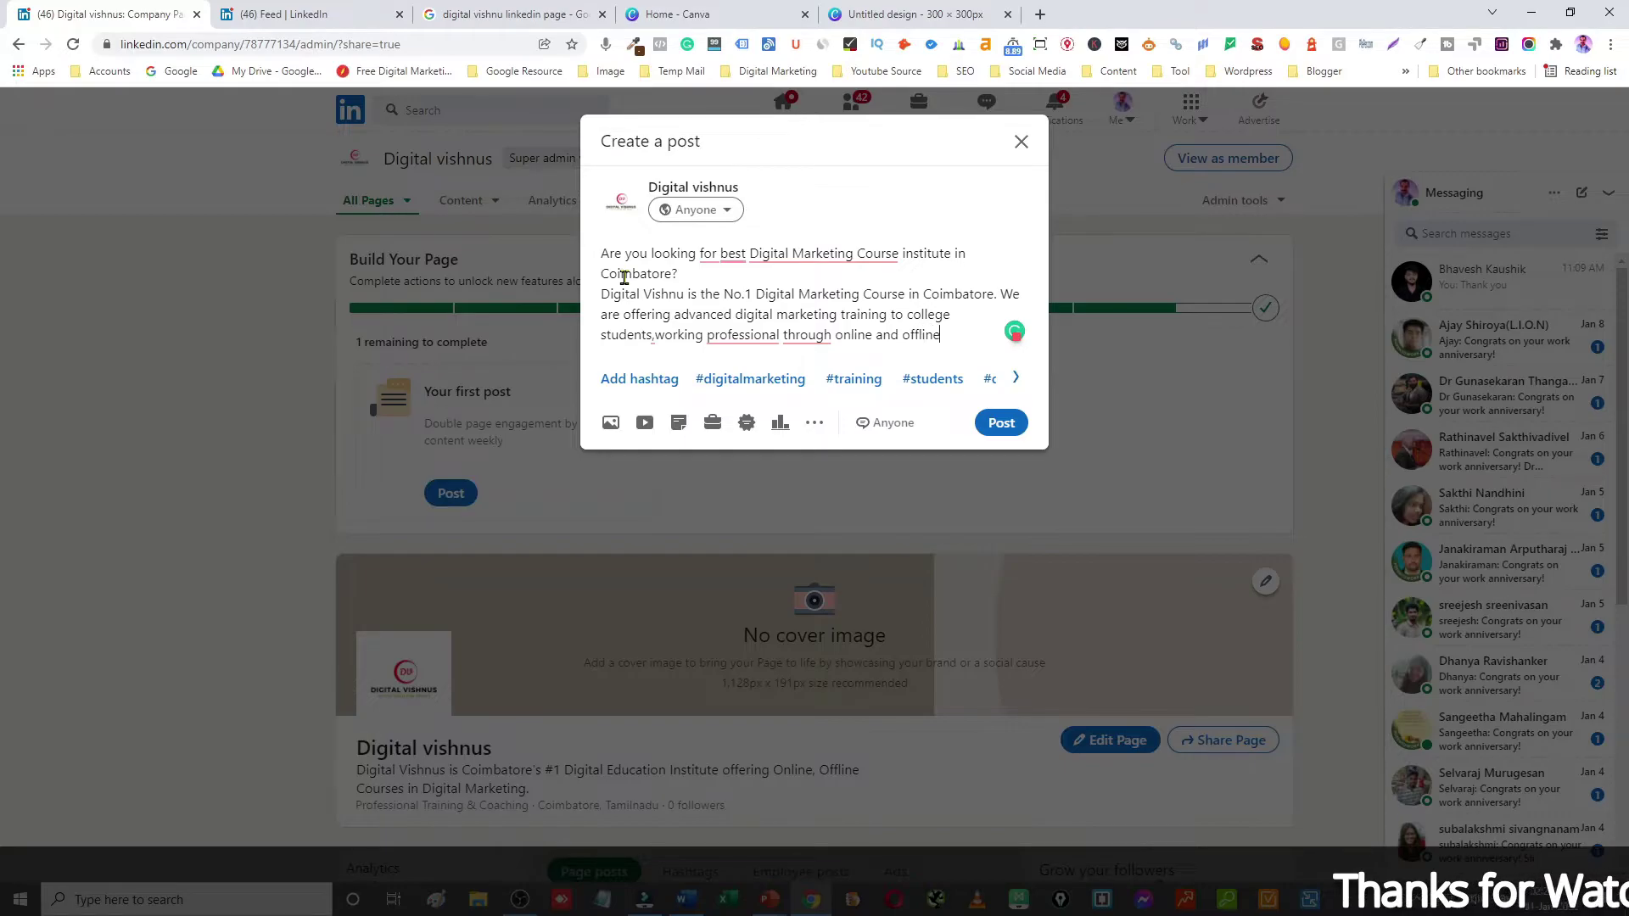
pyautogui.write(' classes.')
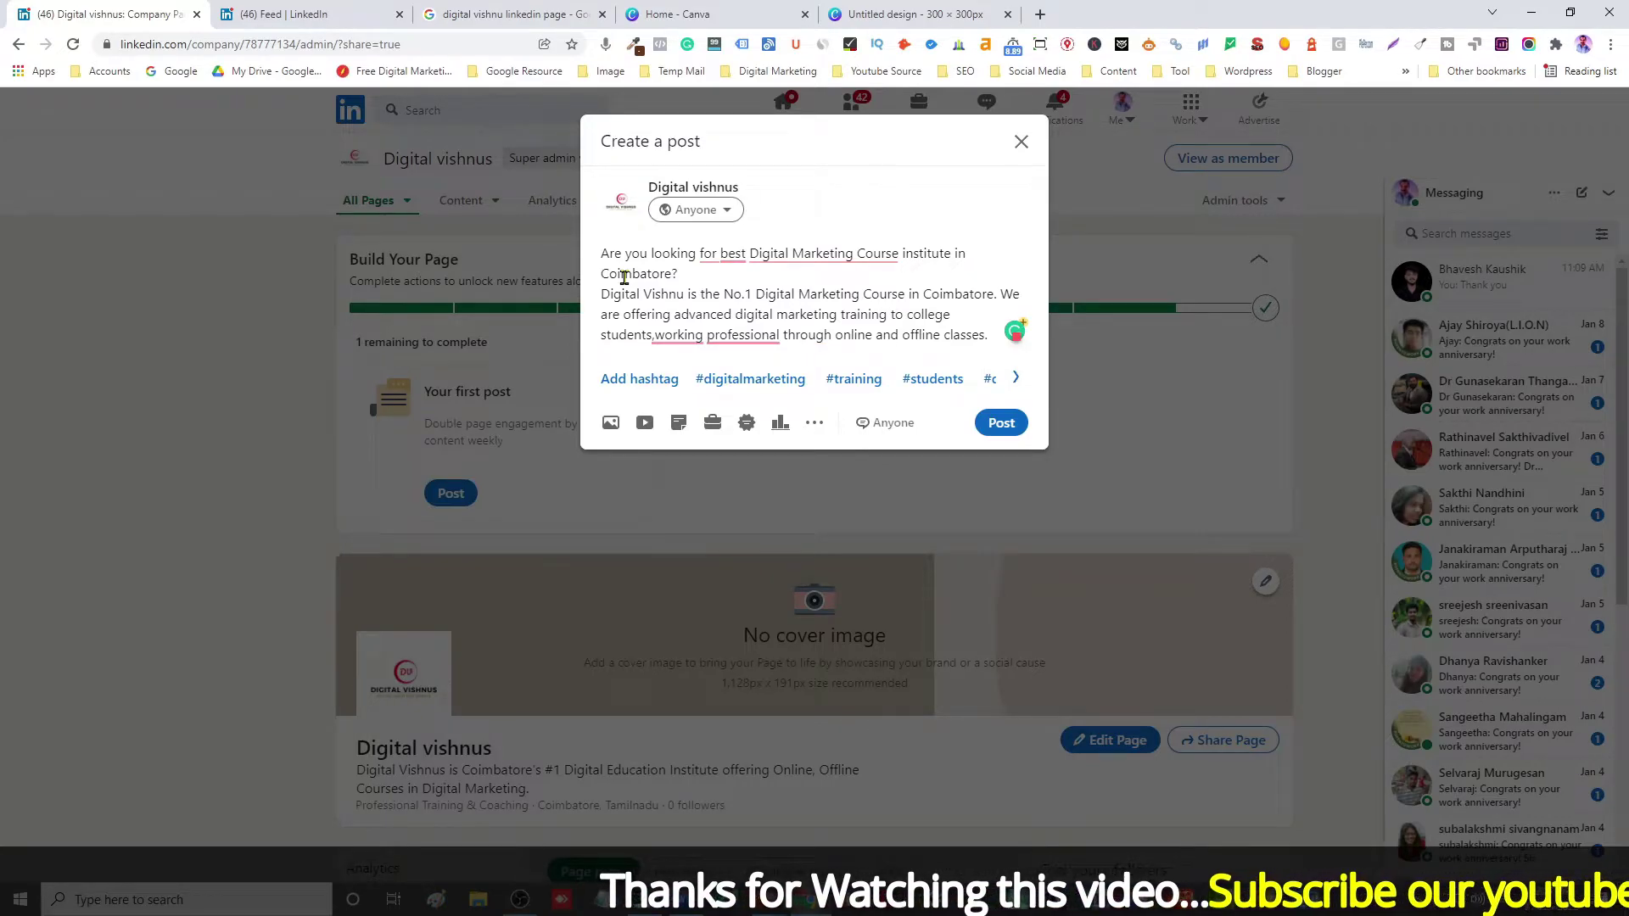
# End the post text with the call to action "Call now for attend demo class".
pyautogui.write('Call no')
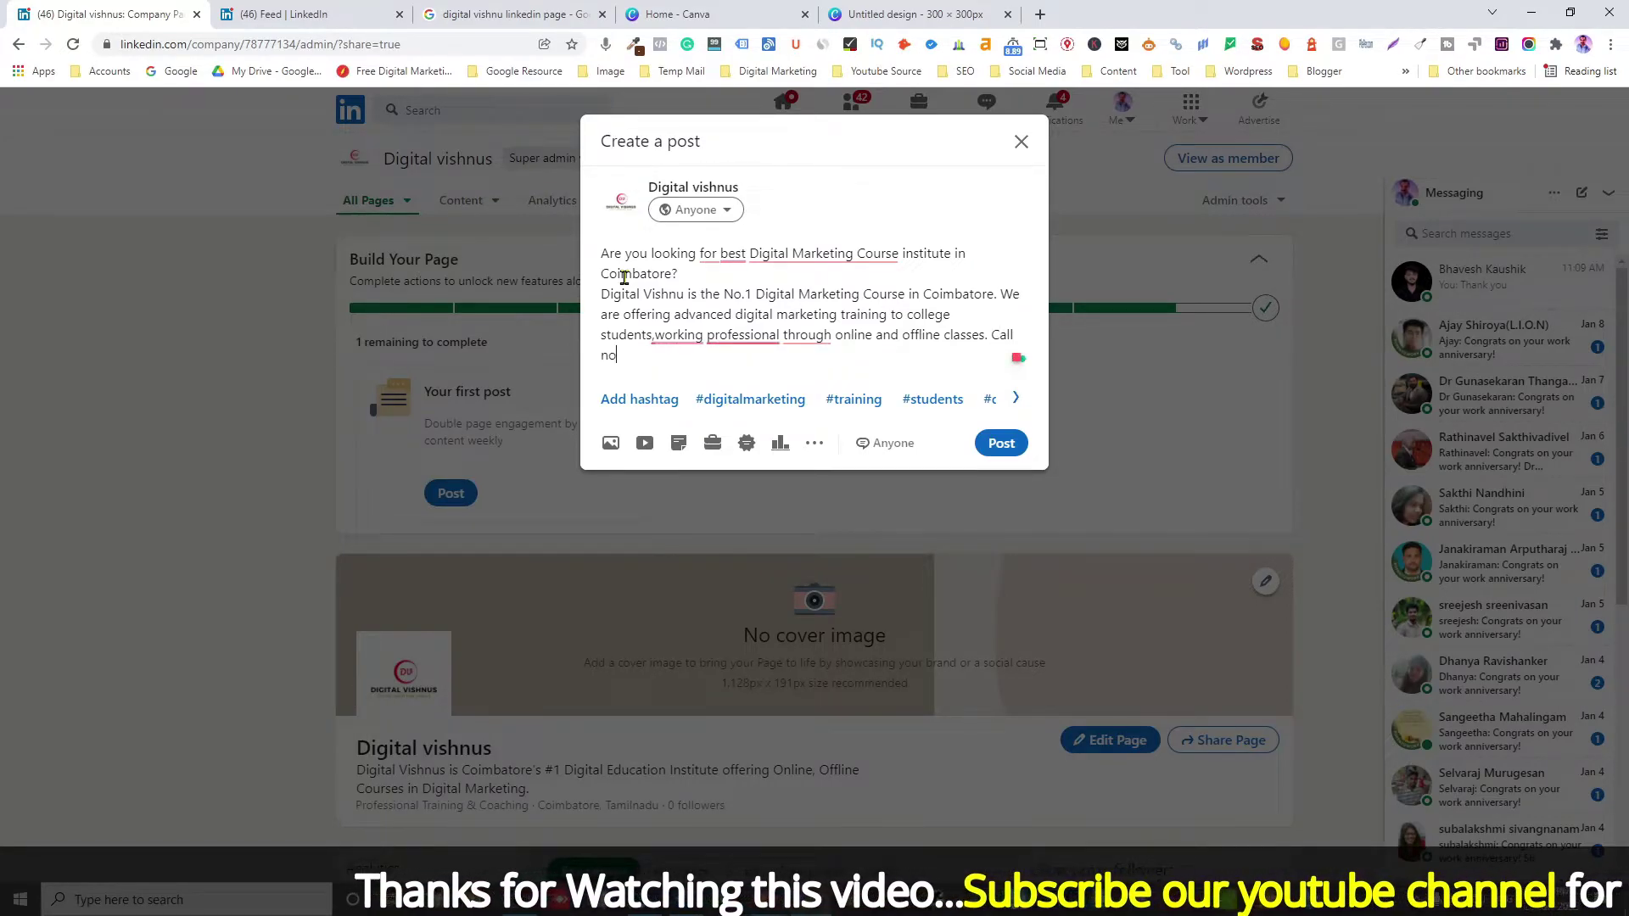
pyautogui.write('w for at')
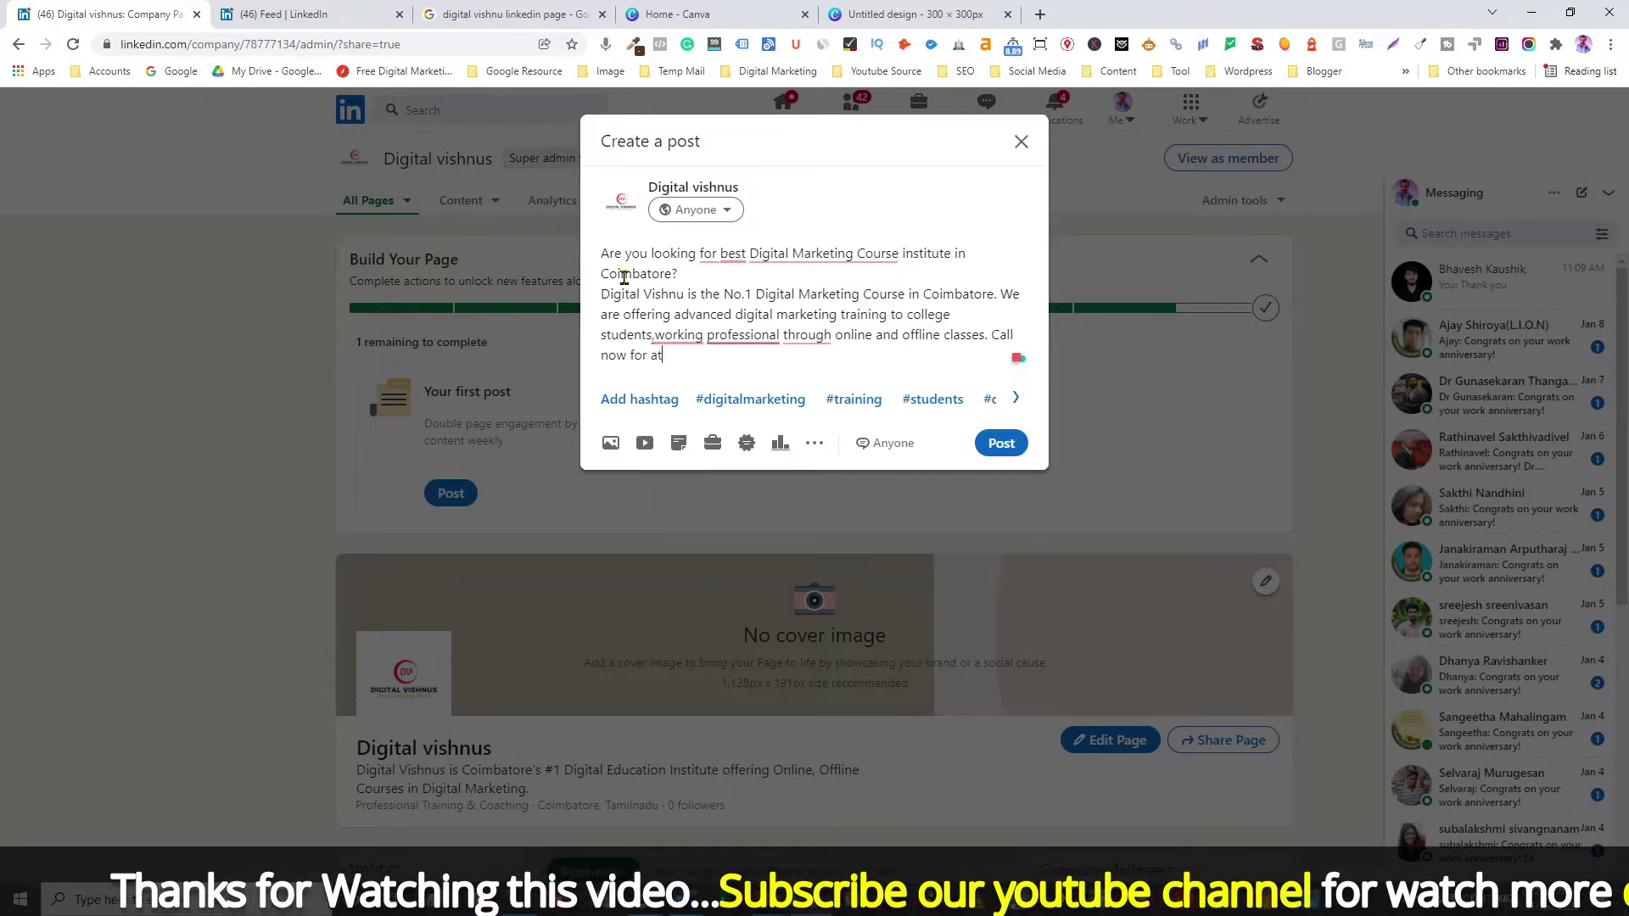
pyautogui.write('tend dem')
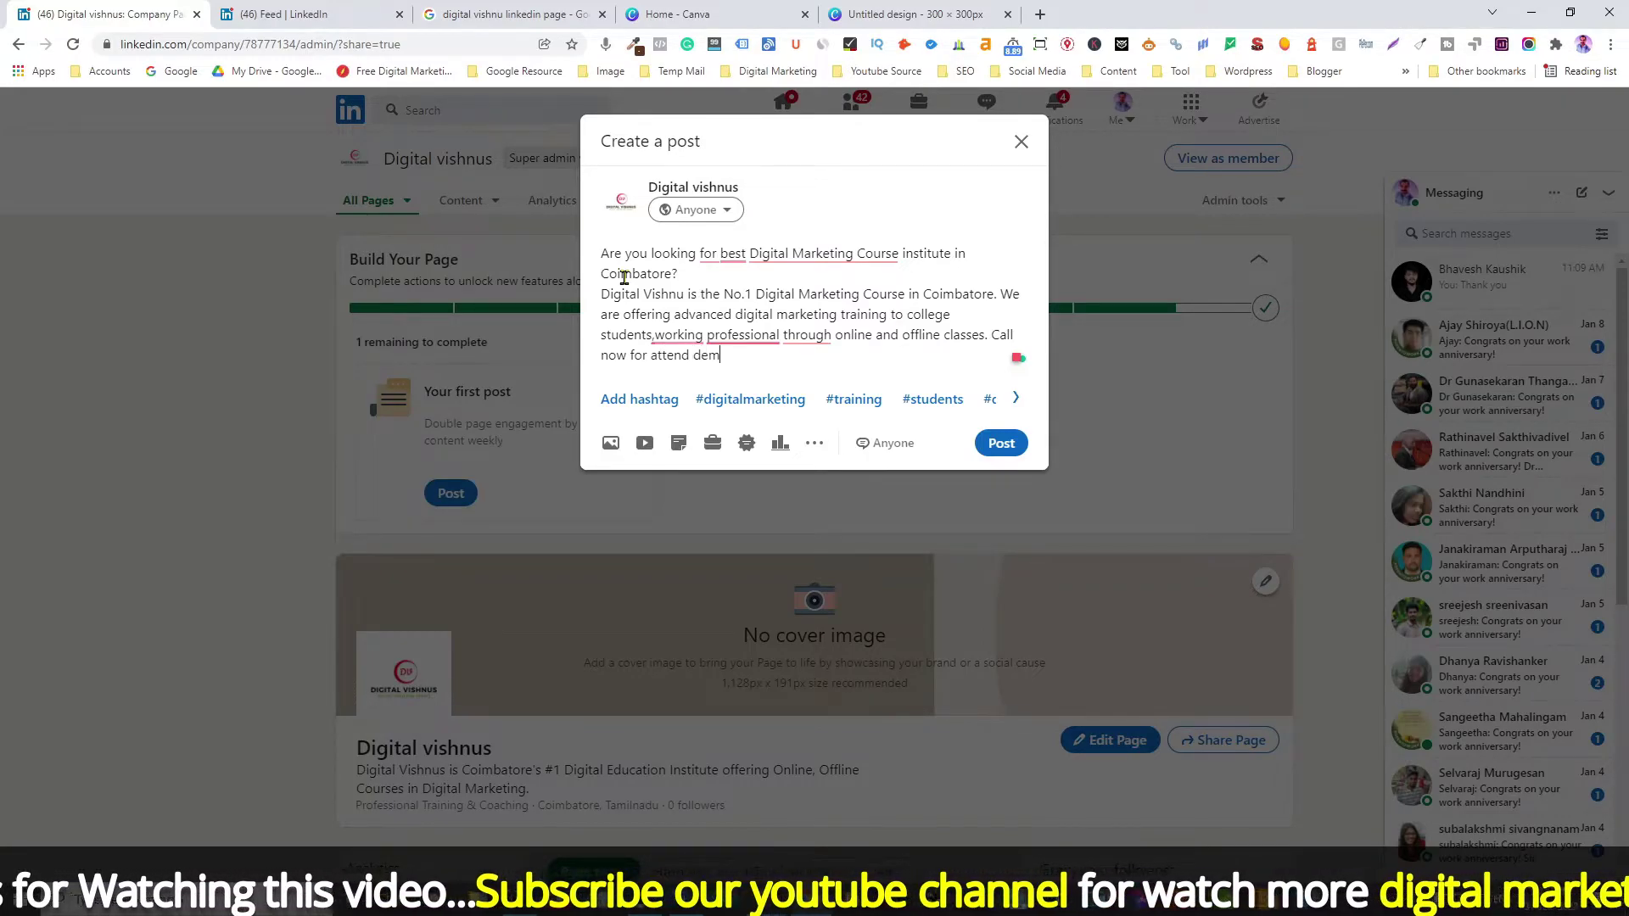
pyautogui.write('o class')
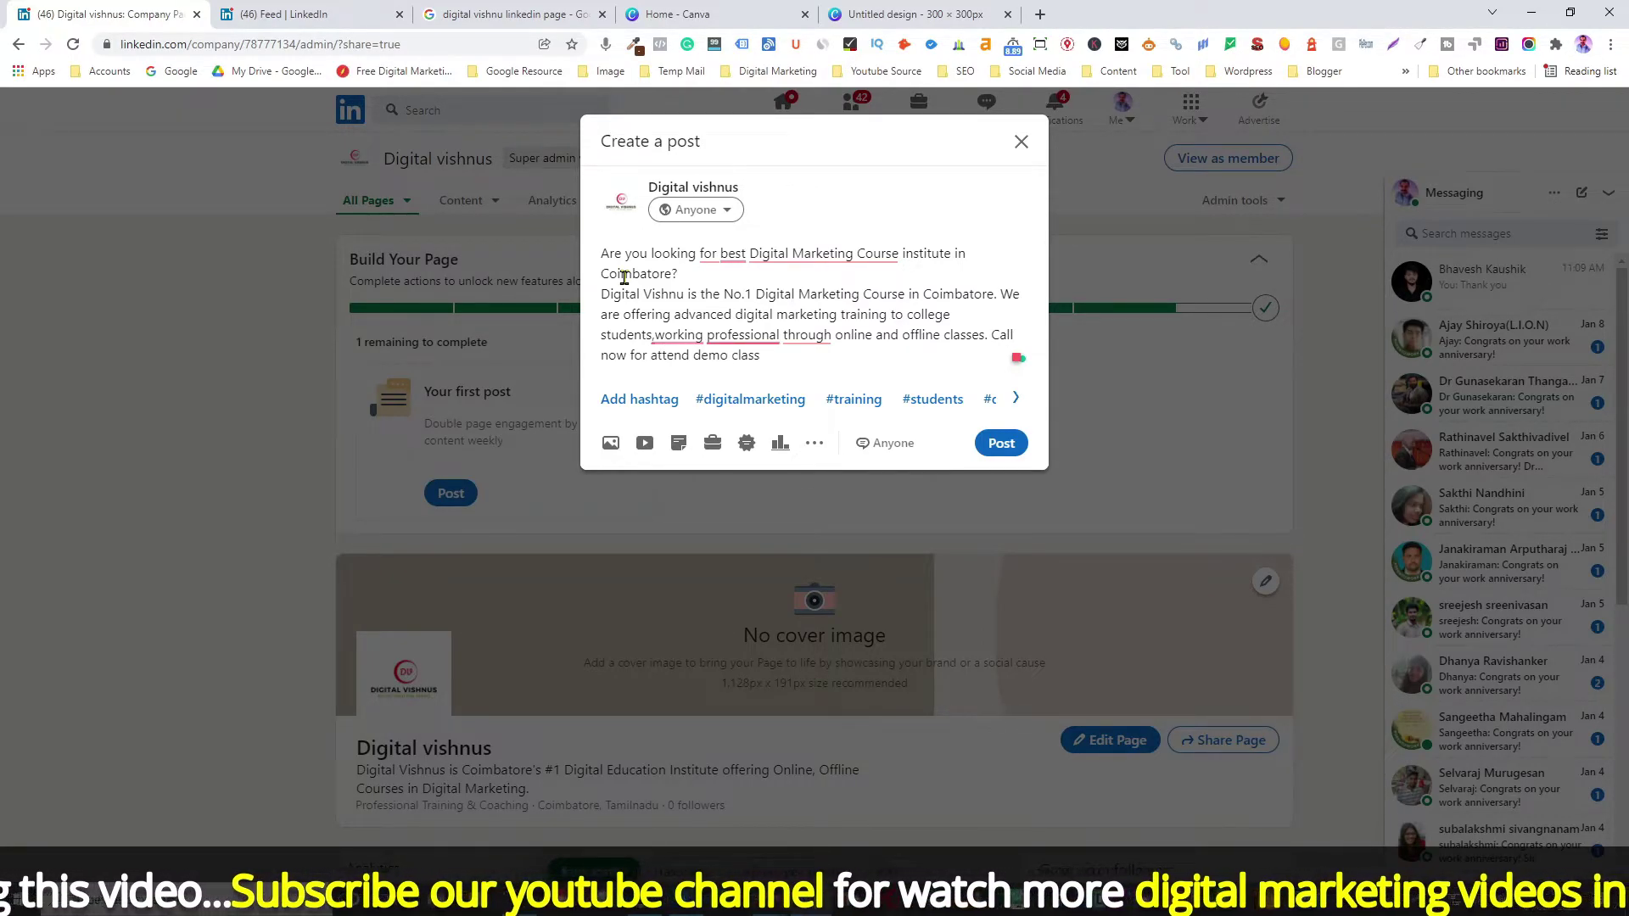
# Apply the suggested writing corrections throughout the post, such as "the best digital marketing course", "and working professionals" and "to attend a demo class.".
pyautogui.moveTo(702, 316)
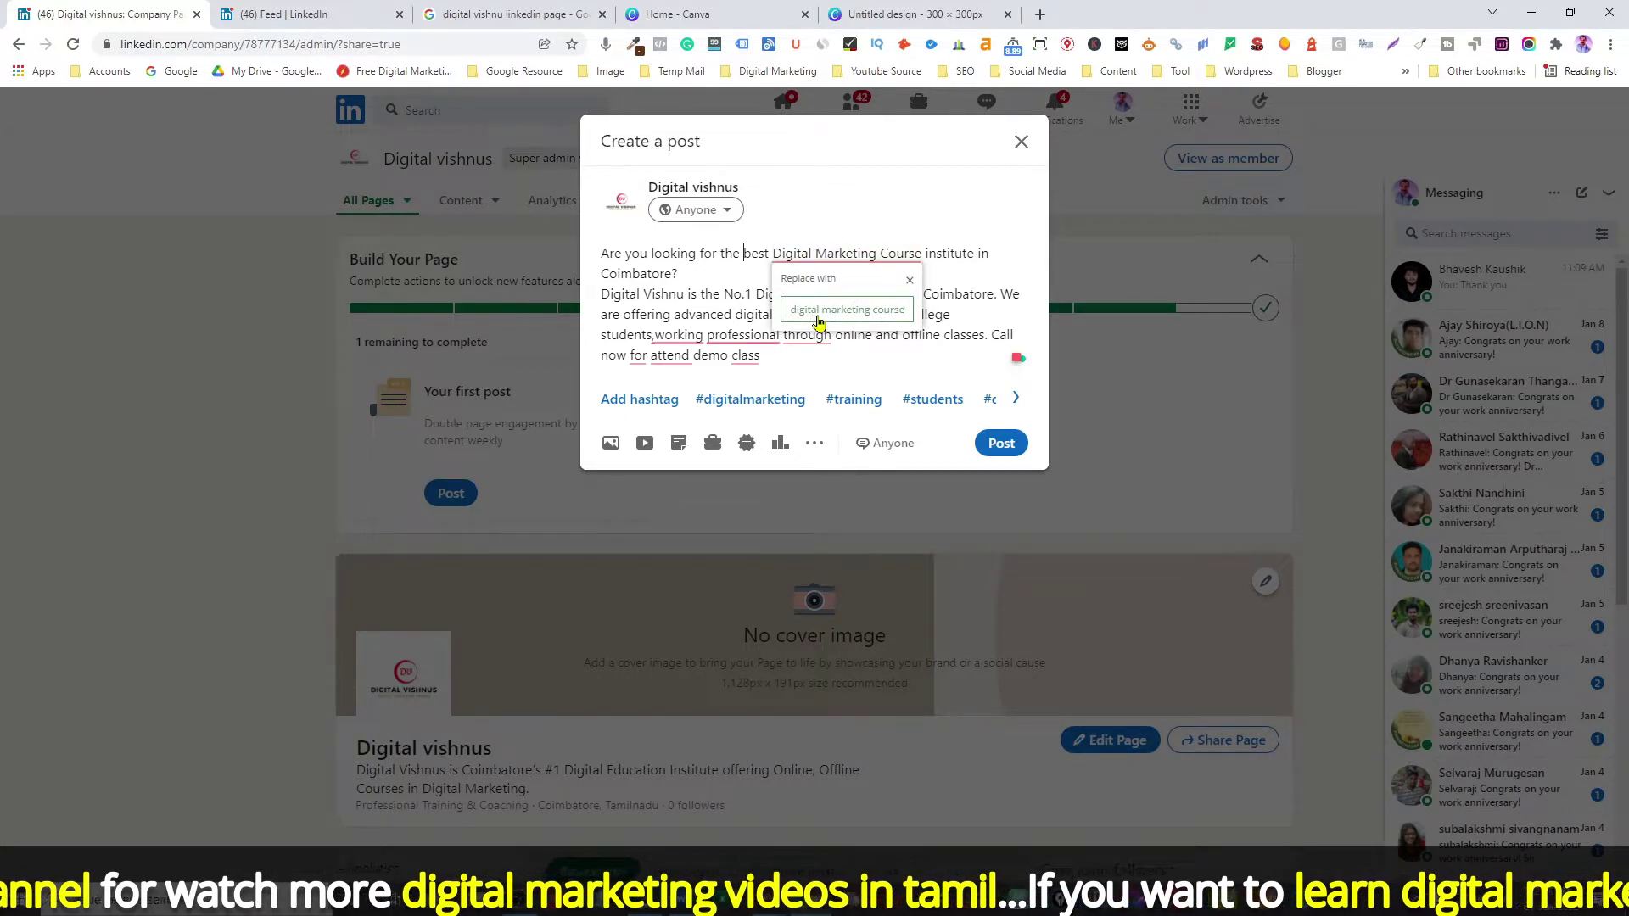
pyautogui.click(818, 319)
pyautogui.click(713, 382)
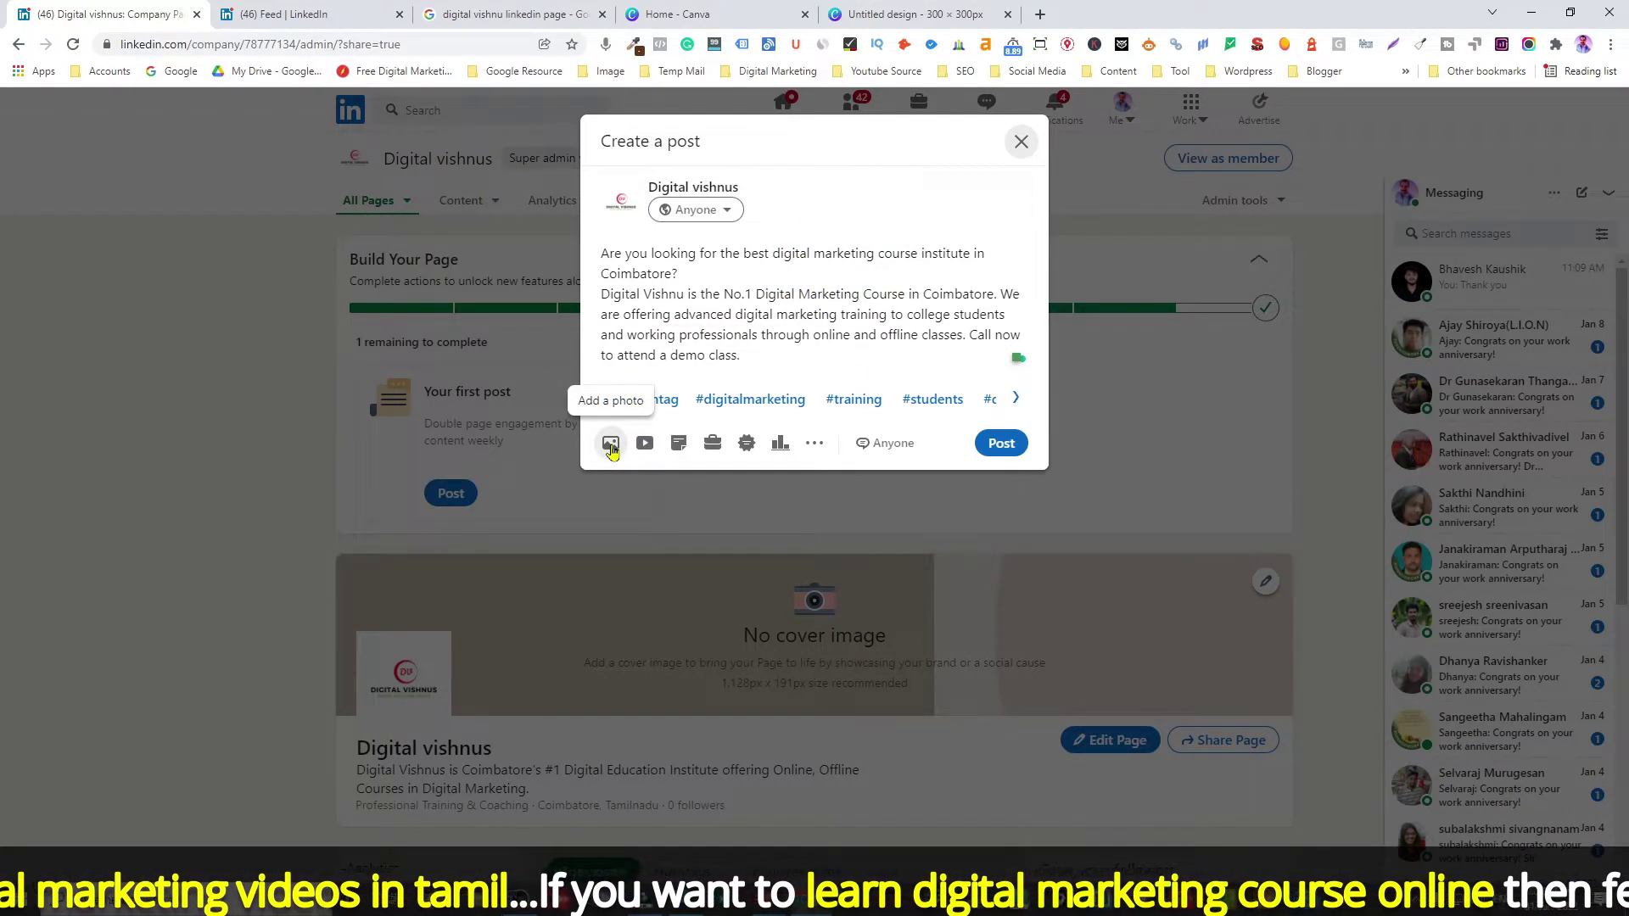
# Attach the image file "Single Image Ads - Linkedin" to the new post.
pyautogui.click(611, 444)
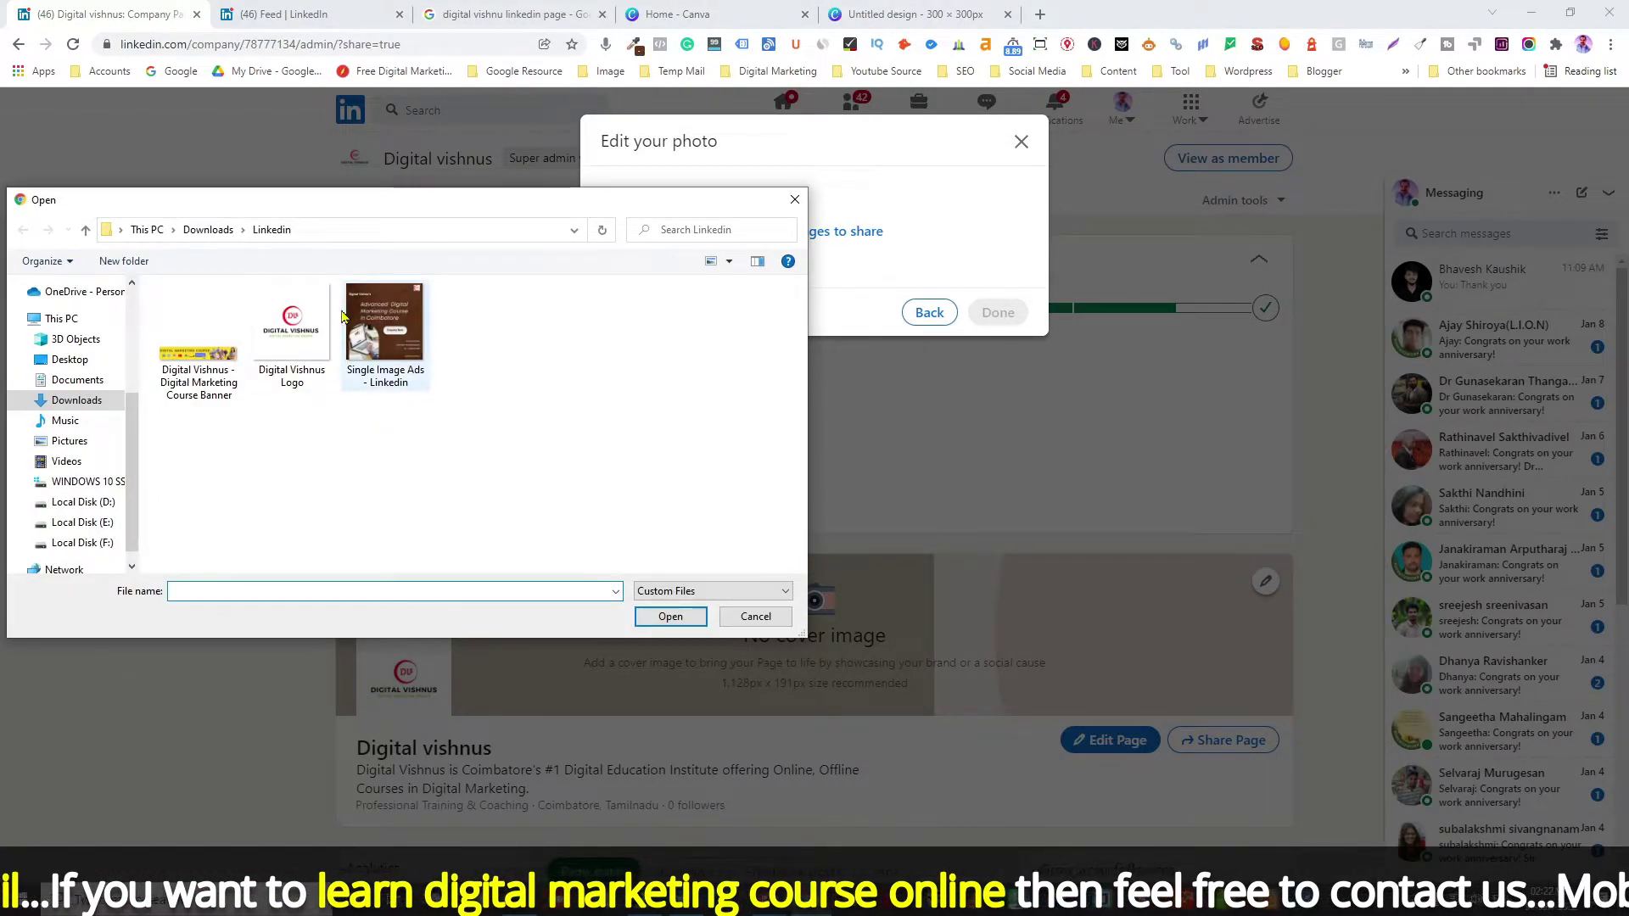
pyautogui.click(378, 316)
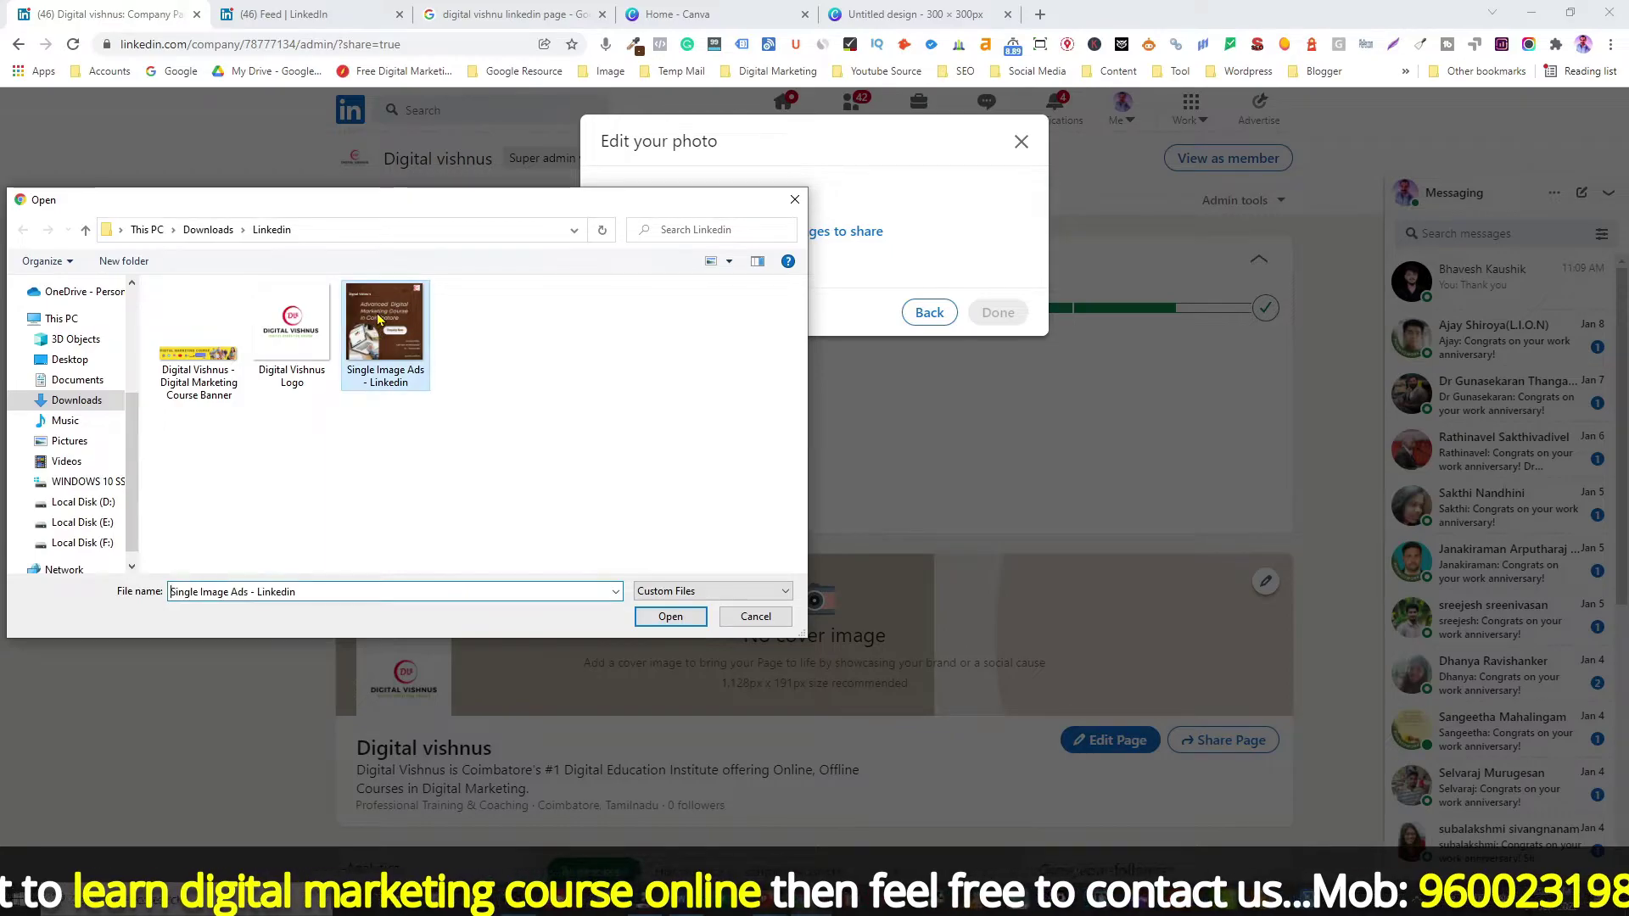
pyautogui.click(658, 616)
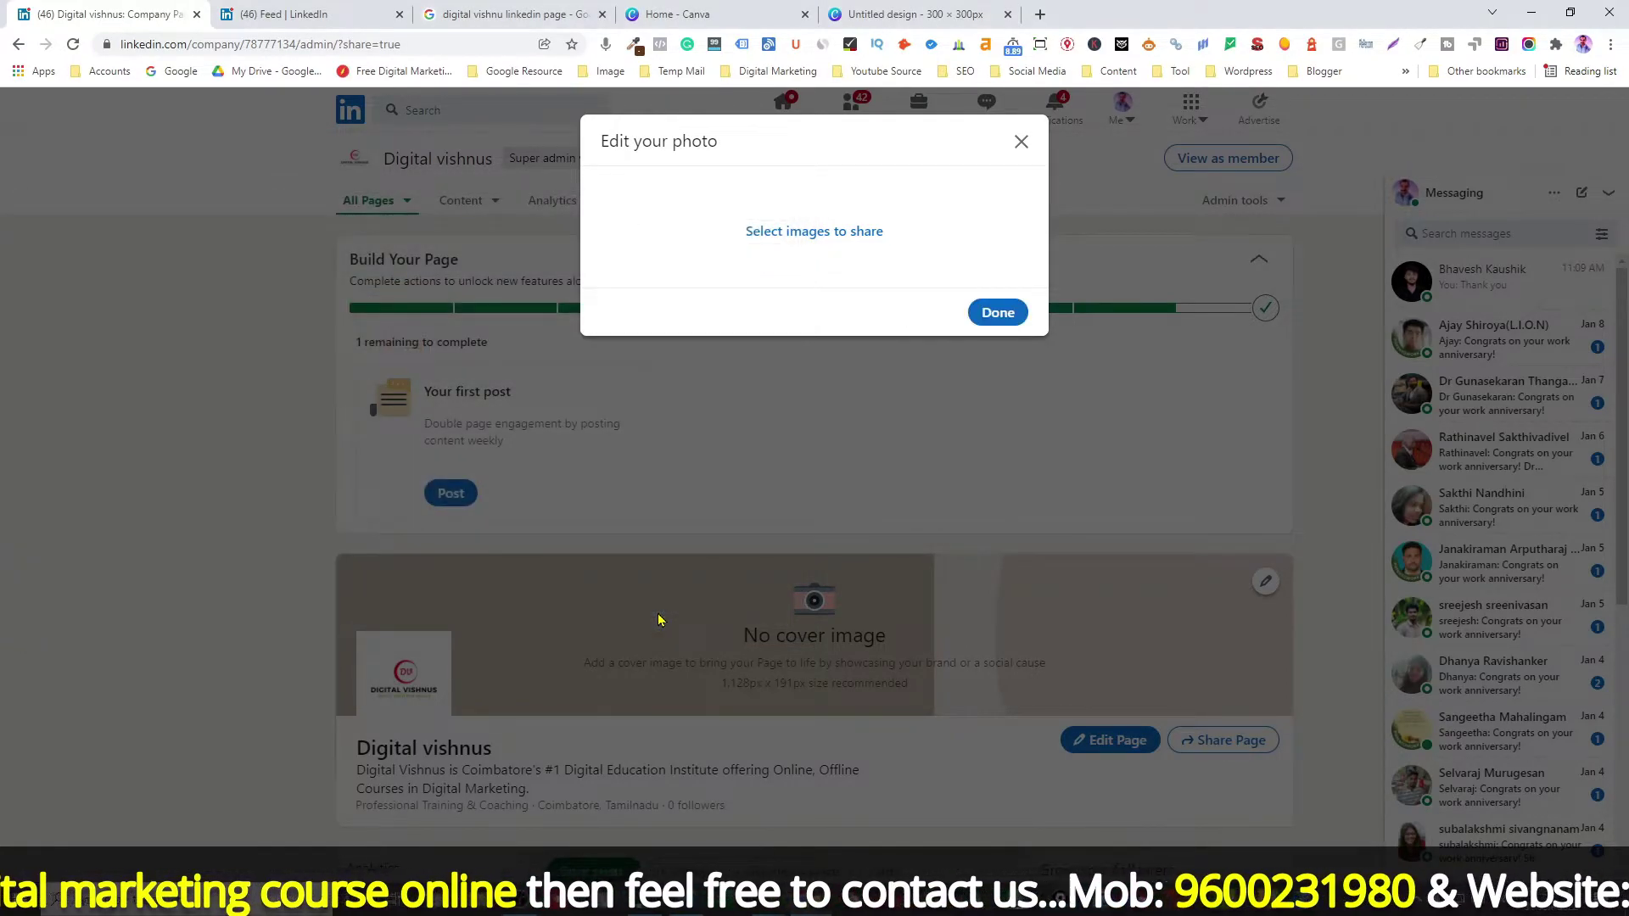
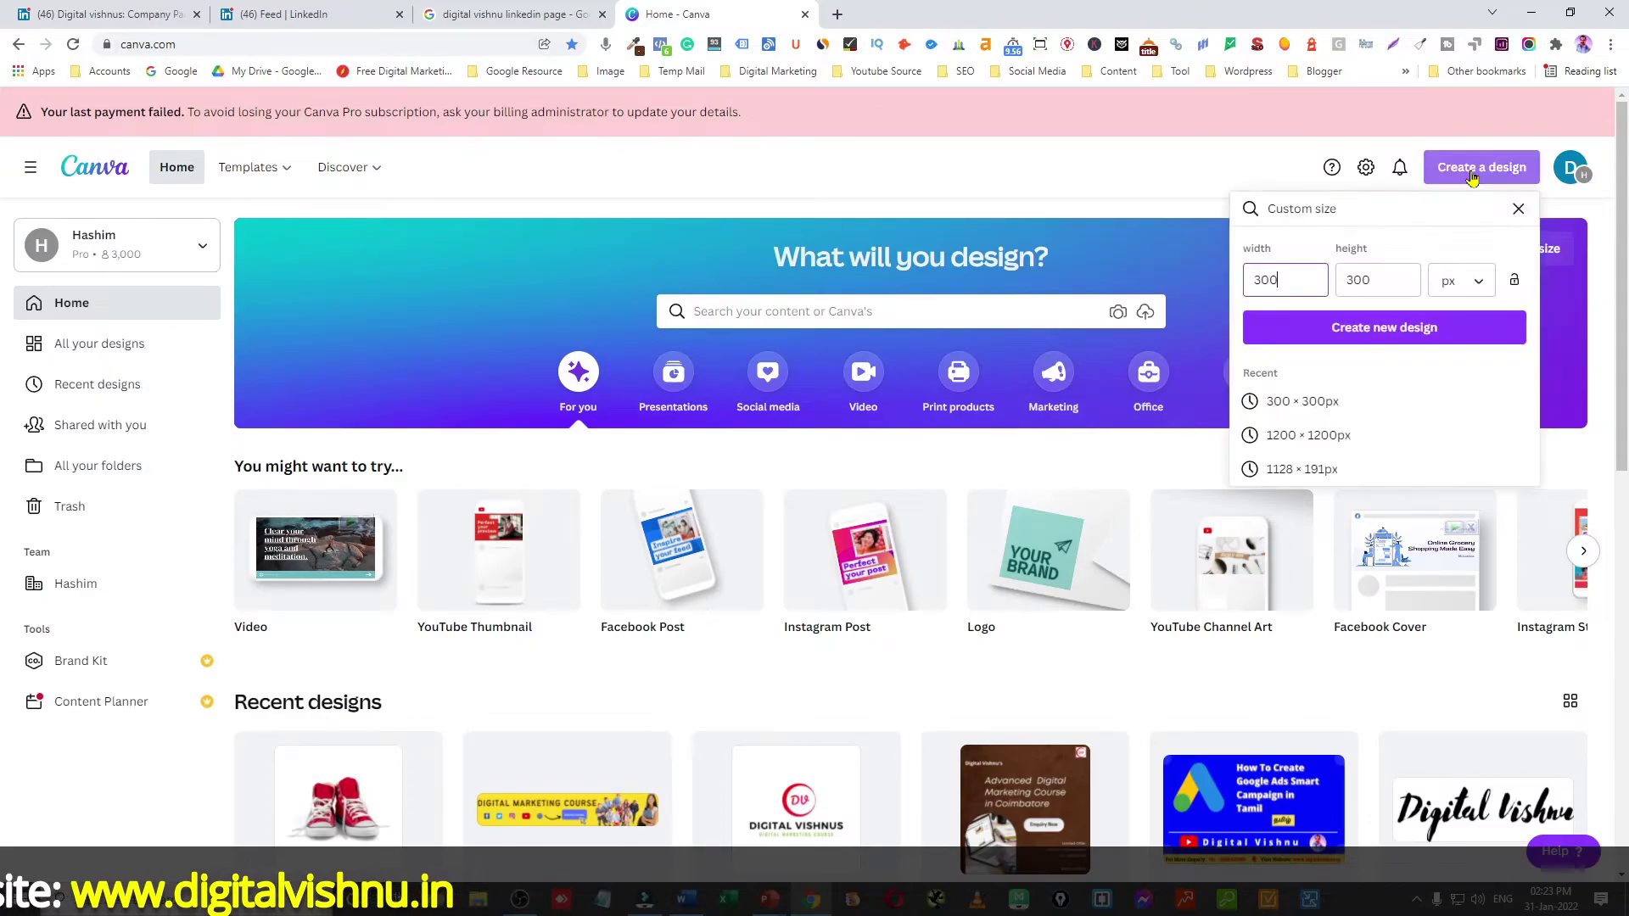
# In Canva, create a custom-size design of 1128 × 191 px, matching LinkedIn's recommended cover size, and browse its templates.
pyautogui.hotkey('ctrl', '1')
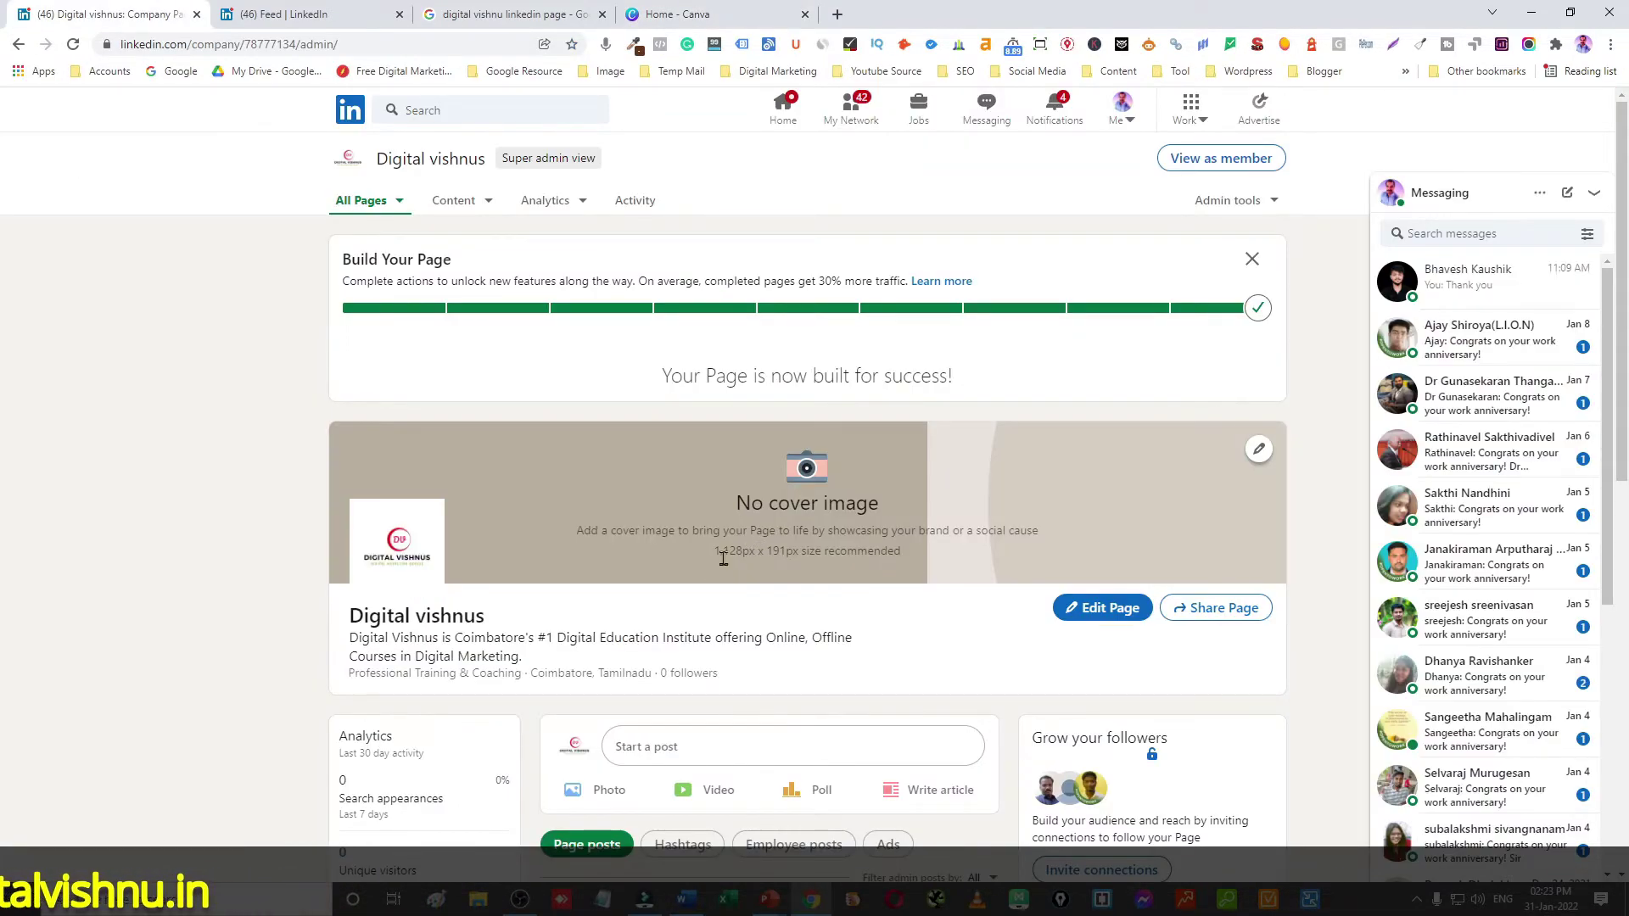
pyautogui.click(670, 14)
pyautogui.write('1128')
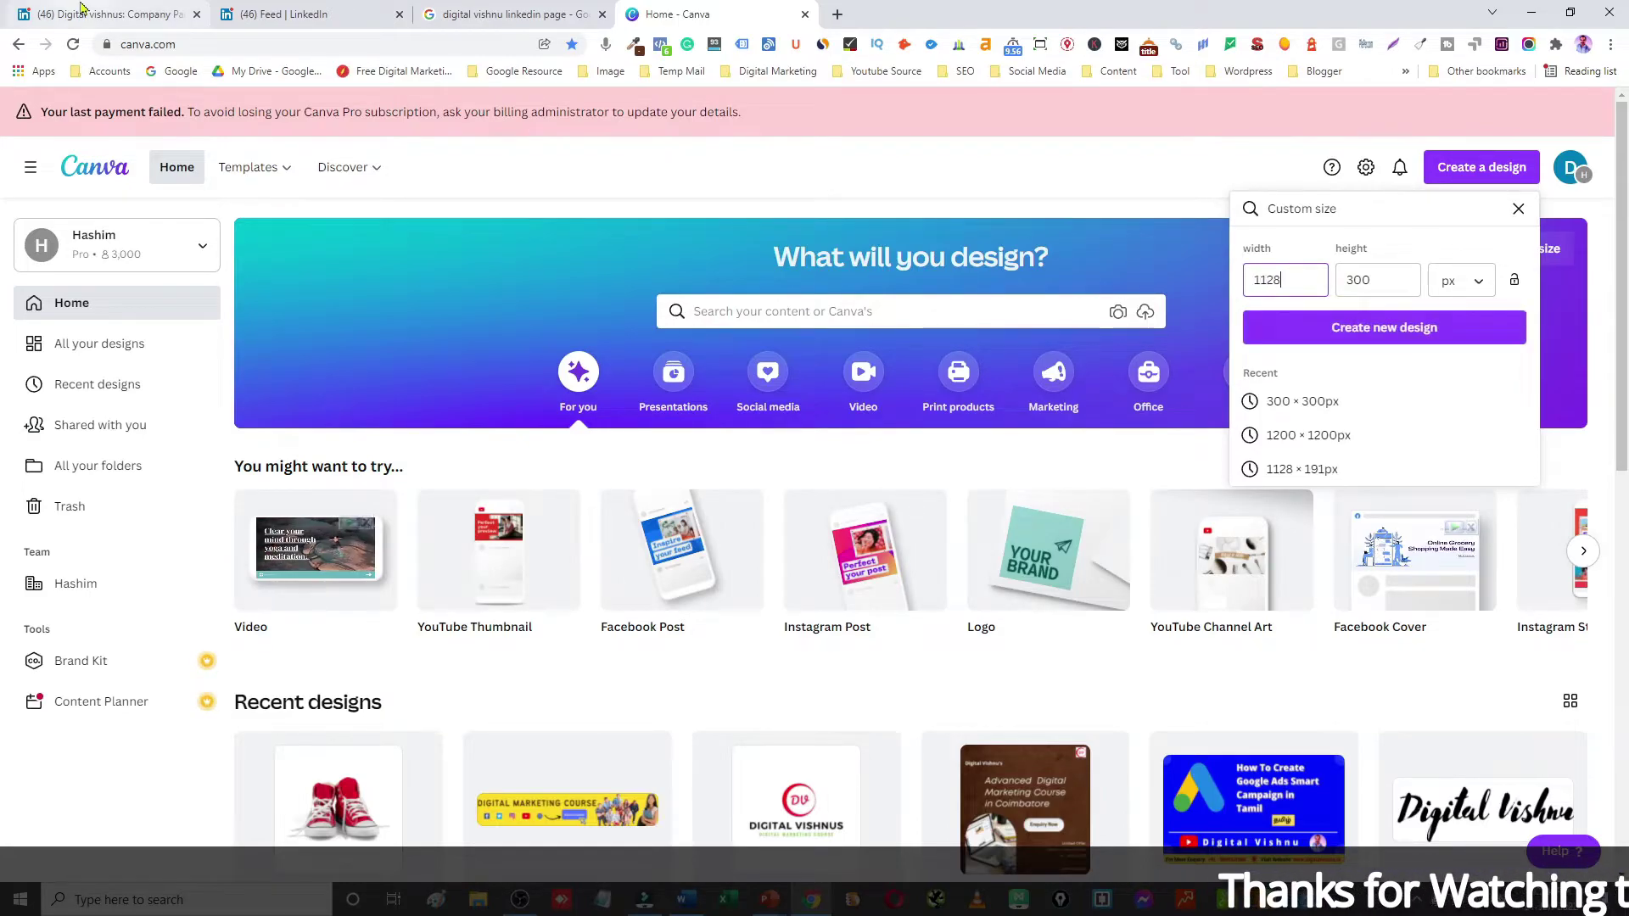
pyautogui.hotkey('ctrl', '1')
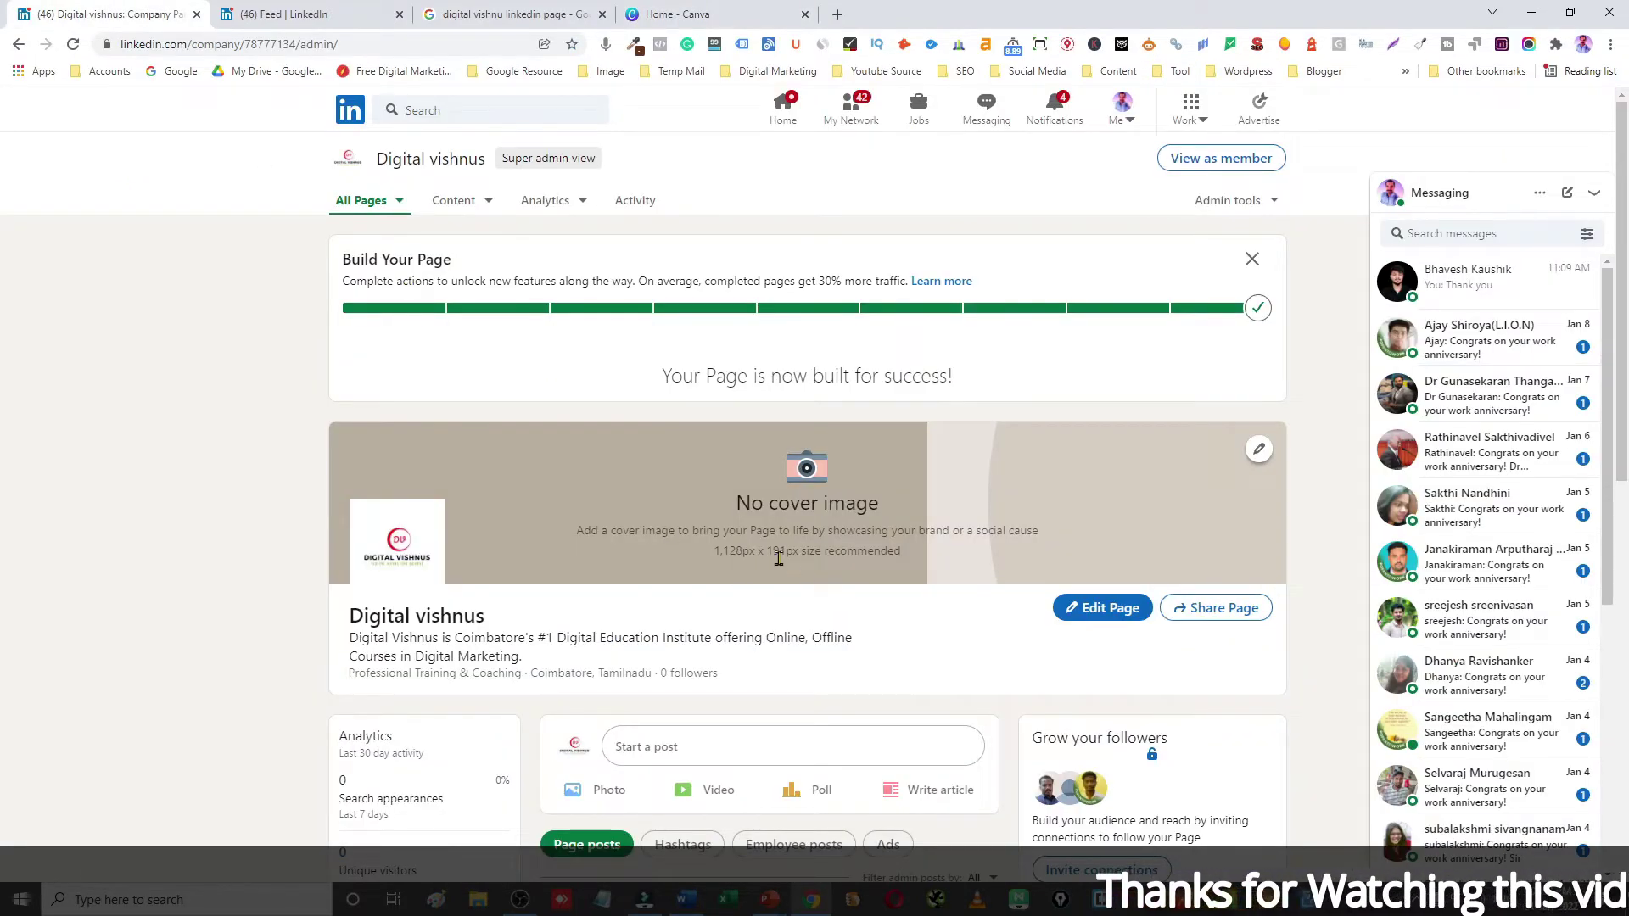
pyautogui.click(670, 14)
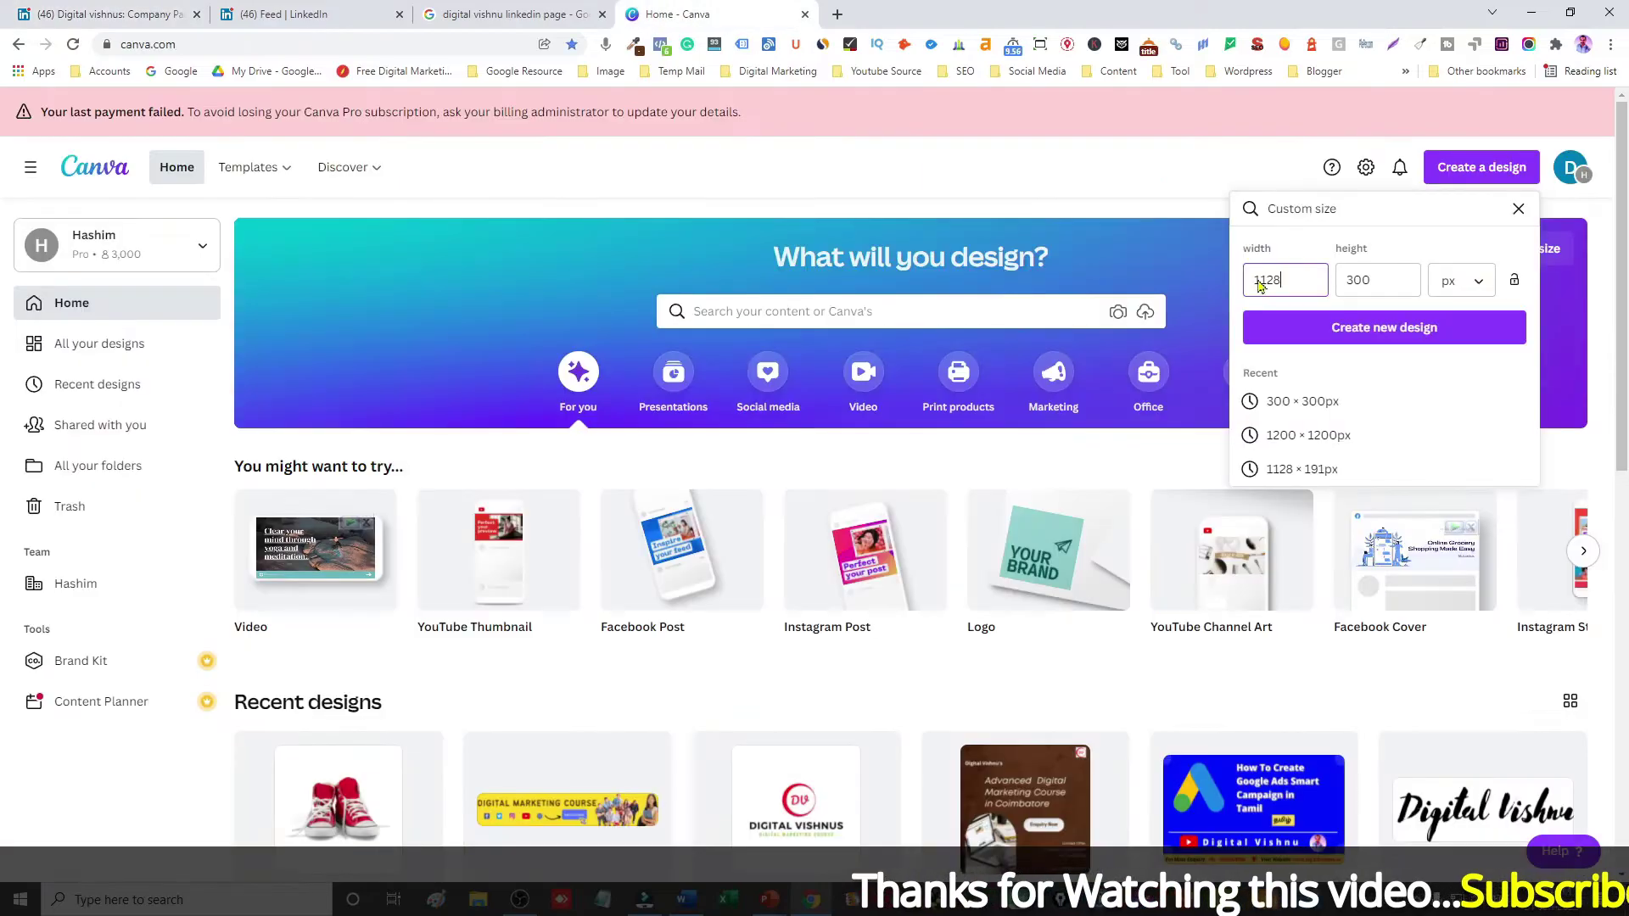
pyautogui.doubleClick(1358, 281)
pyautogui.press('BackSpace')
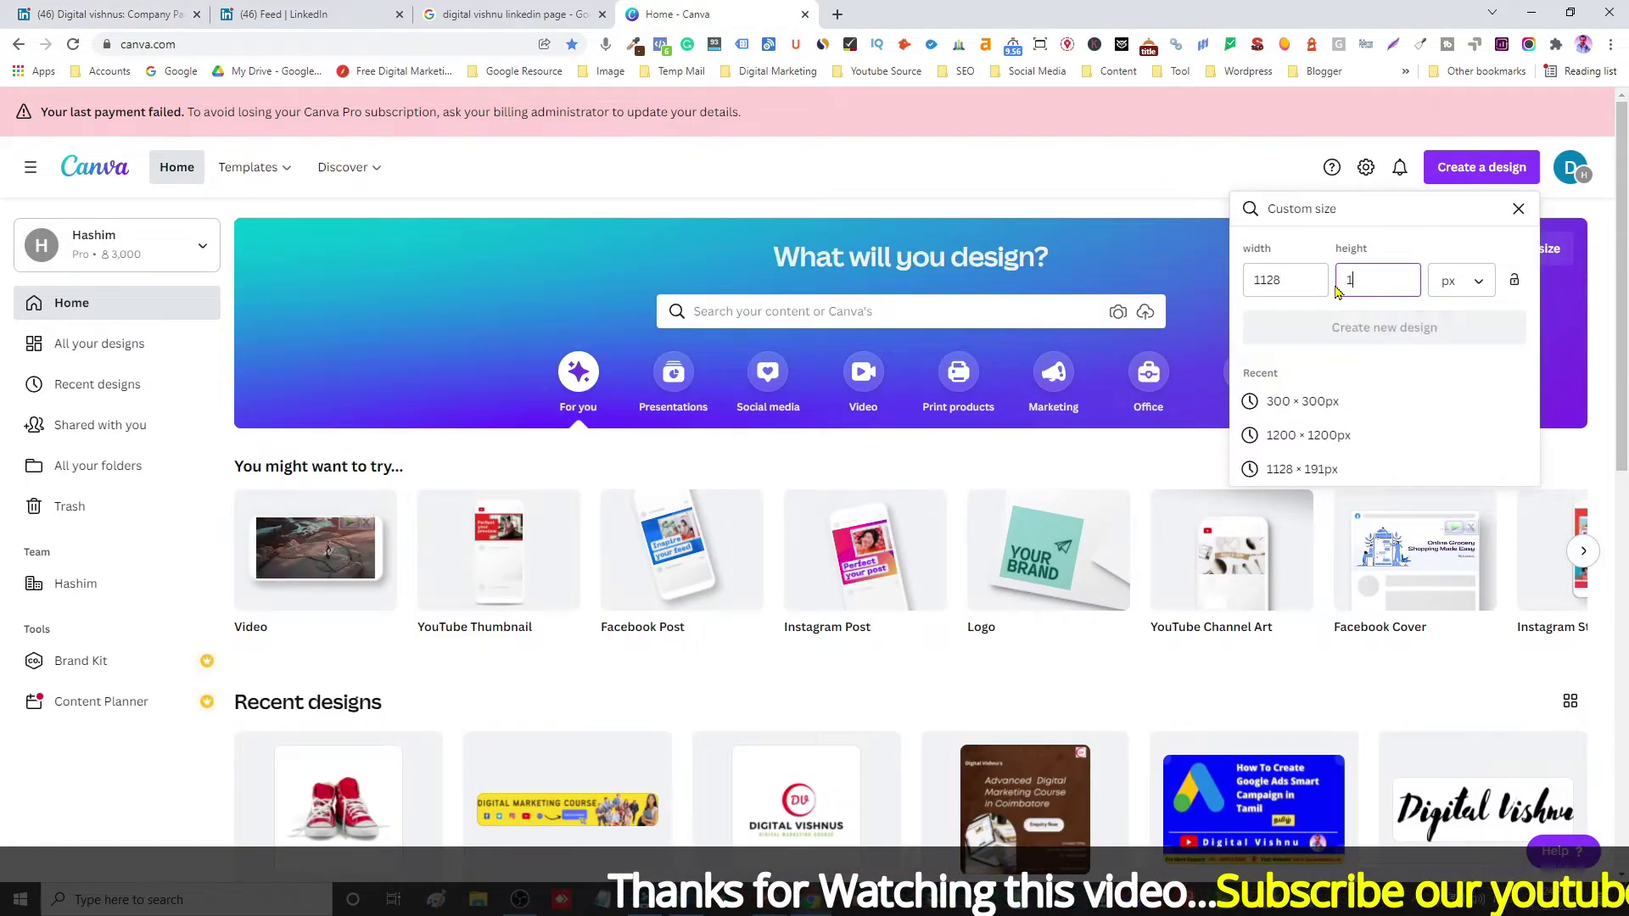
pyautogui.write('191')
pyautogui.click(1366, 327)
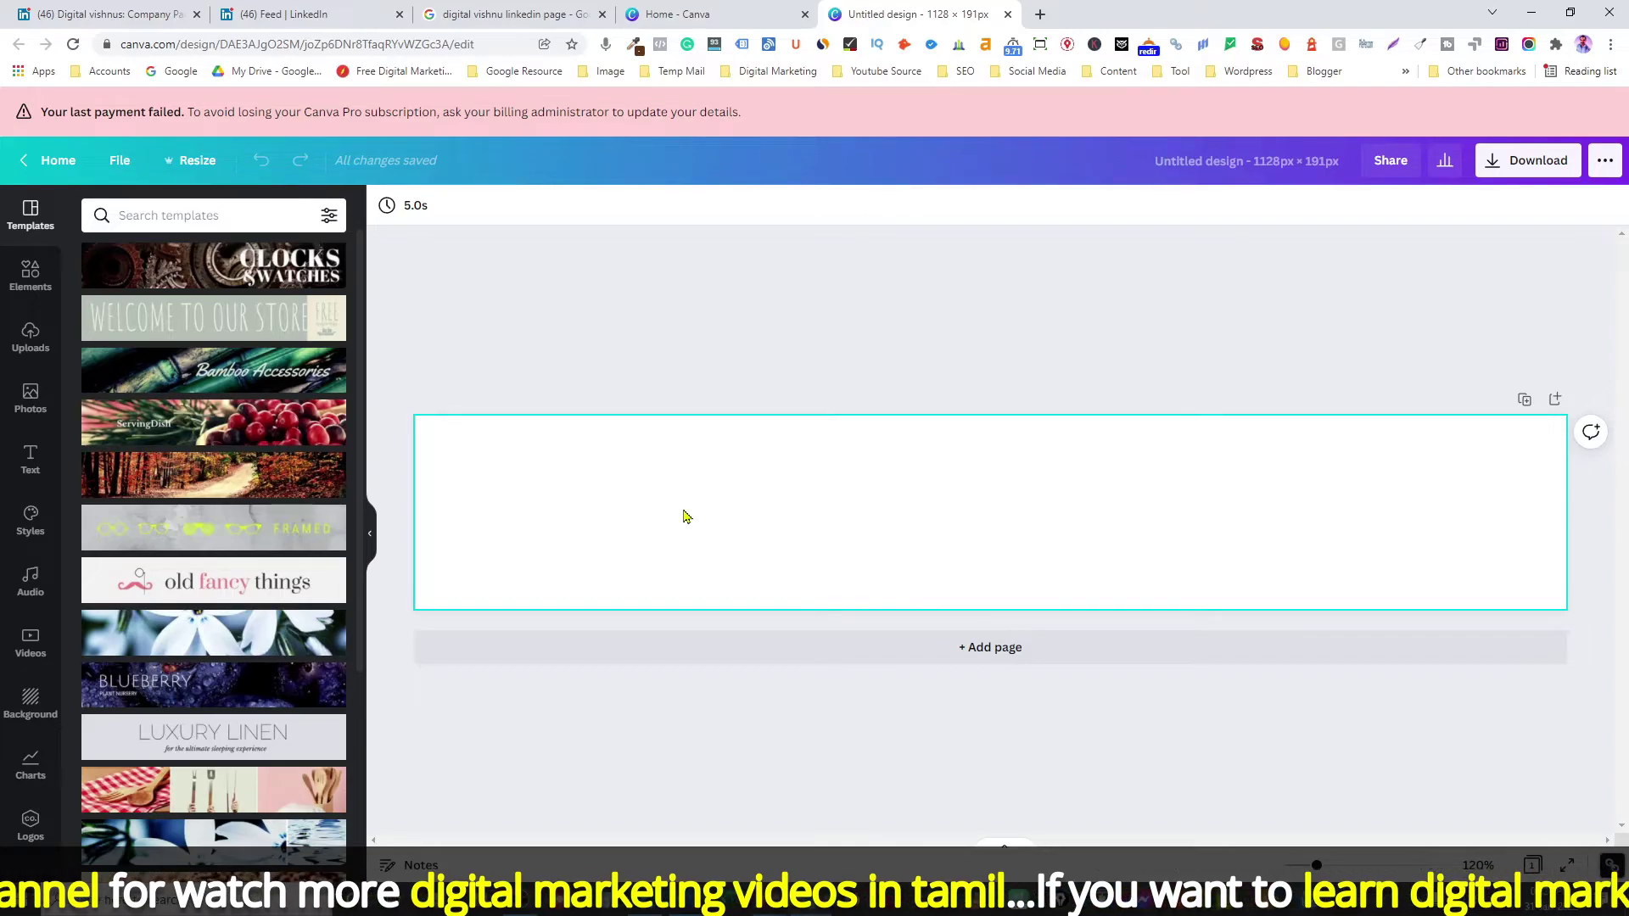
pyautogui.scroll(-10, 194, 349)
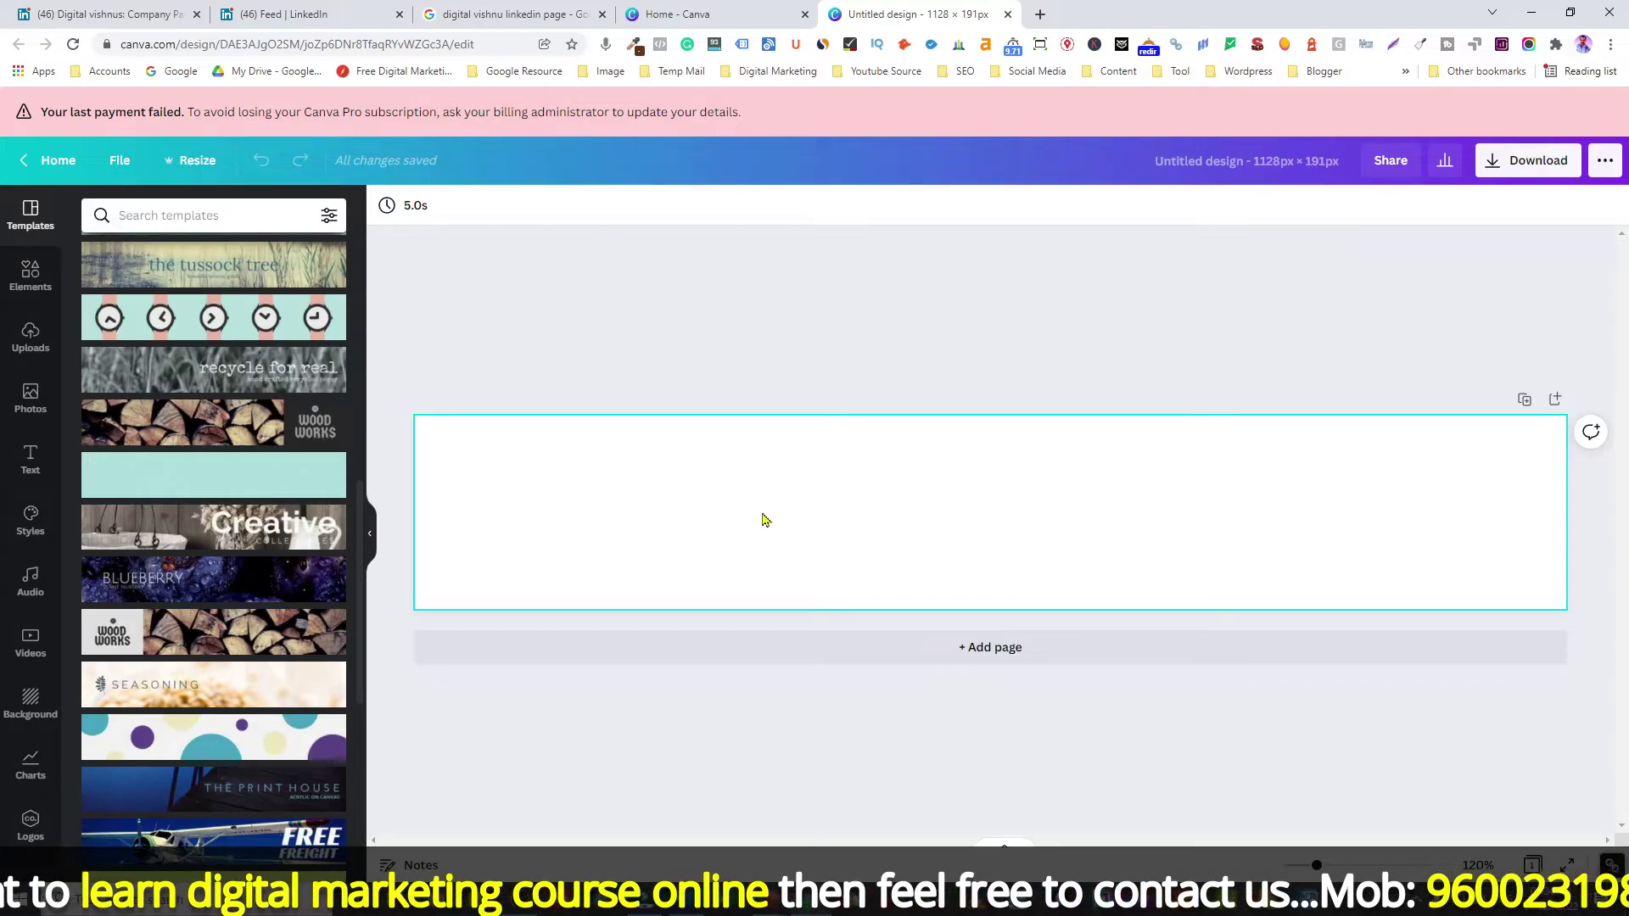
# Back on the LinkedIn page, upload "Digital Vishnus - Digital Marketing Course Banner" as the cover image and save it.
pyautogui.hotkey('ctrl', 'Tab')
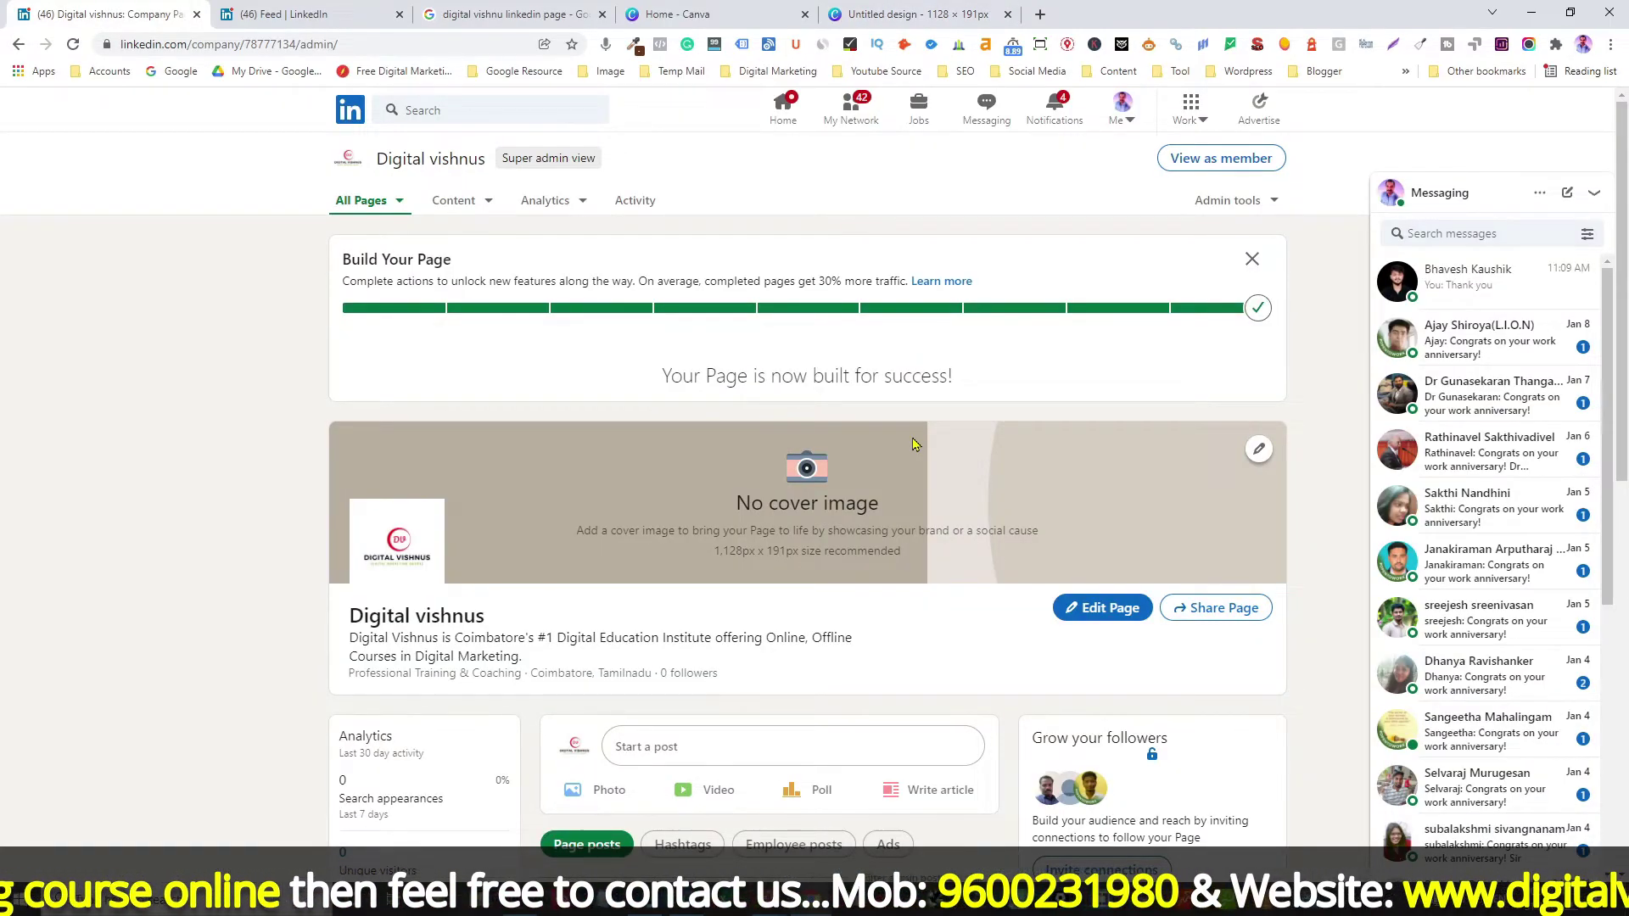
pyautogui.click(1259, 455)
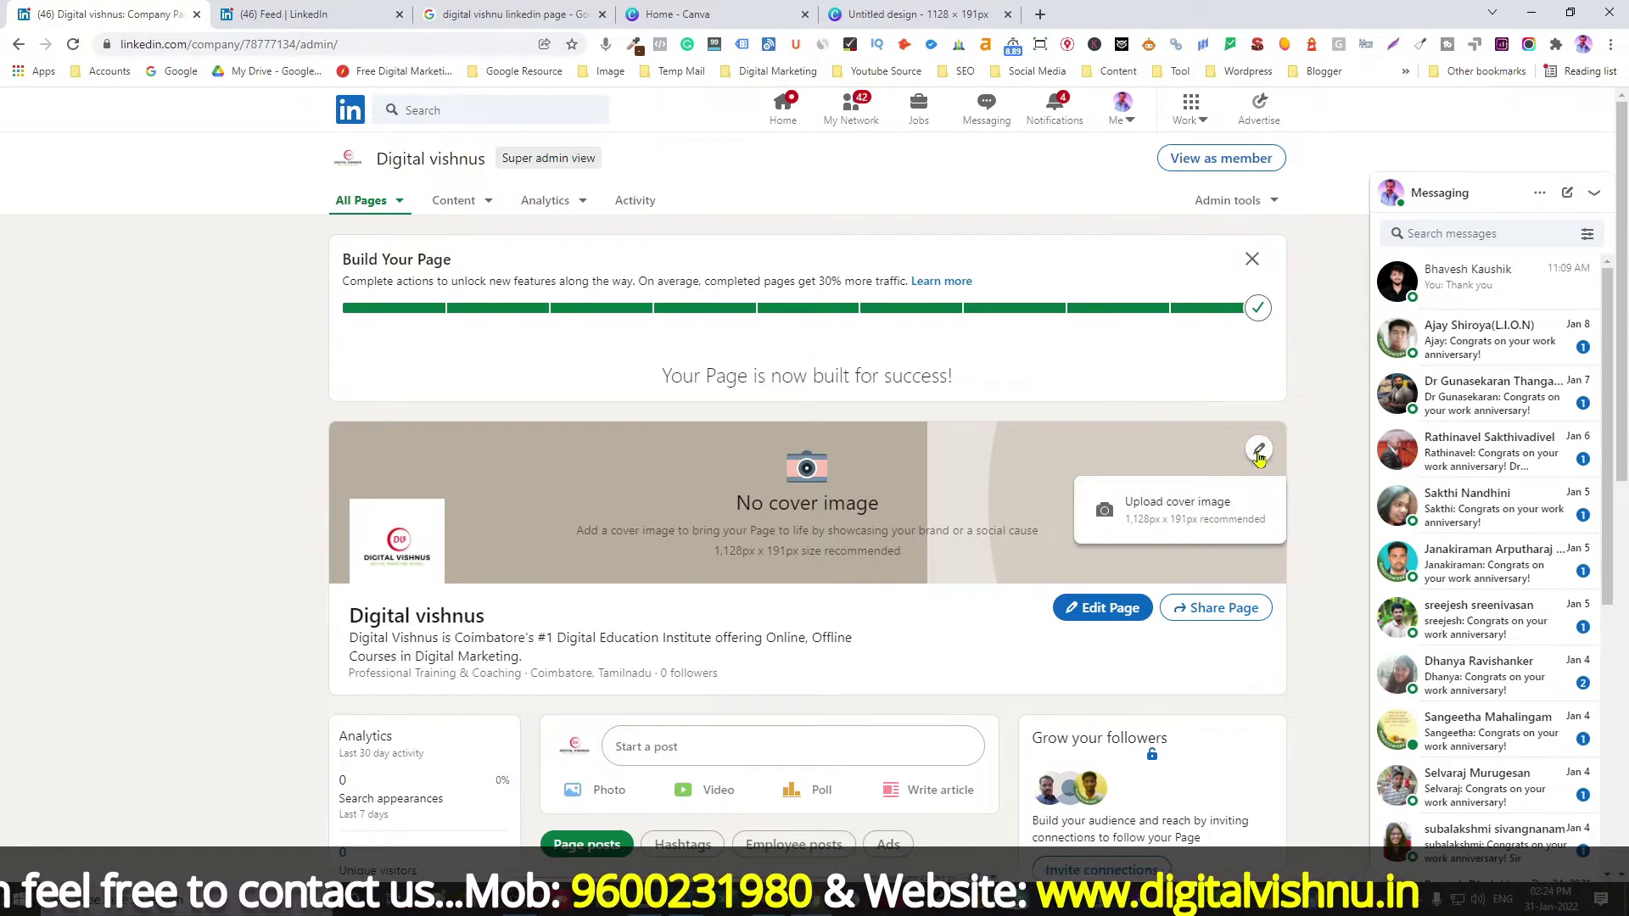
pyautogui.click(1180, 511)
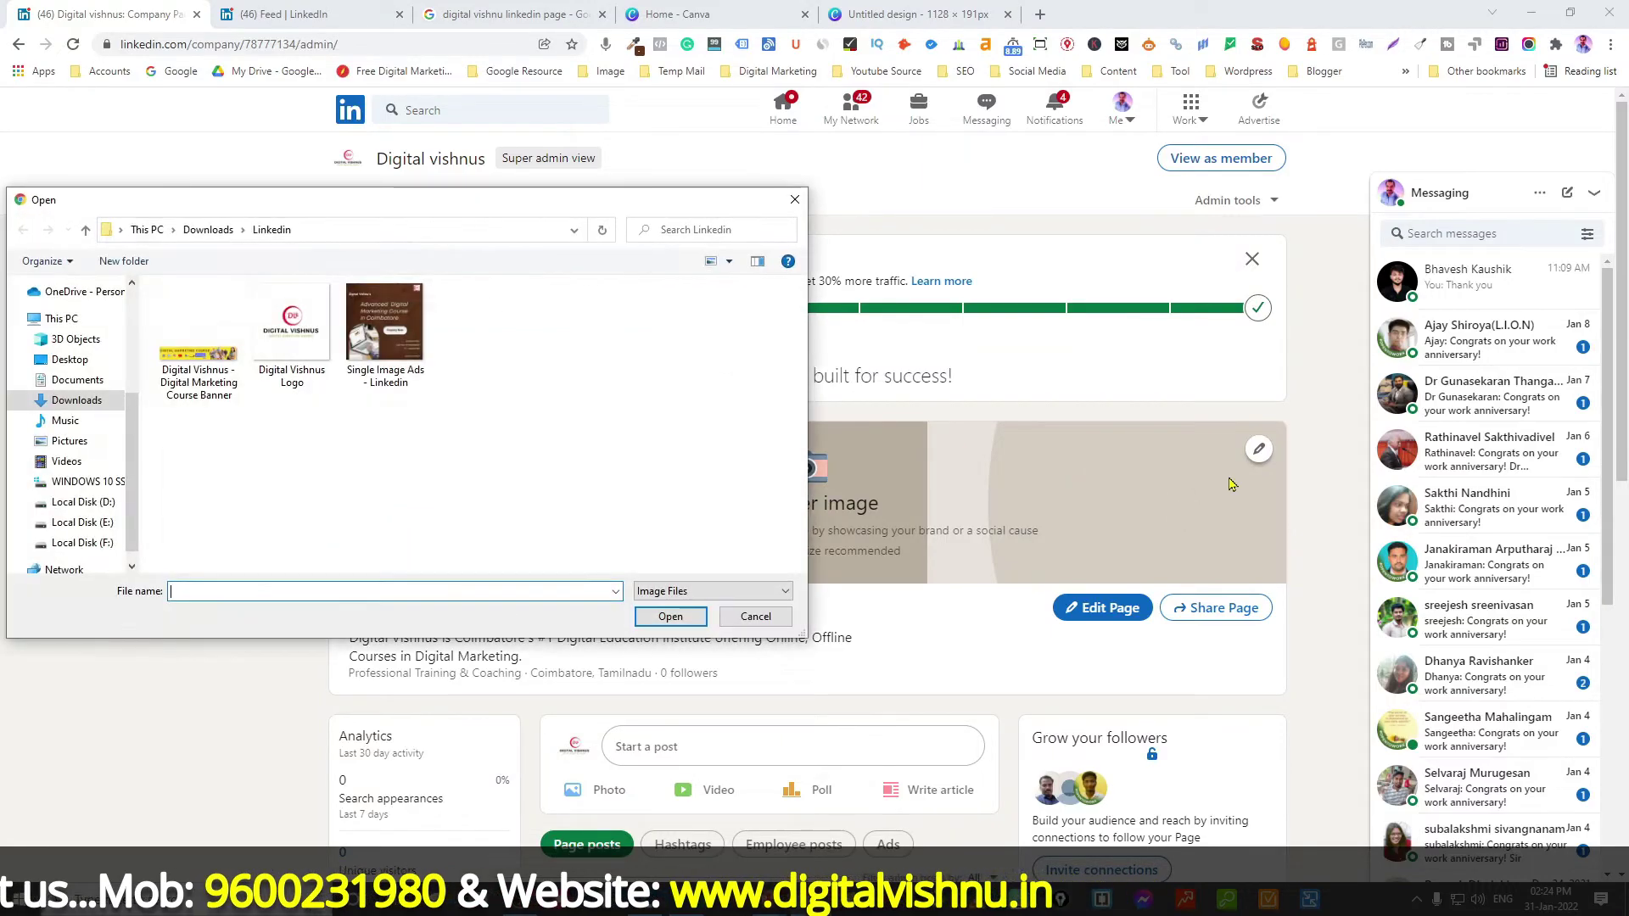
pyautogui.click(197, 370)
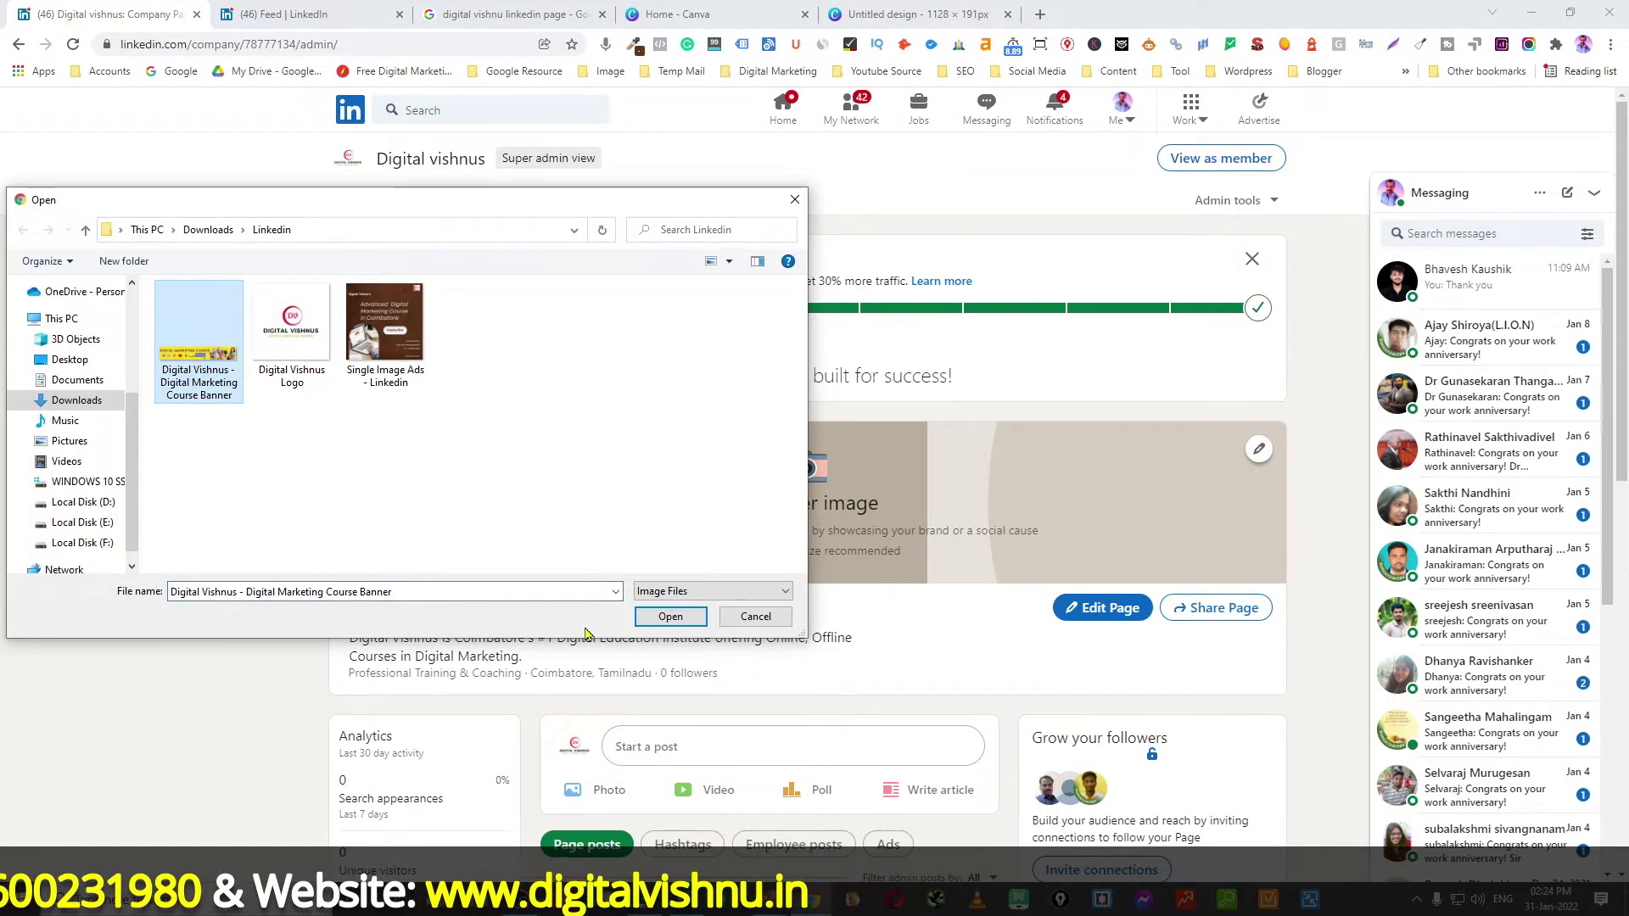
pyautogui.click(671, 617)
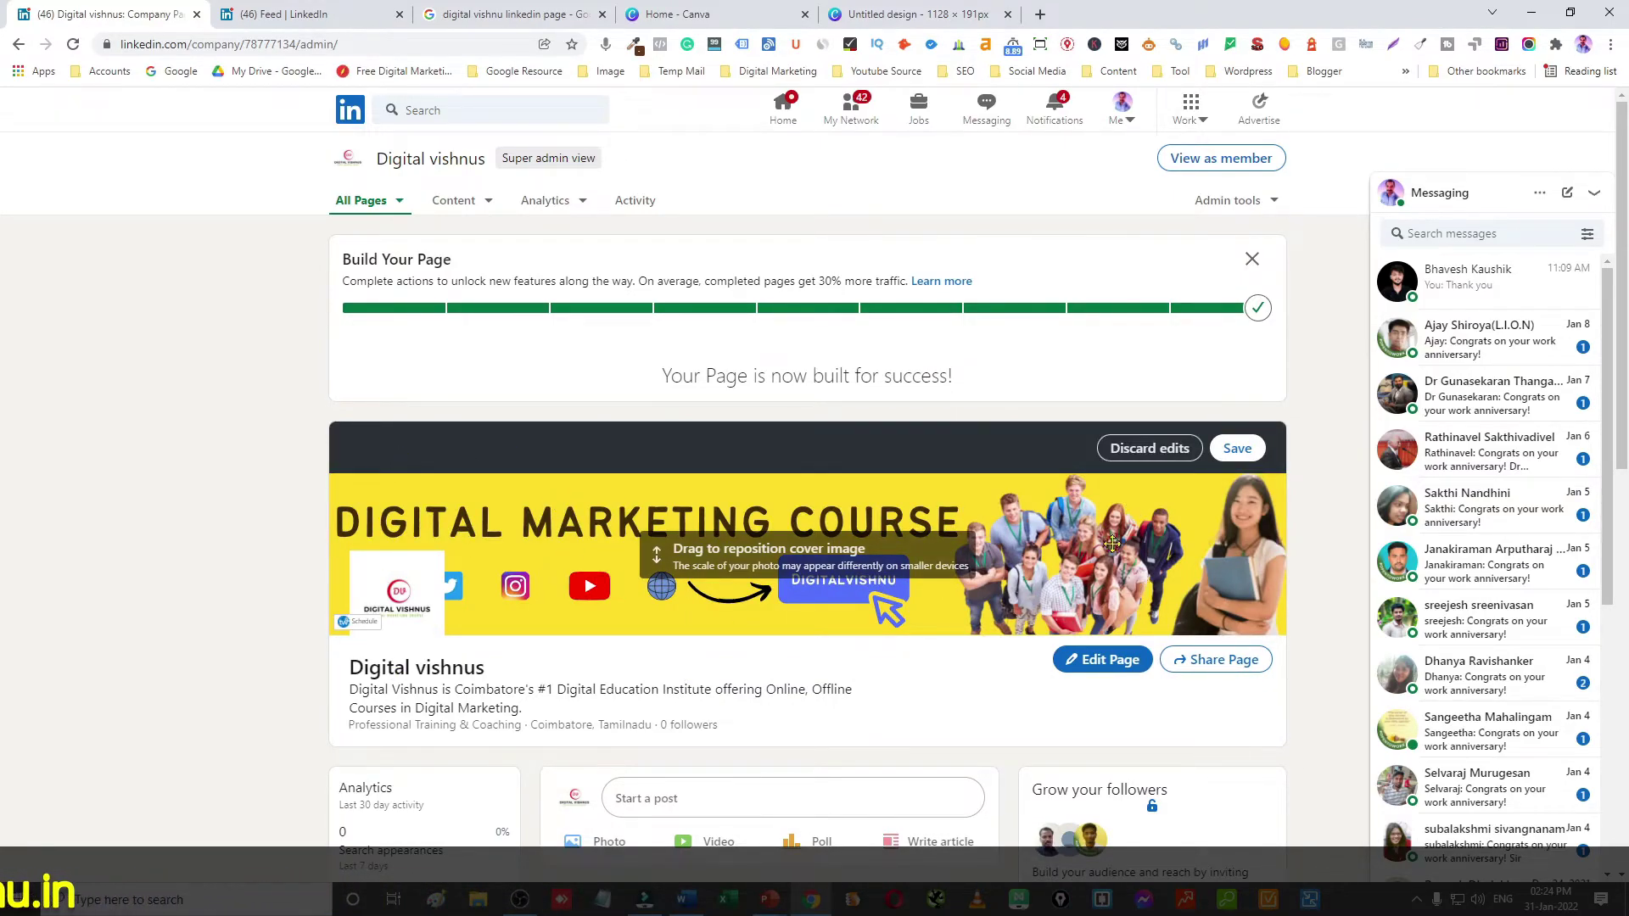
pyautogui.click(1247, 457)
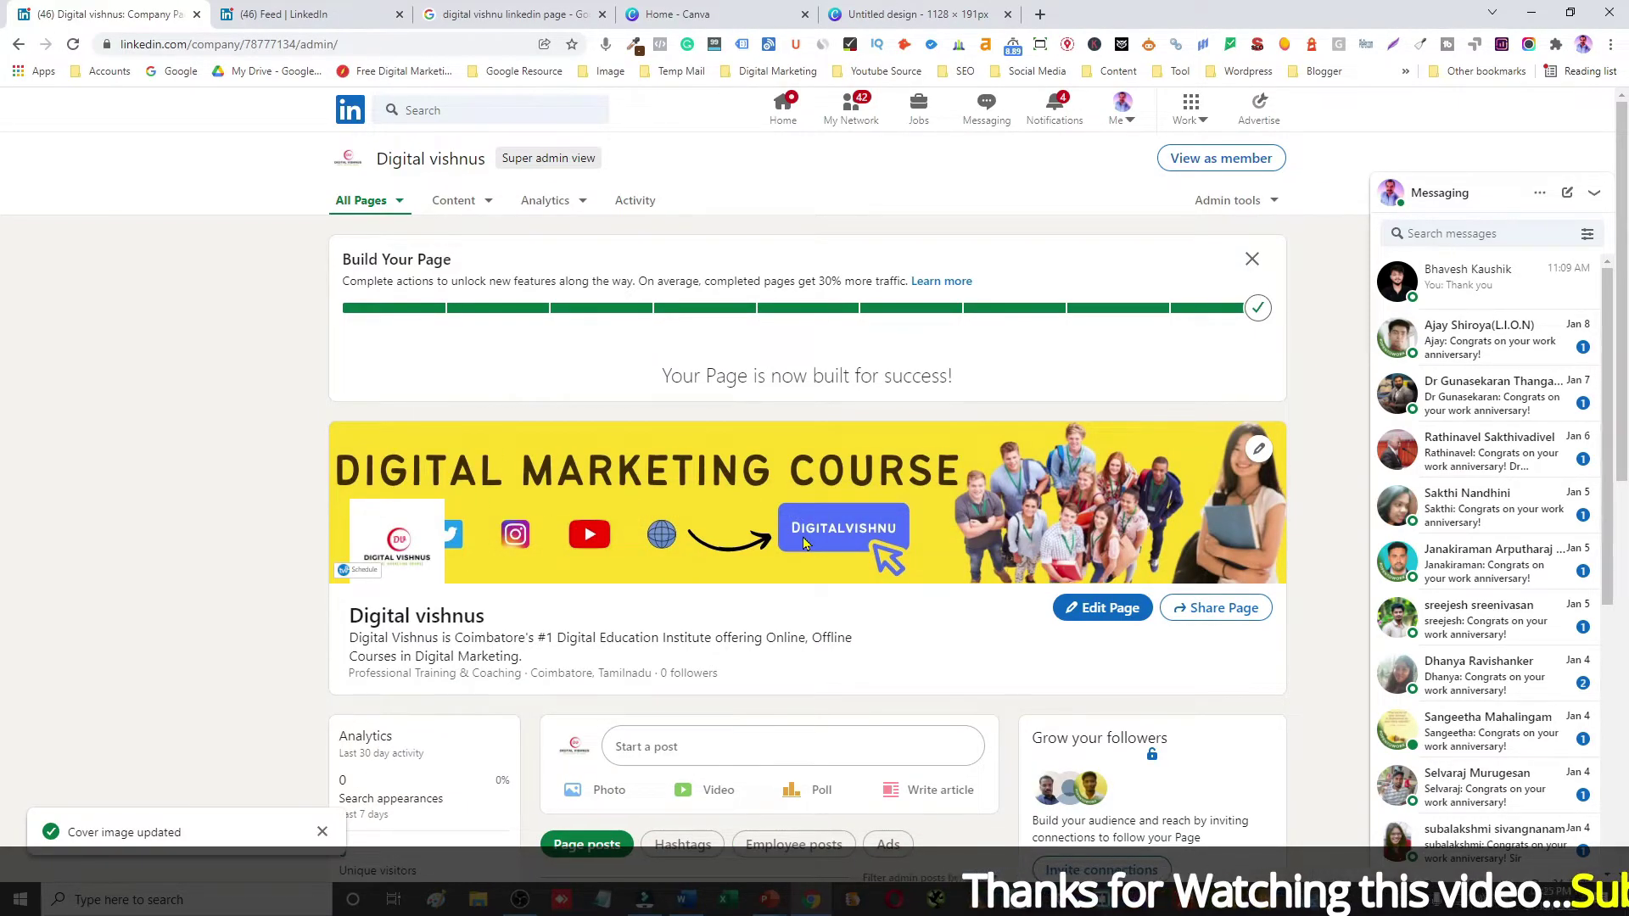
# Preview the company page as a member, review its full About details, and return to the admin view.
pyautogui.scroll(-5, 804, 543)
pyautogui.scroll(5, 1018, 339)
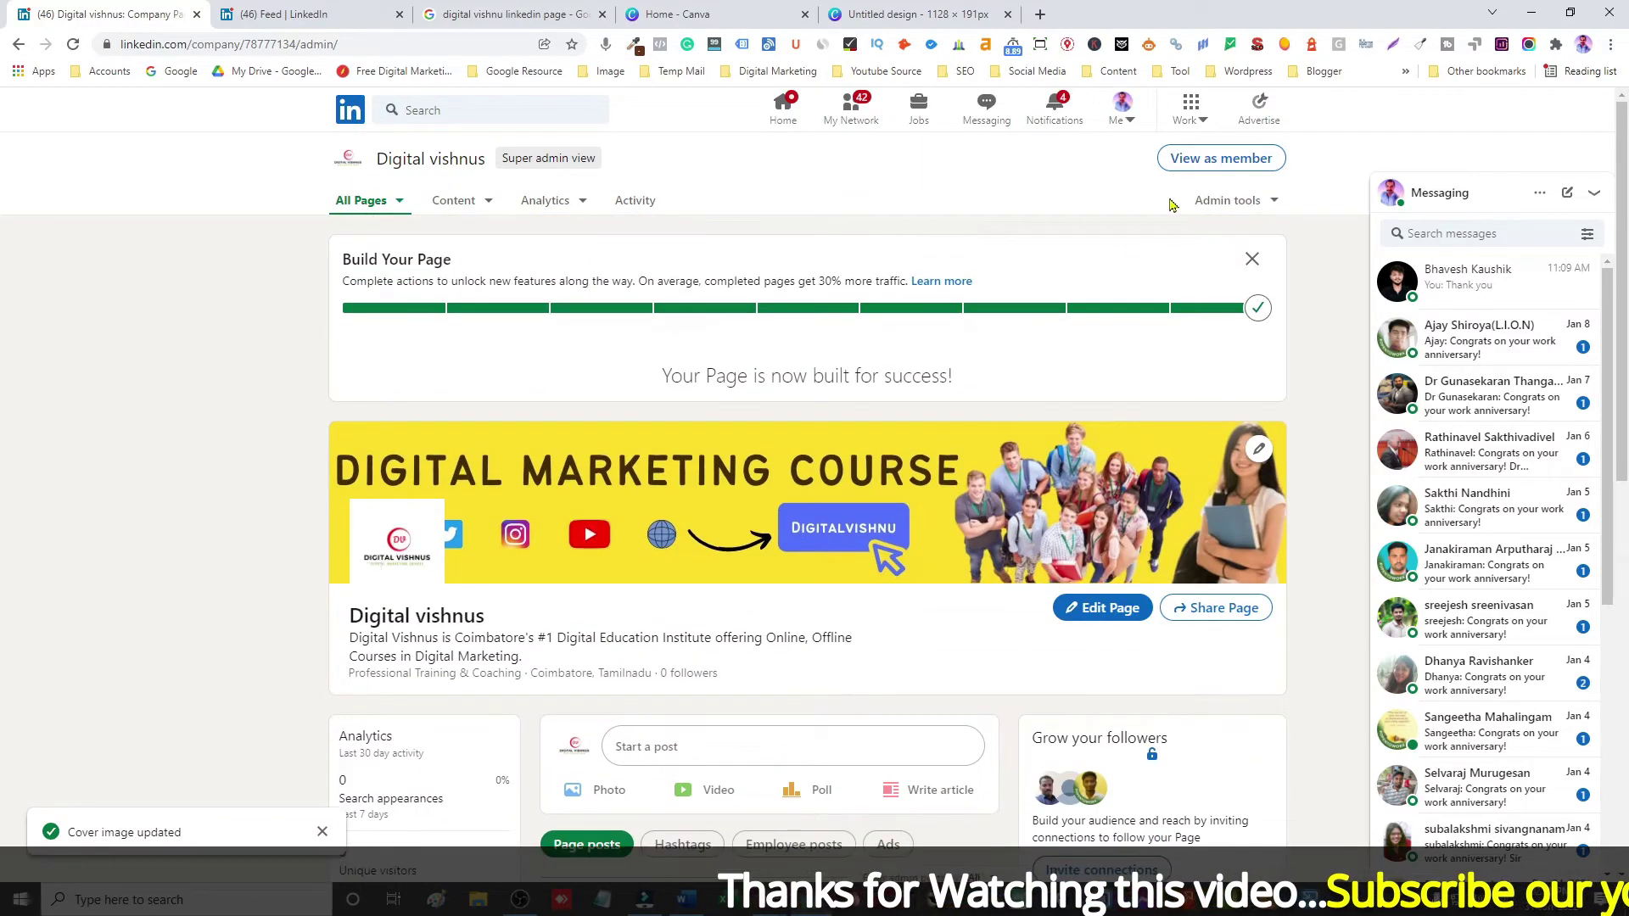
pyautogui.click(1236, 161)
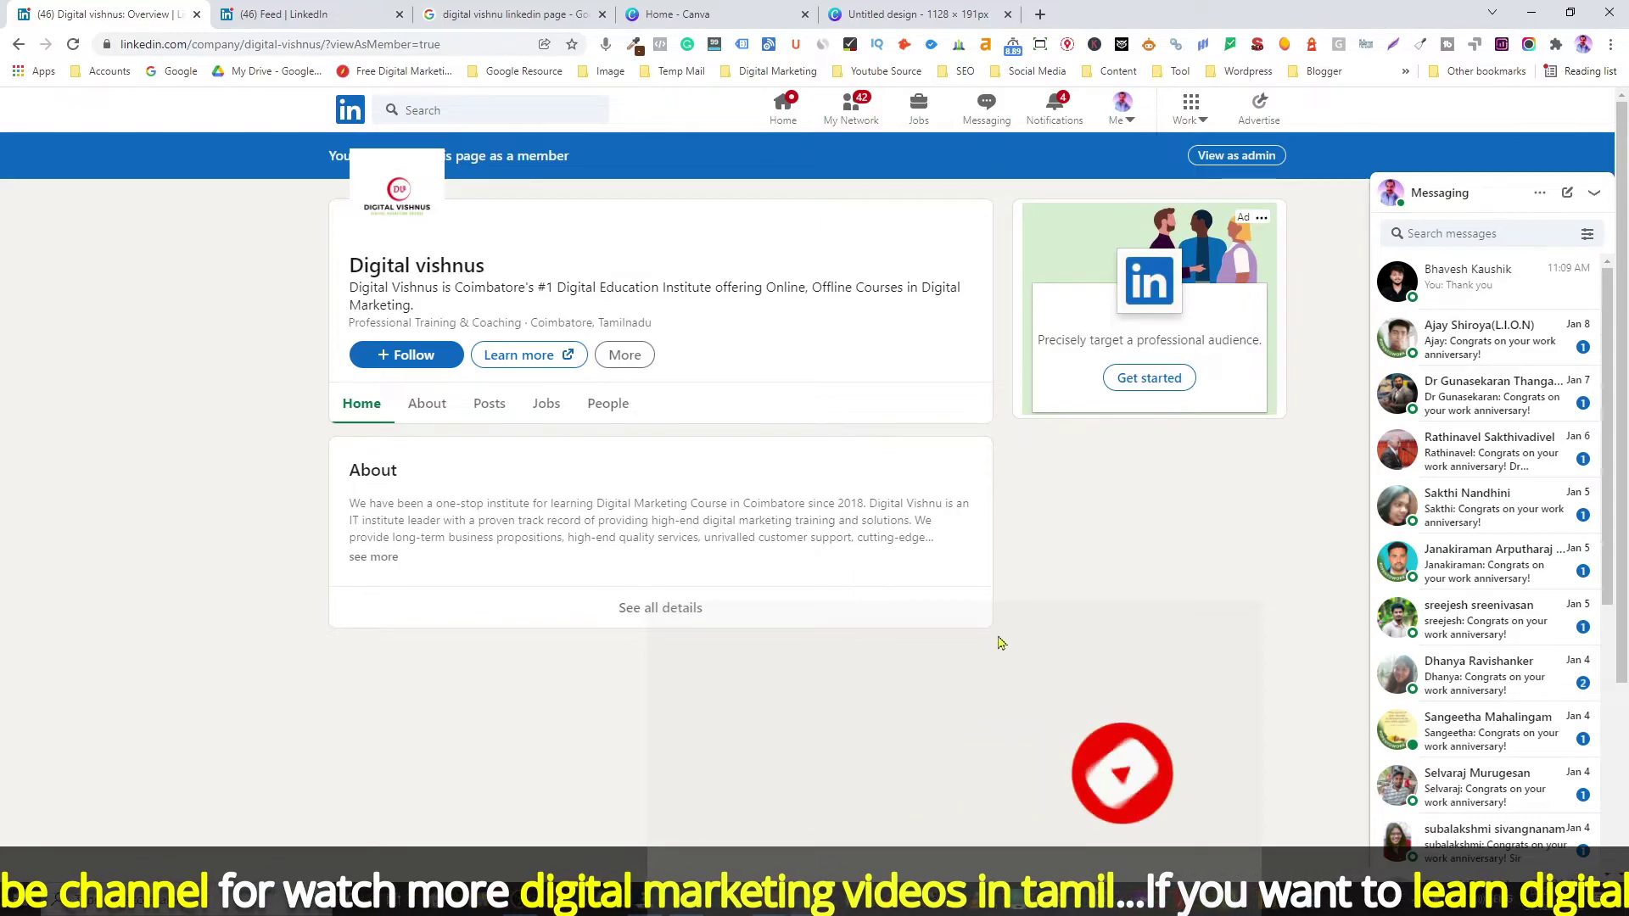
pyautogui.click(673, 611)
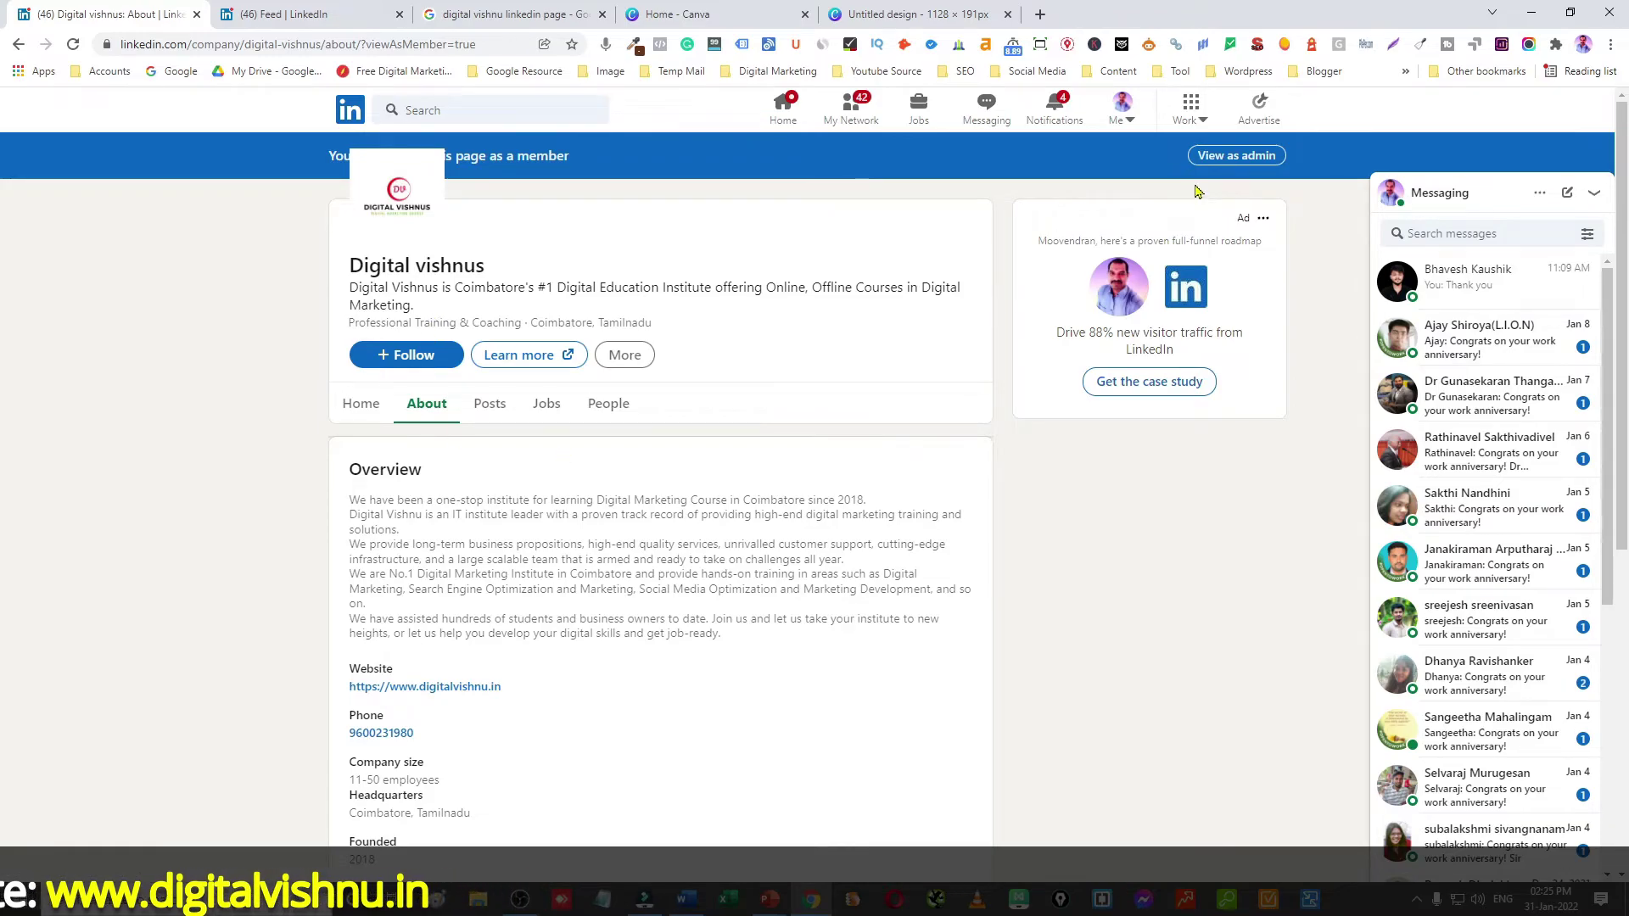
pyautogui.click(1252, 163)
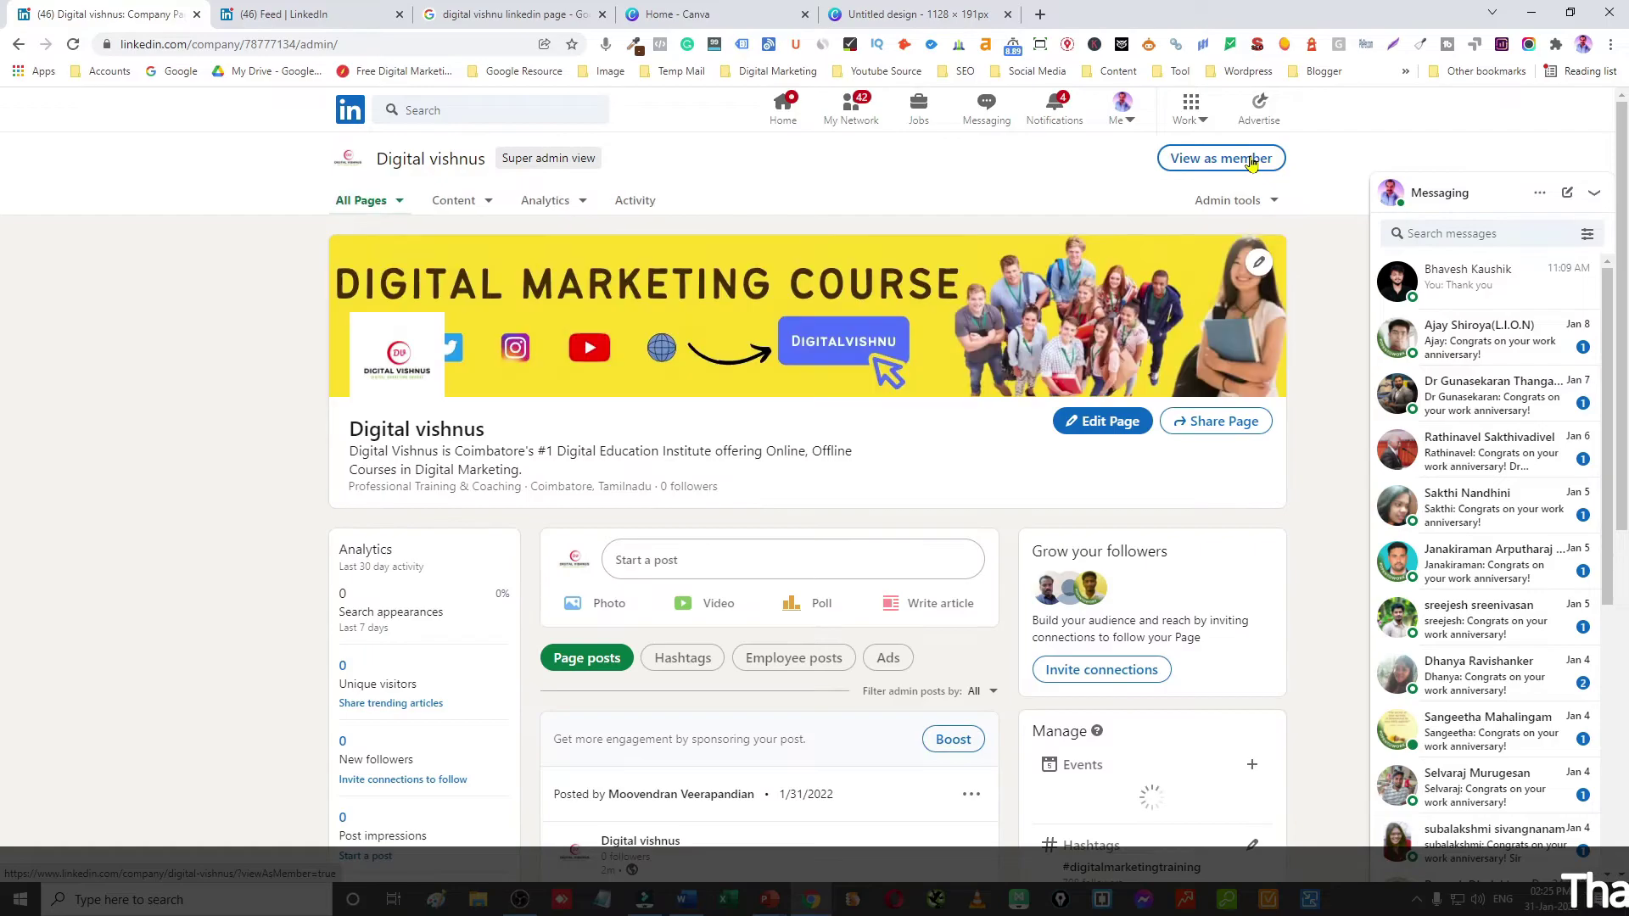
# Set the page's custom button to "Visit website", save the change and close the page editor.
pyautogui.click(1103, 422)
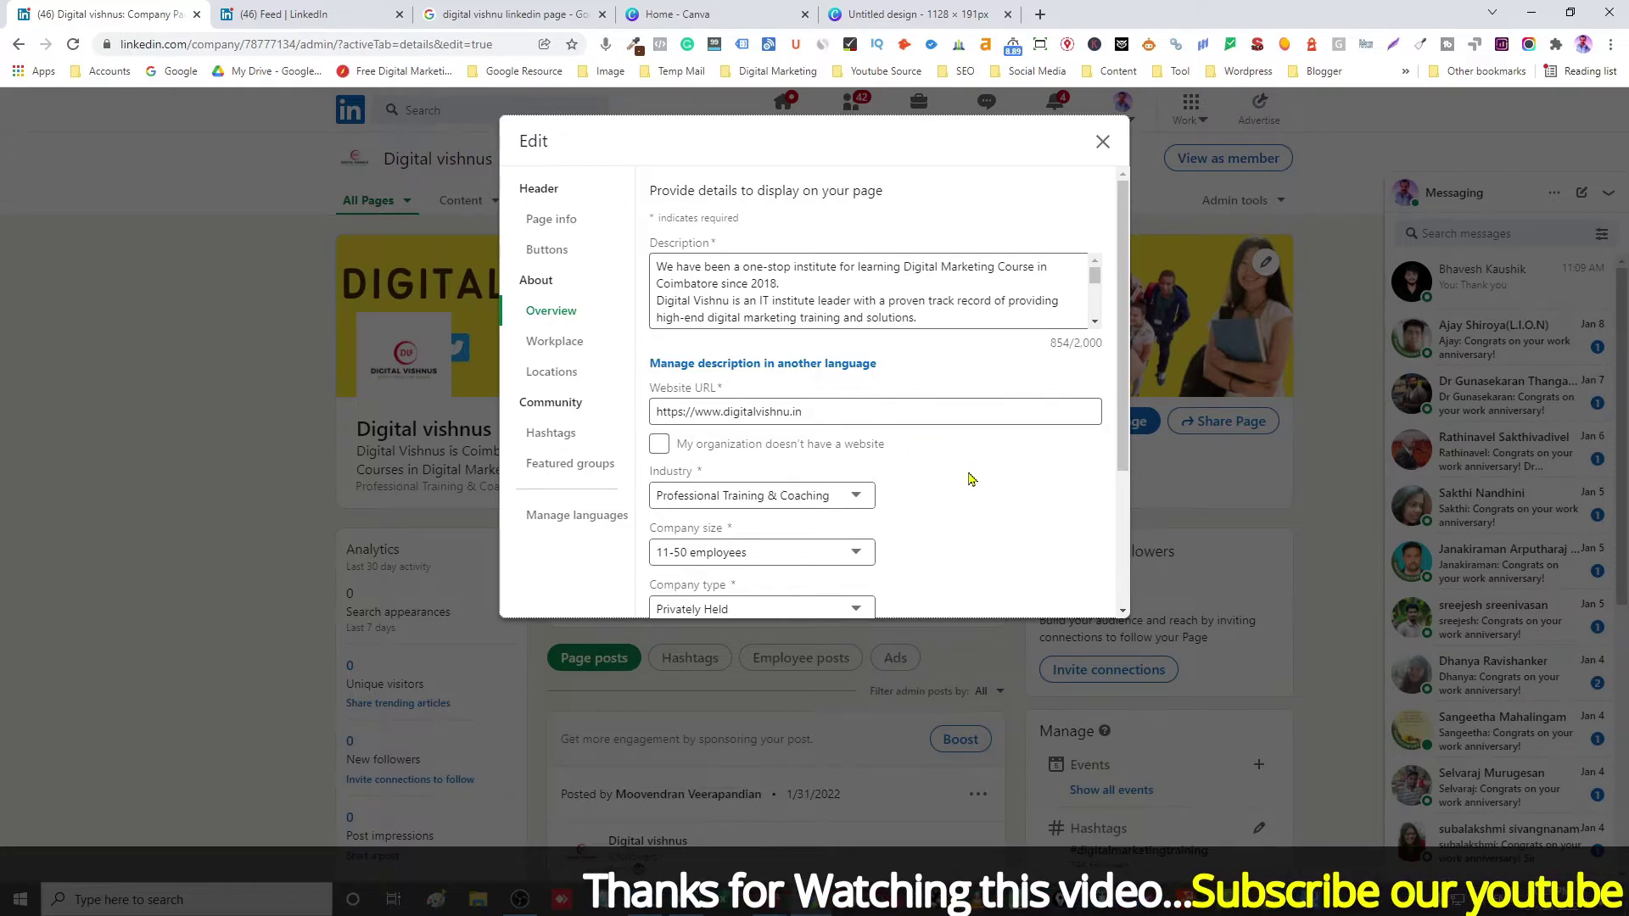
pyautogui.click(546, 254)
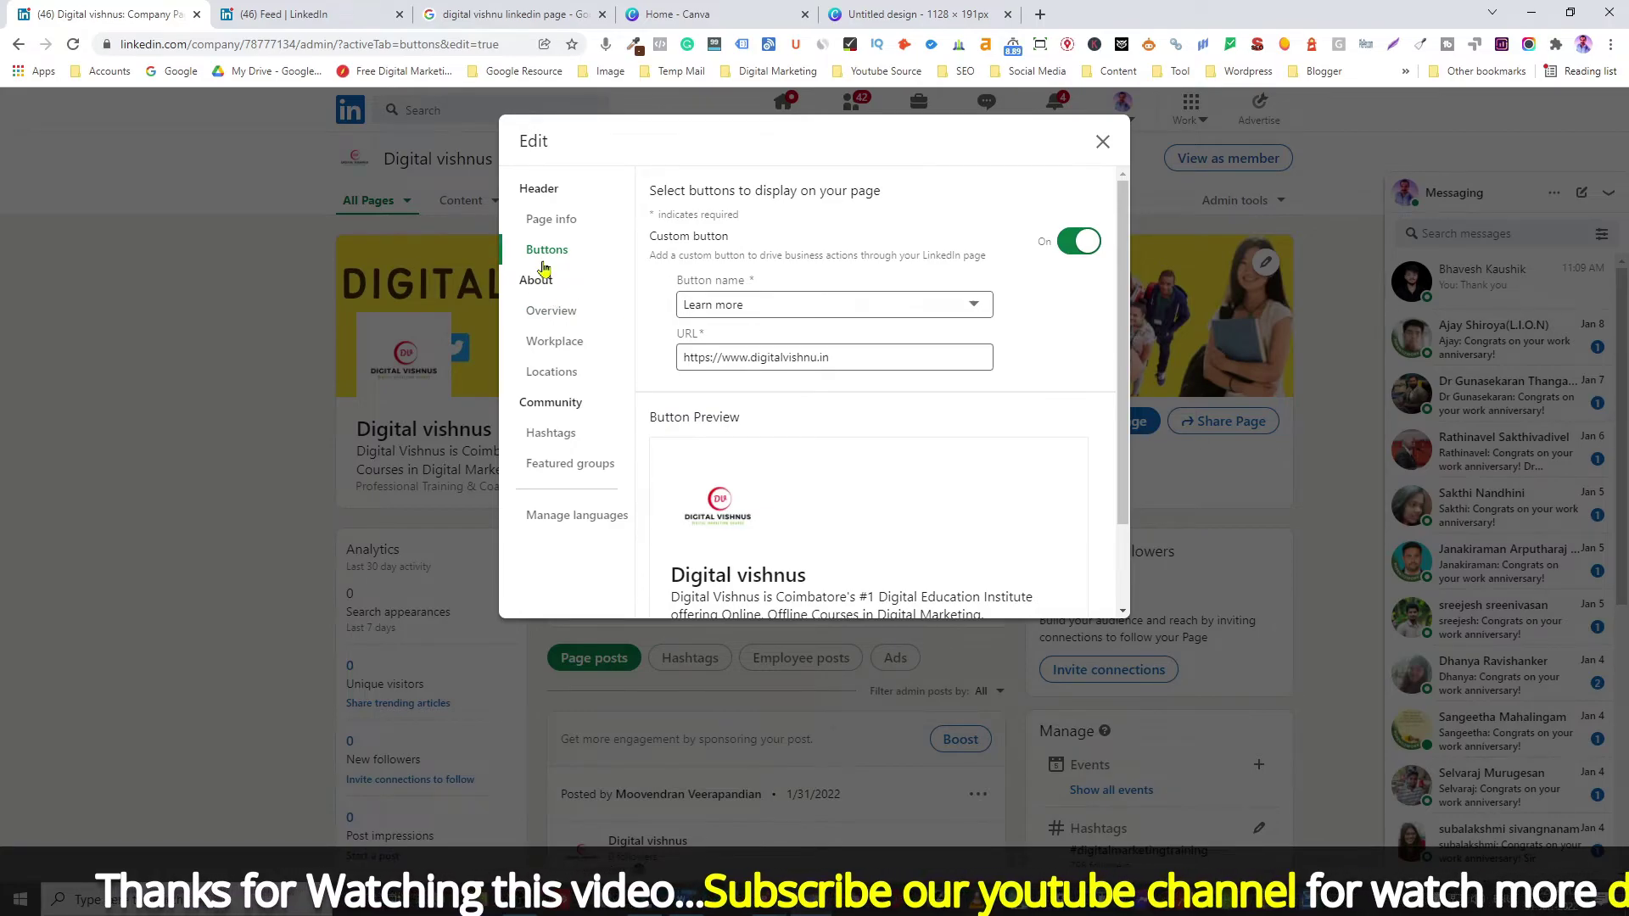
pyautogui.click(815, 307)
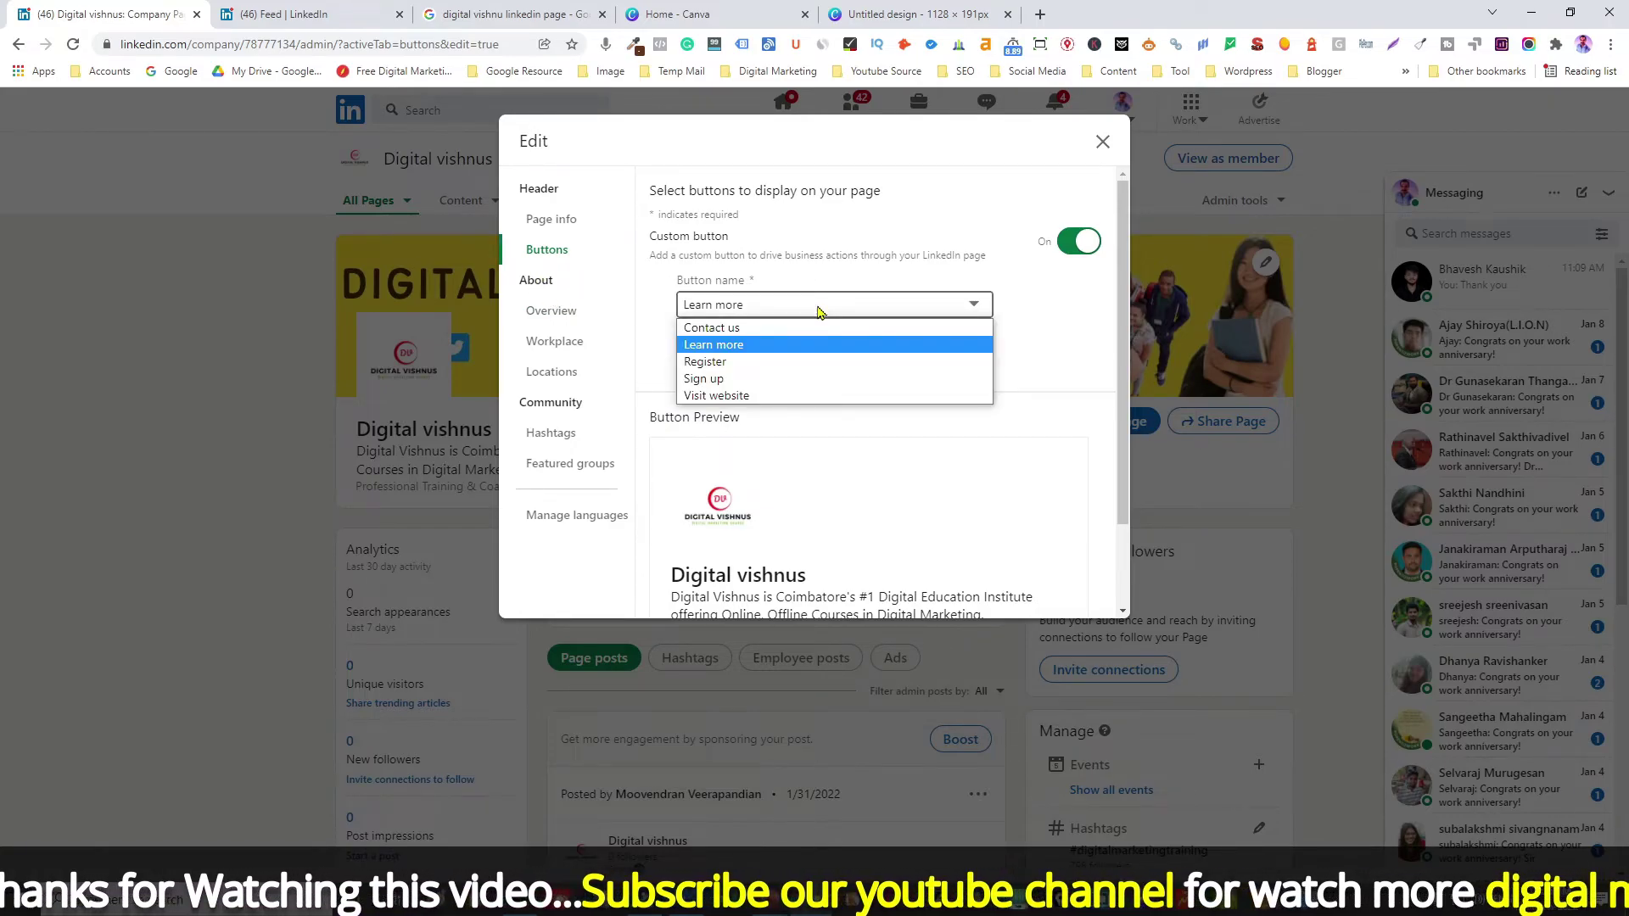
pyautogui.click(728, 398)
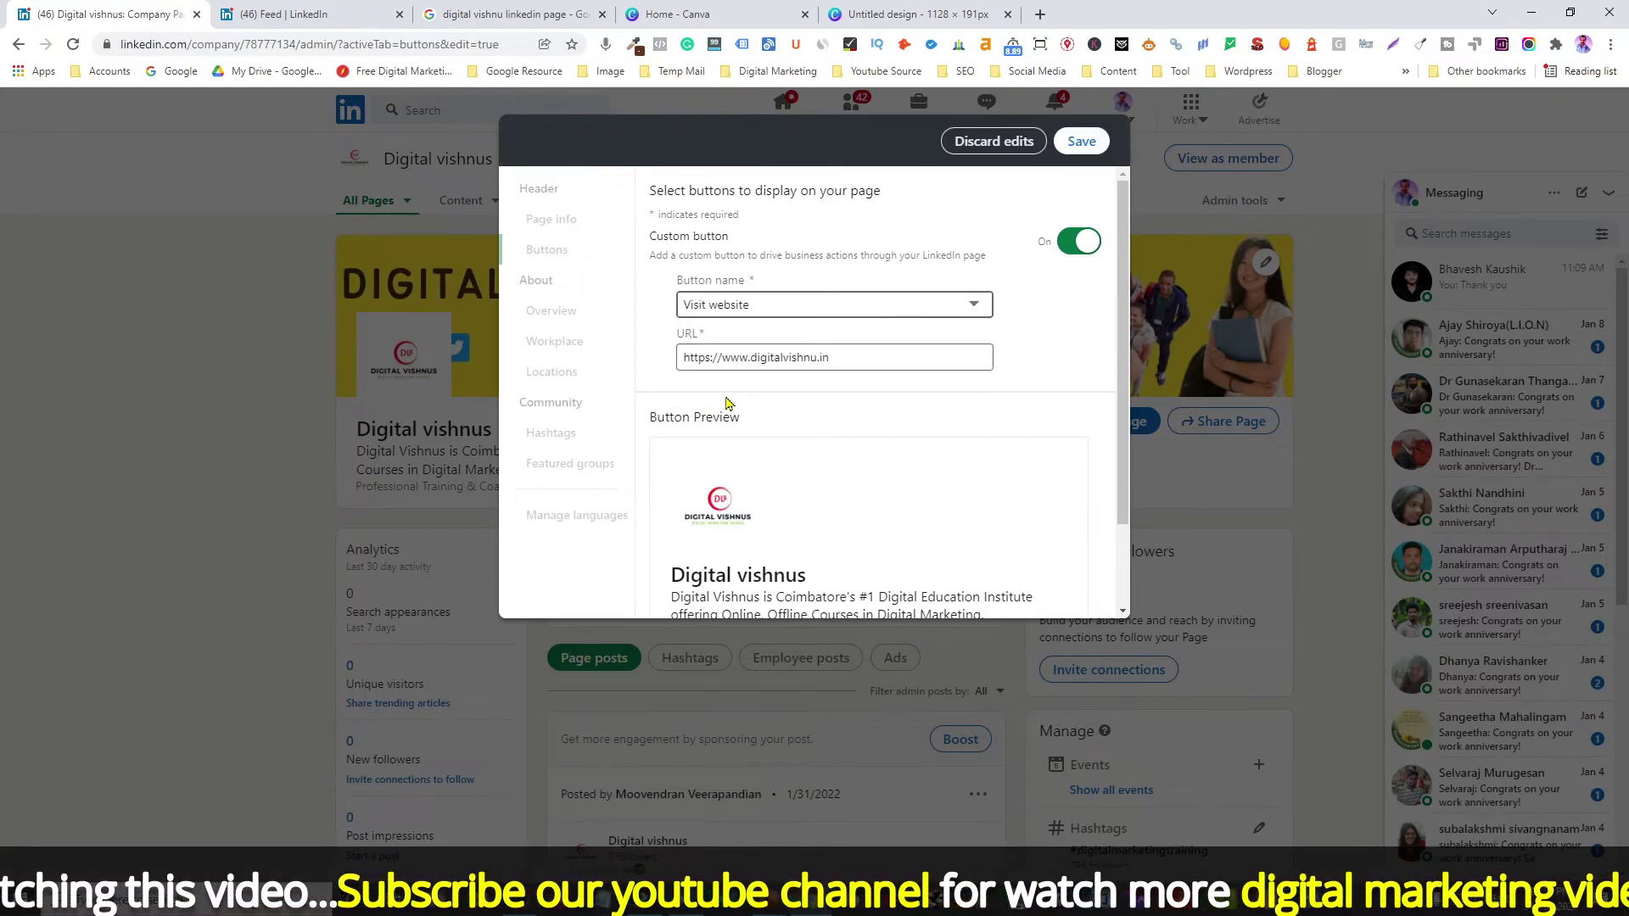
pyautogui.click(1082, 142)
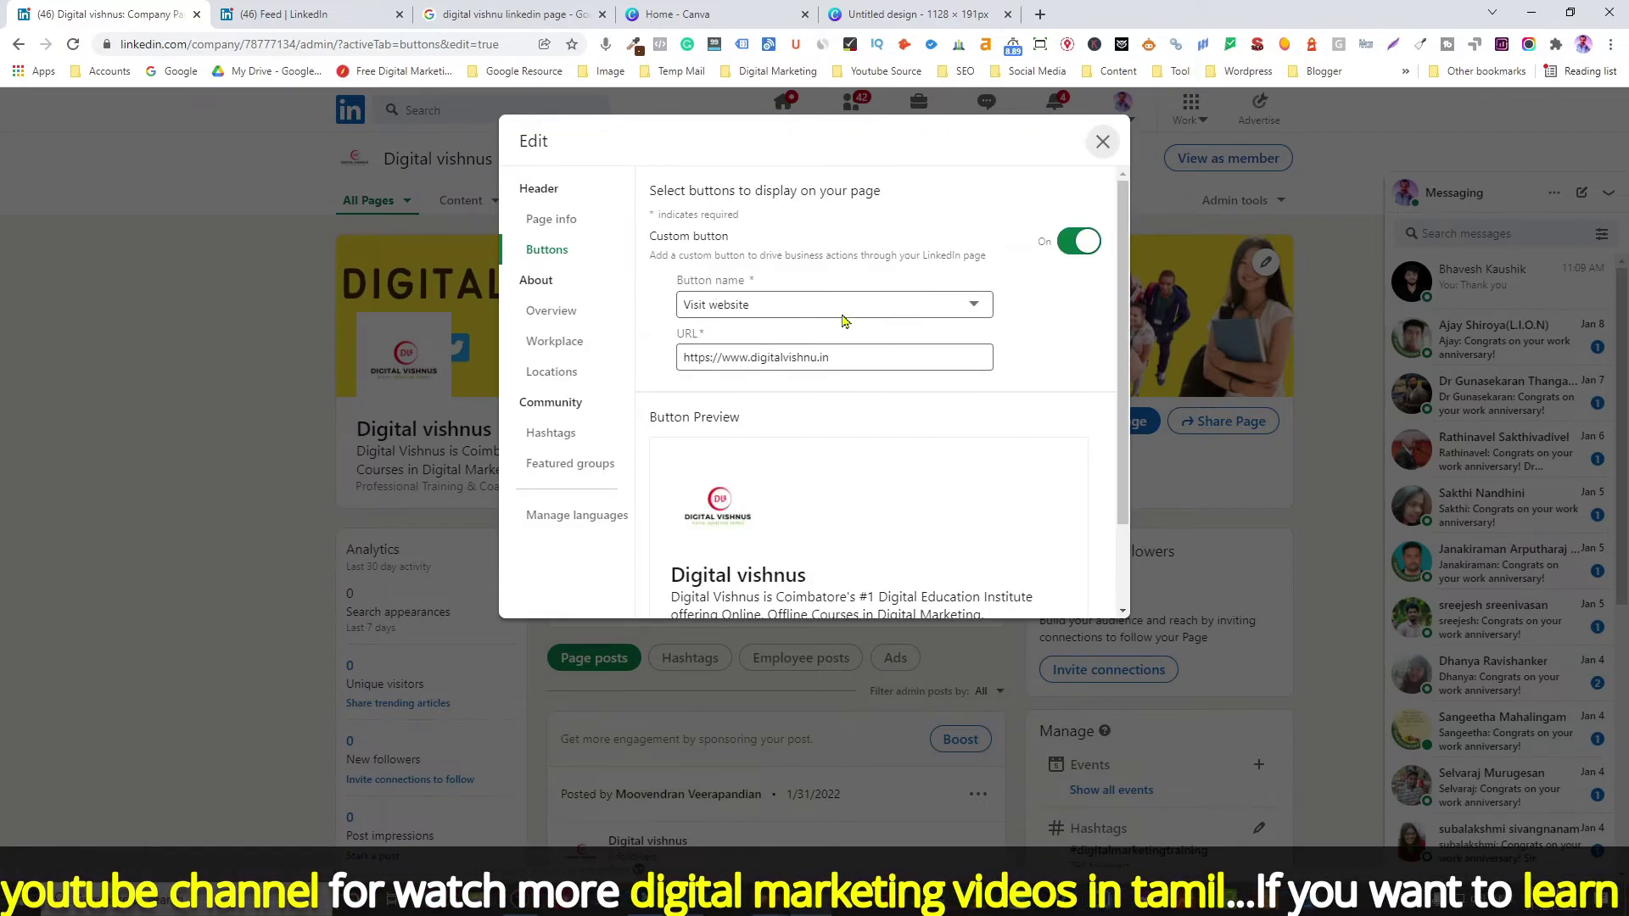
pyautogui.press('Escape')
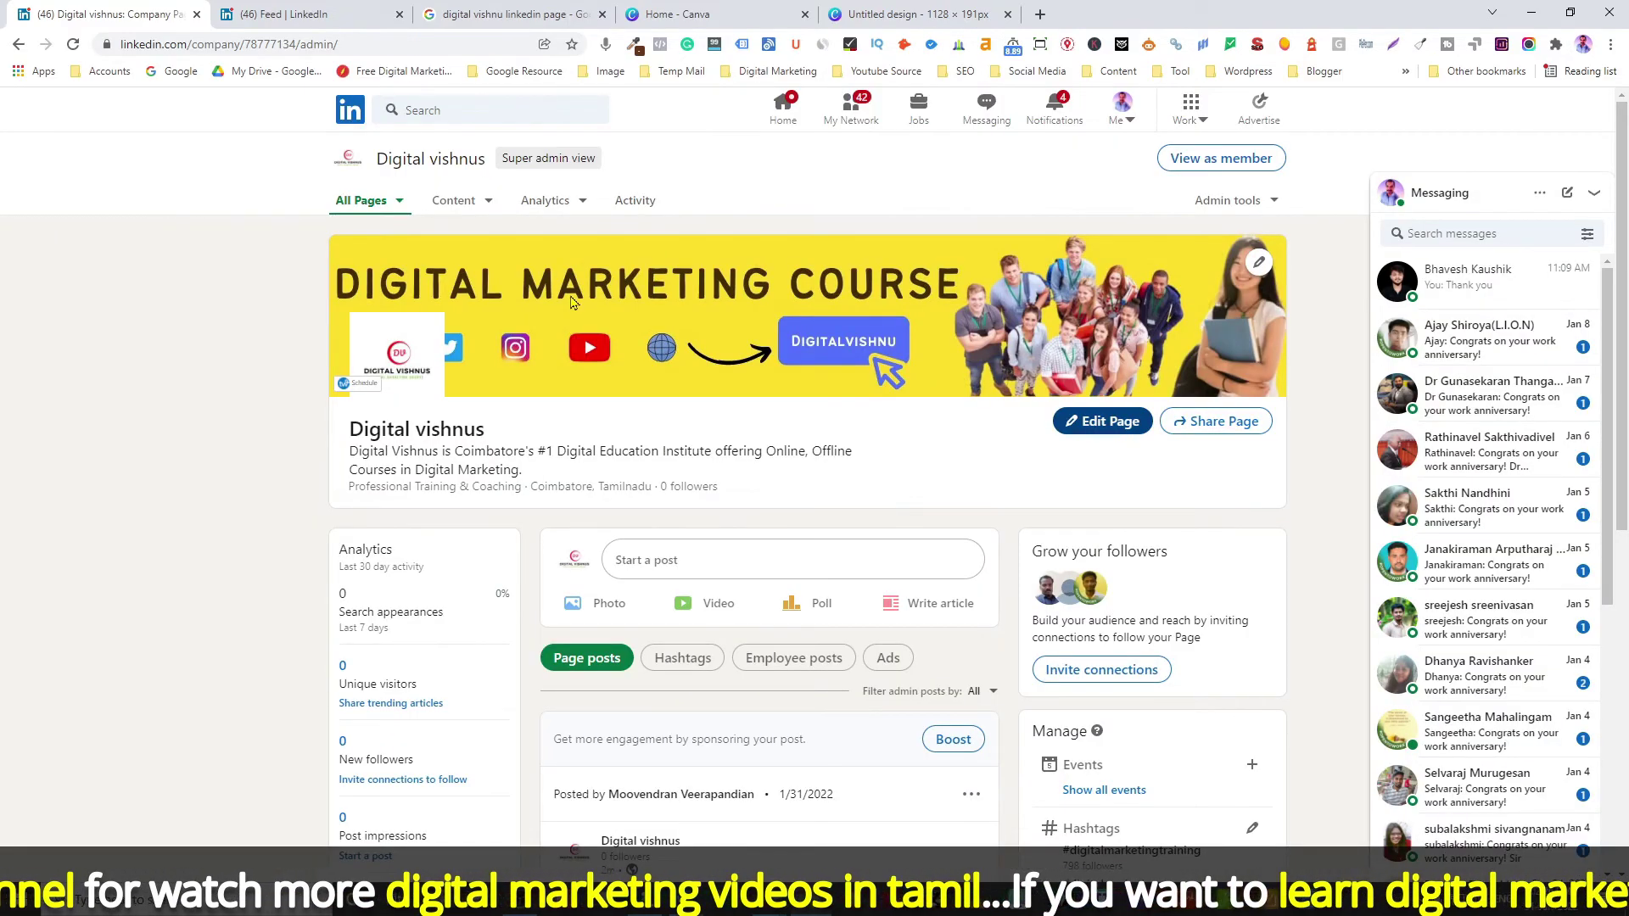
# Reload the company page, check its header and custom button as a member, and return to the admin view.
pyautogui.click(72, 45)
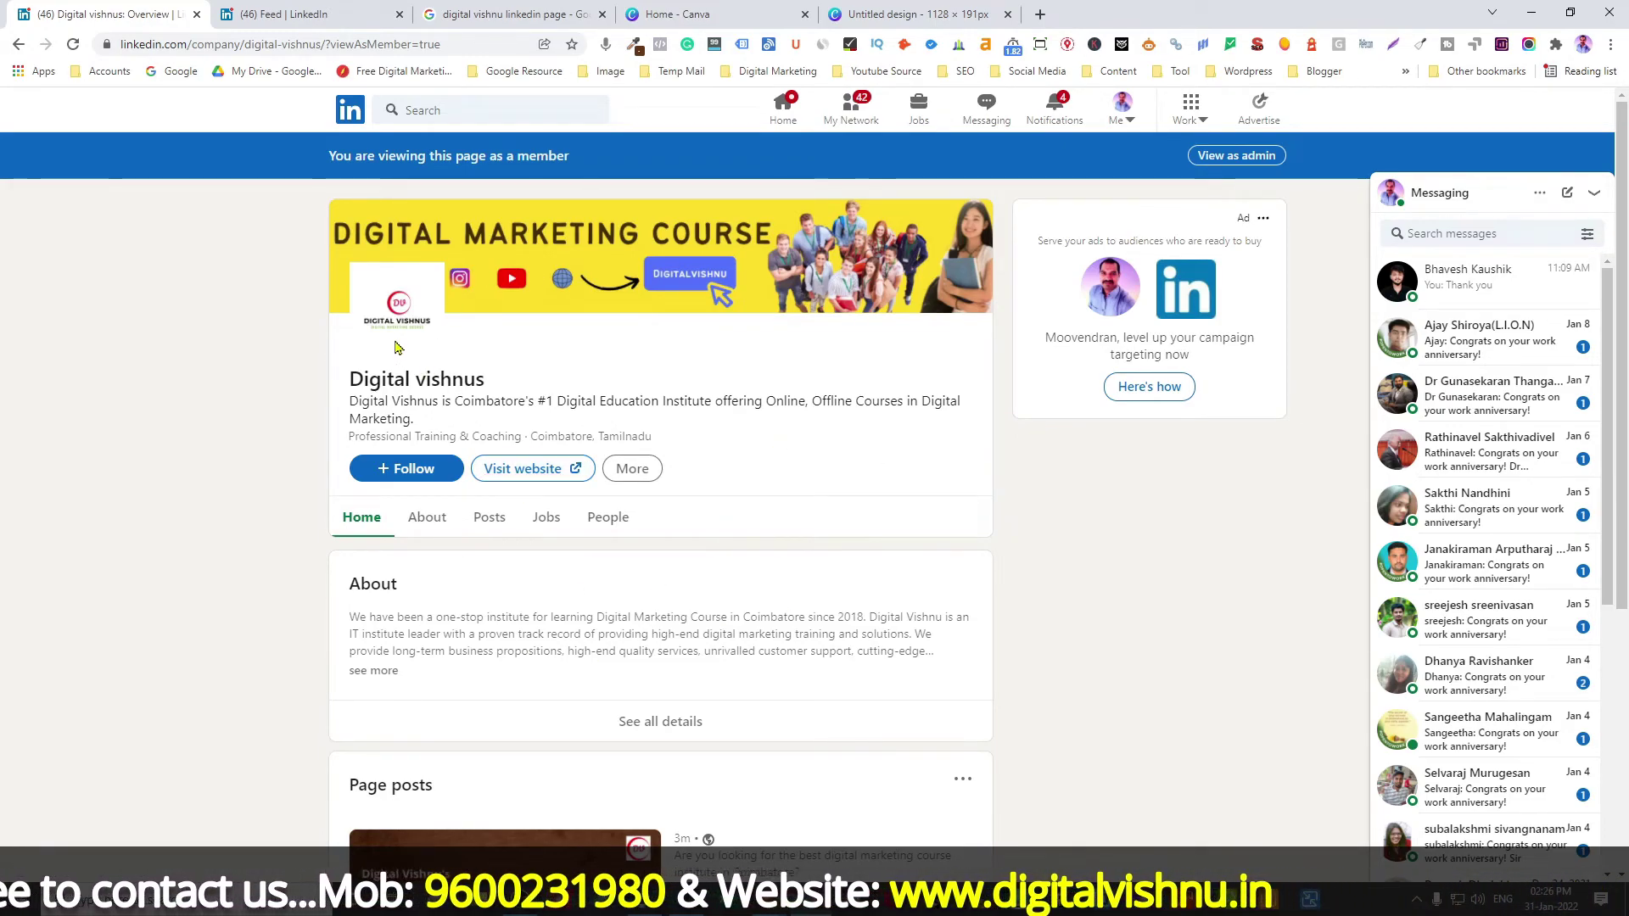
pyautogui.click(1227, 160)
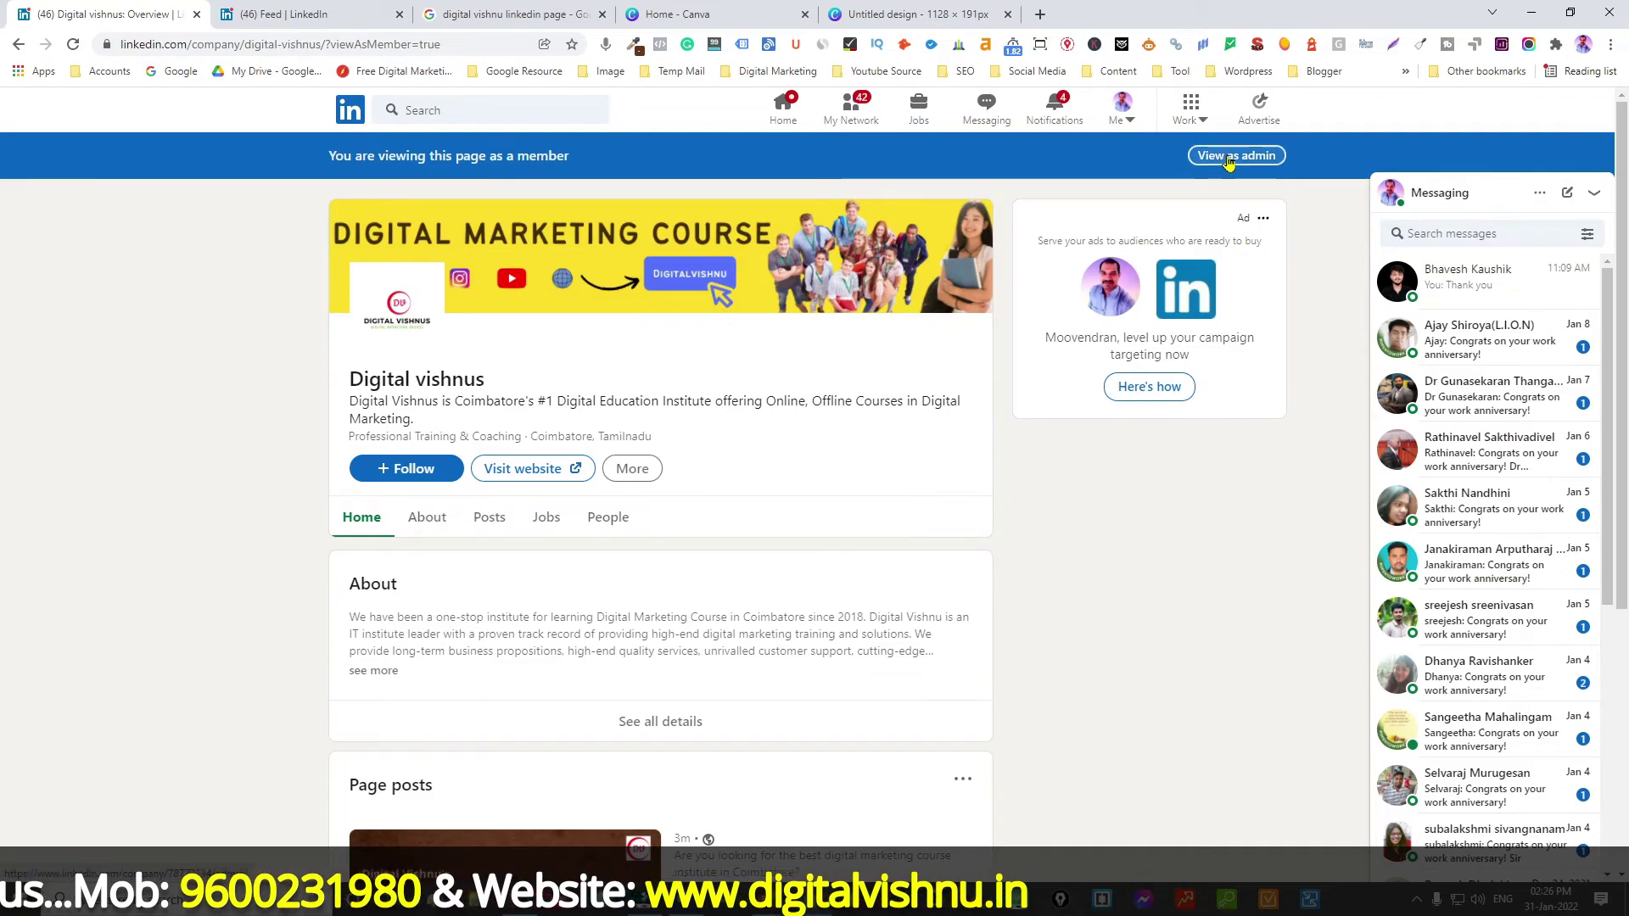